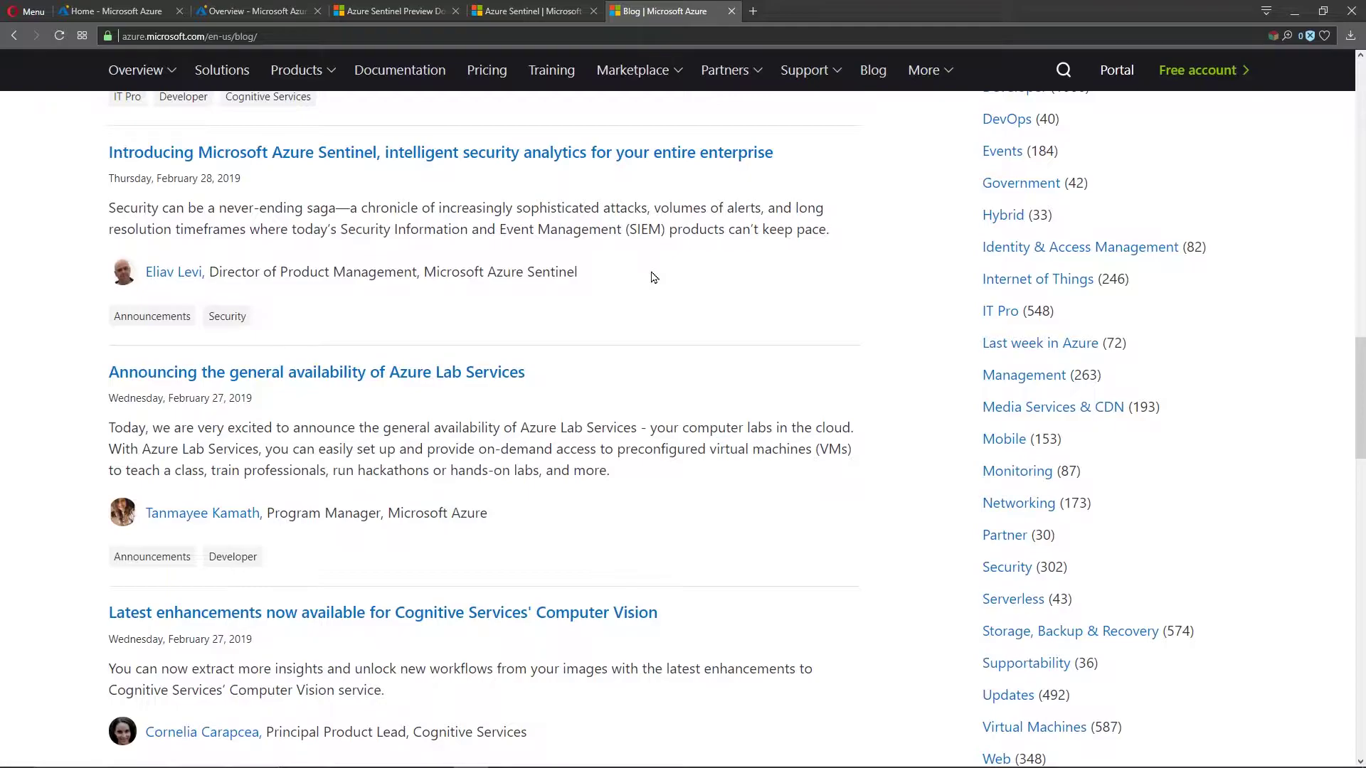
Step: Open the 'Introducing Microsoft Azure Sentinel' blog post and read through it
left_click(597, 154)
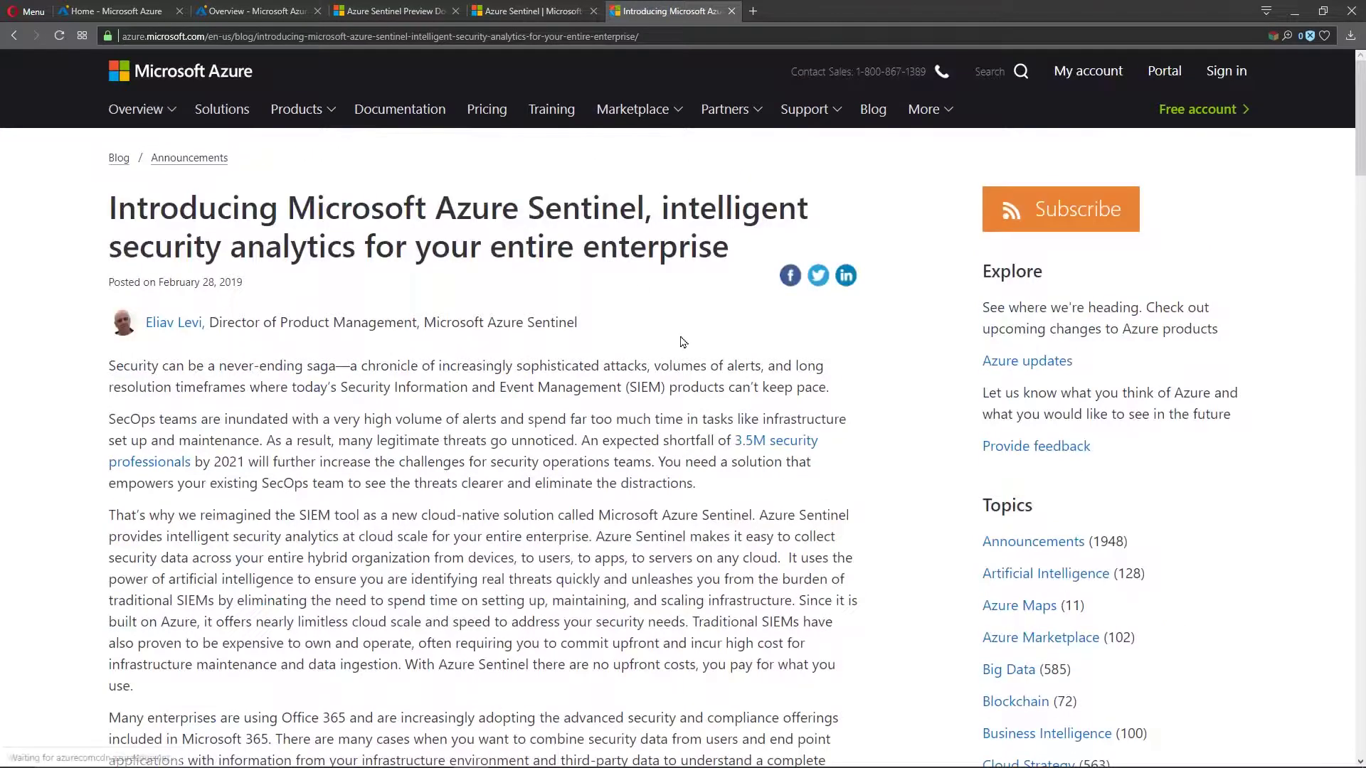
scroll(649, 439, "down", 10)
scroll(649, 439, "down", 4)
scroll(649, 439, "down", 1)
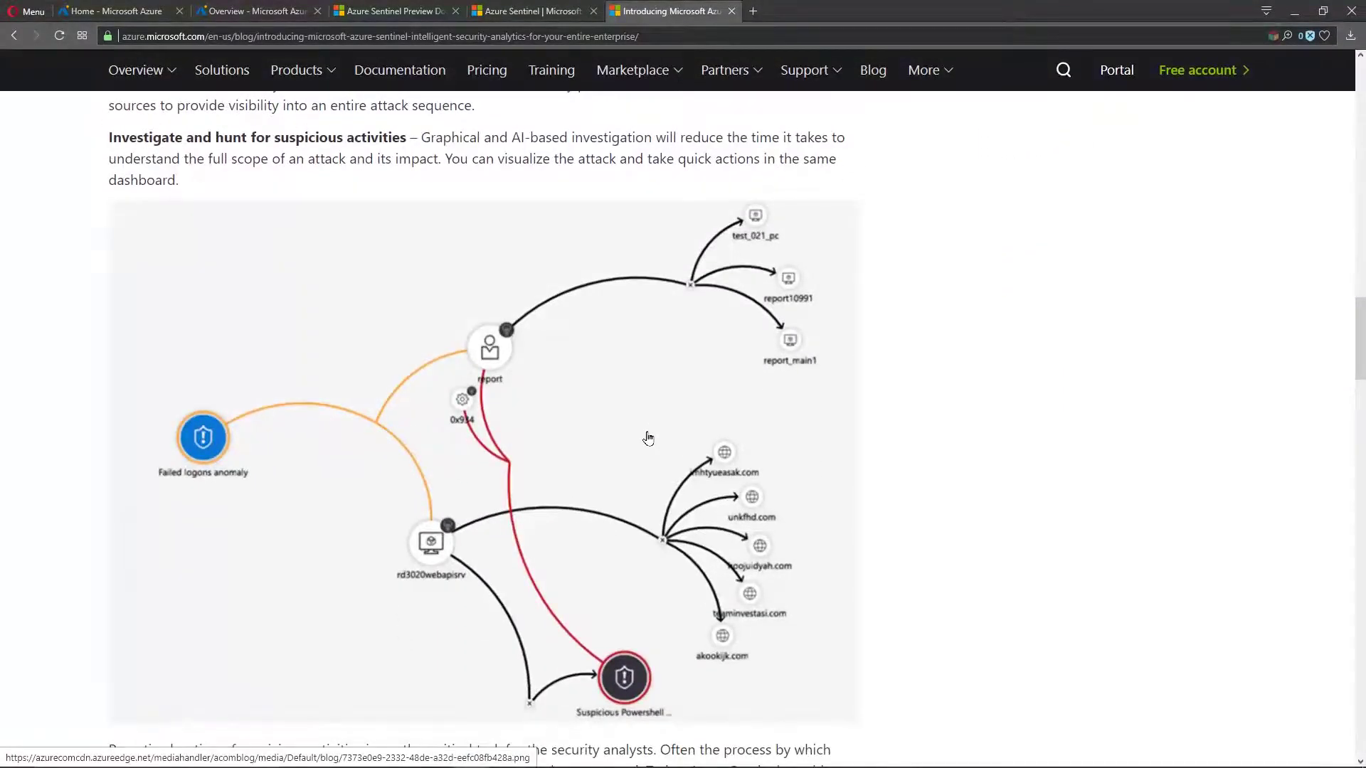
scroll(596, 438, "down", 3)
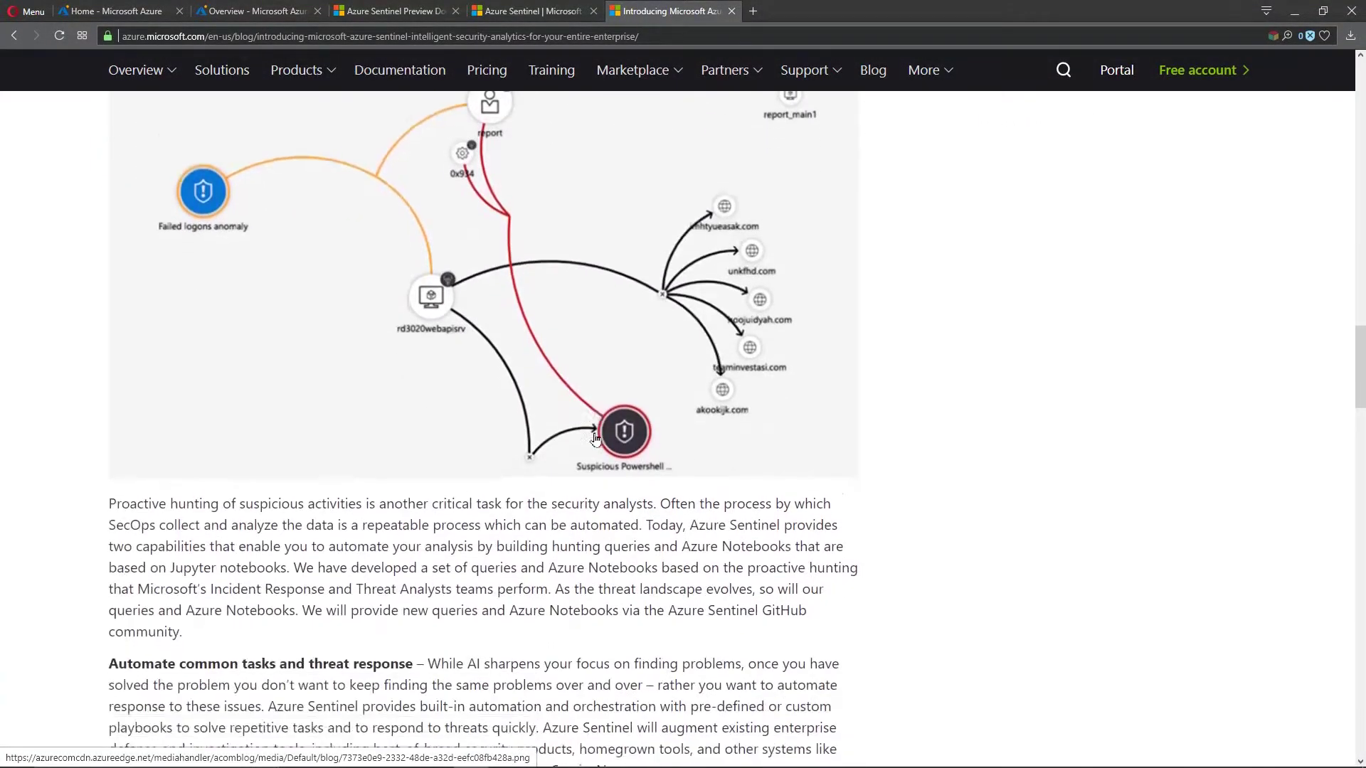
scroll(596, 438, "down", 15)
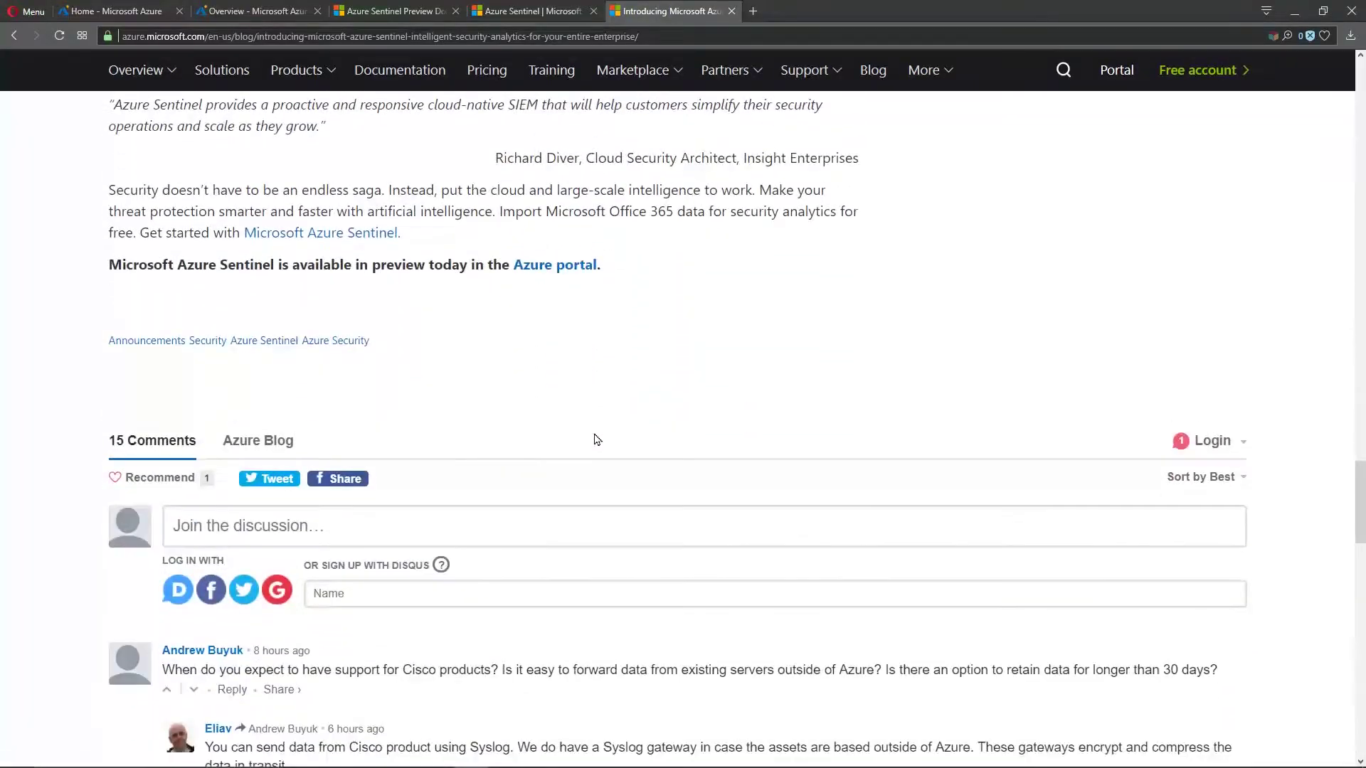
scroll(596, 439, "up", 20)
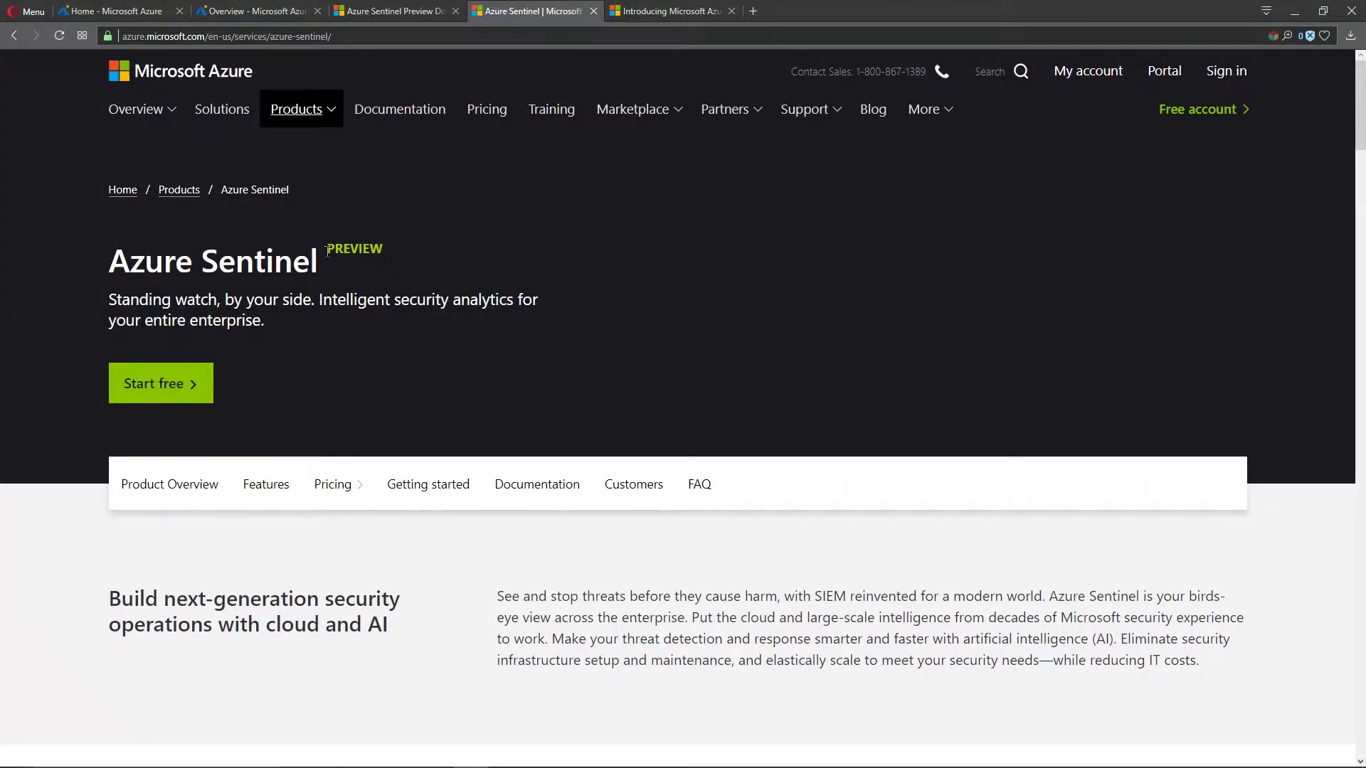
Step: Review the Sentinel product Features section and its PREVIEW label, then return to the Documentation page
left_click_drag(314, 248, 385, 249)
left_click(430, 260)
scroll(764, 363, "down", 12)
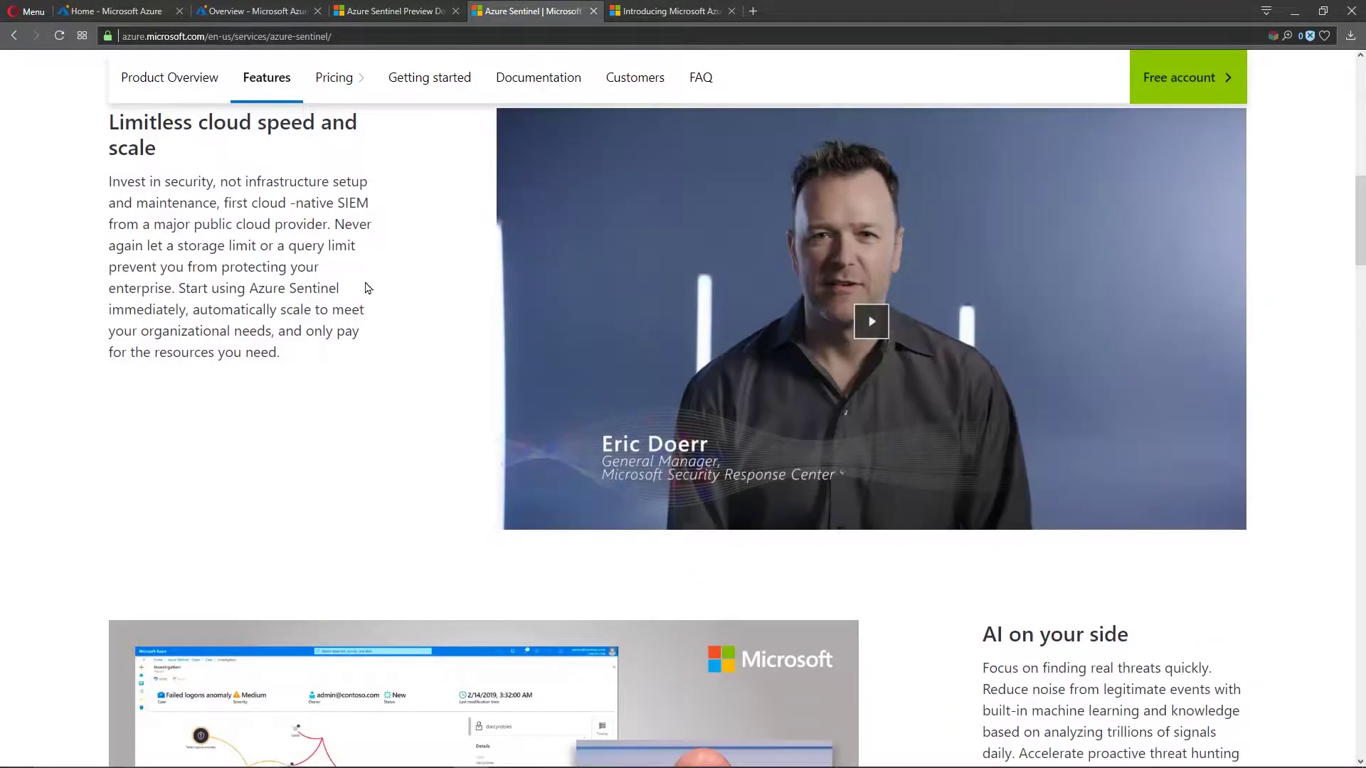
scroll(448, 302, "down", 4)
scroll(456, 313, "down", 3)
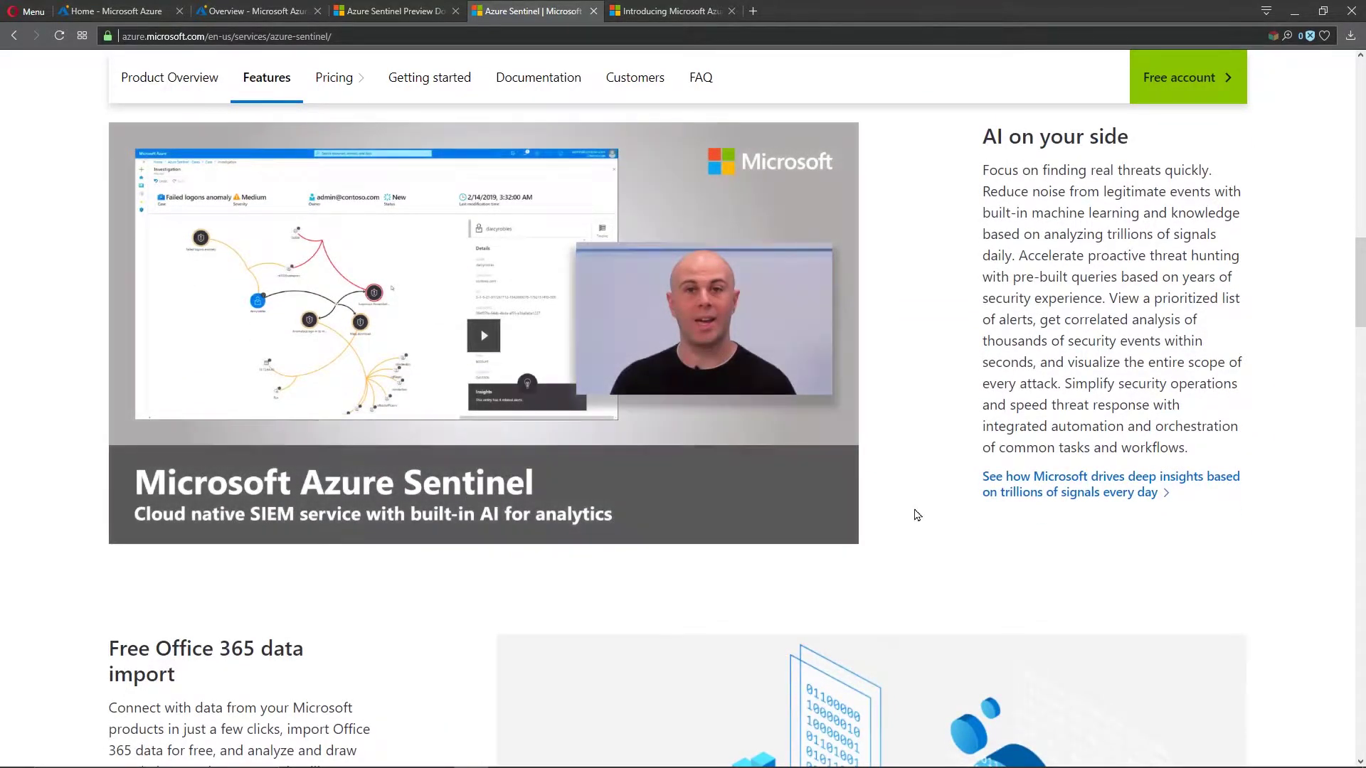
scroll(939, 555, "down", 2)
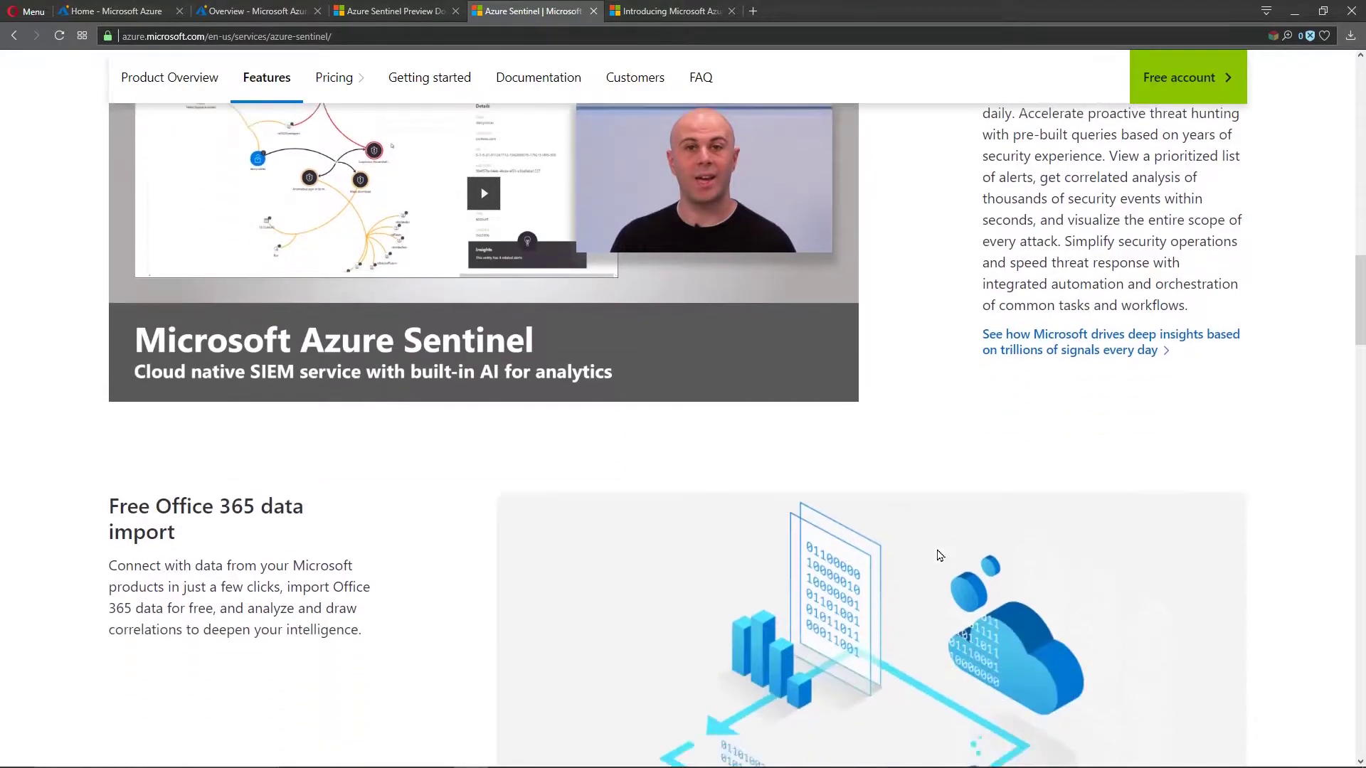
scroll(453, 464, "down", 3)
scroll(452, 464, "down", 5)
scroll(452, 464, "up", 7)
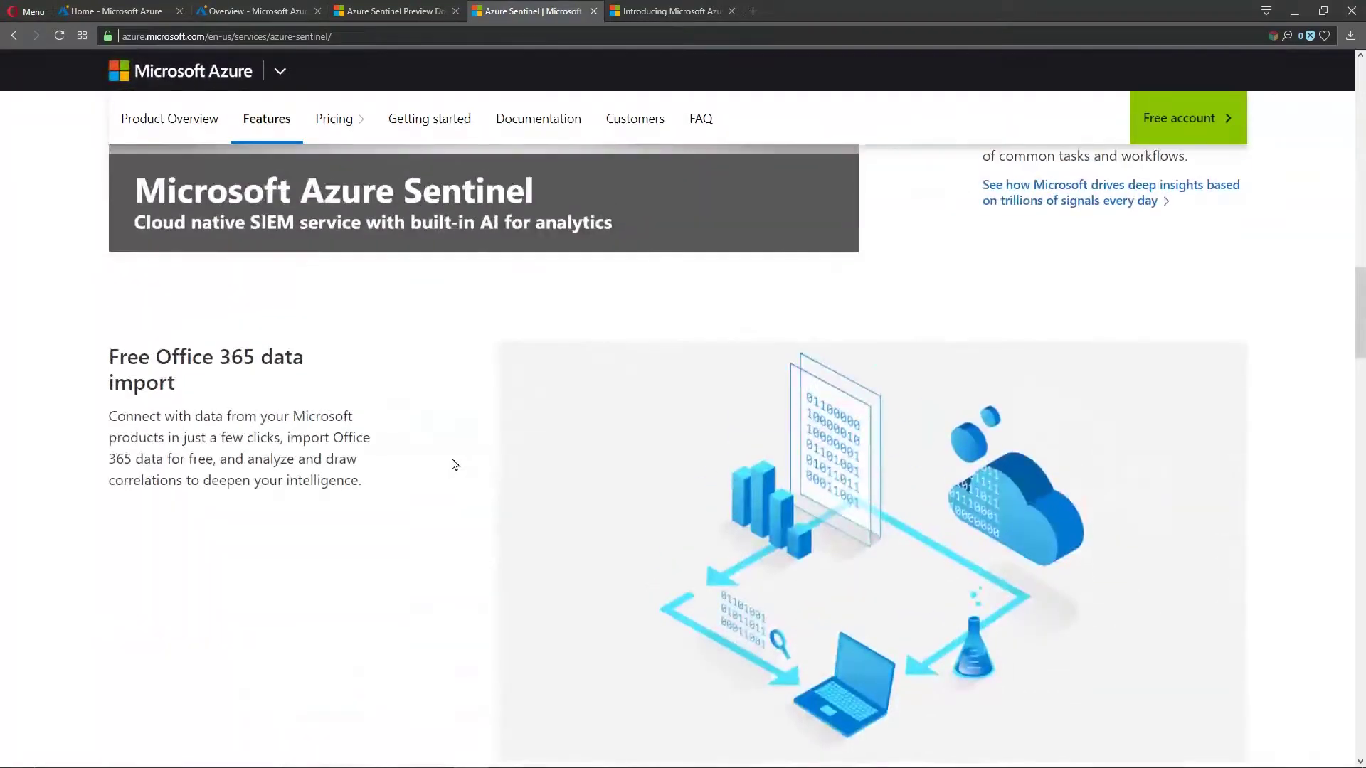
left_click(398, 10)
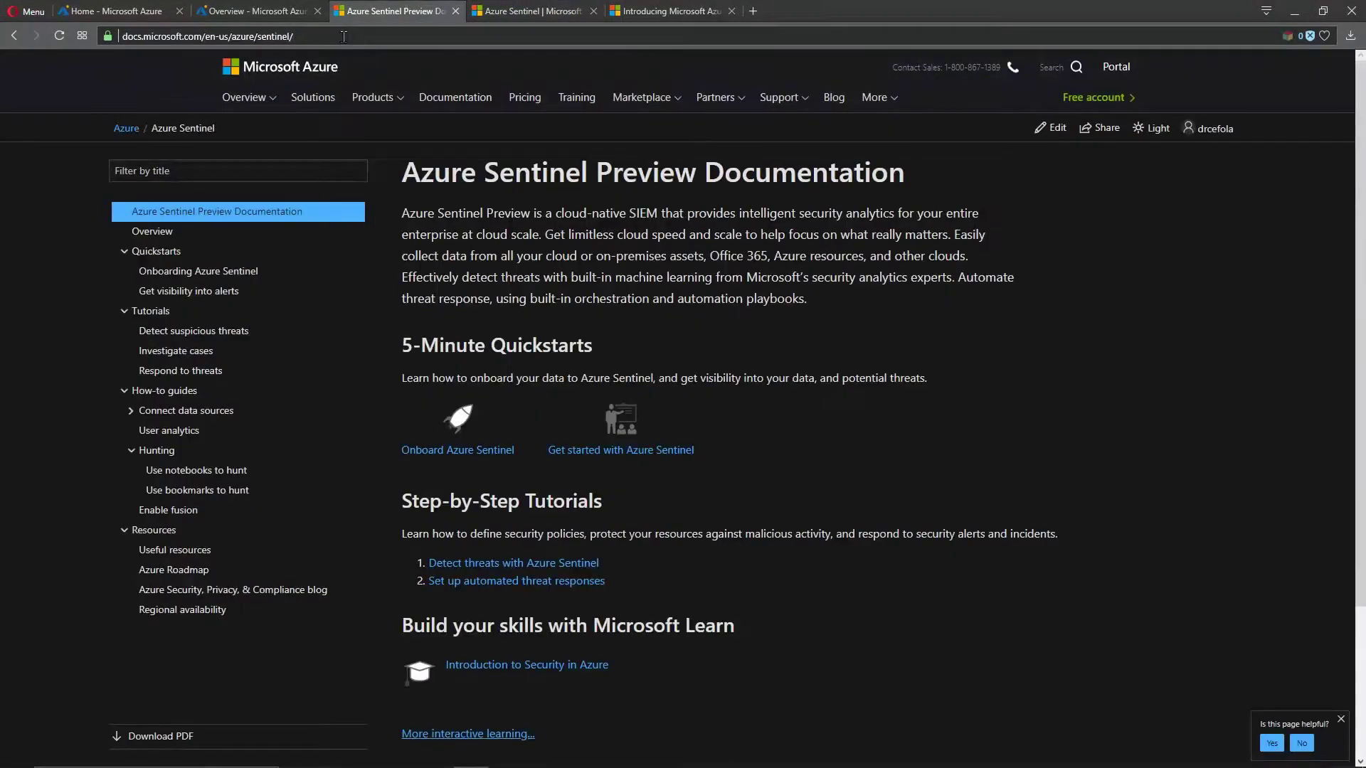
Step: Inspect the documentation page's address and heading, glancing across the other open Sentinel tabs
left_click(344, 36)
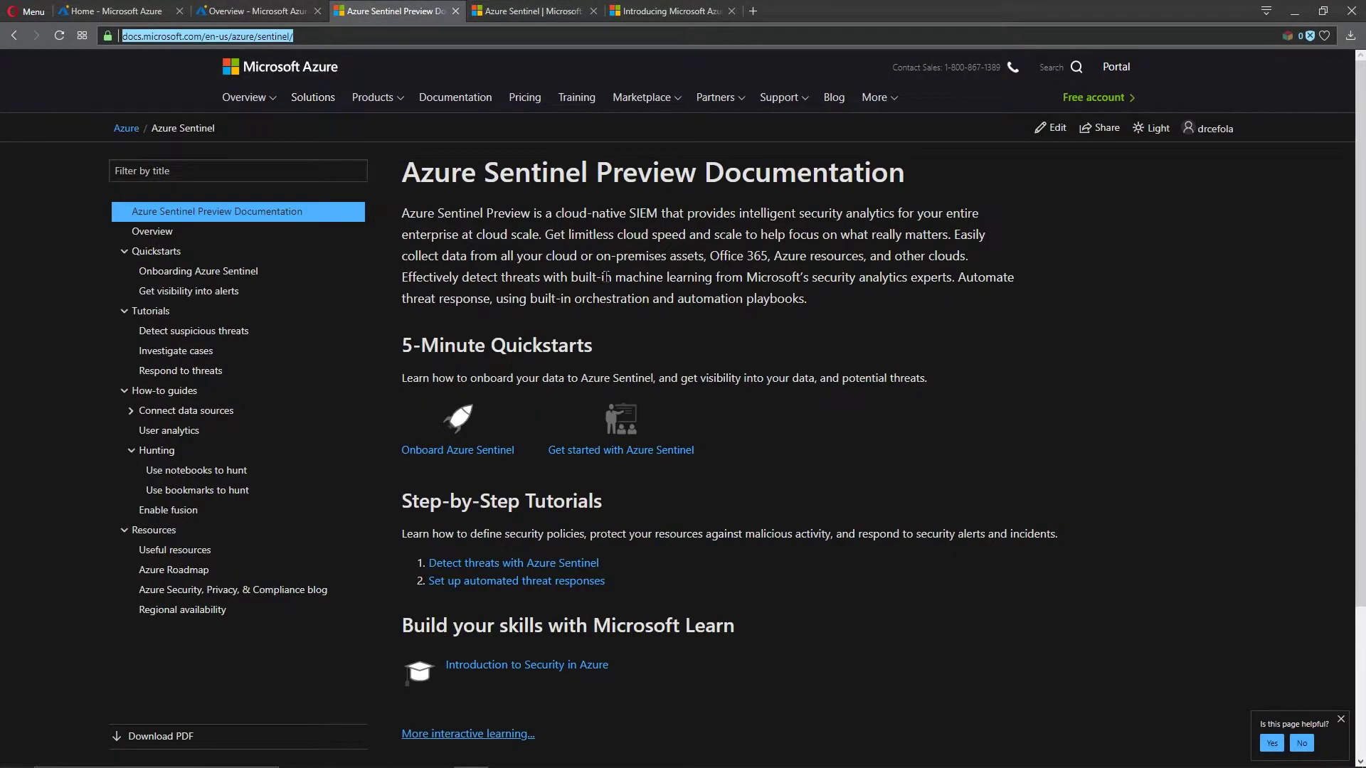
left_click_drag(403, 173, 707, 172)
left_click(694, 251)
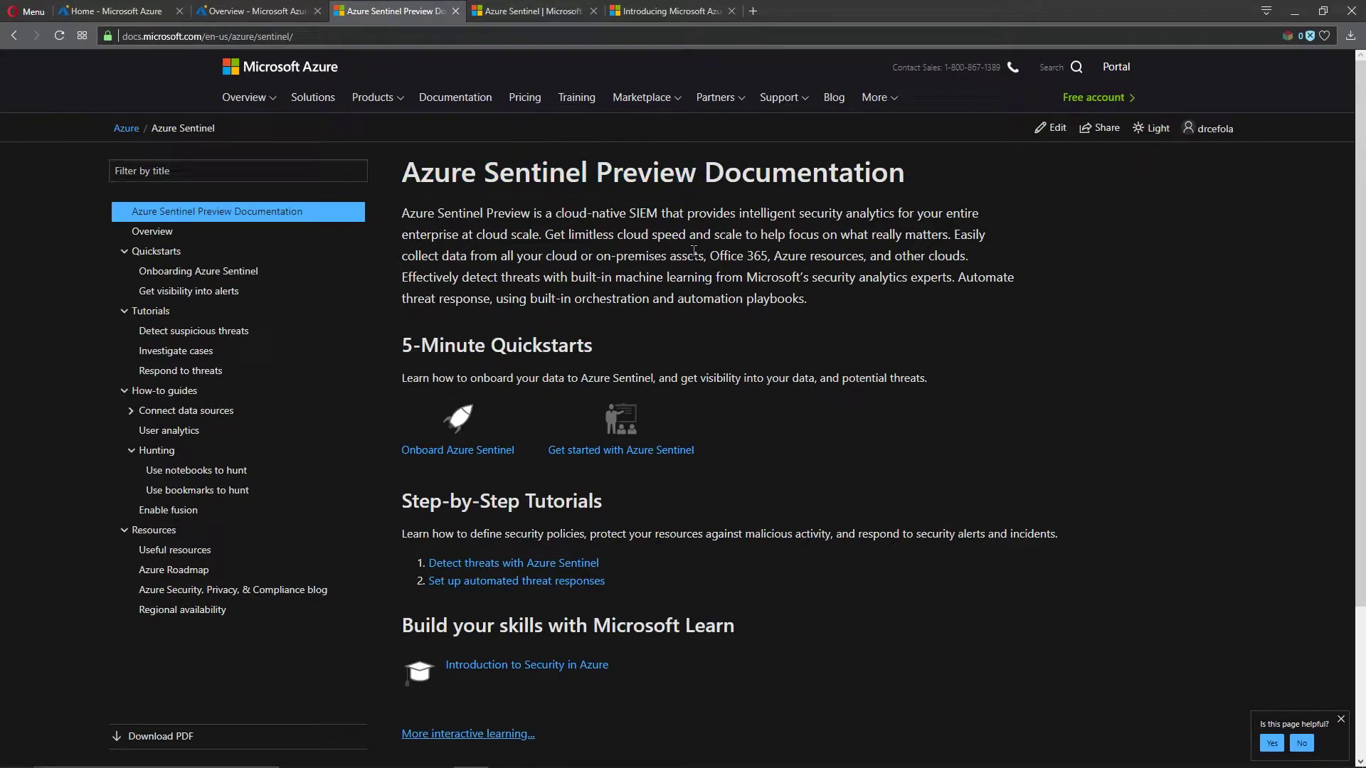
left_click_drag(305, 36, 154, 36)
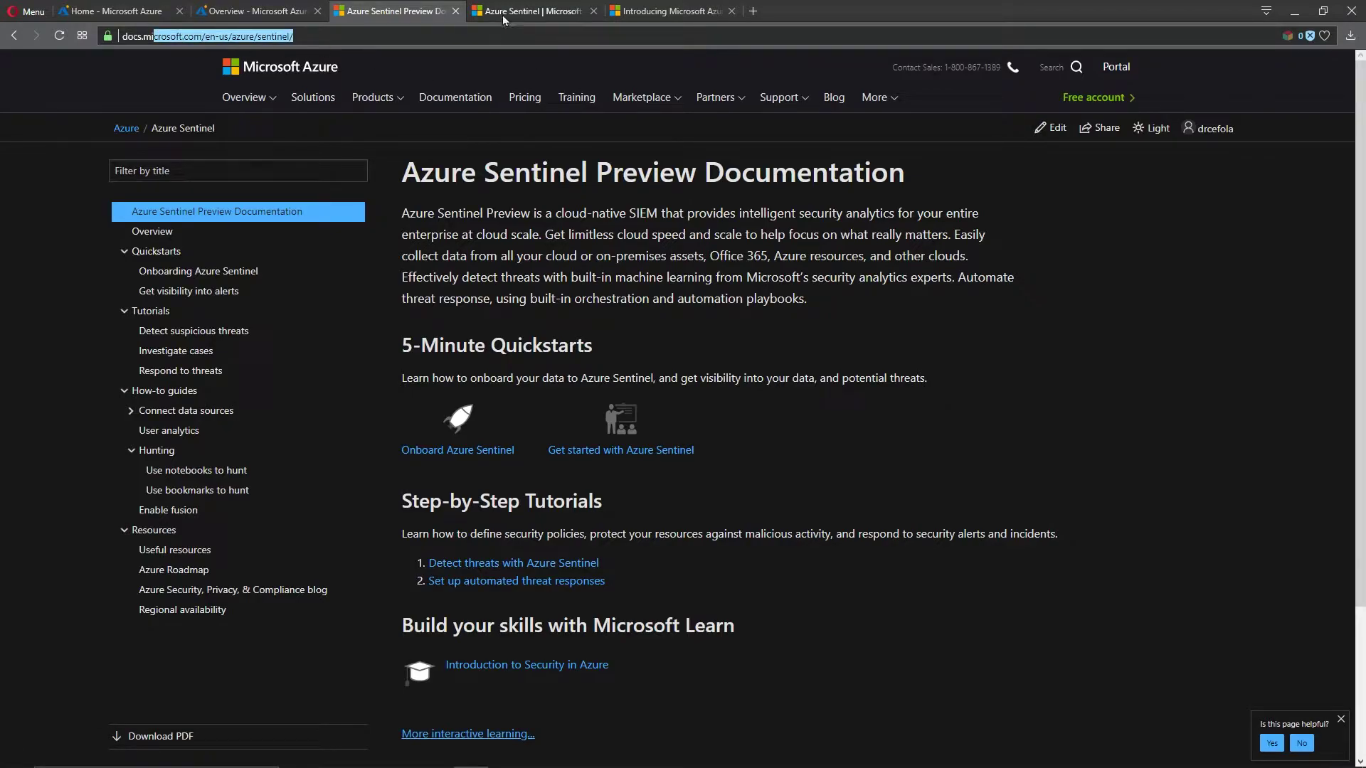
left_click(501, 22)
left_click(626, 14)
left_click(539, 15)
left_click(397, 7)
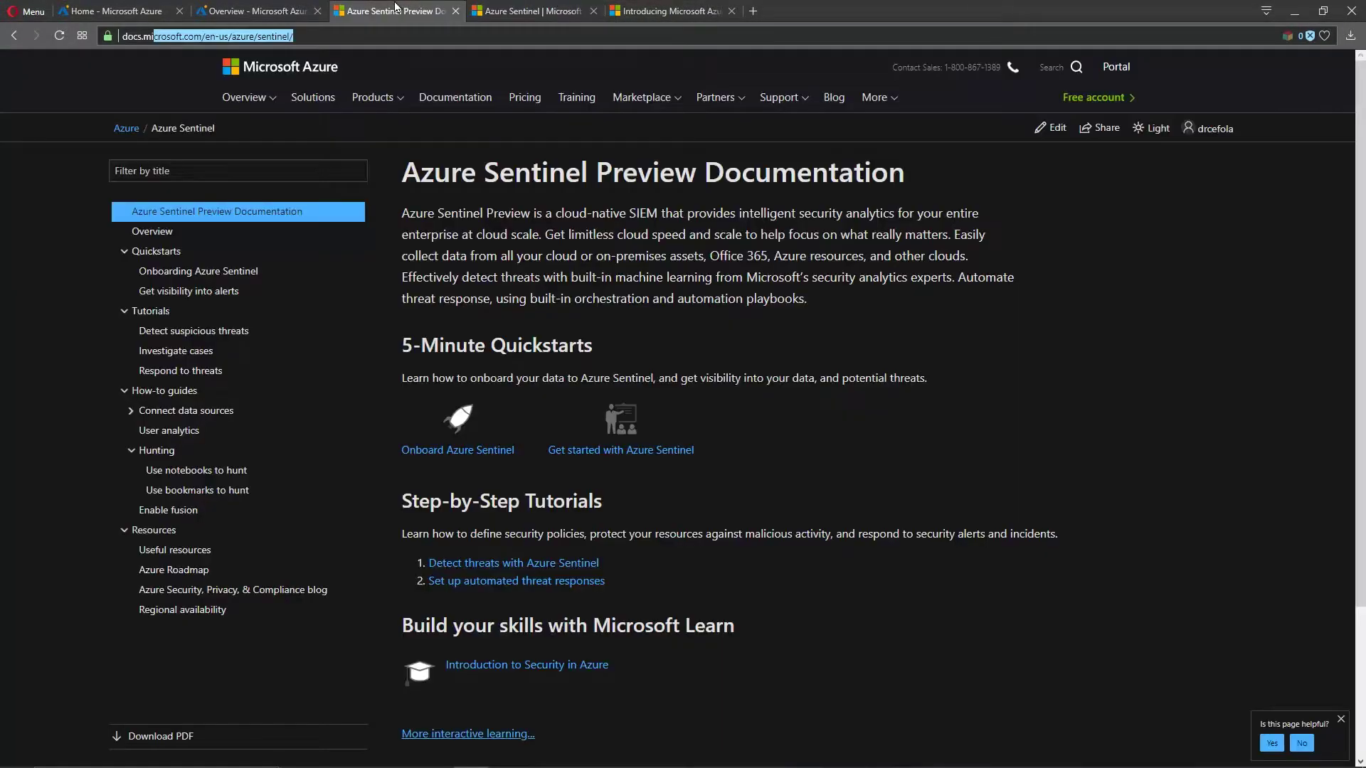
left_click(491, 253)
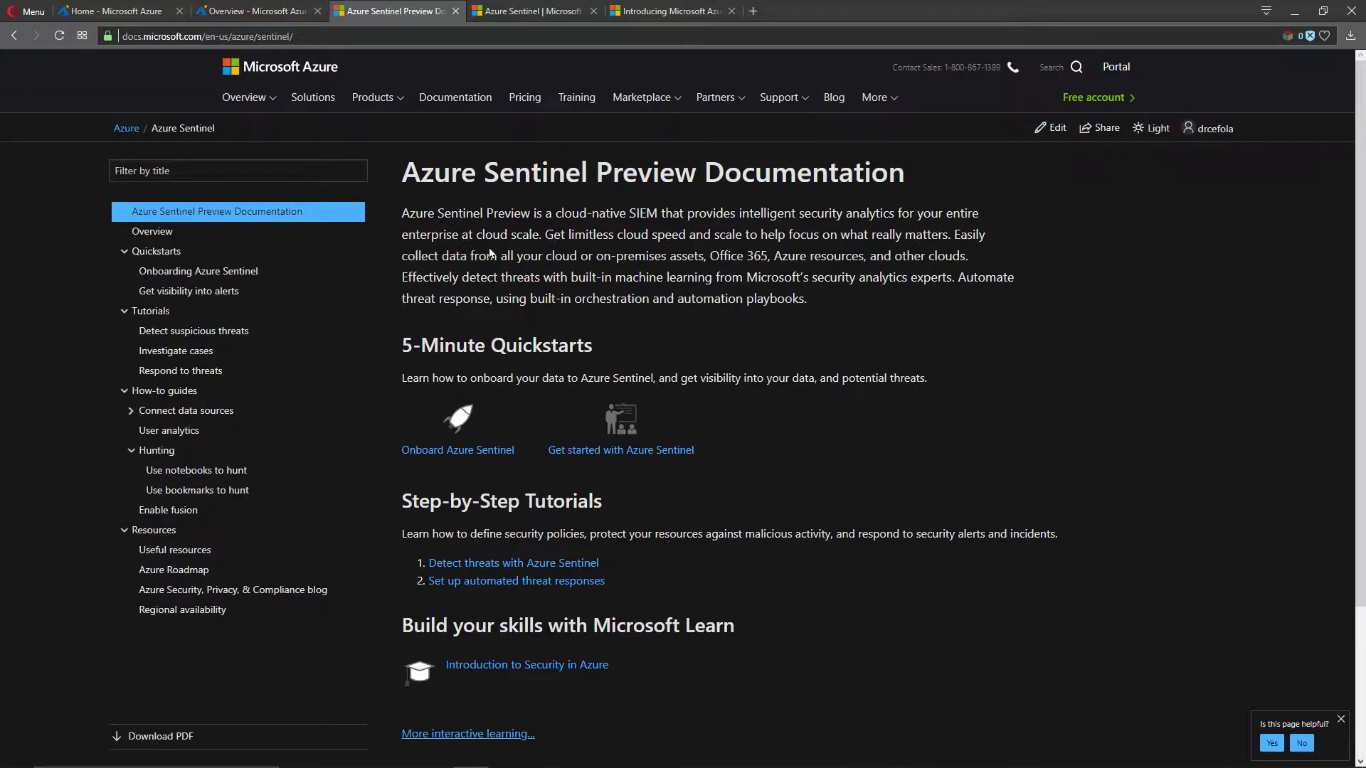
Step: Open the Azure Sentinel overview article and read down through Dashboards and Analytics
left_click(152, 236)
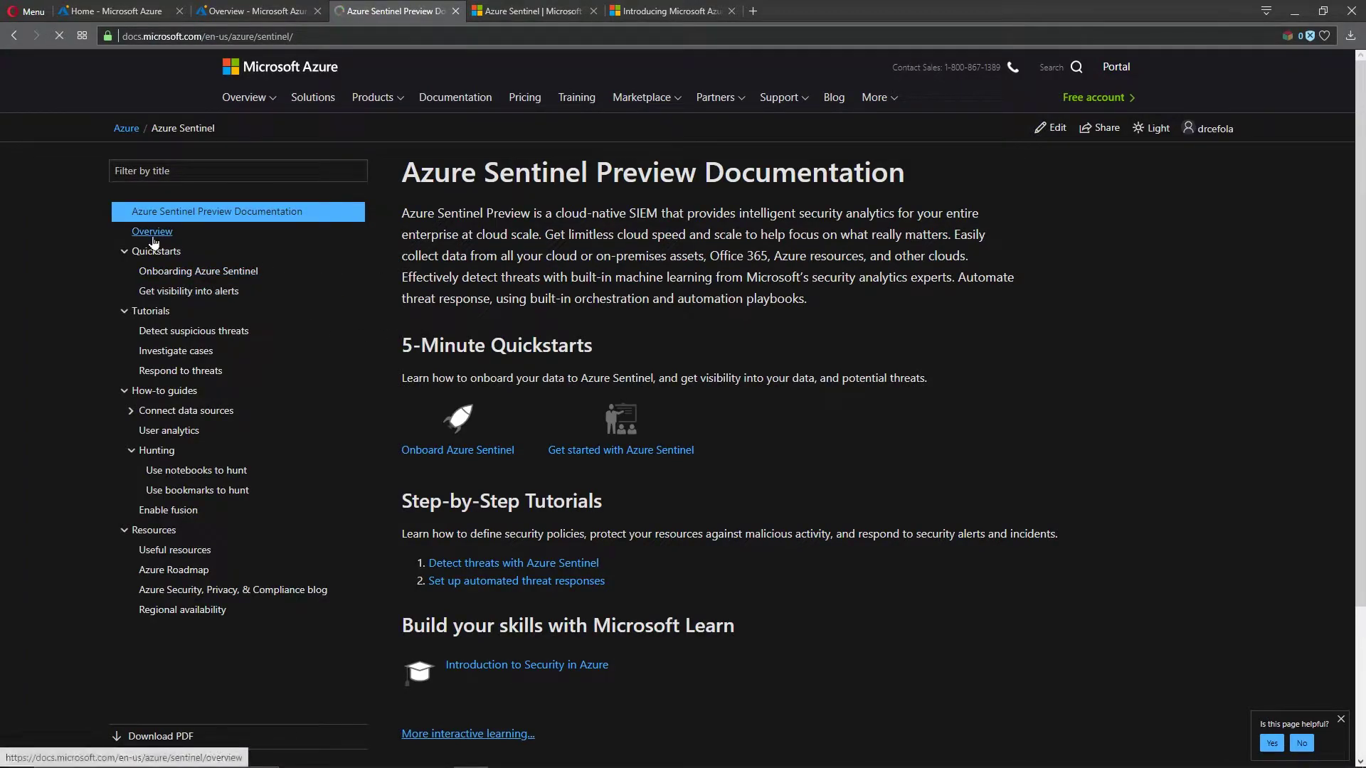
scroll(922, 489, "down", 3)
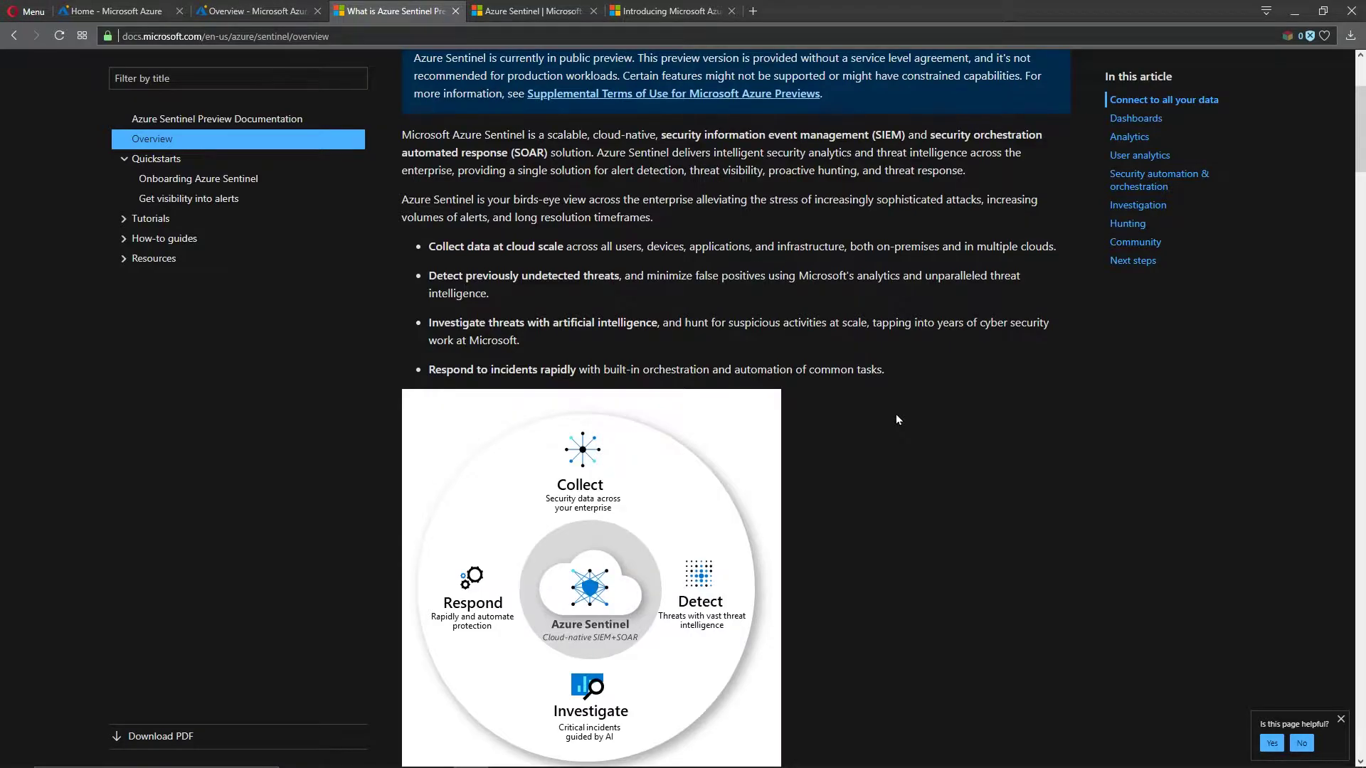
scroll(896, 415, "down", 8)
scroll(896, 417, "down", 9)
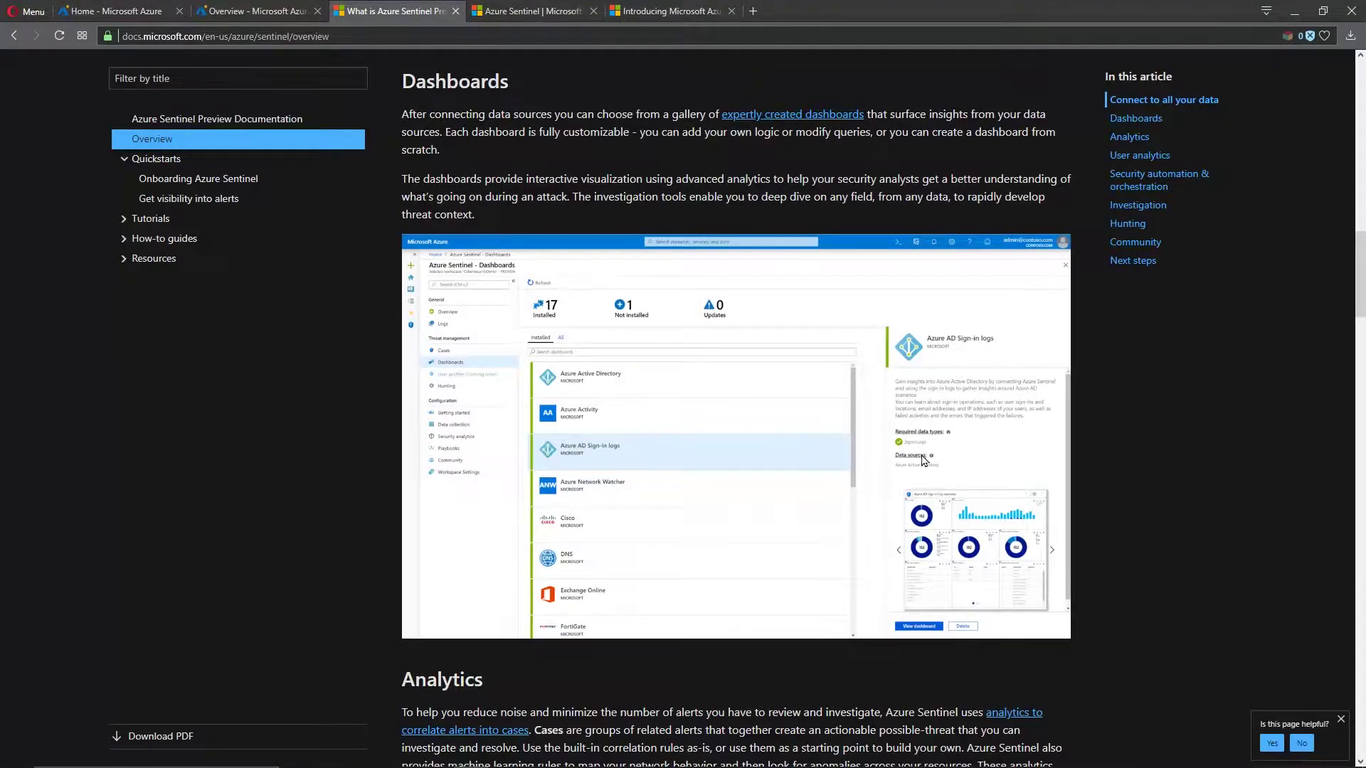
scroll(1010, 530, "down", 2)
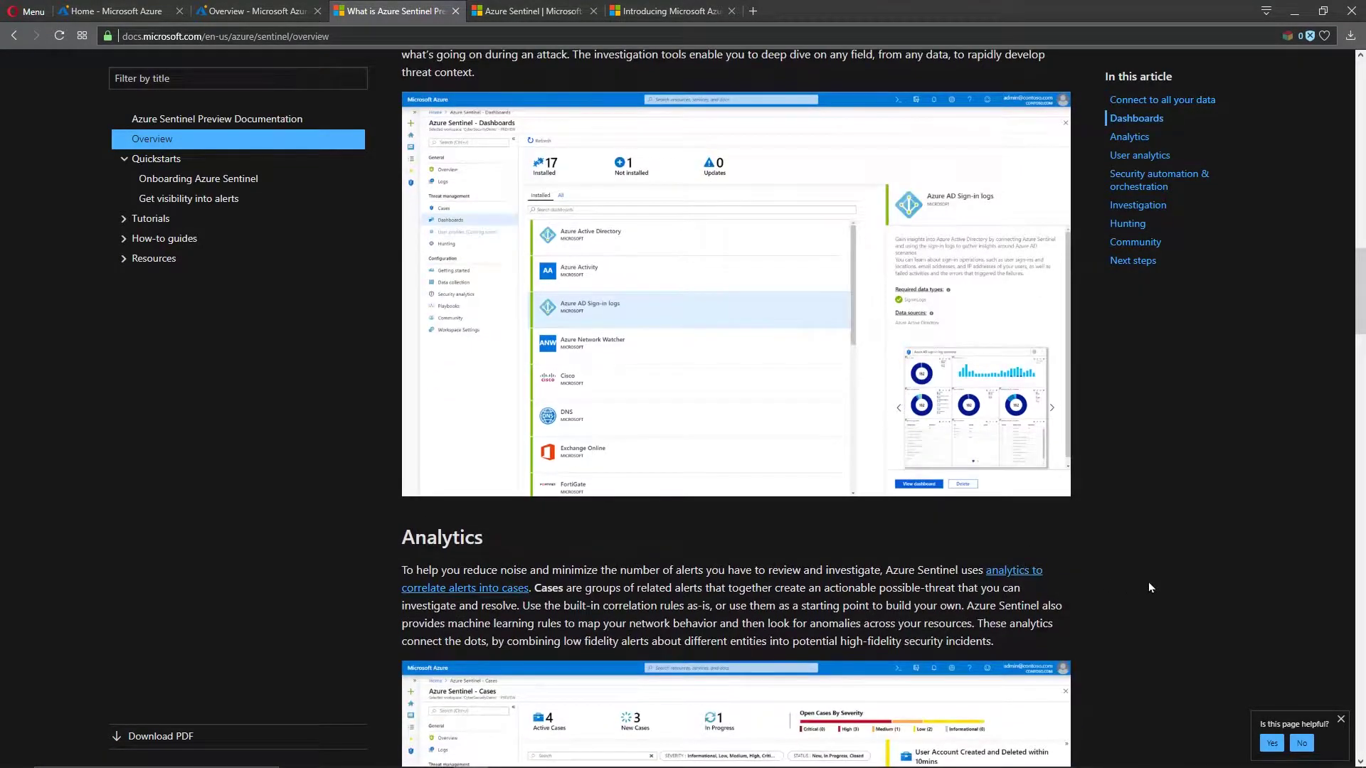
scroll(1157, 591, "down", 3)
scroll(1157, 591, "down", 12)
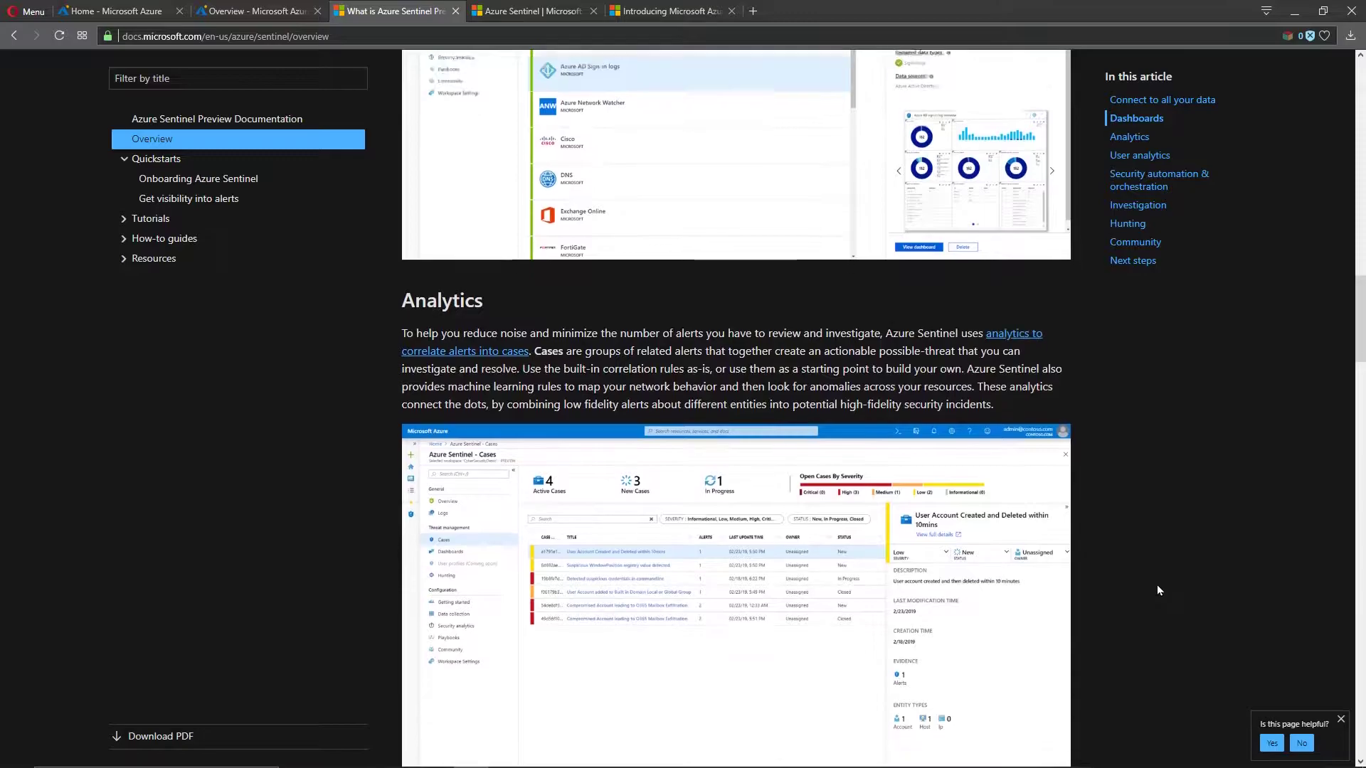
scroll(1157, 590, "down", 13)
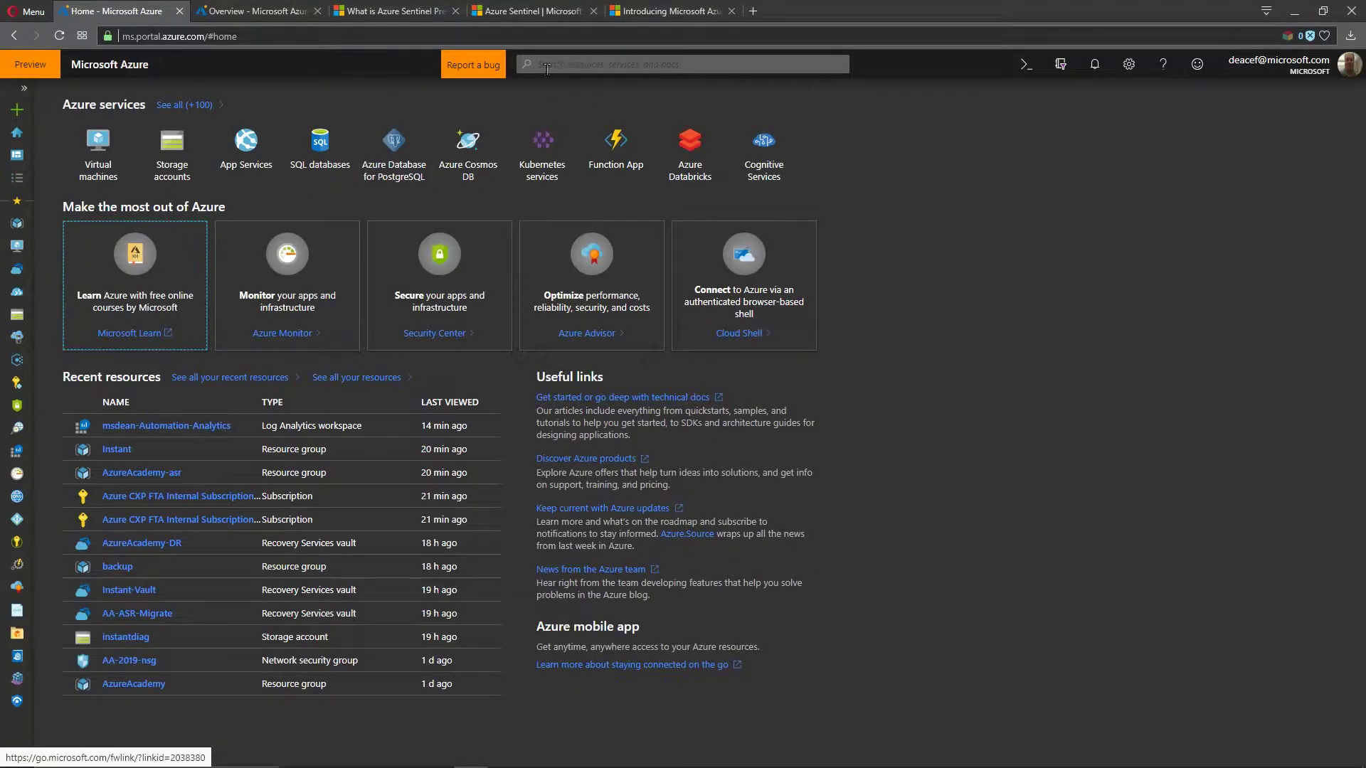
Step: Search 'senti' and connect Azure Sentinel to the AzureAcademy-LogAnalytics workspace
left_click(19, 181)
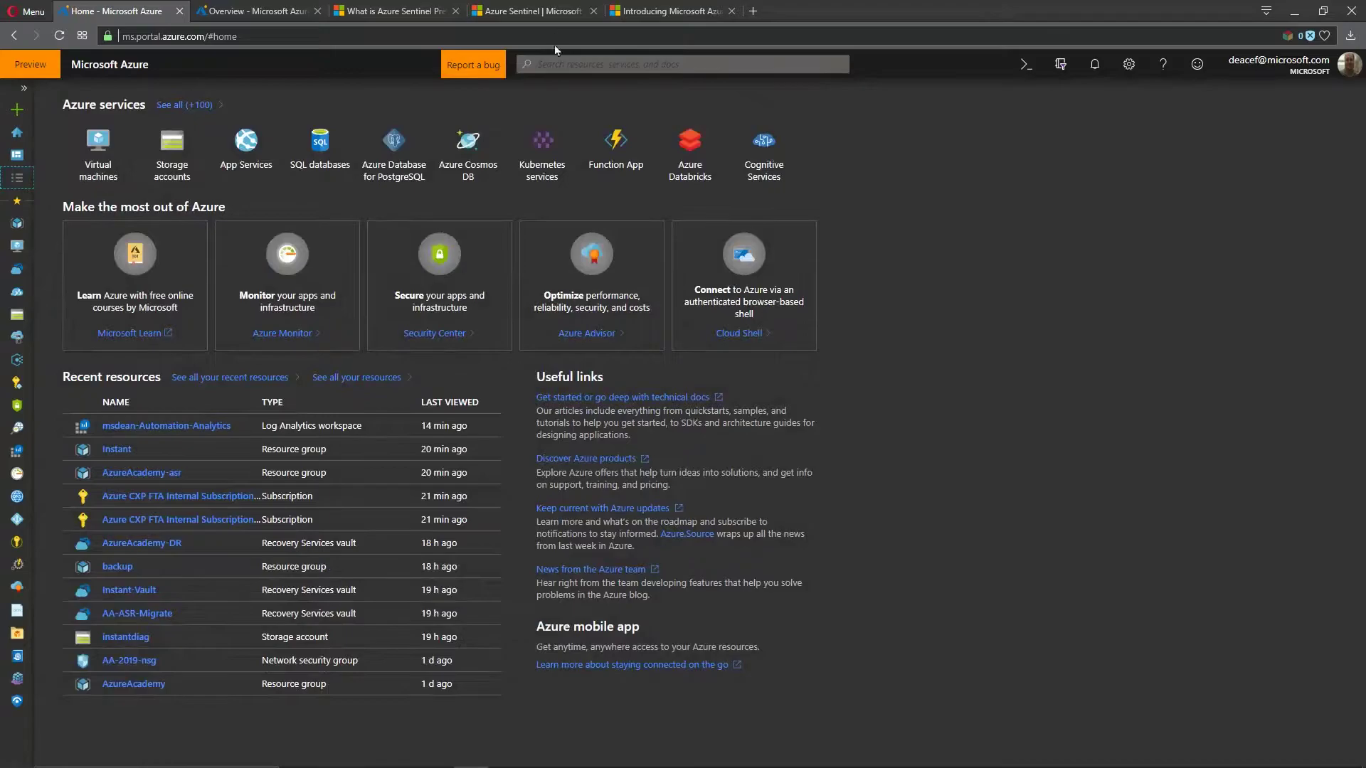
left_click(549, 65)
type("senti")
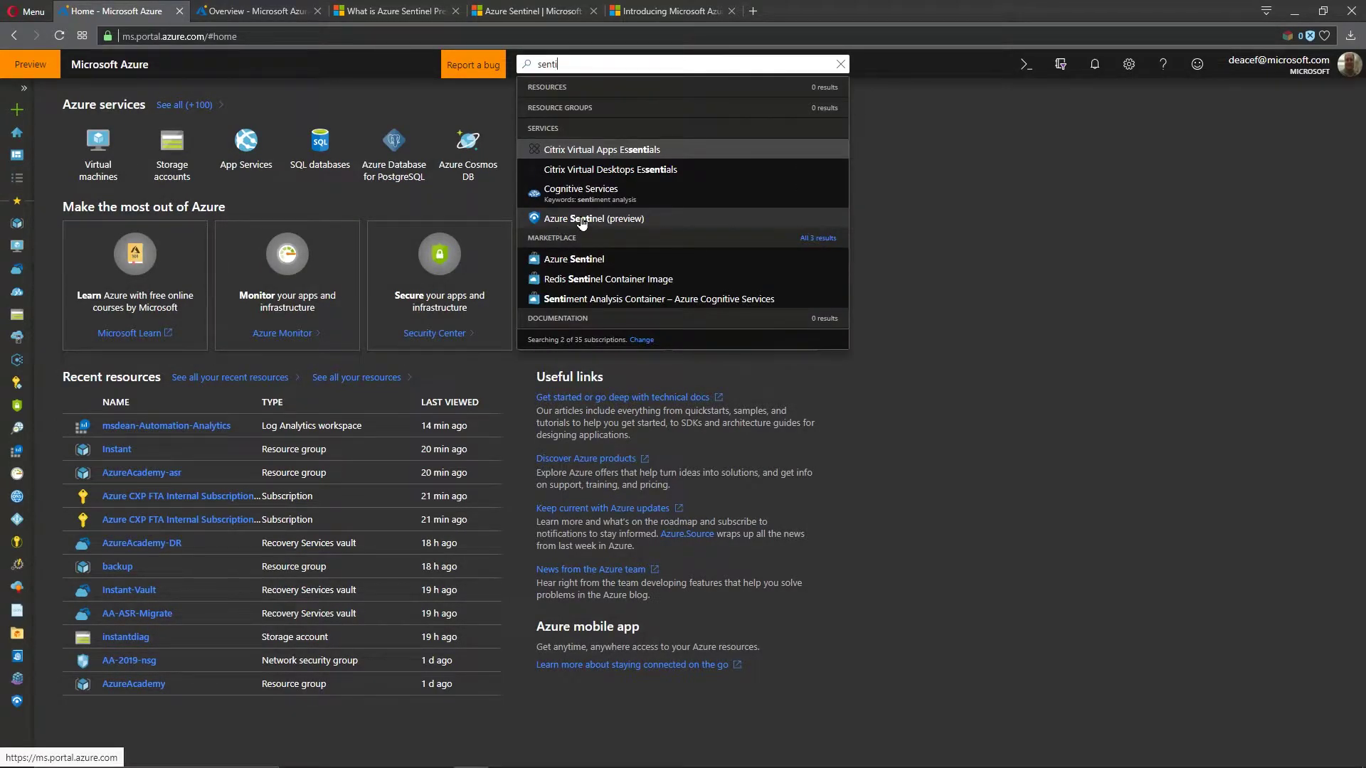
left_click(17, 702)
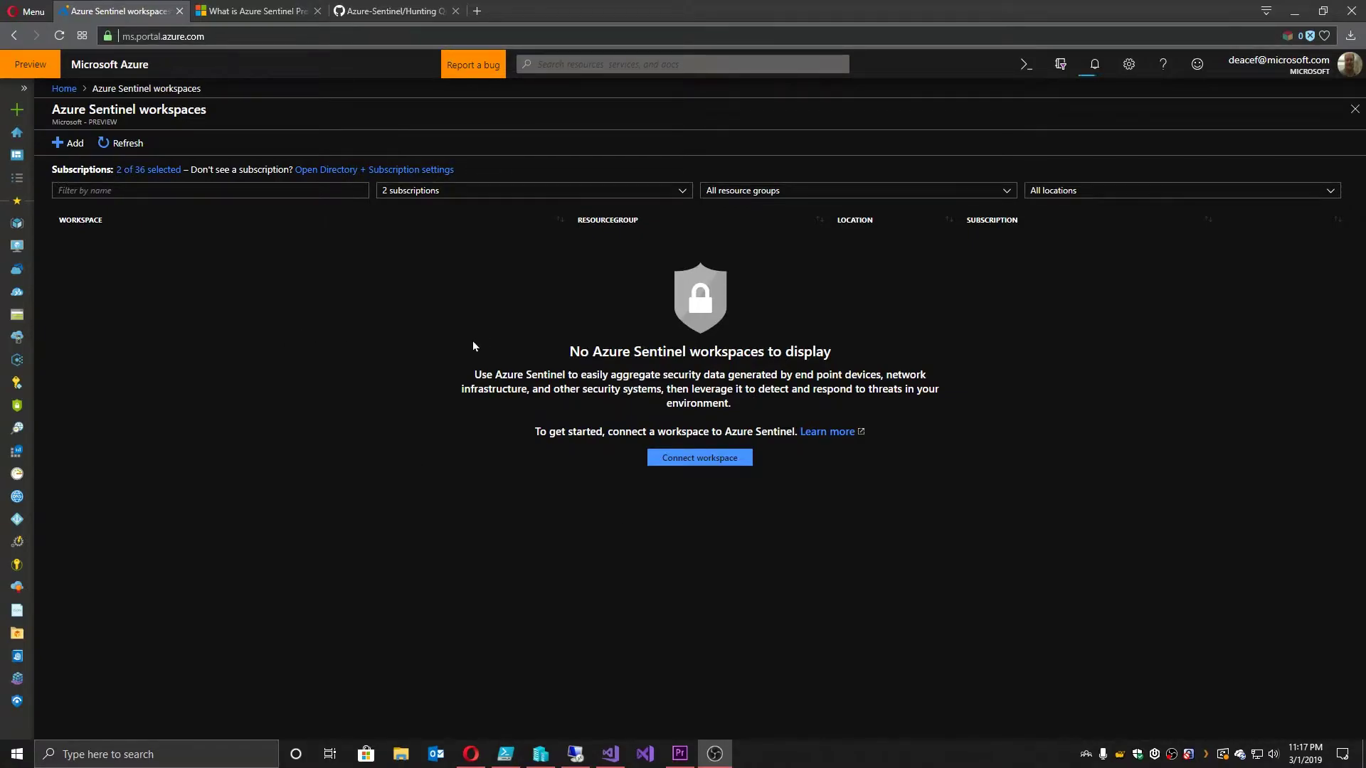
left_click(694, 458)
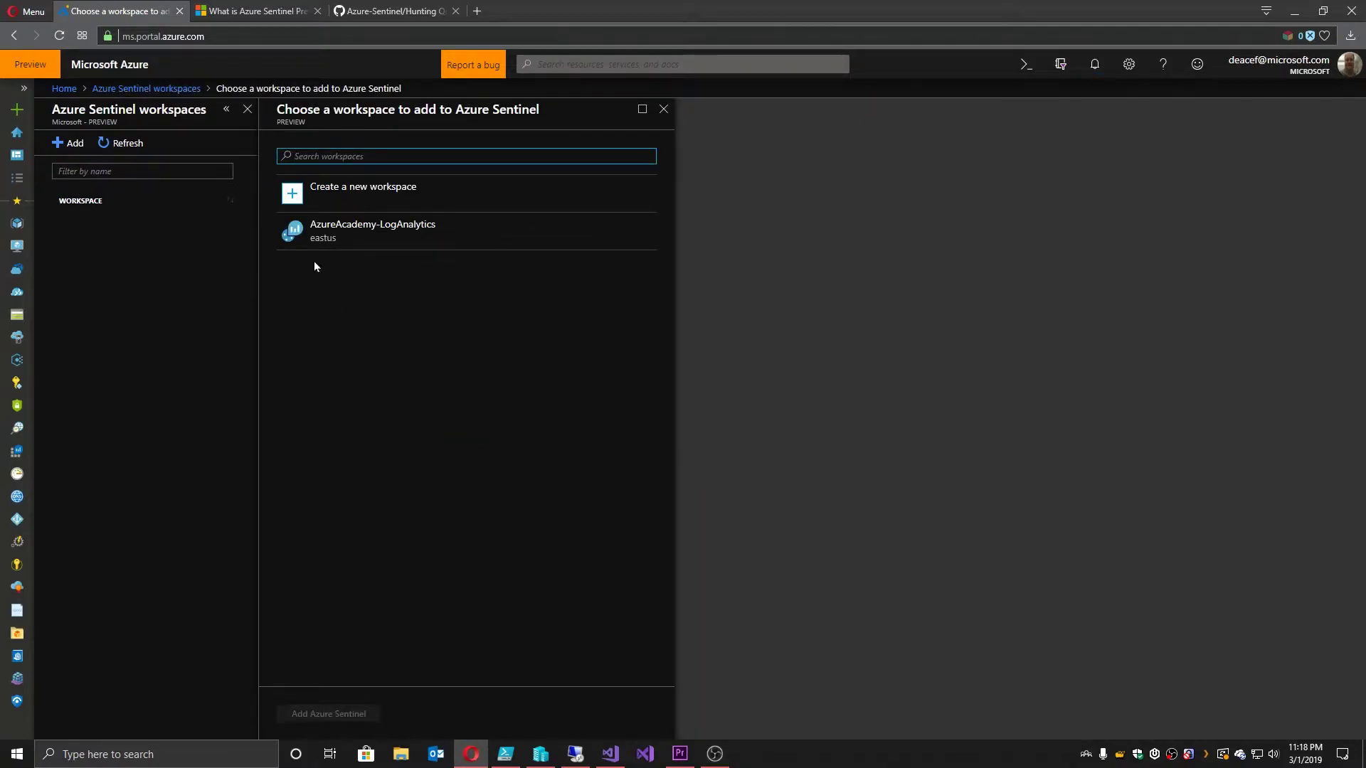
left_click(367, 241)
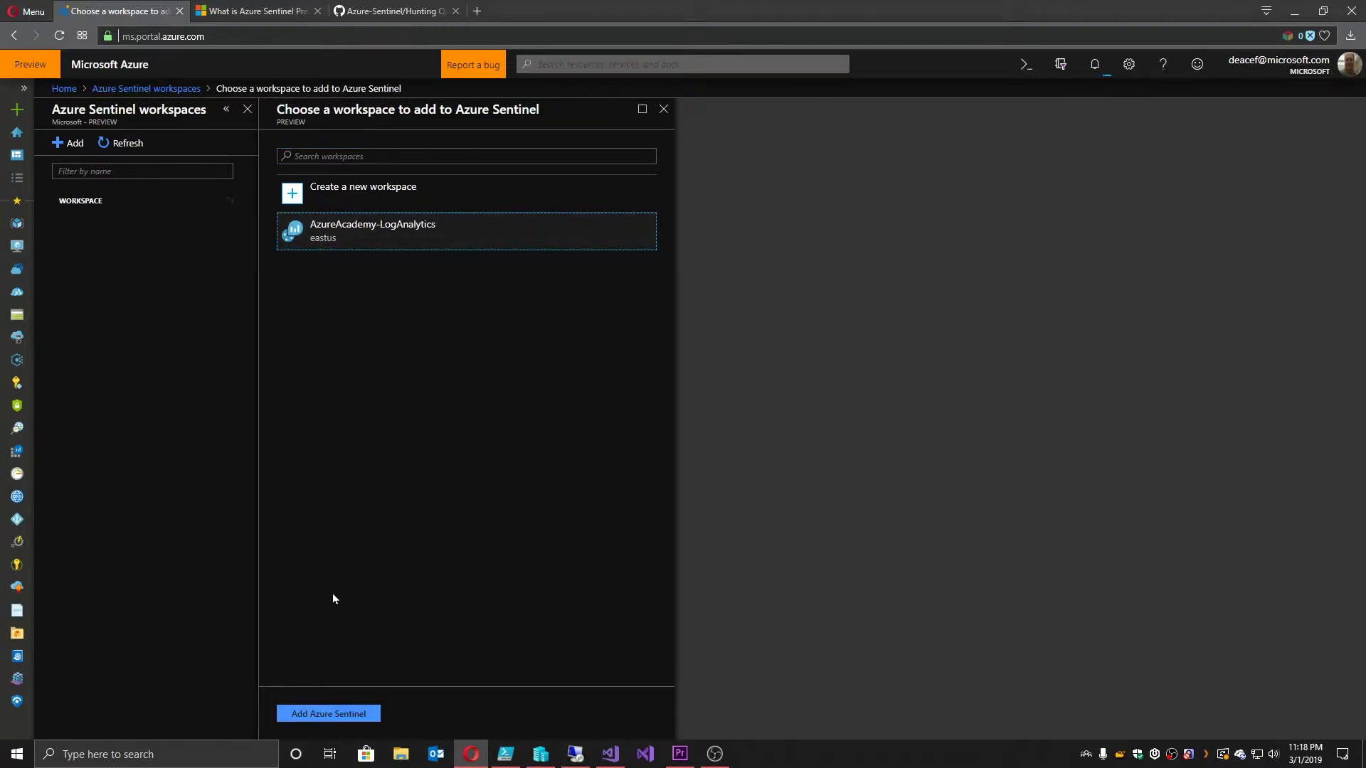
left_click(328, 716)
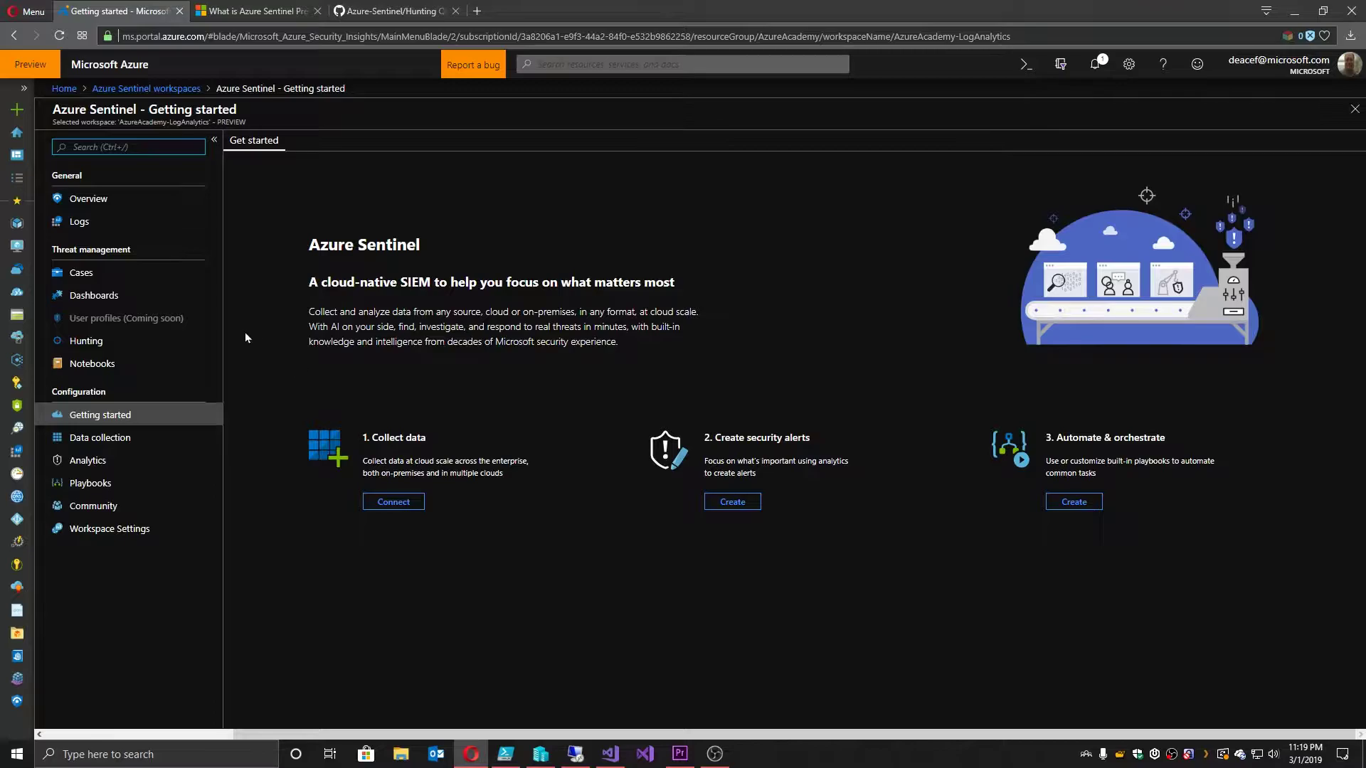
Step: Set the Sentinel overview to the last 30 days and drill into the events spike in Logs
left_click(92, 199)
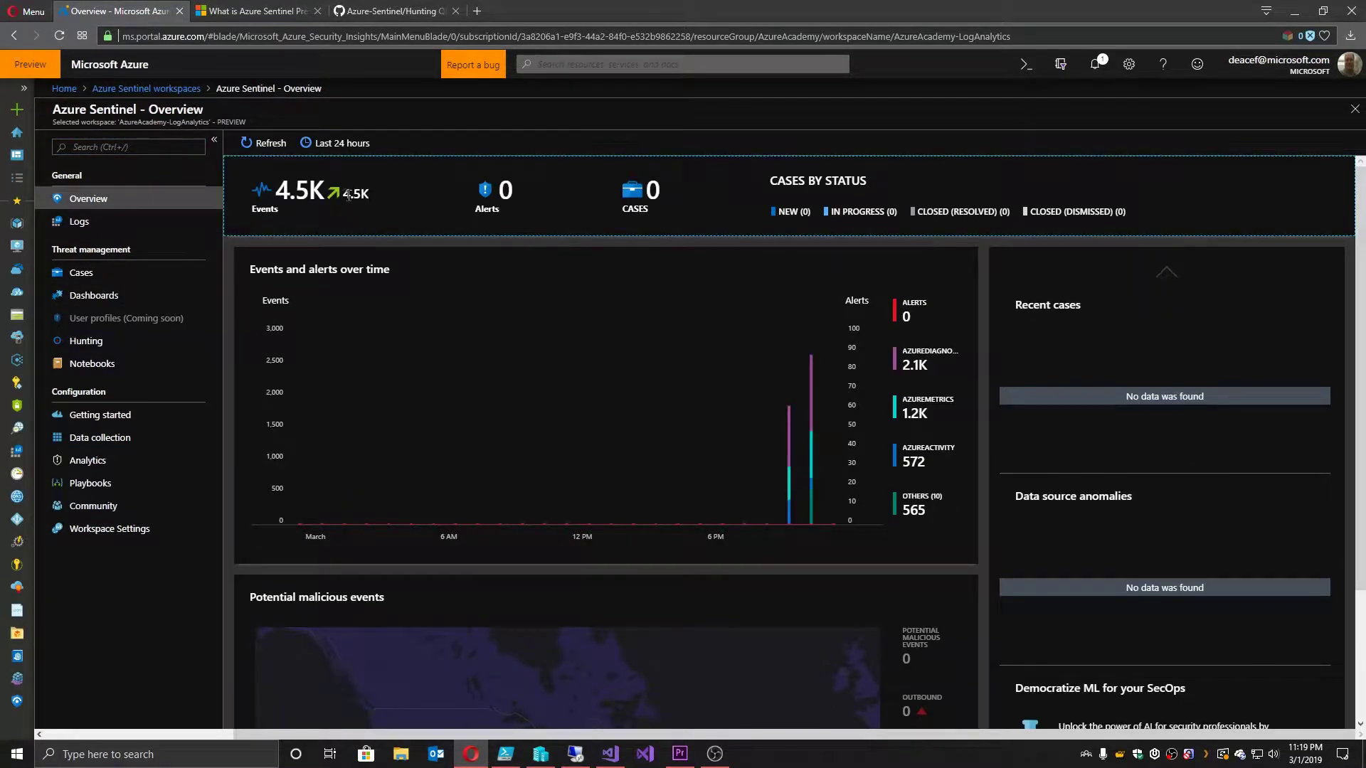
left_click(340, 145)
left_click(334, 268)
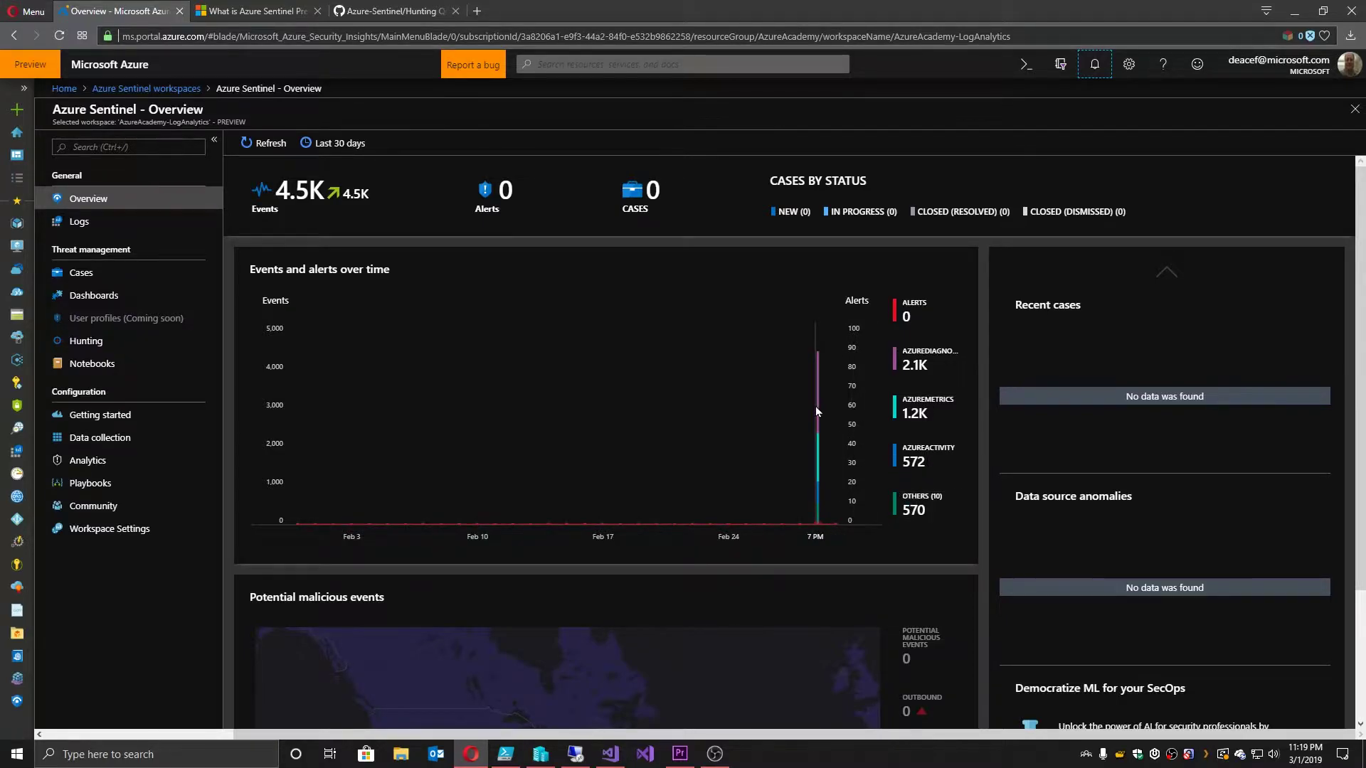
left_click(818, 452)
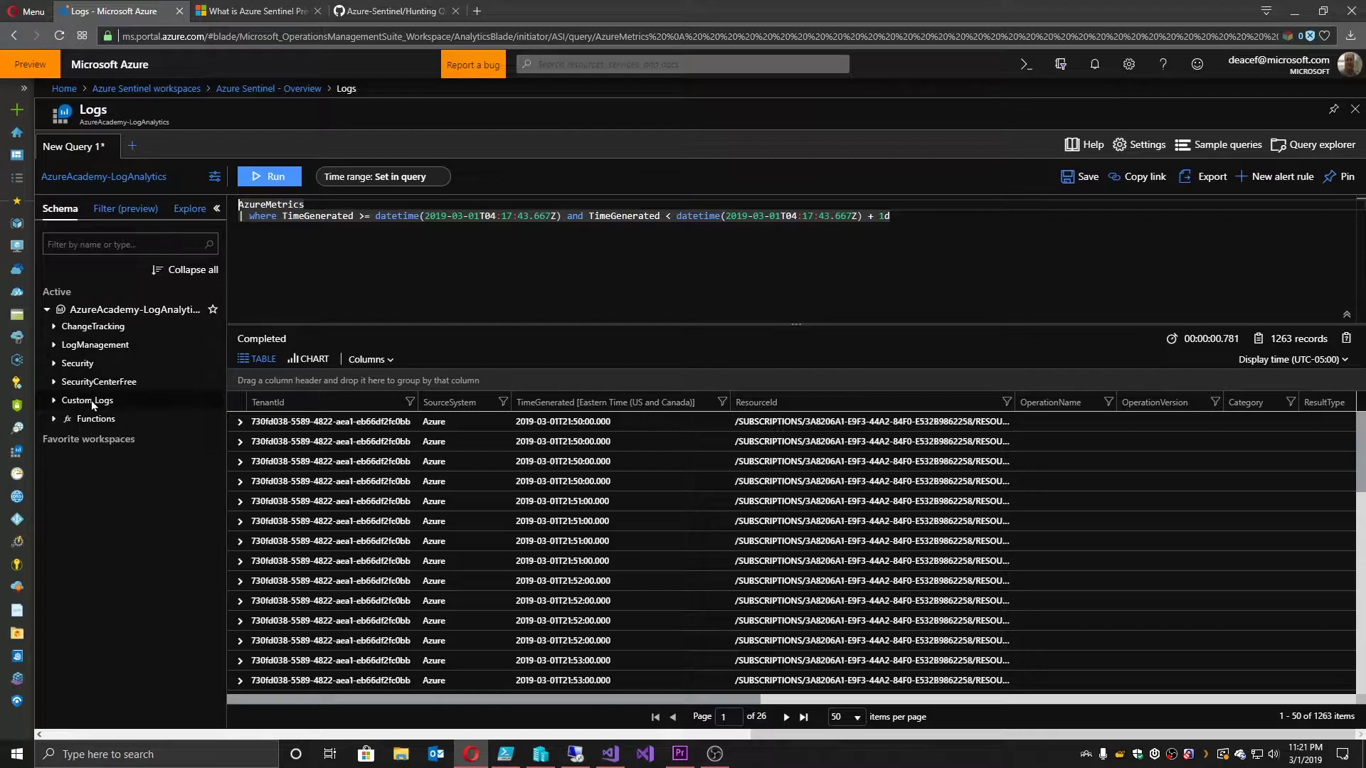
Step: Browse Solution Queries, view the AzureMetrics results as chart then table, and return to the overview
left_click(1313, 144)
left_click(1183, 256)
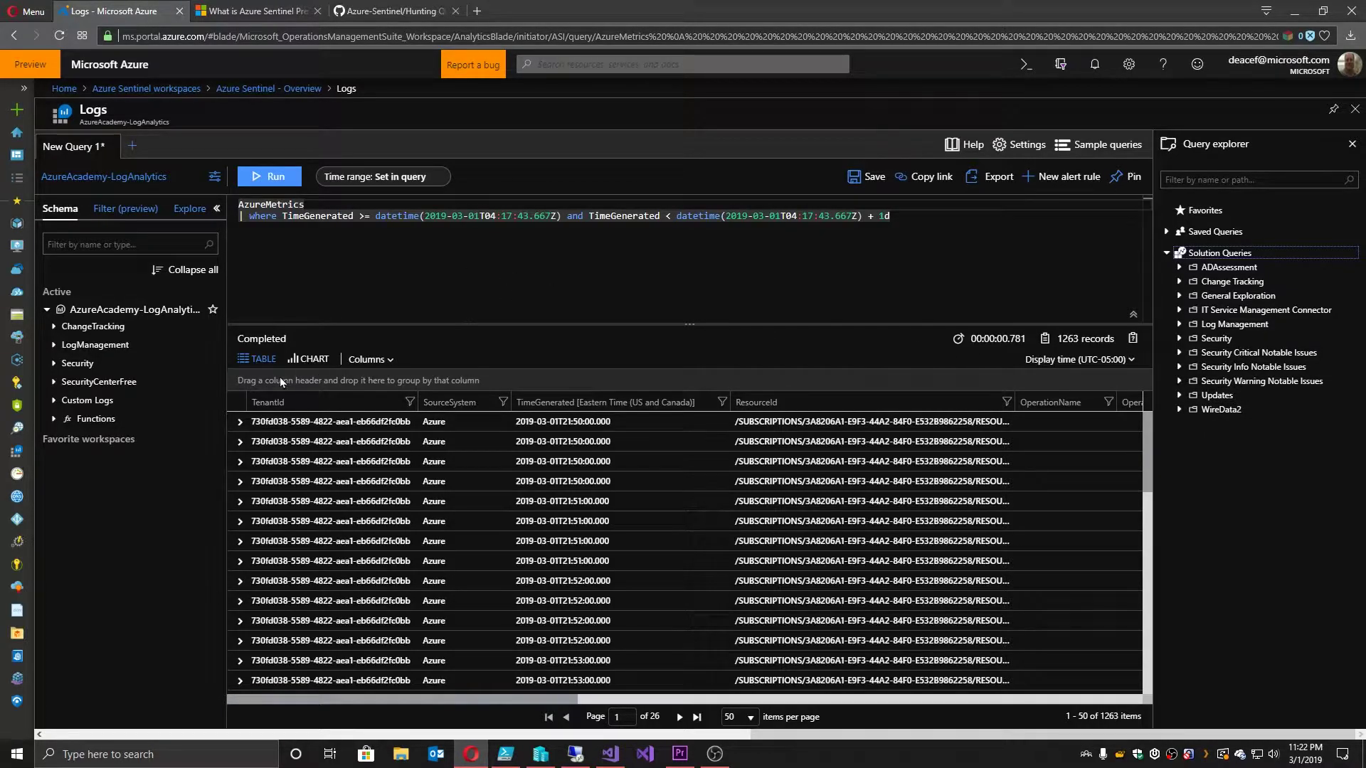
left_click(308, 358)
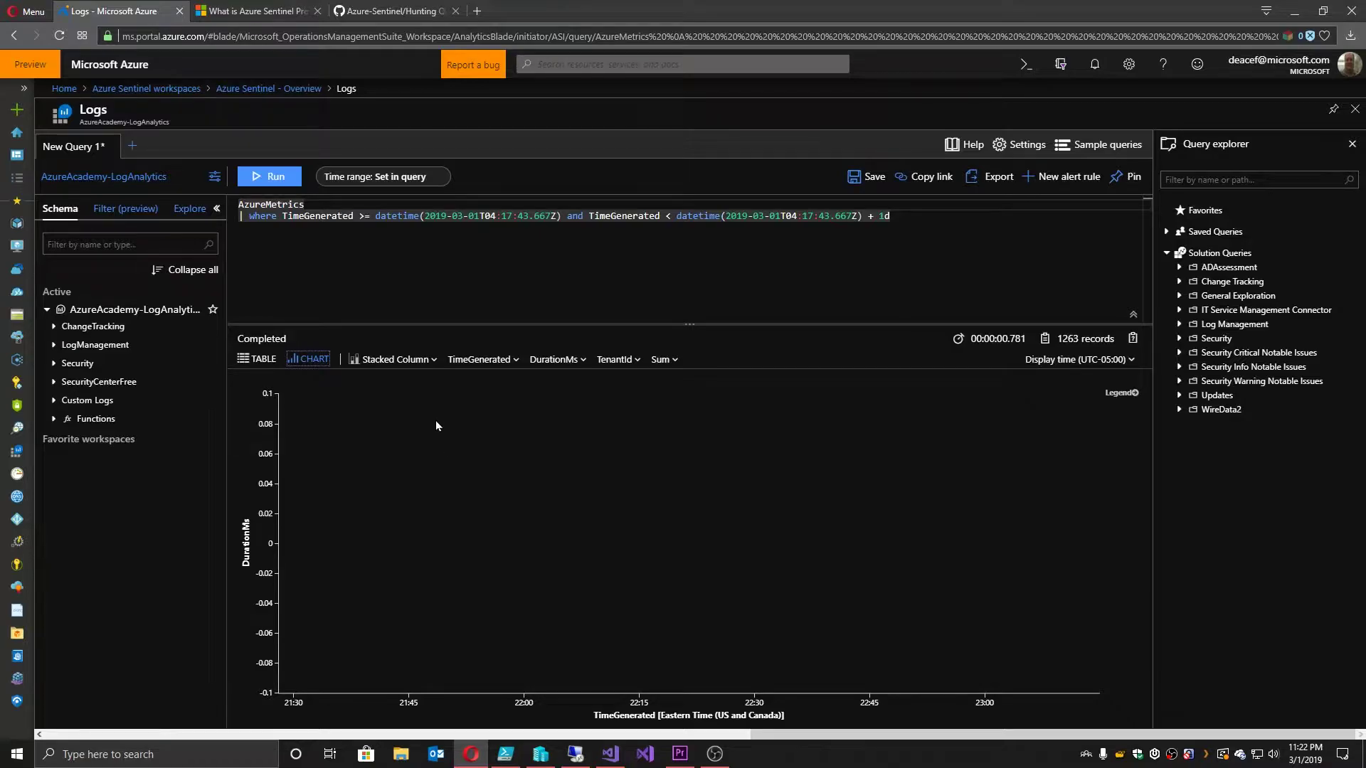
left_click(257, 359)
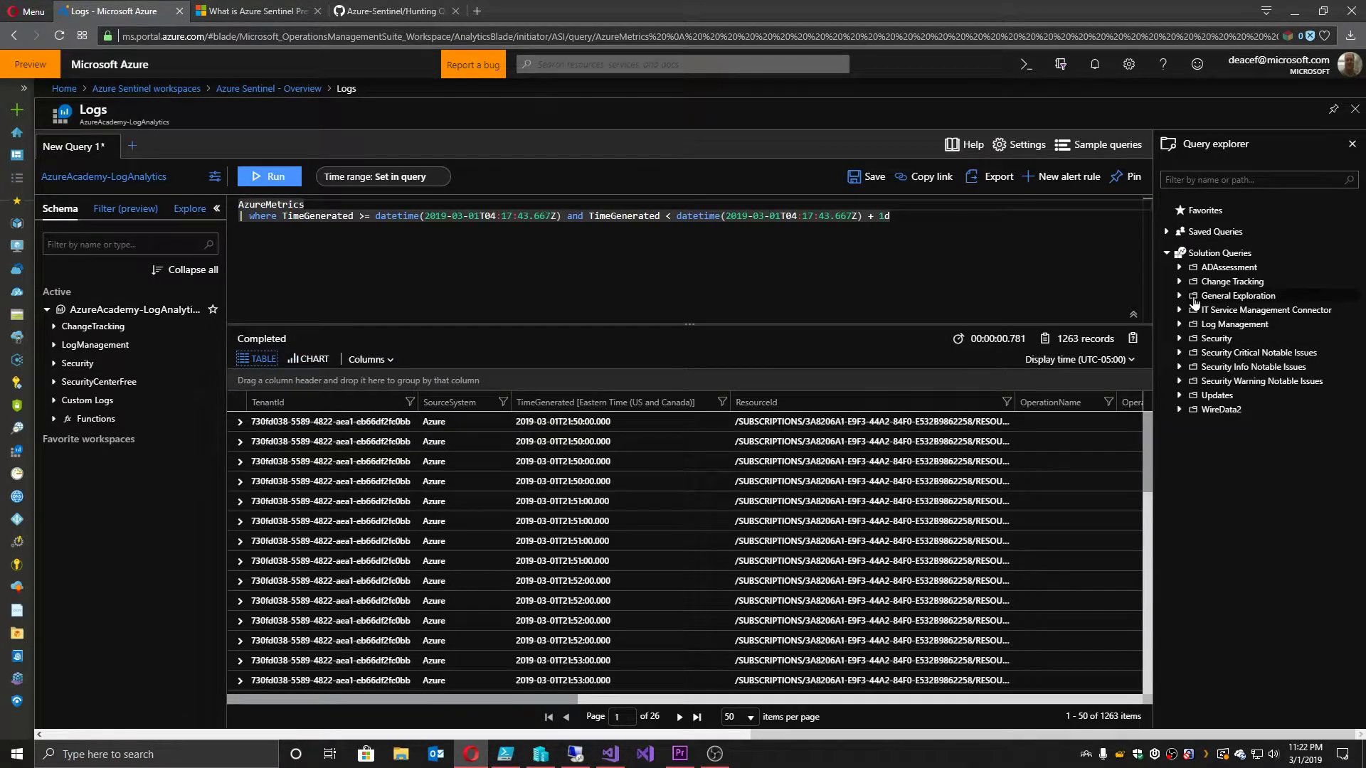
left_click(927, 226)
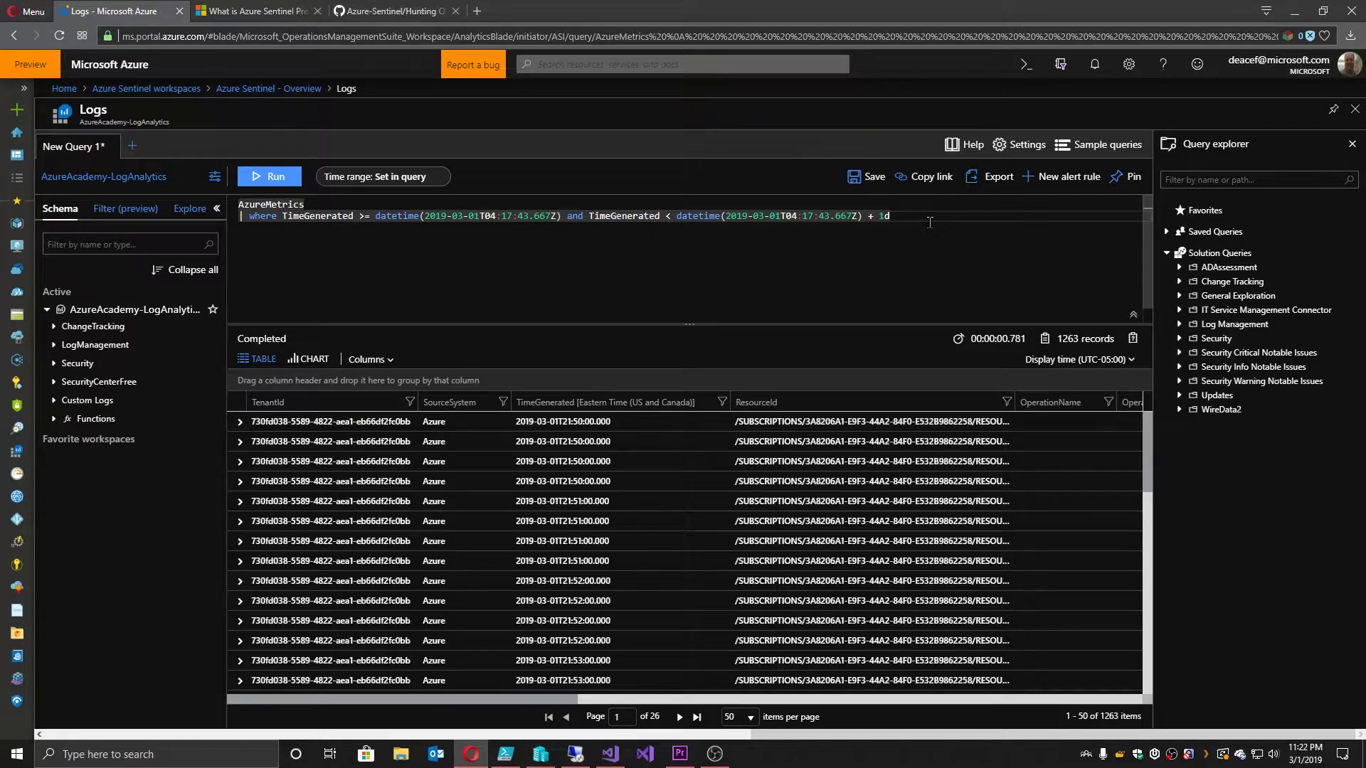
left_click(269, 88)
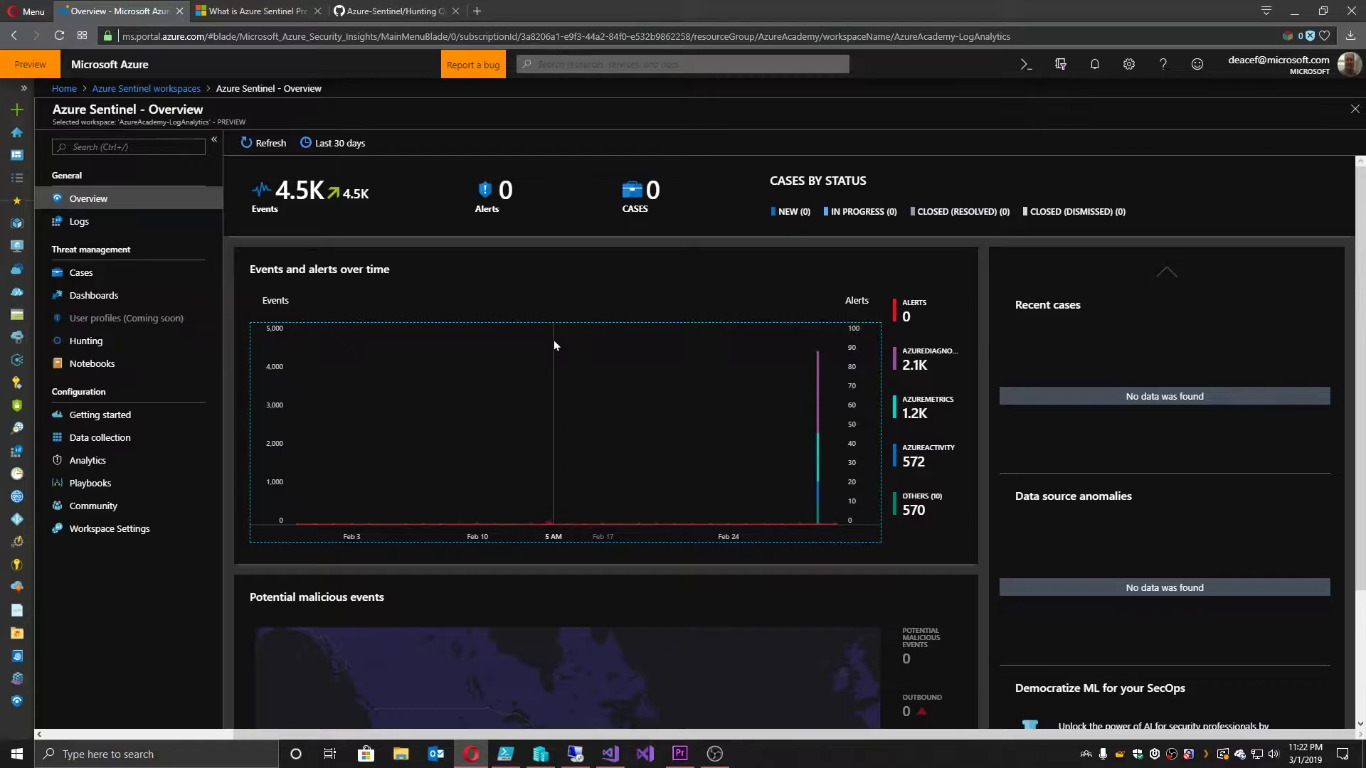
Step: Scroll to the Potential malicious events map, then open the Sentinel Logs page
scroll(553, 345, "down", 2)
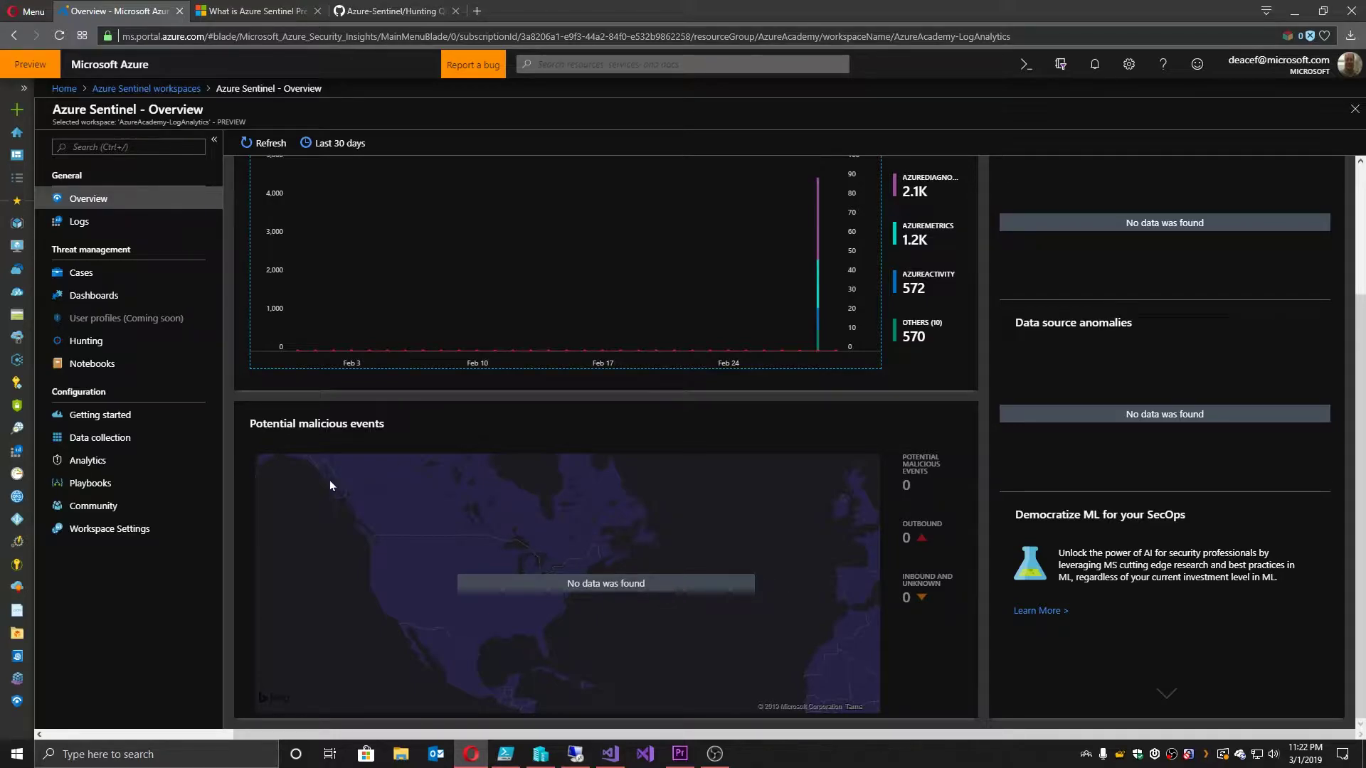
left_click(80, 223)
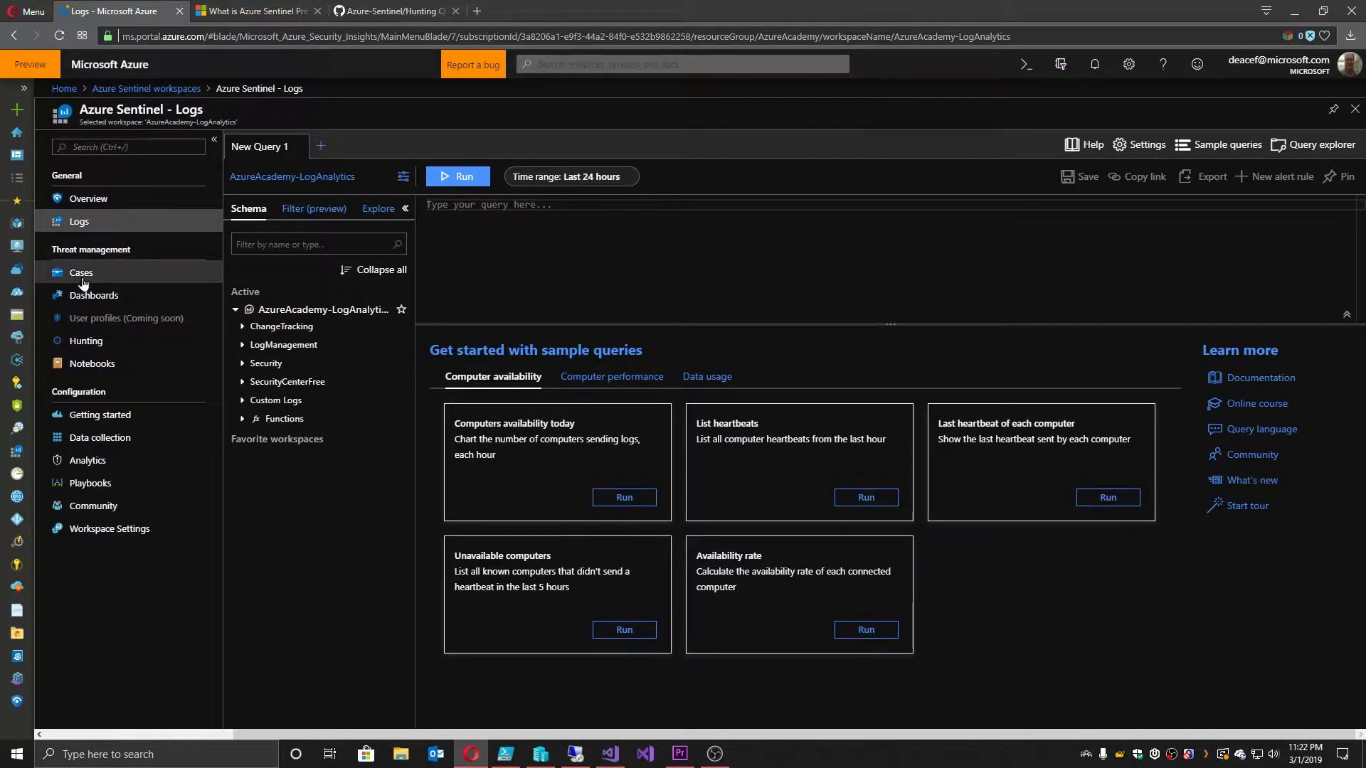
Step: Open Data collection to view the connector catalog, including Azure Activity and DNS
left_click(102, 439)
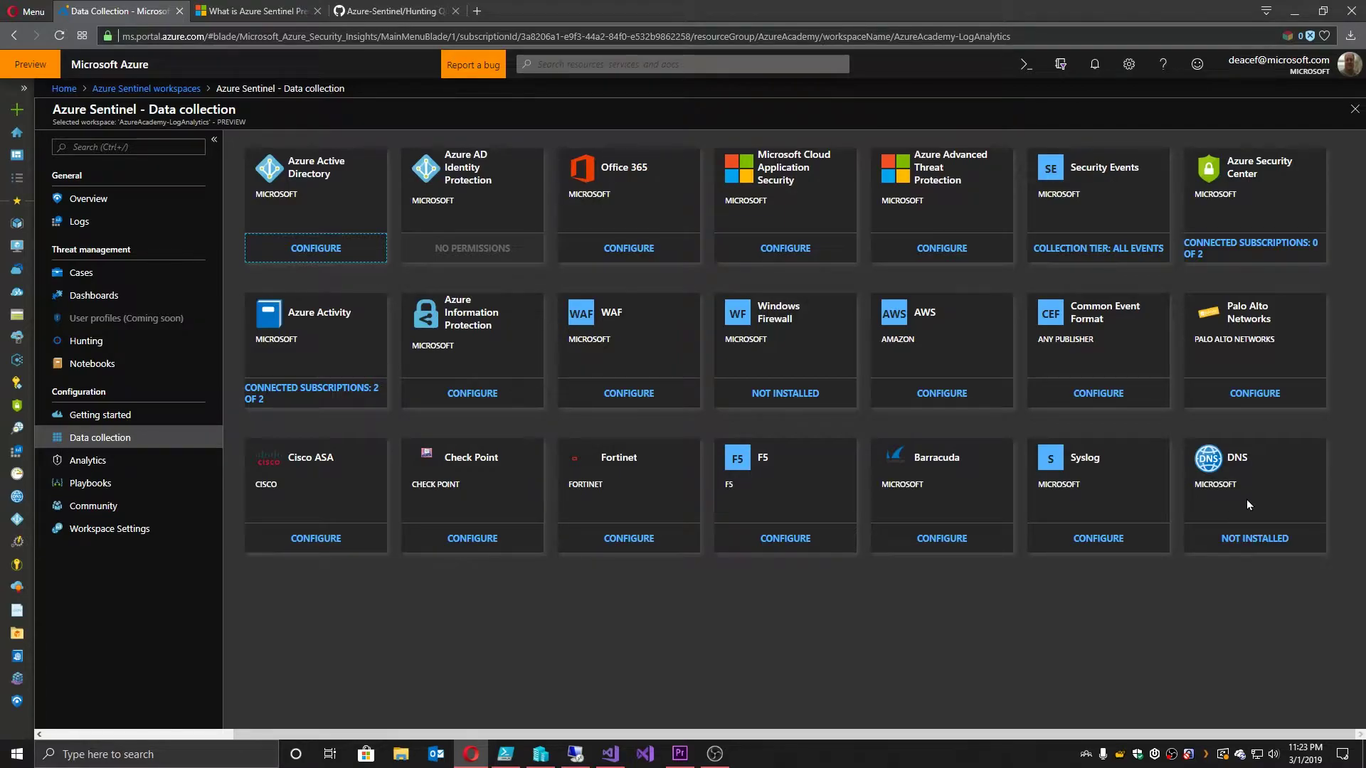
Step: Enable the DNS connector, then expand the Azure Activity connector's dashboards and subscriptions sections
left_click(1252, 541)
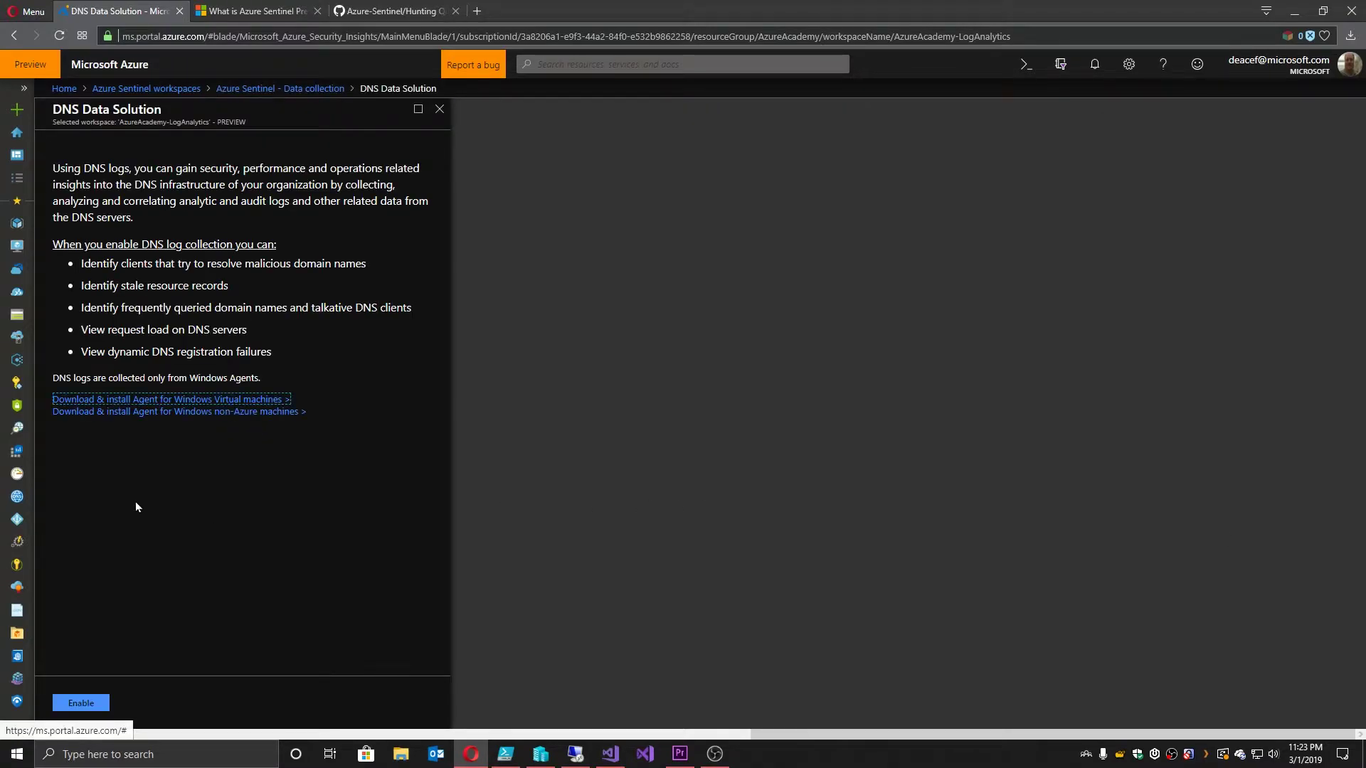
left_click(81, 701)
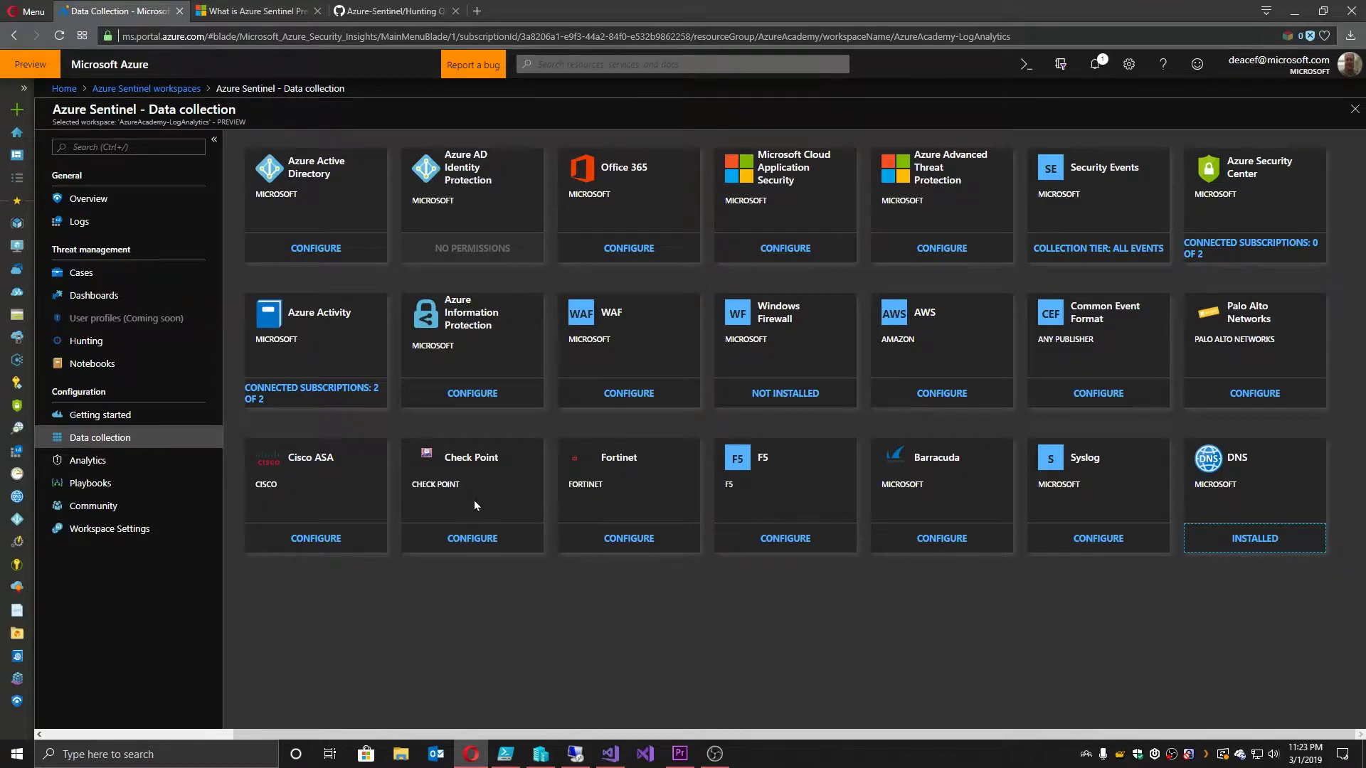
left_click(299, 388)
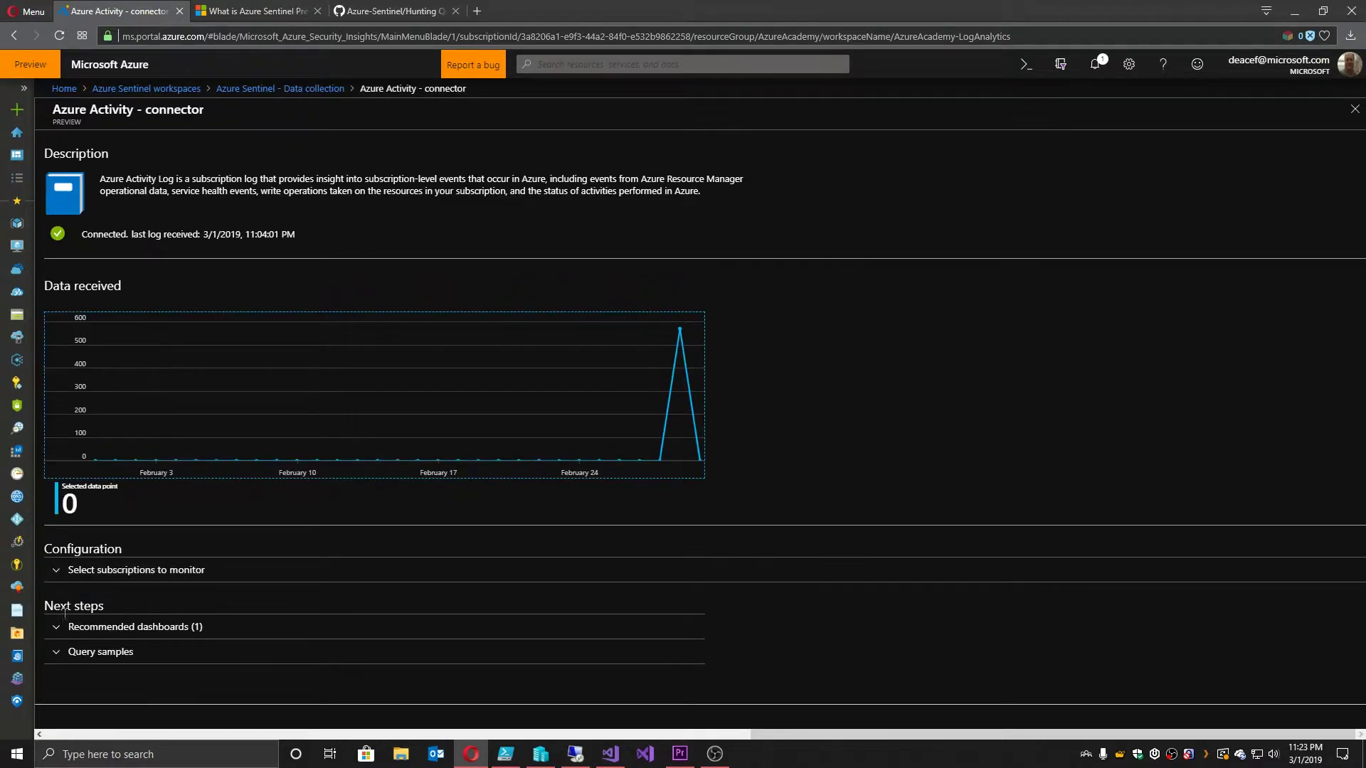
left_click(61, 627)
left_click(58, 571)
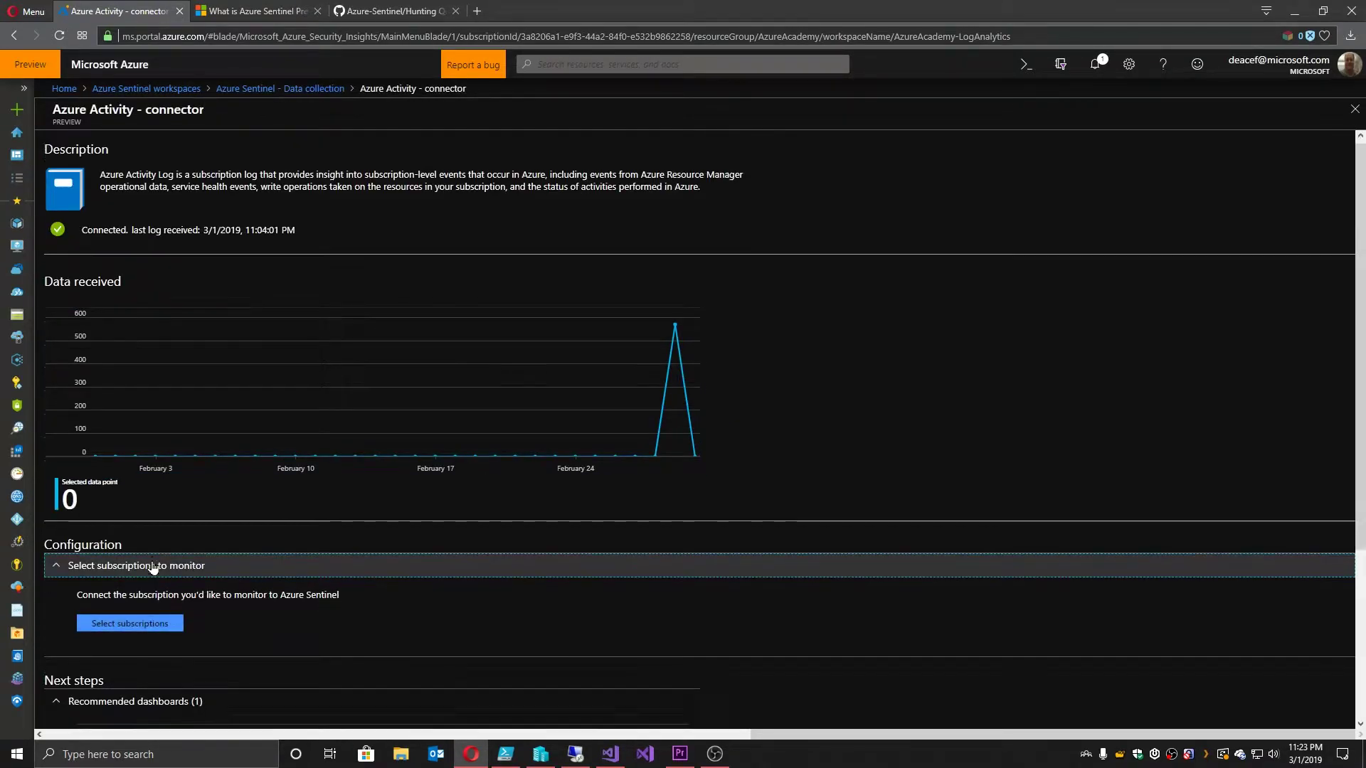
Step: Check the two monitored subscriptions and carry the AzureActivity take 100 sample query to Logs
scroll(161, 497, "down", 2)
left_click(167, 485)
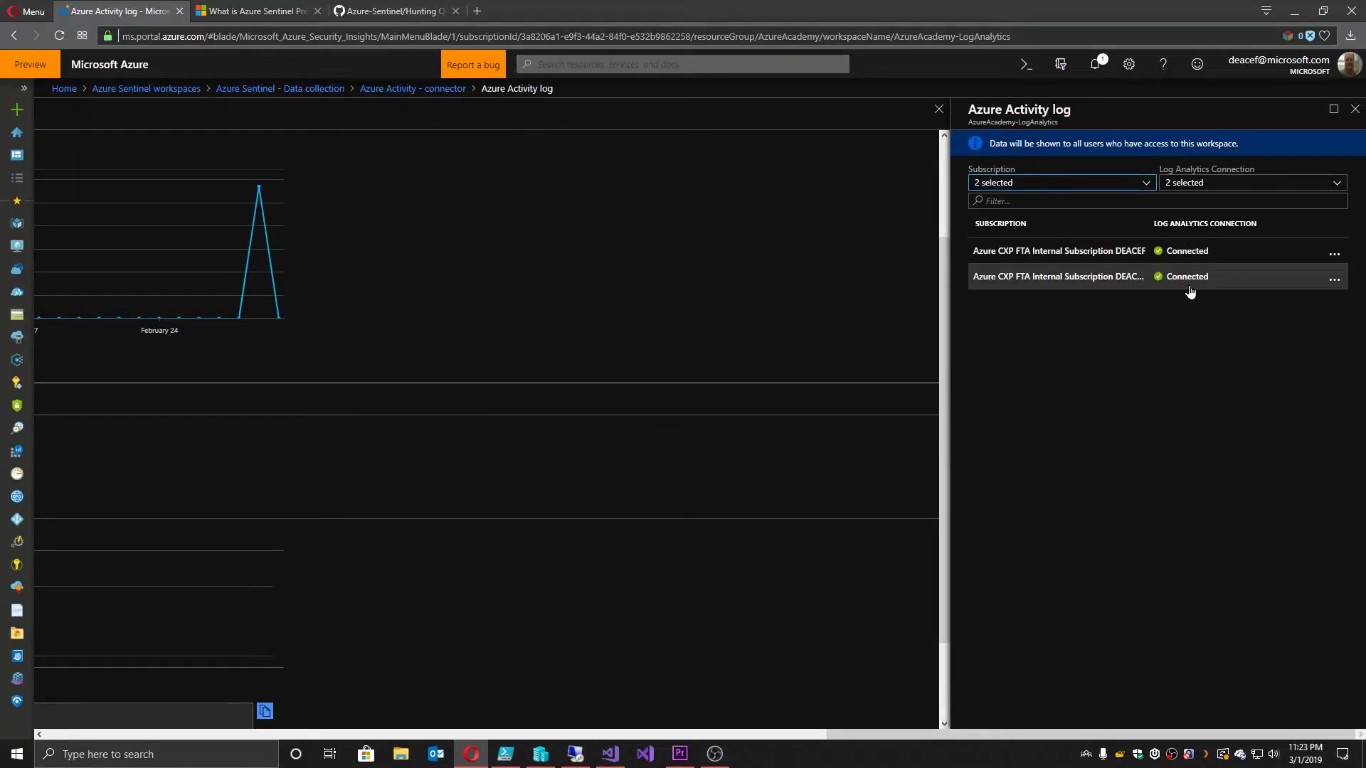
left_click(1356, 111)
left_click(681, 599)
left_click_drag(290, 601, 322, 530)
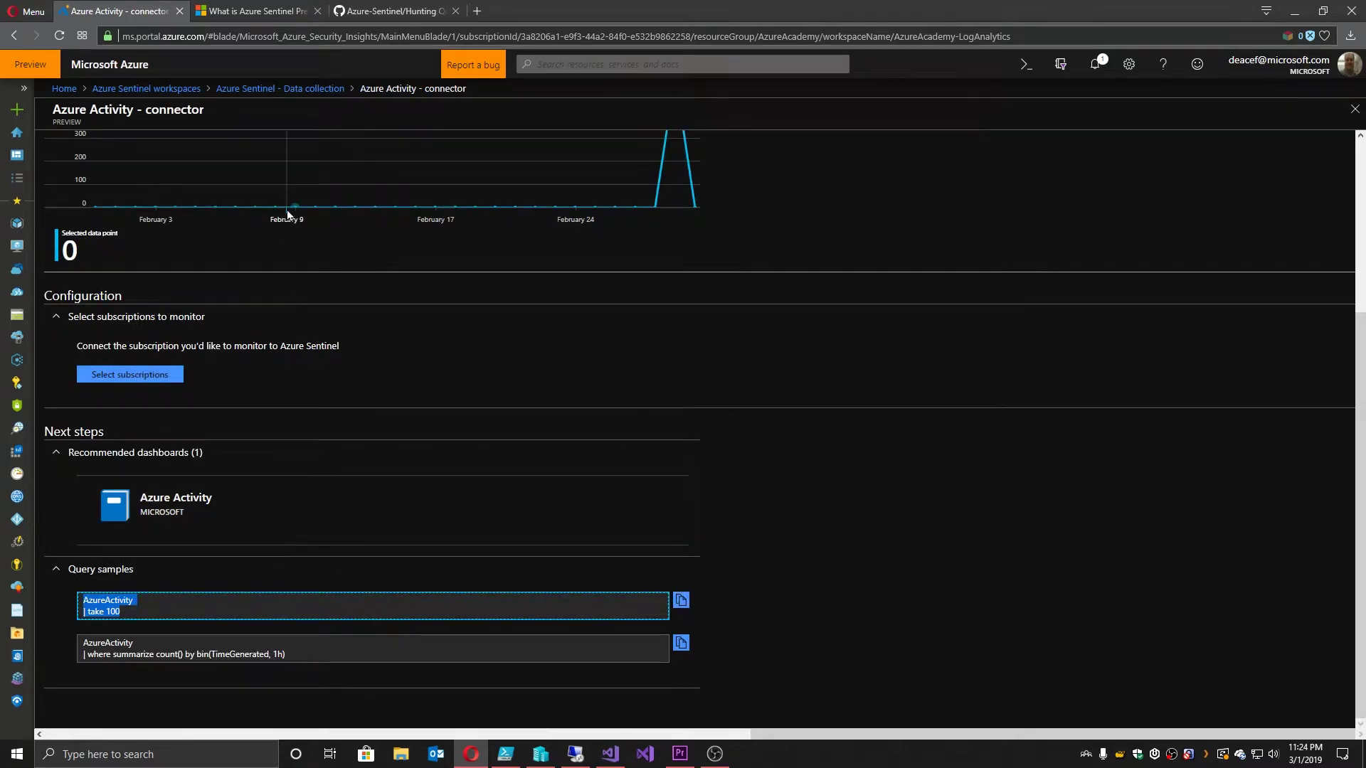
left_click(284, 89)
Step: Run the AzureActivity take 100 query and review its 100 records as a table
left_click(77, 222)
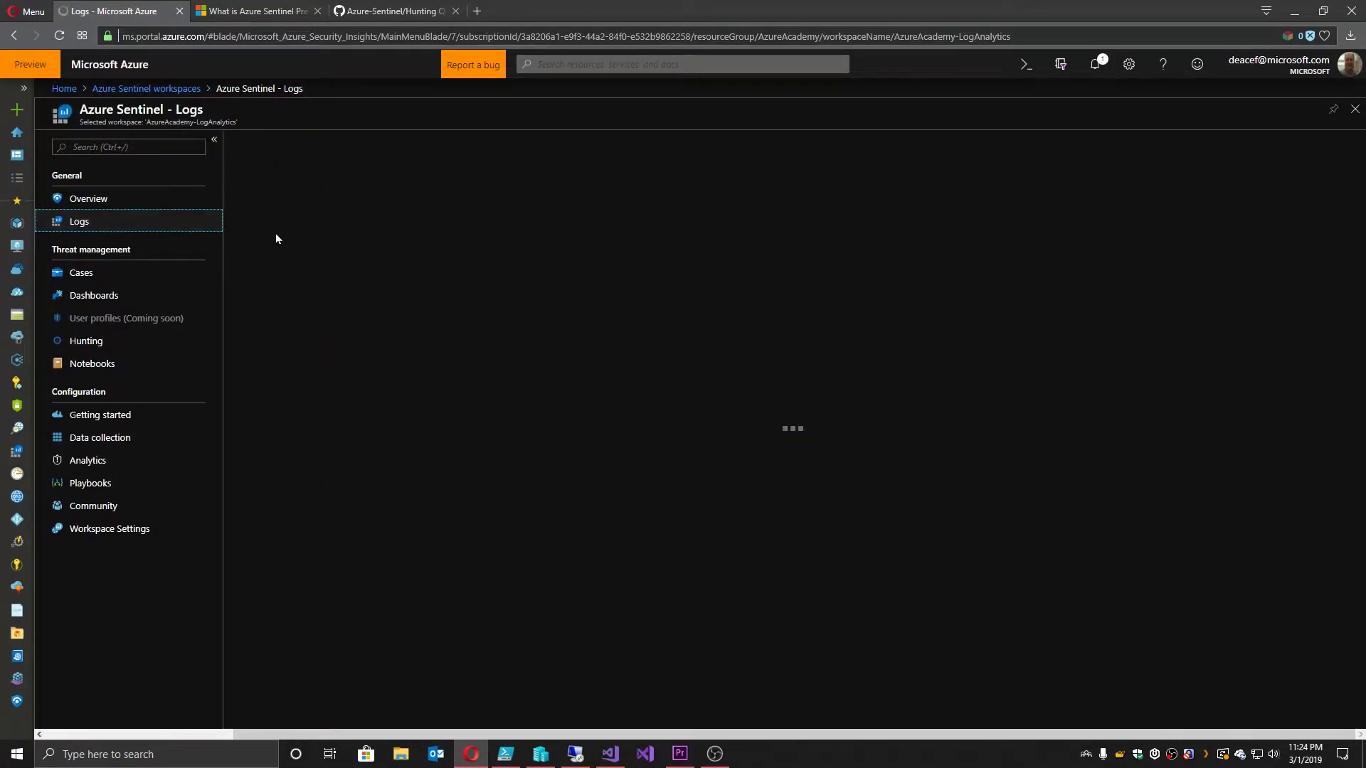
key("shift+Return")
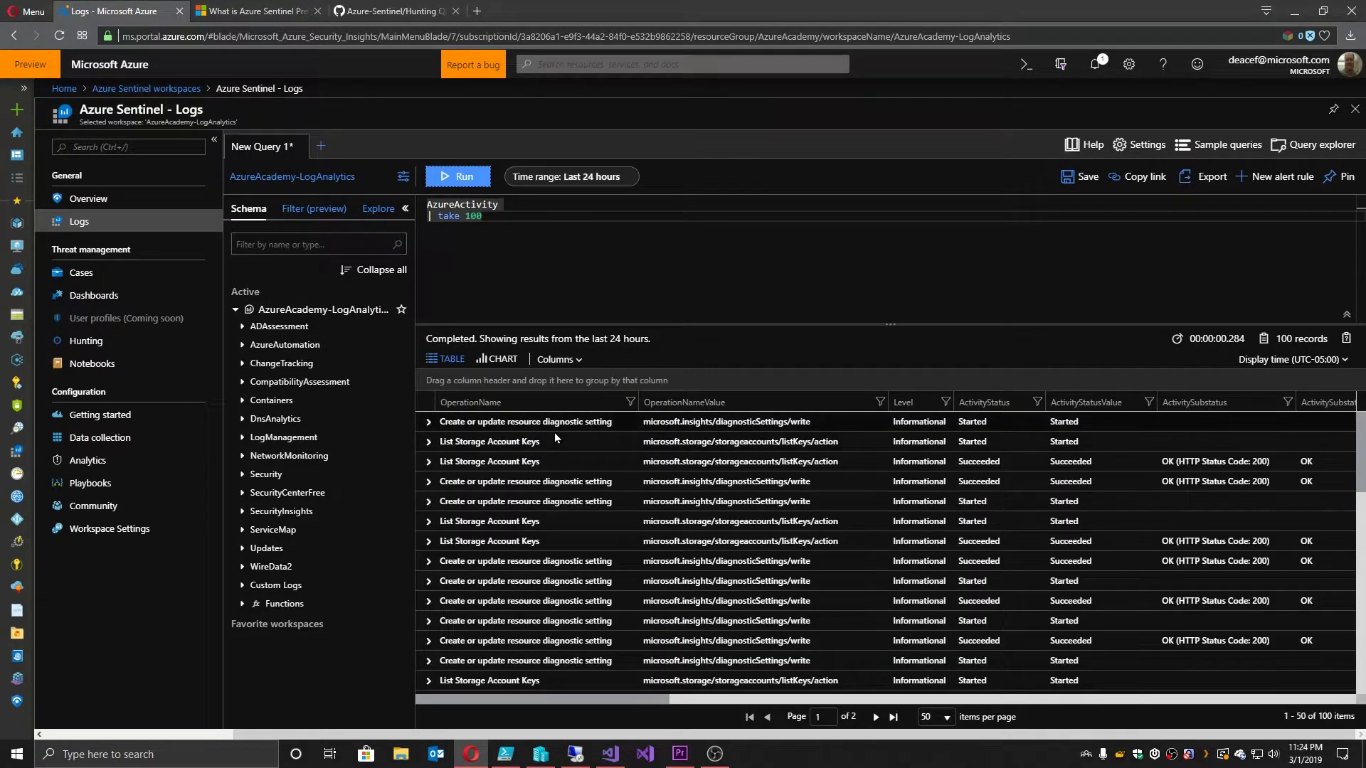
left_click(496, 359)
left_click(449, 359)
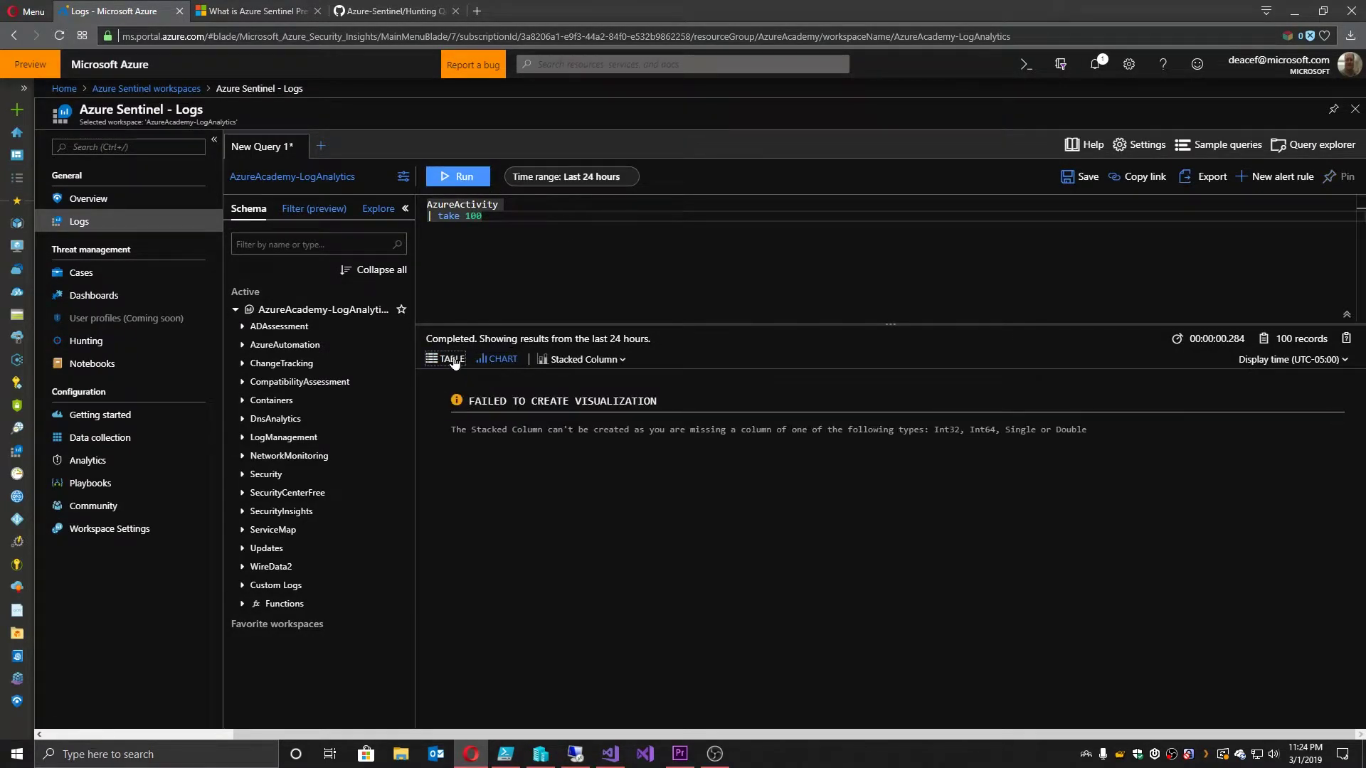
left_click(499, 362)
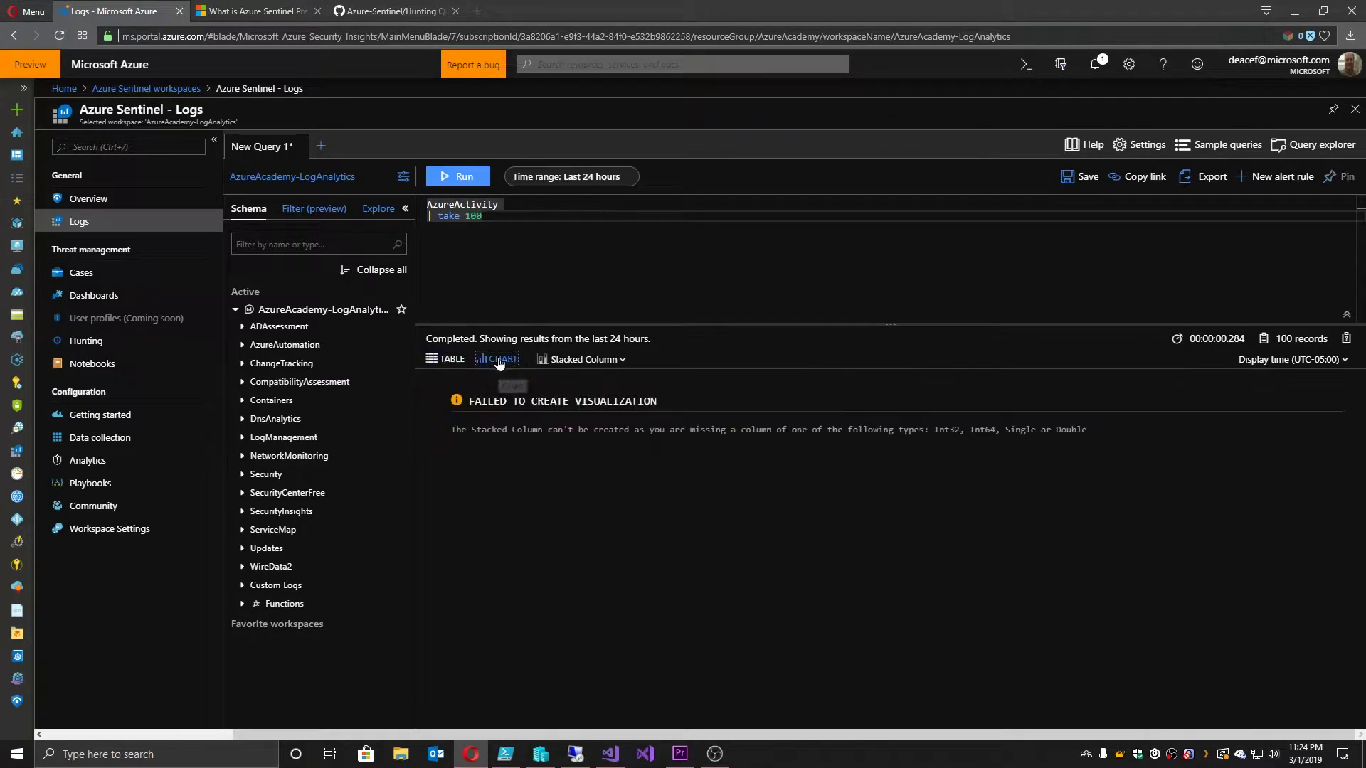
left_click(450, 360)
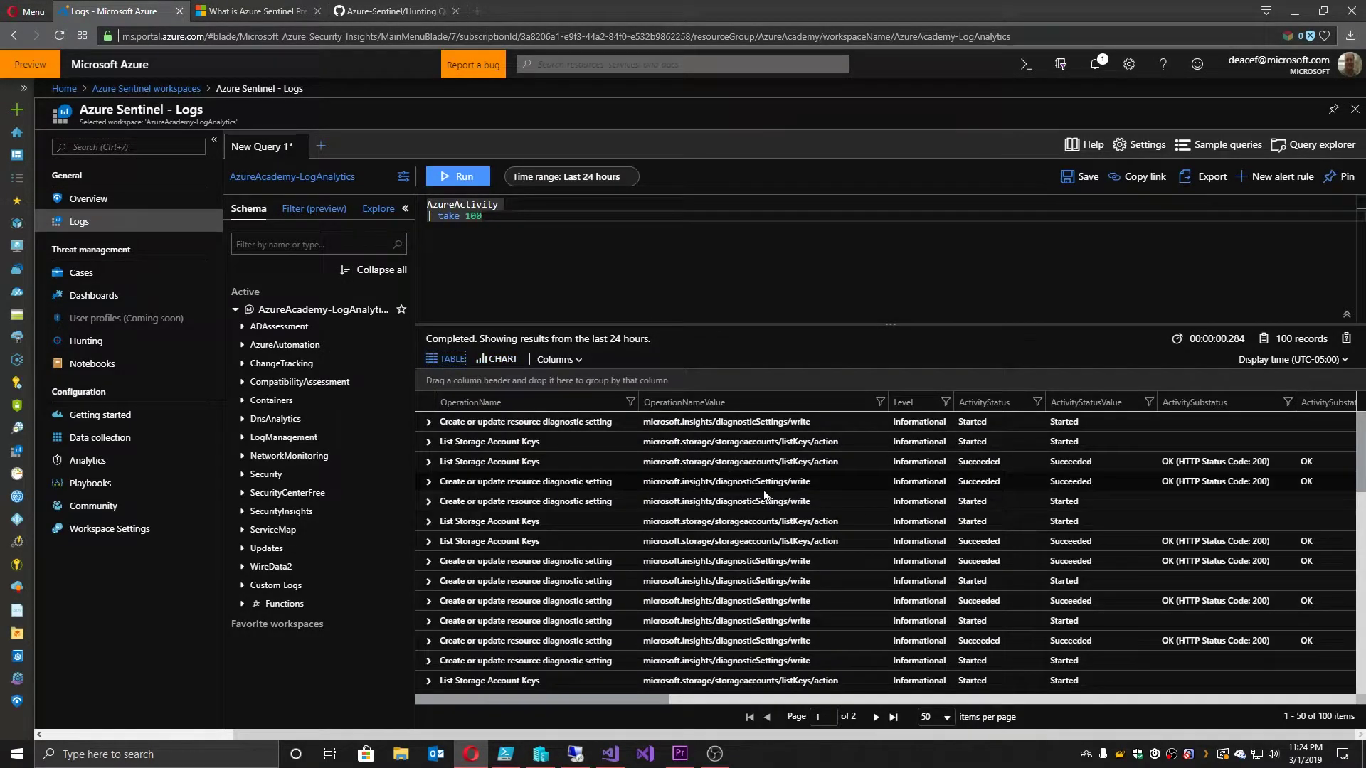
left_click(429, 462)
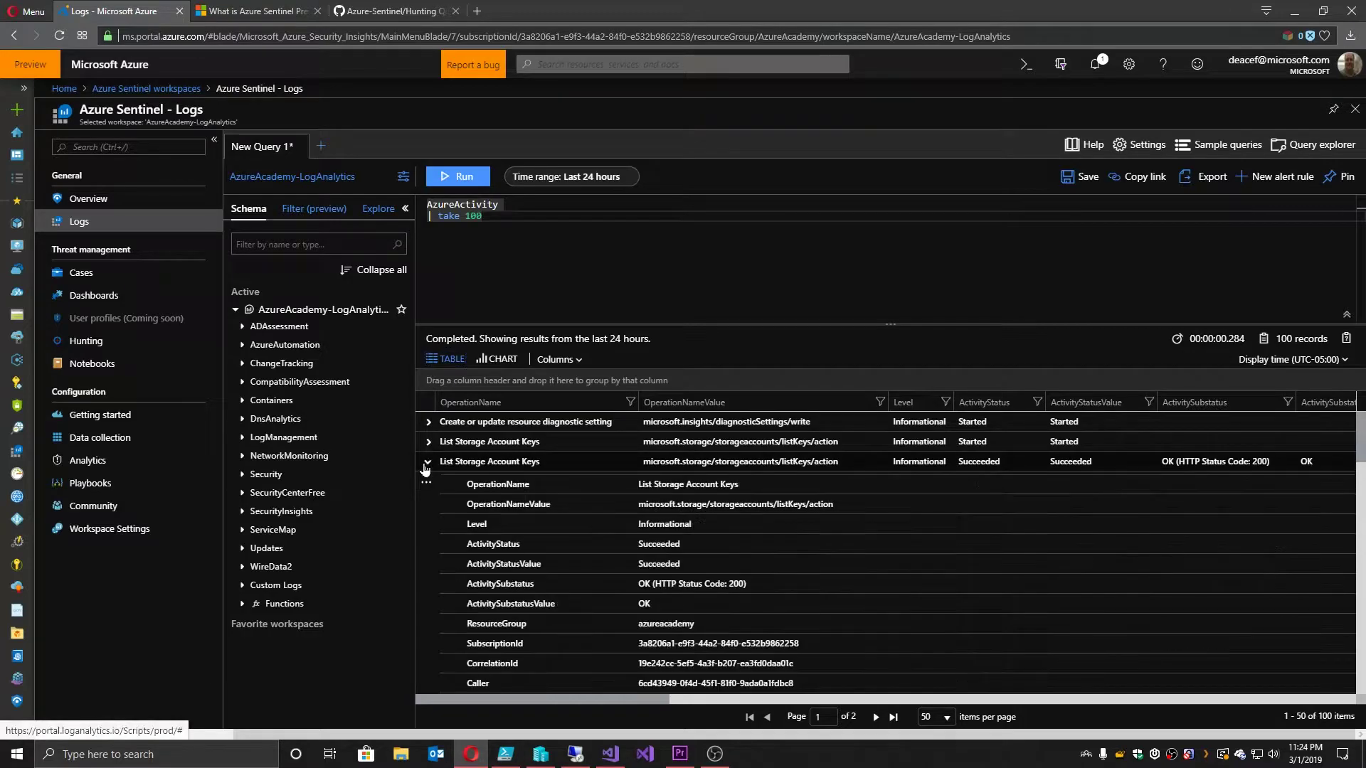
left_click(427, 462)
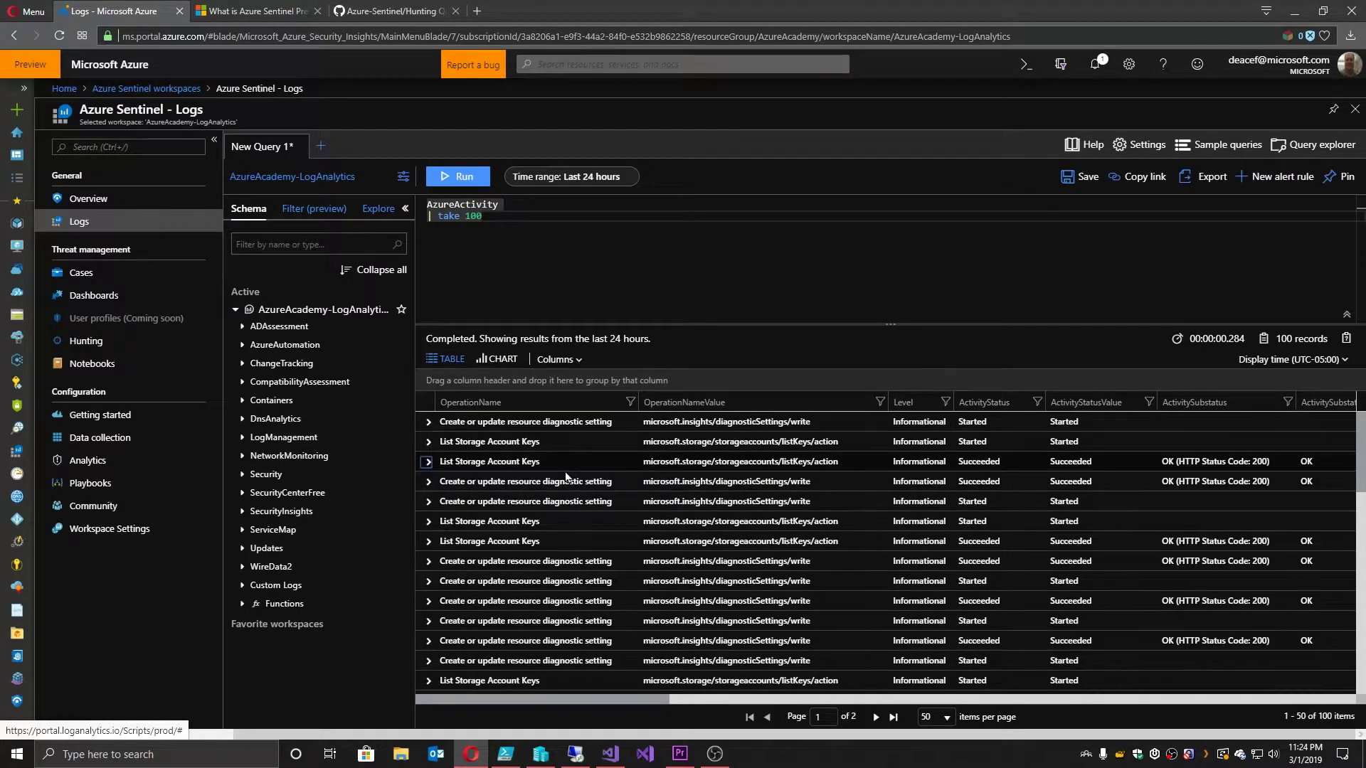
scroll(543, 567, "down", 6)
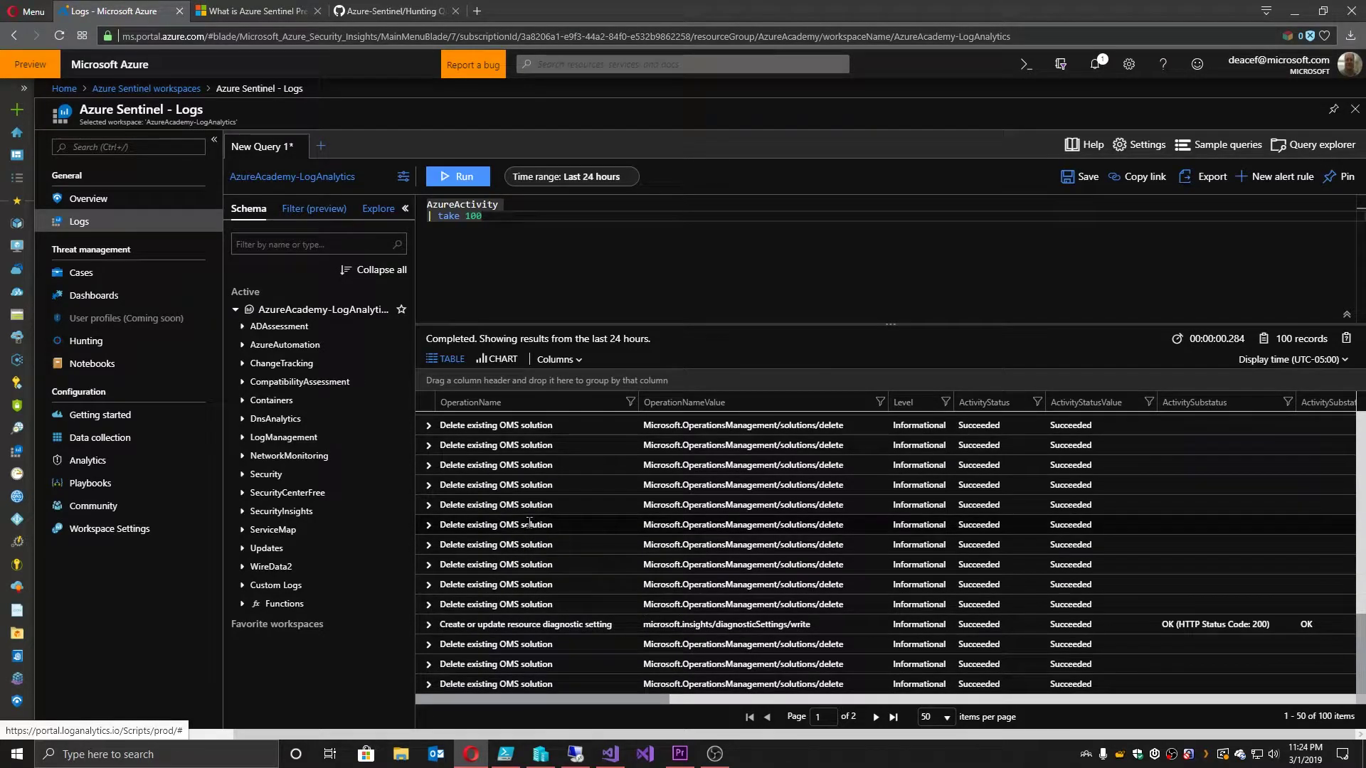
Step: From the Syslog connector, open Advanced settings for Windows Servers and cancel the MMASetup-AMD64.exe download
left_click(93, 437)
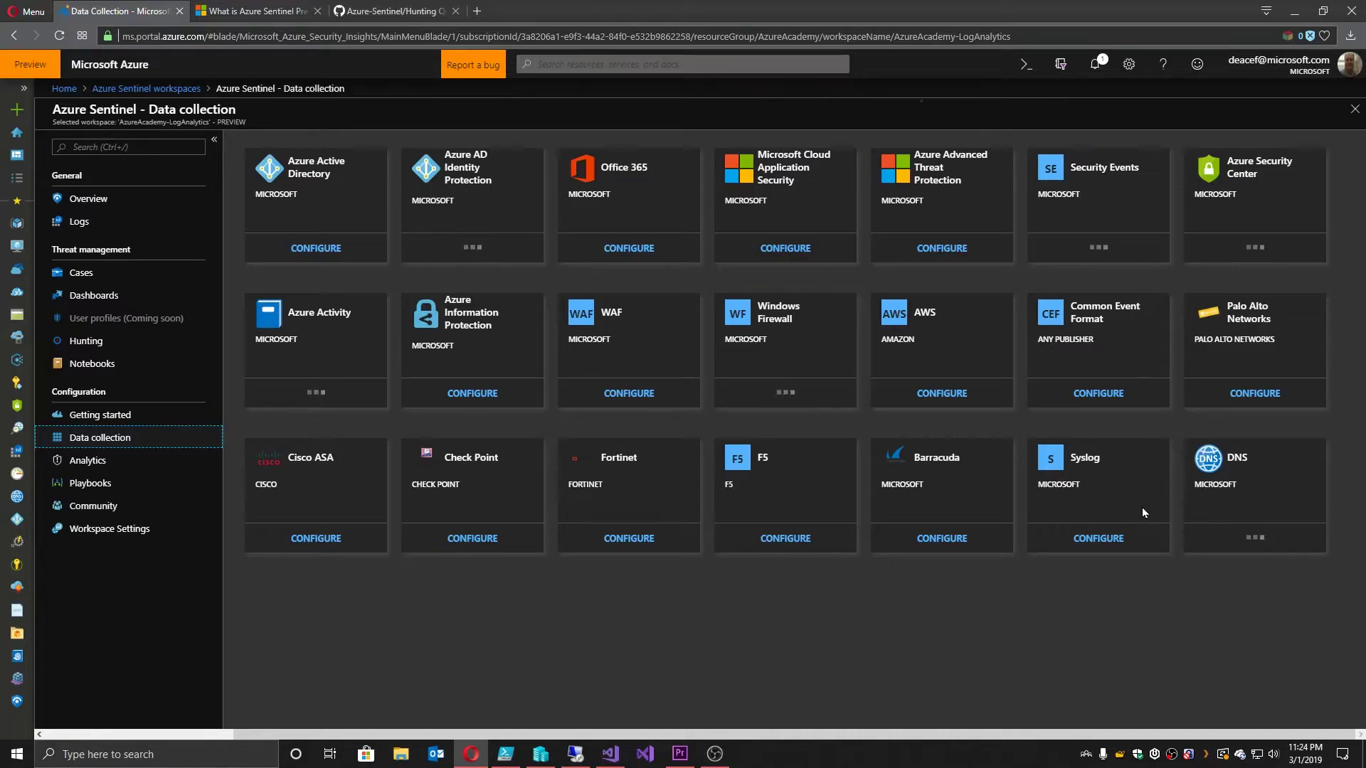
left_click(1097, 539)
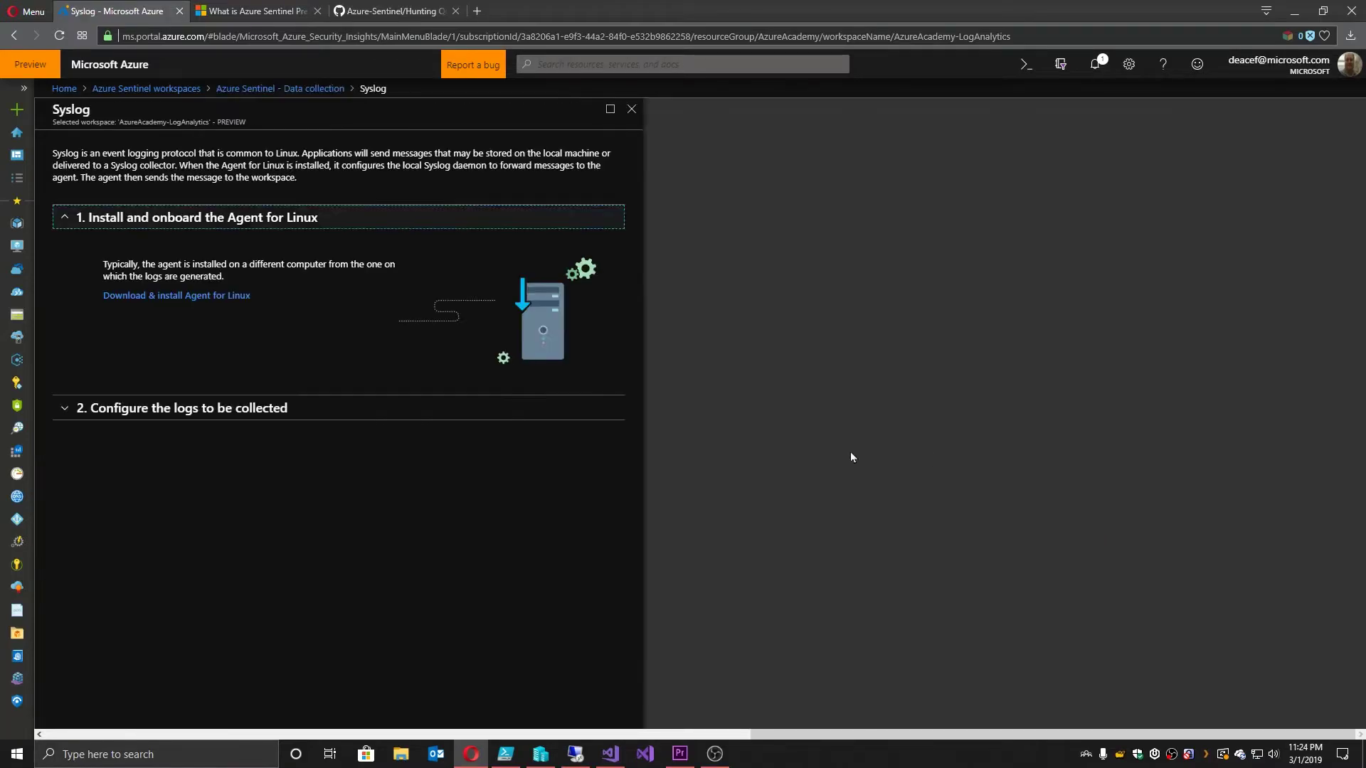
left_click(84, 411)
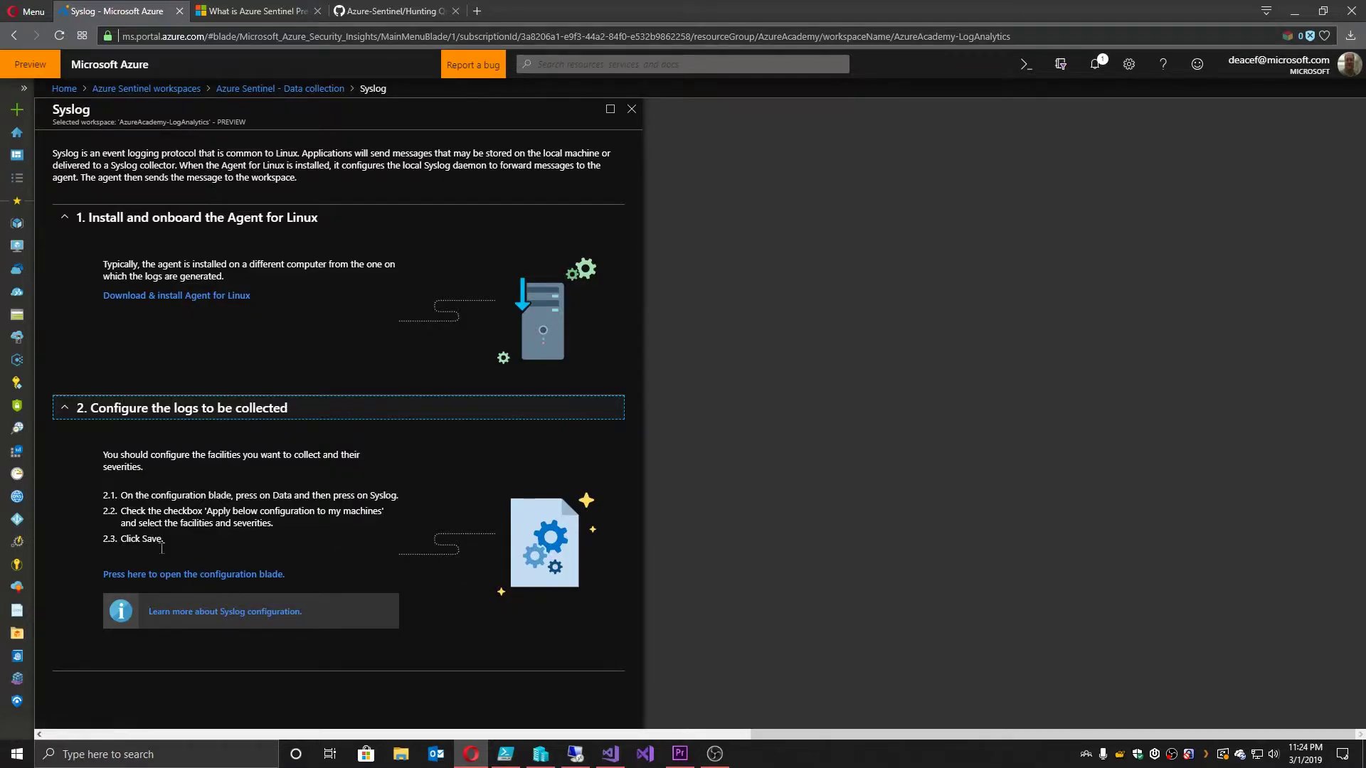
left_click(212, 575)
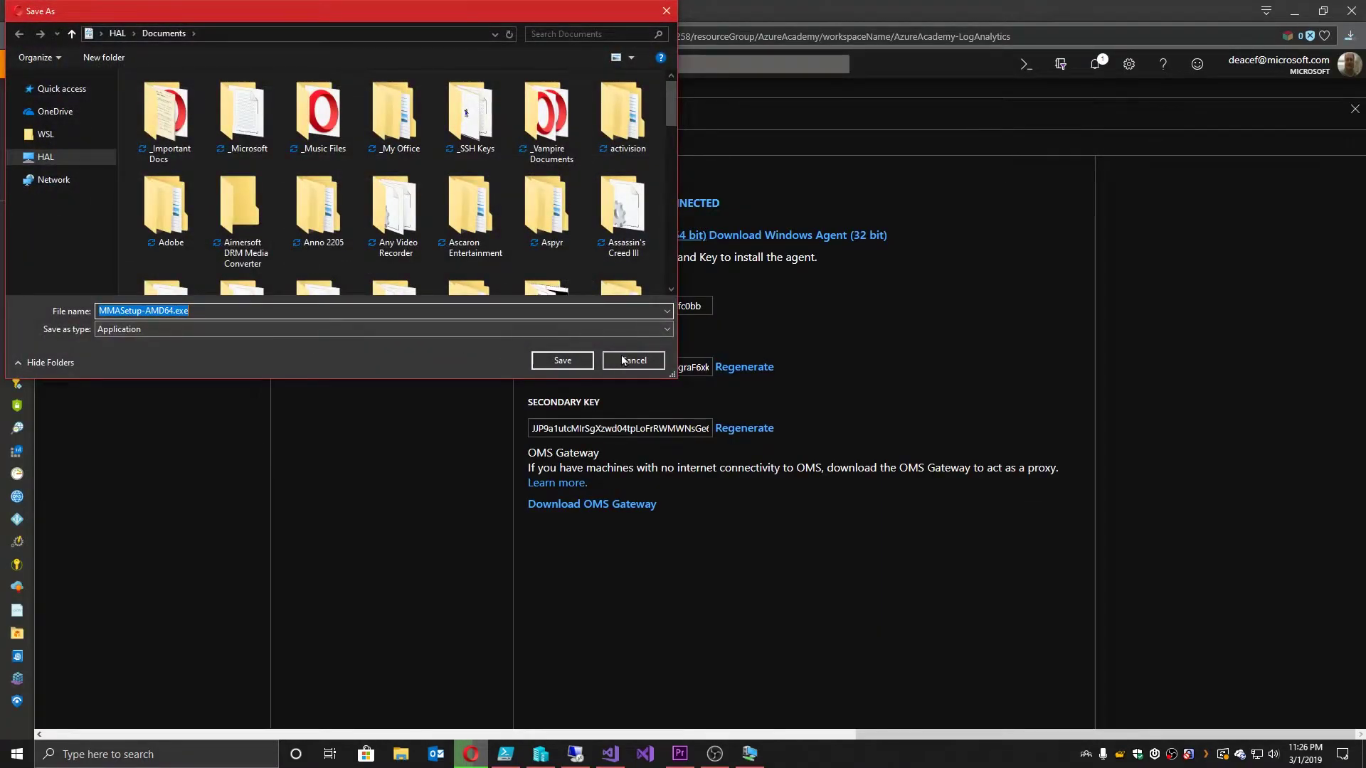
left_click(617, 360)
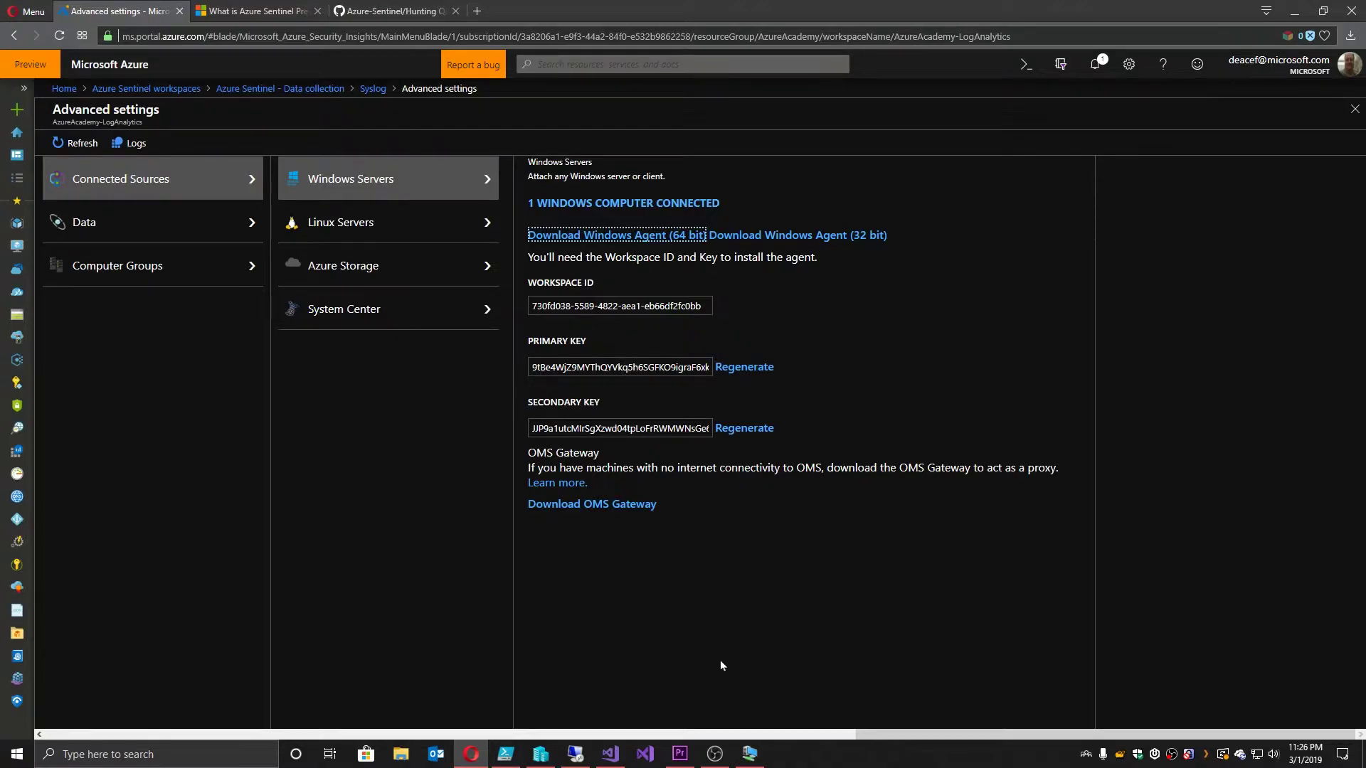
Step: In the DC1 VM's Control Panel, open the Microsoft Monitoring Agent's connected Log Analytics workspace key
left_click(749, 754)
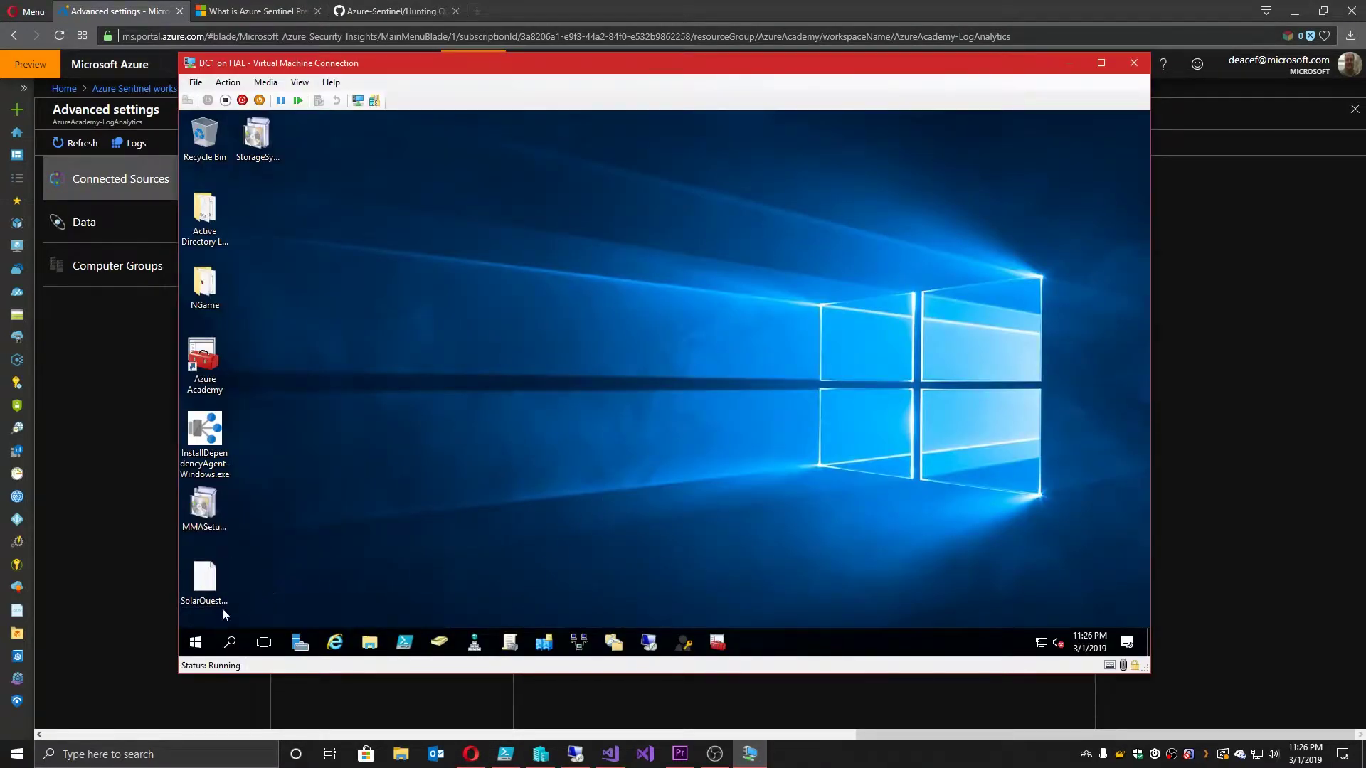
right_click(195, 642)
left_click(240, 497)
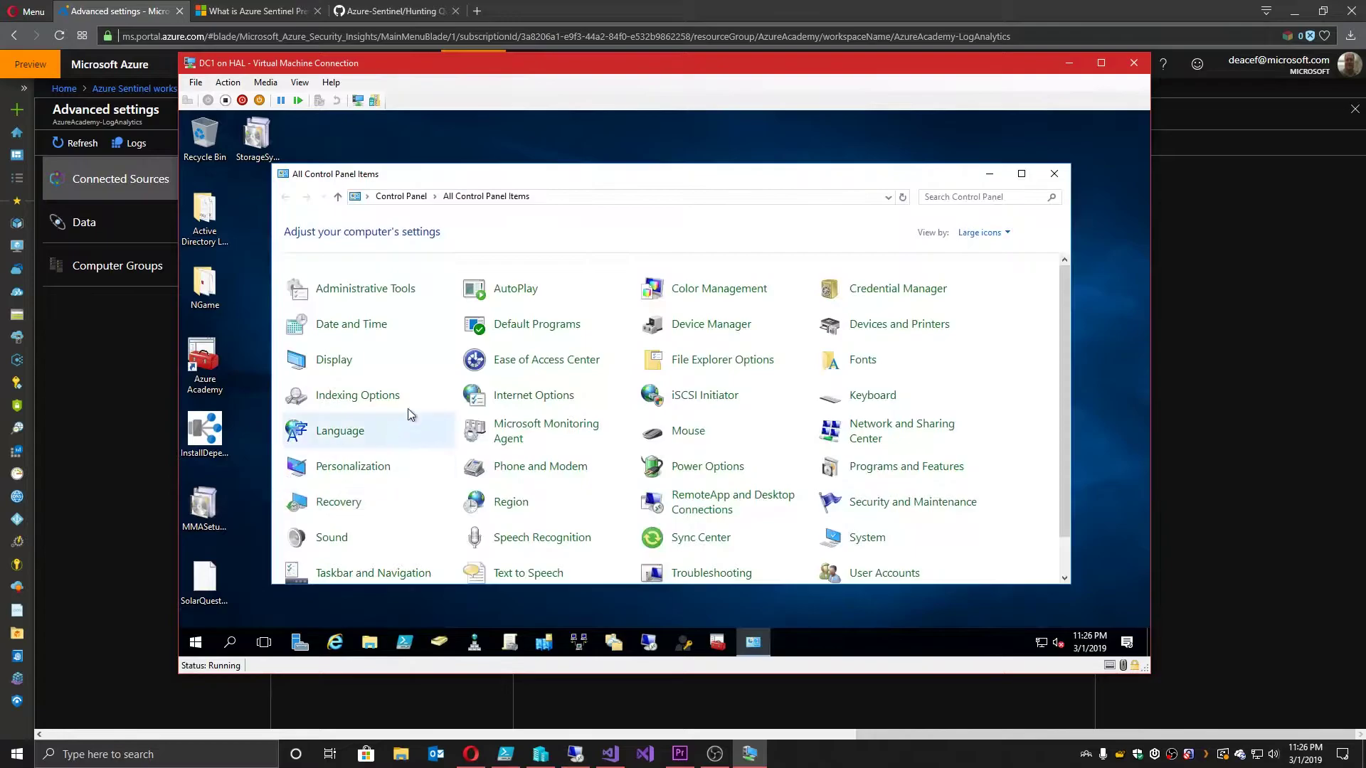
left_click(509, 430)
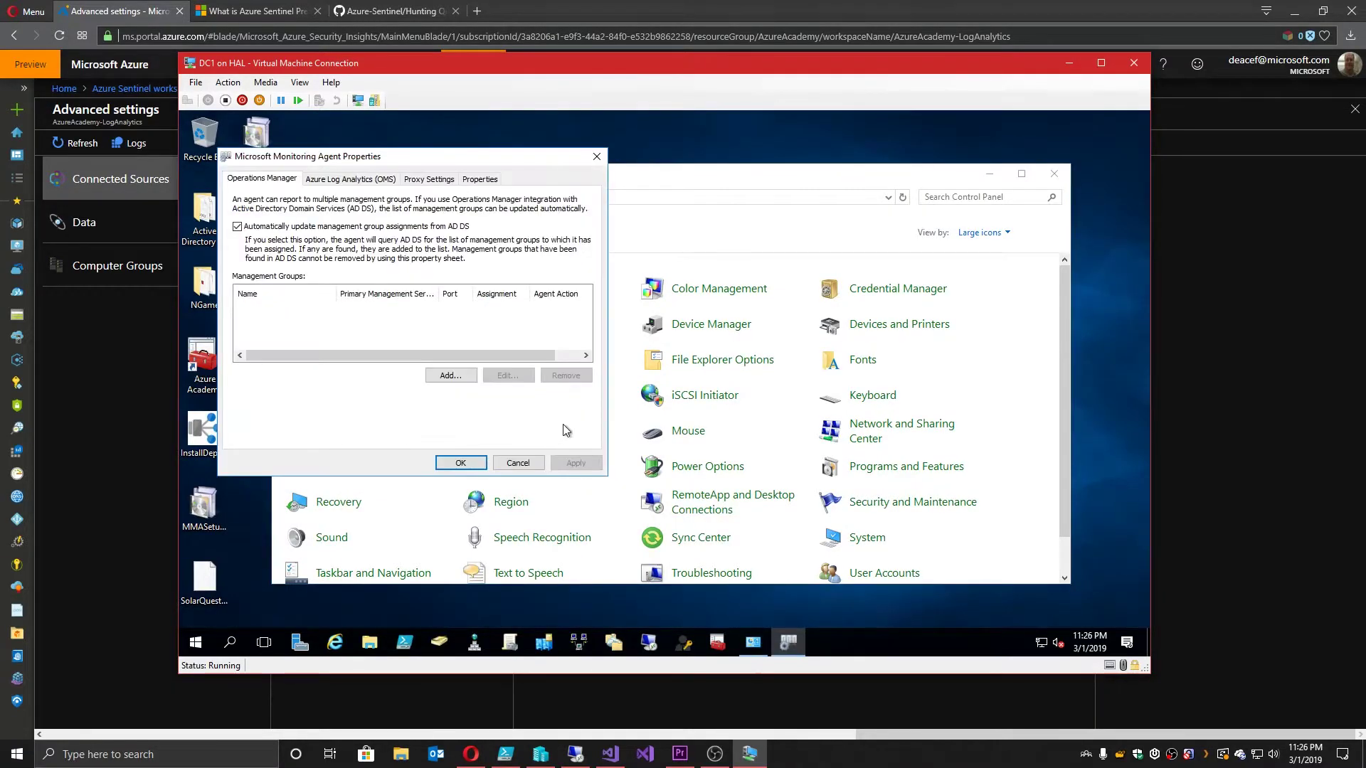
left_click(346, 184)
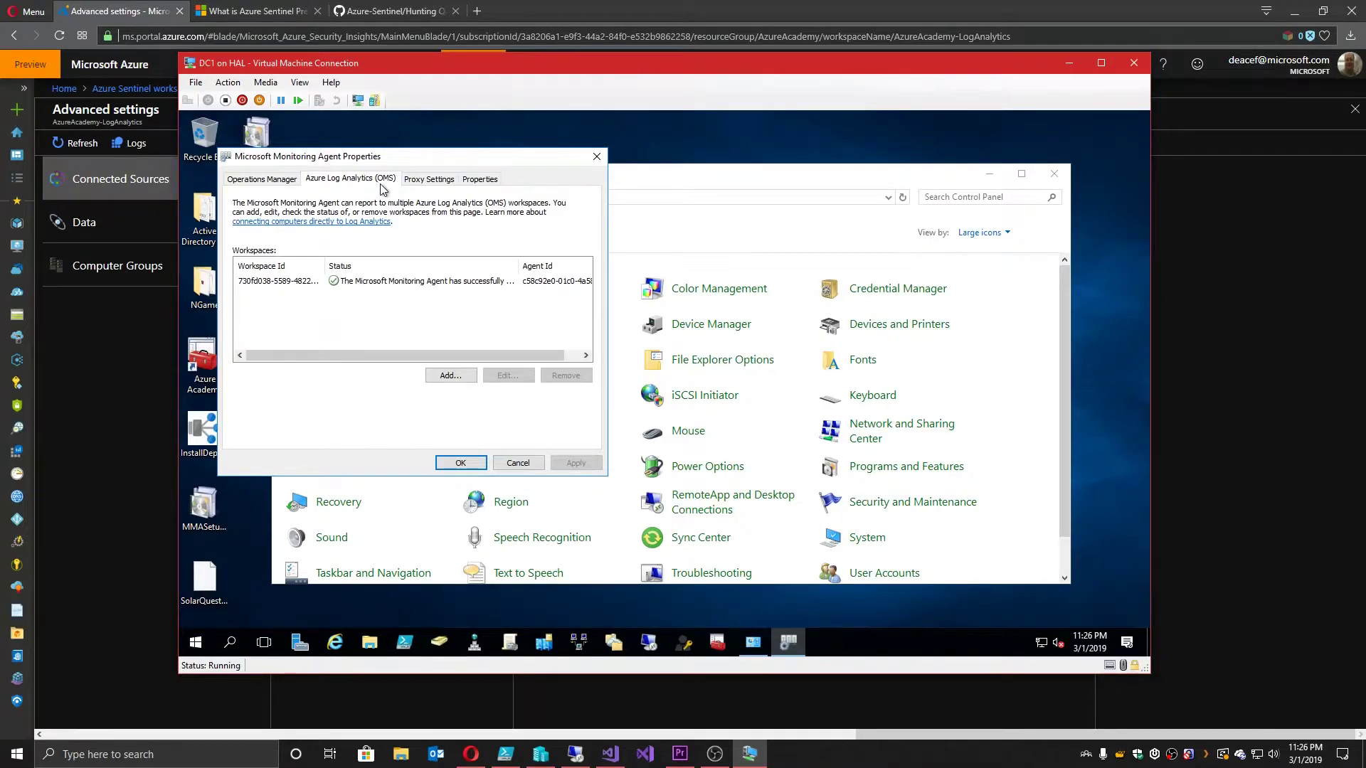
left_click(299, 282)
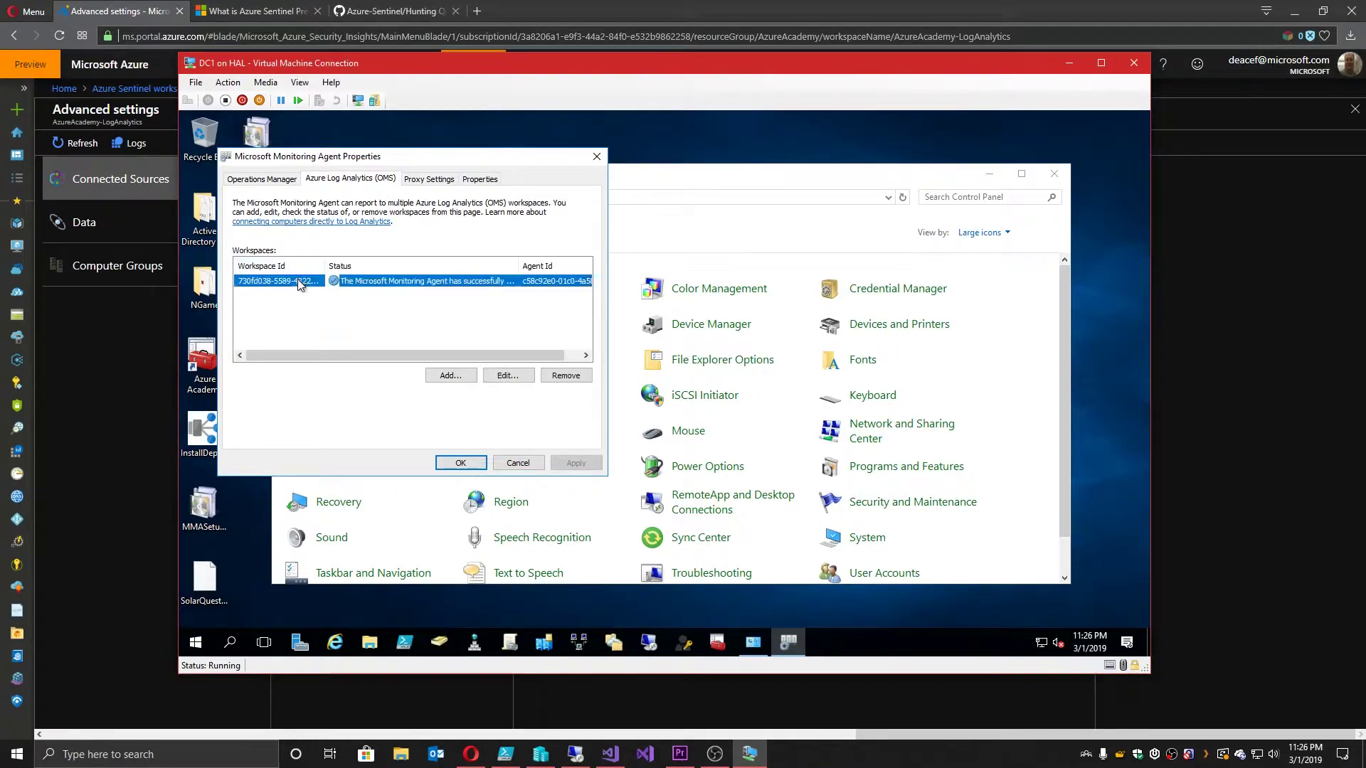
left_click(508, 384)
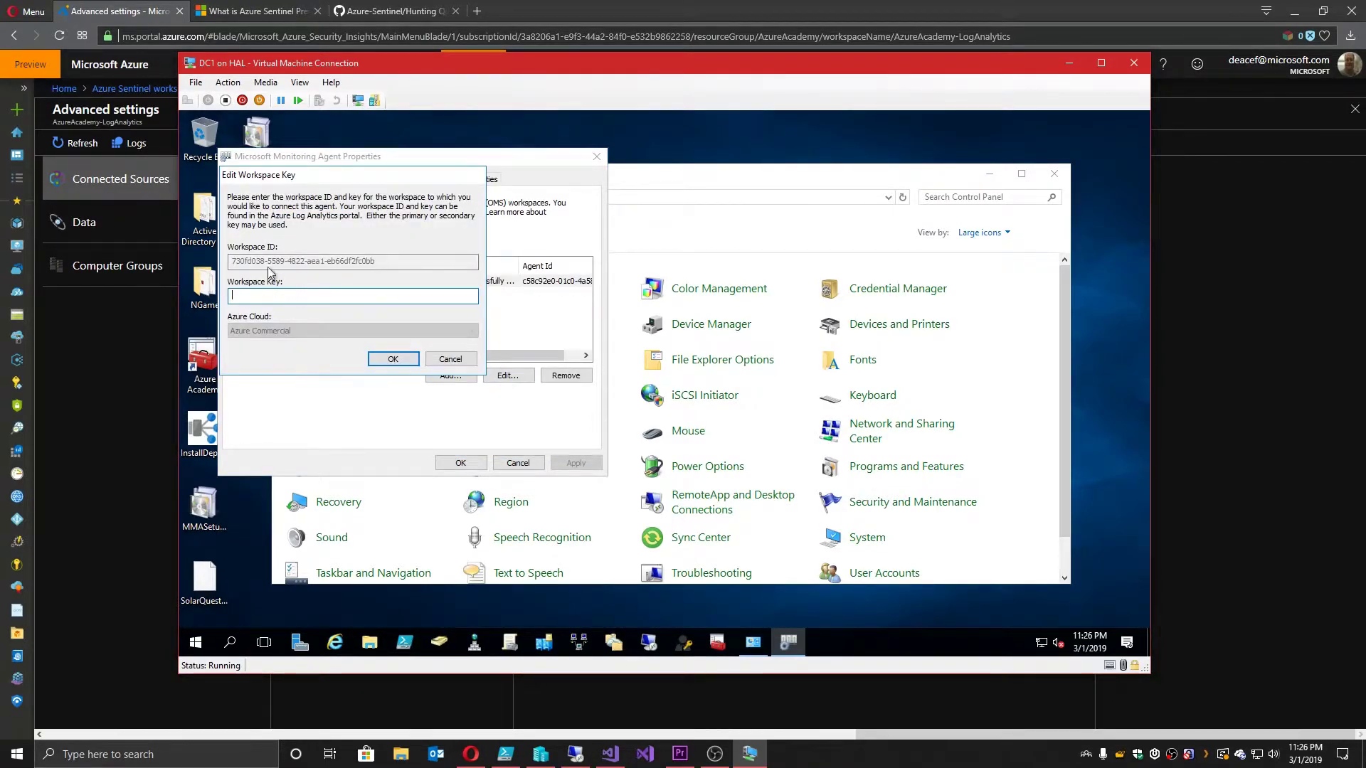
Step: Cancel the workspace key edit, dismiss the Monitoring Agent dialog and close Control Panel
left_click(450, 359)
left_click(518, 463)
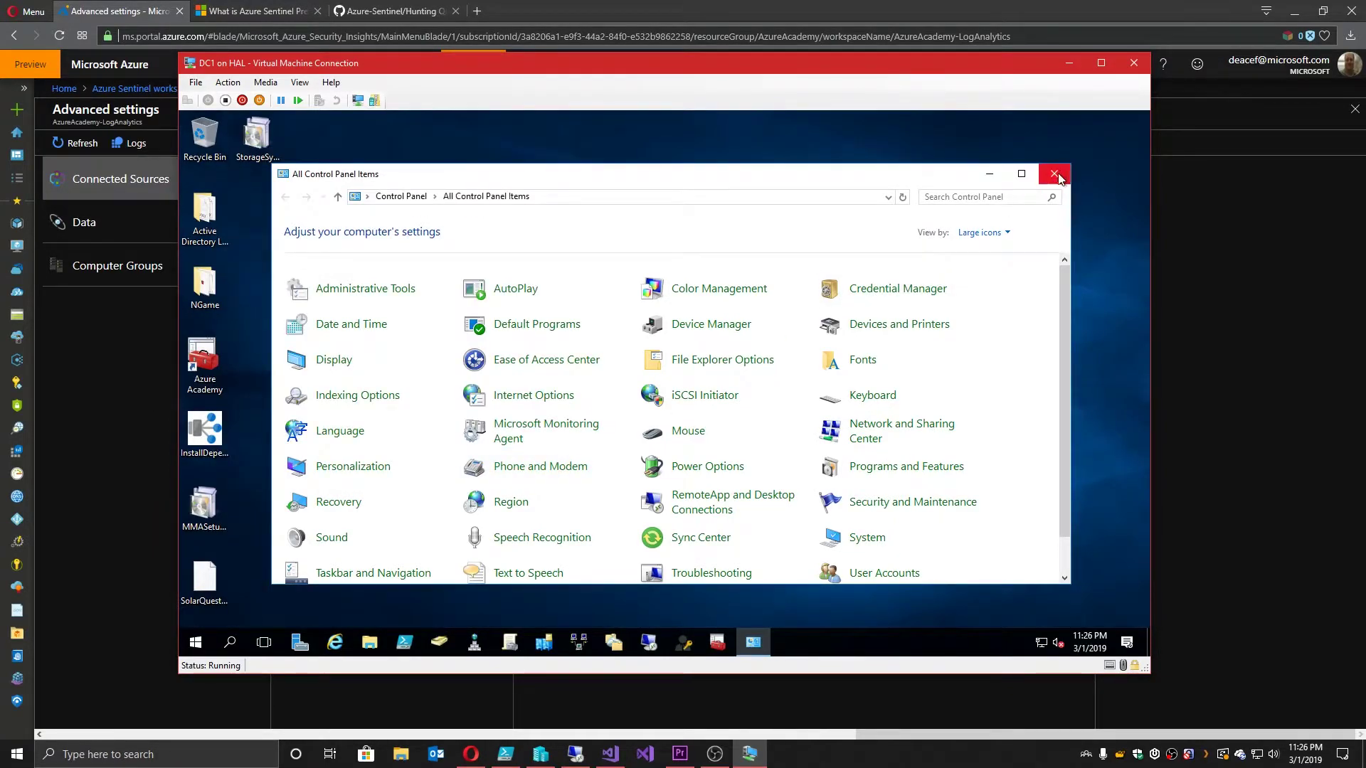
left_click(1068, 63)
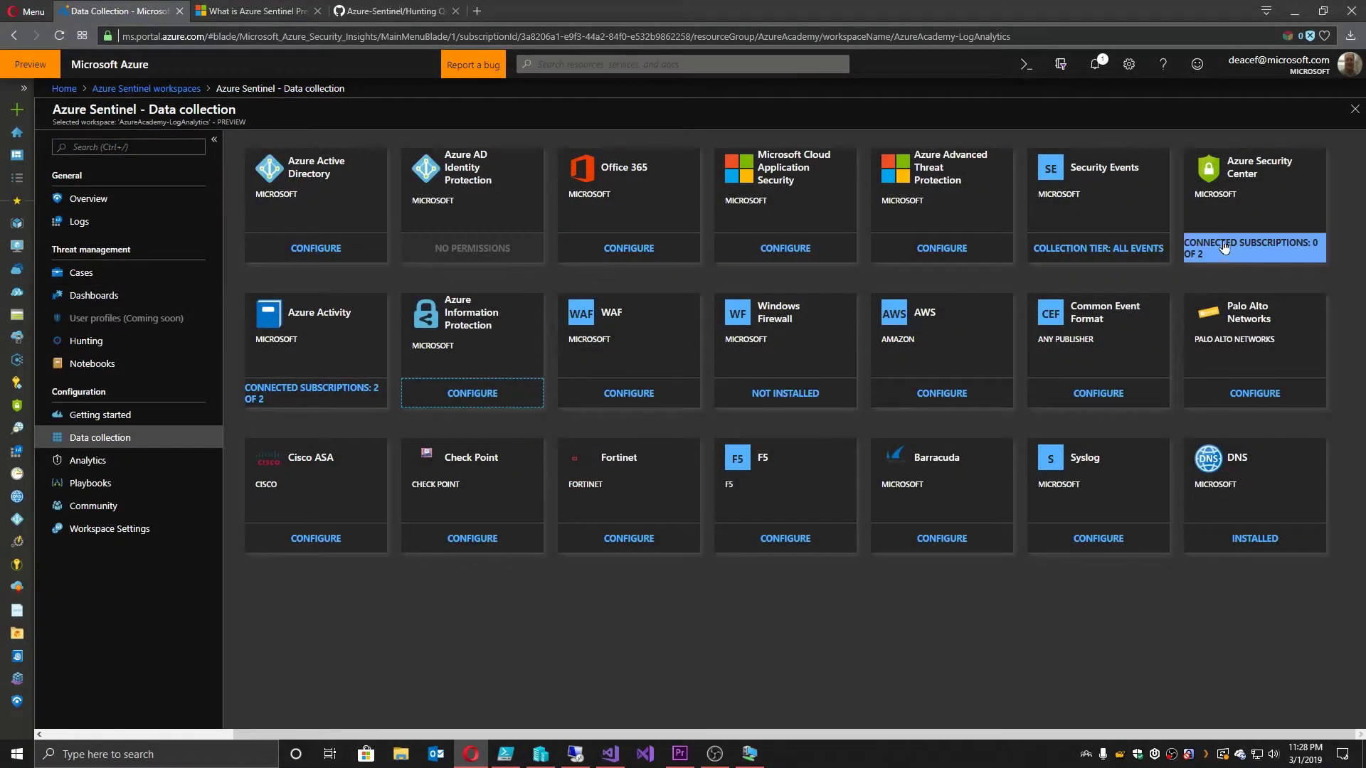
Step: Set both subscriptions to Connected for Azure Security Center and apply the changes
left_click(1224, 246)
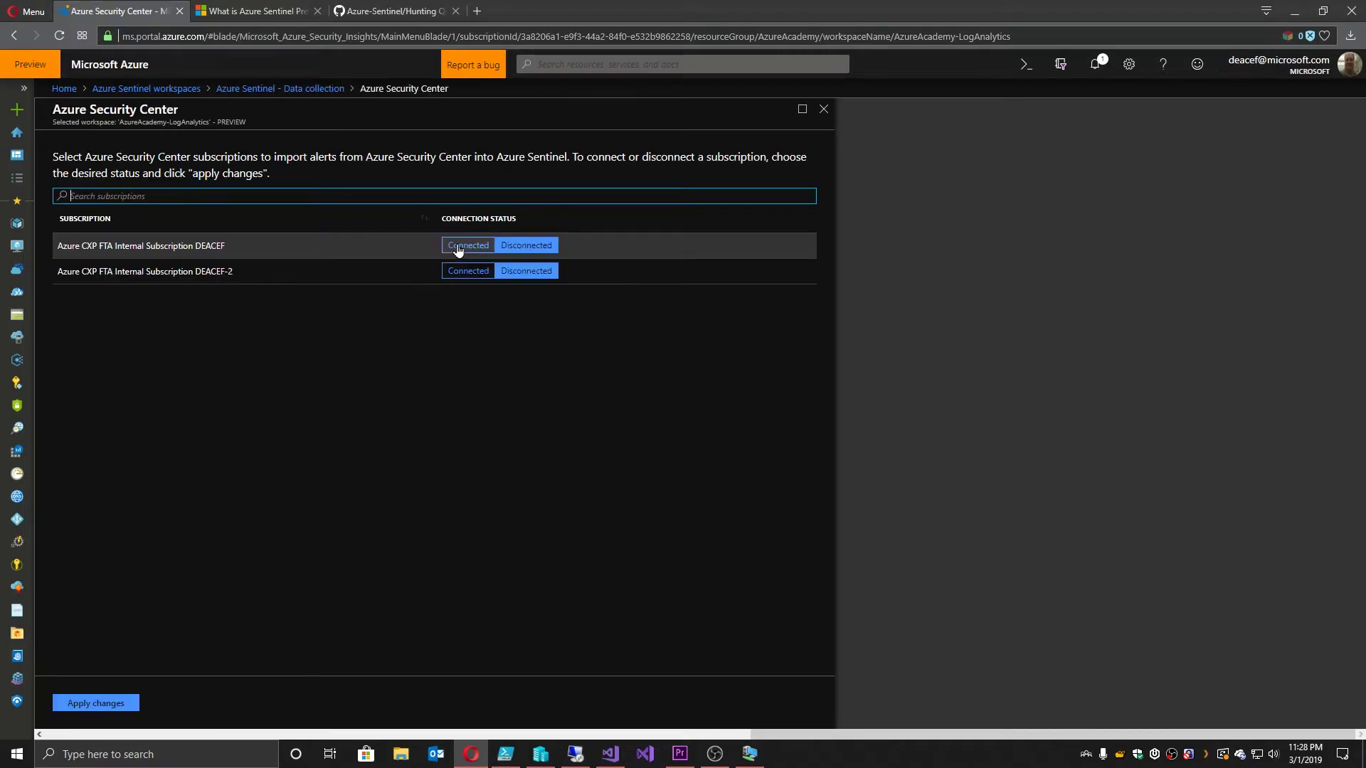
left_click(459, 246)
left_click(466, 271)
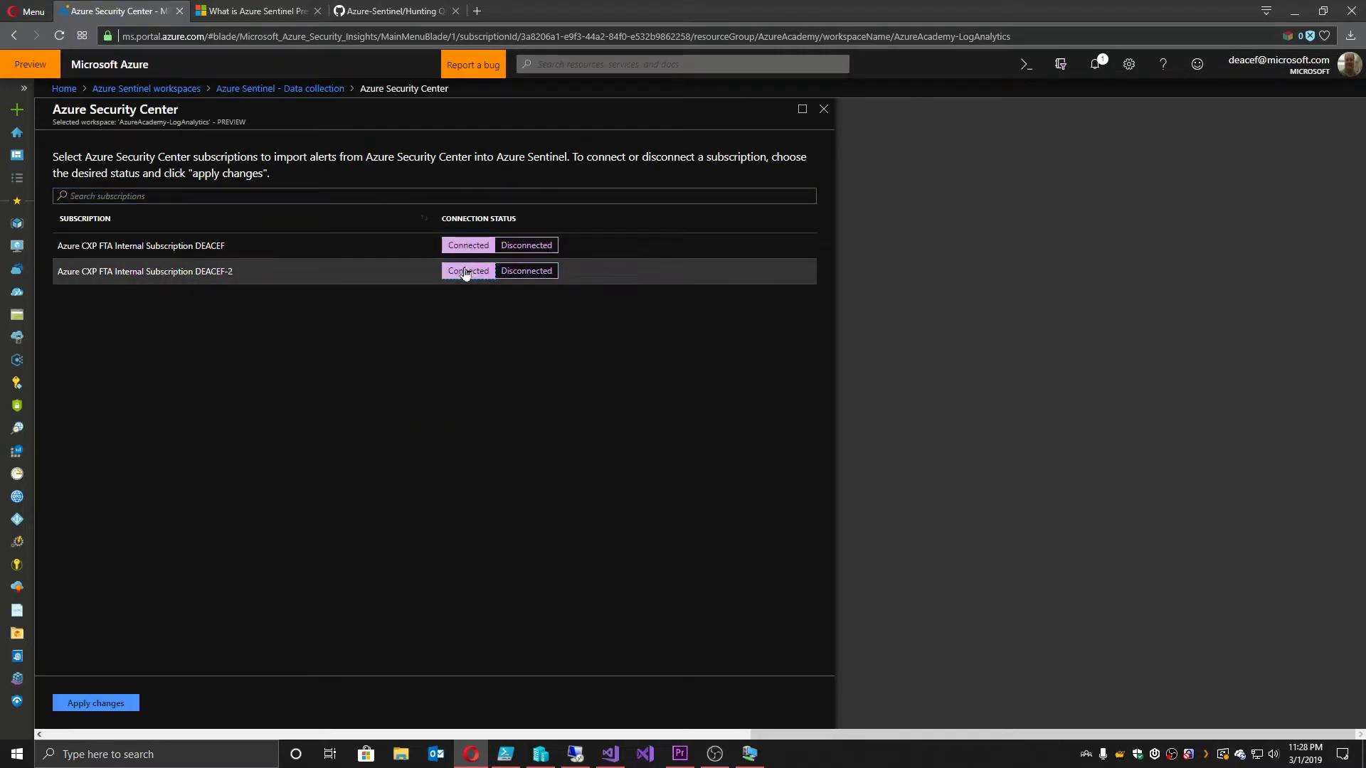
left_click(118, 703)
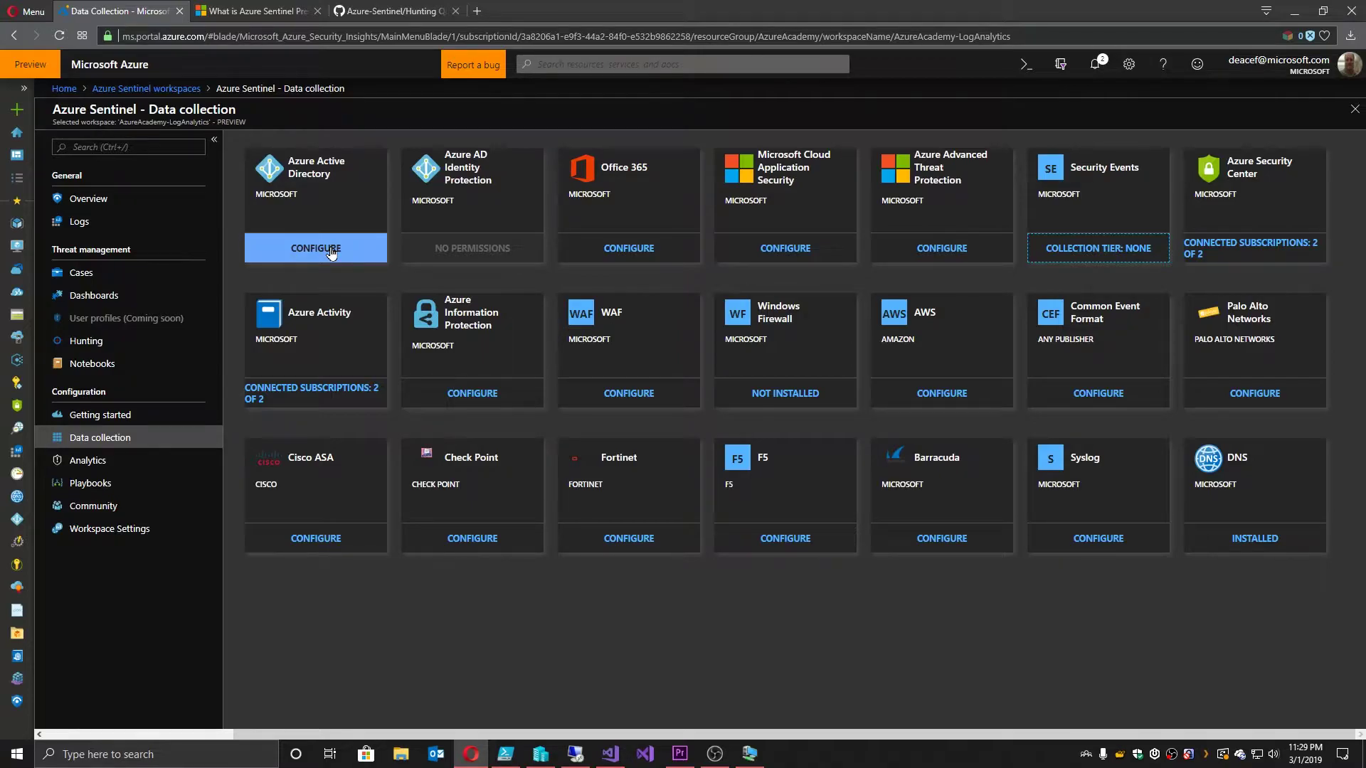
Step: Install the Windows Firewall solution, review the Connect Microsoft WAF steps, then return to Data collection
left_click(784, 392)
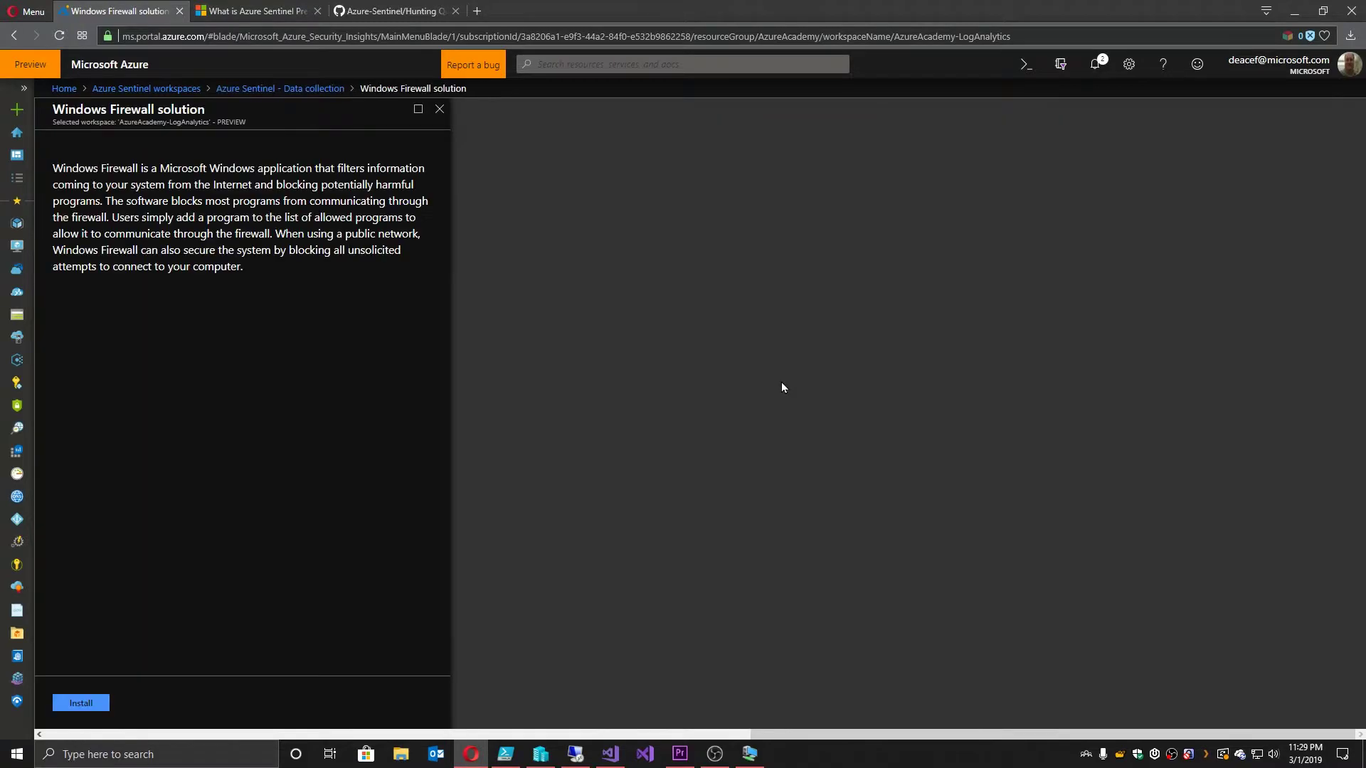
left_click(88, 705)
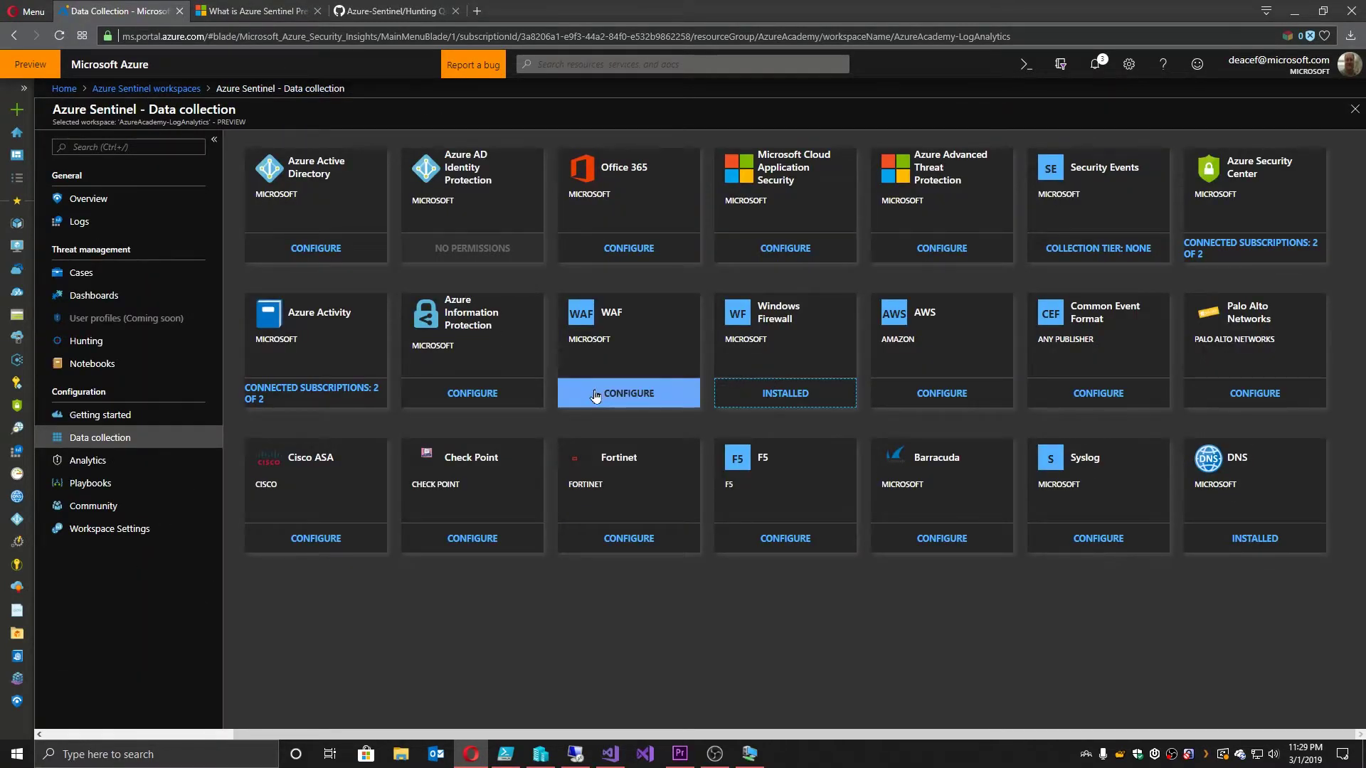
left_click(596, 396)
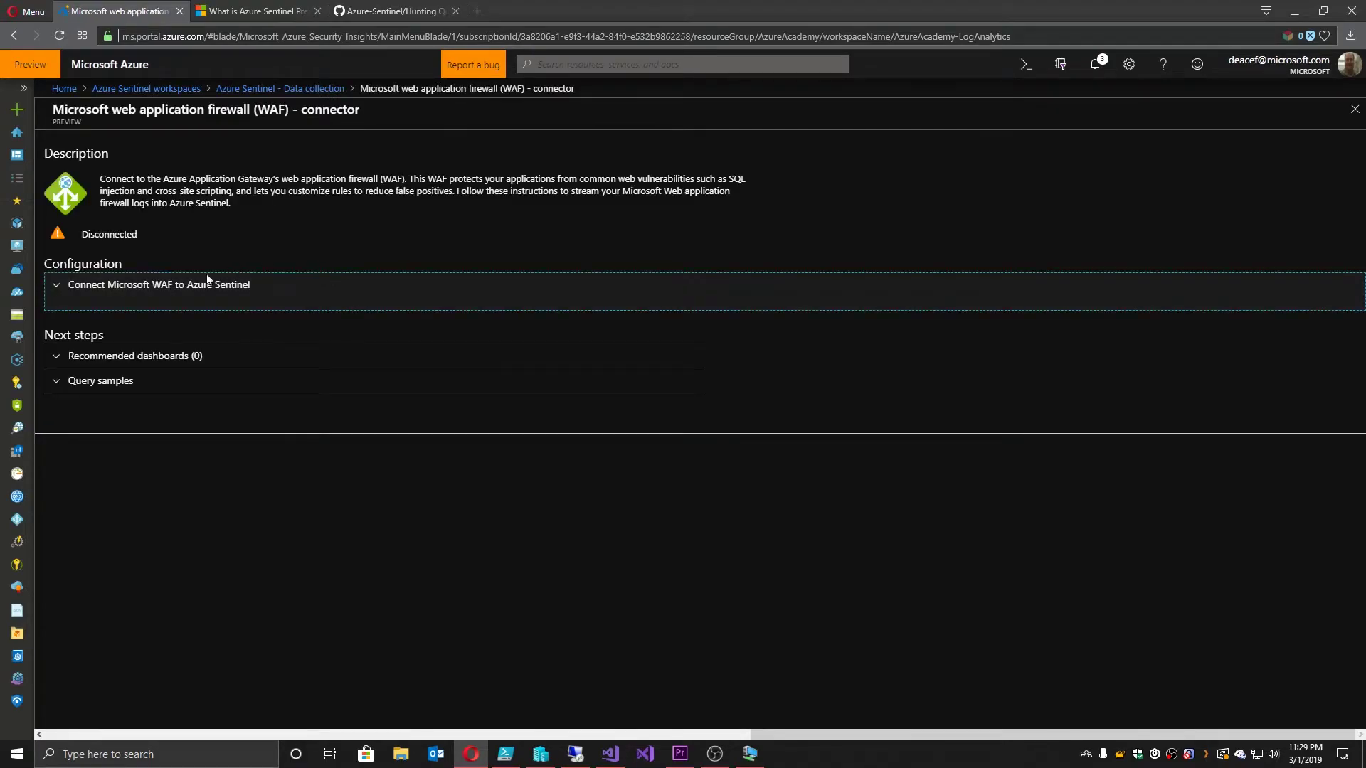
left_click(59, 287)
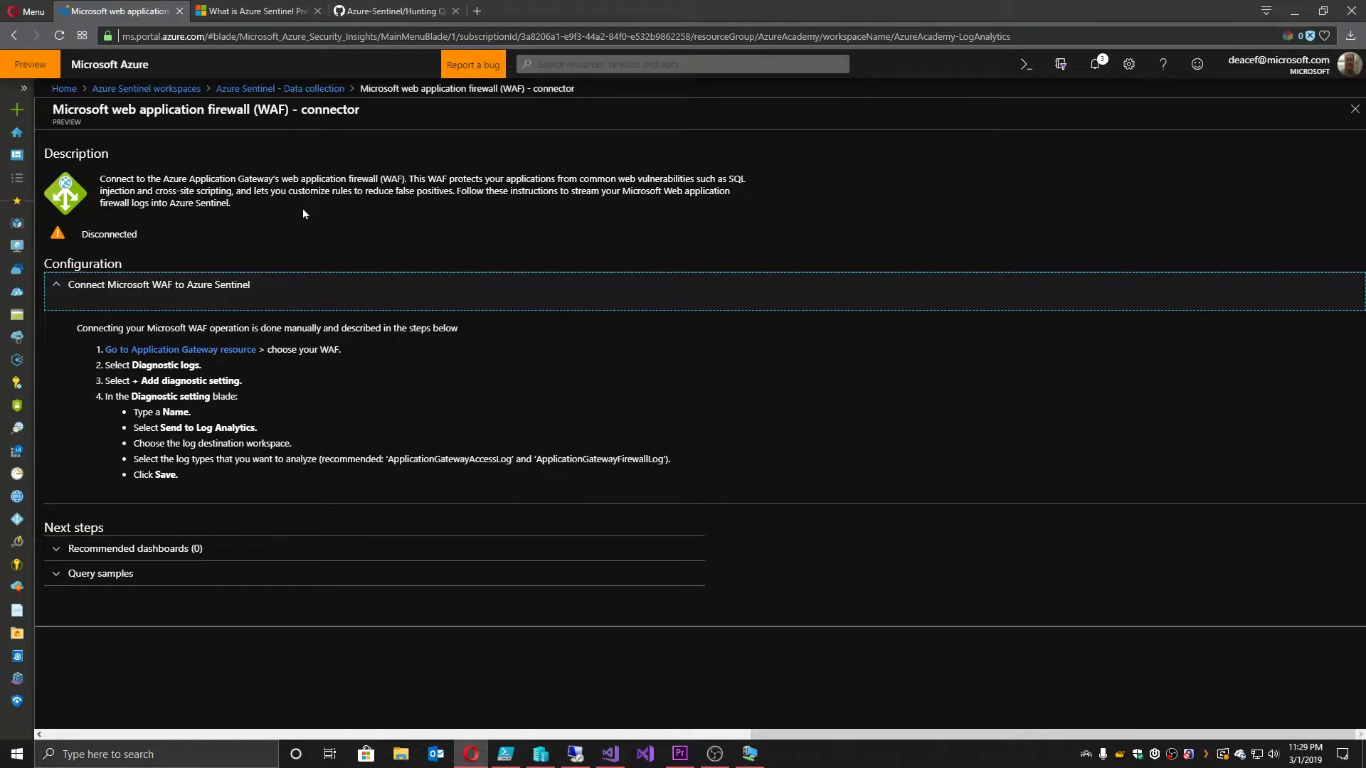
left_click(280, 88)
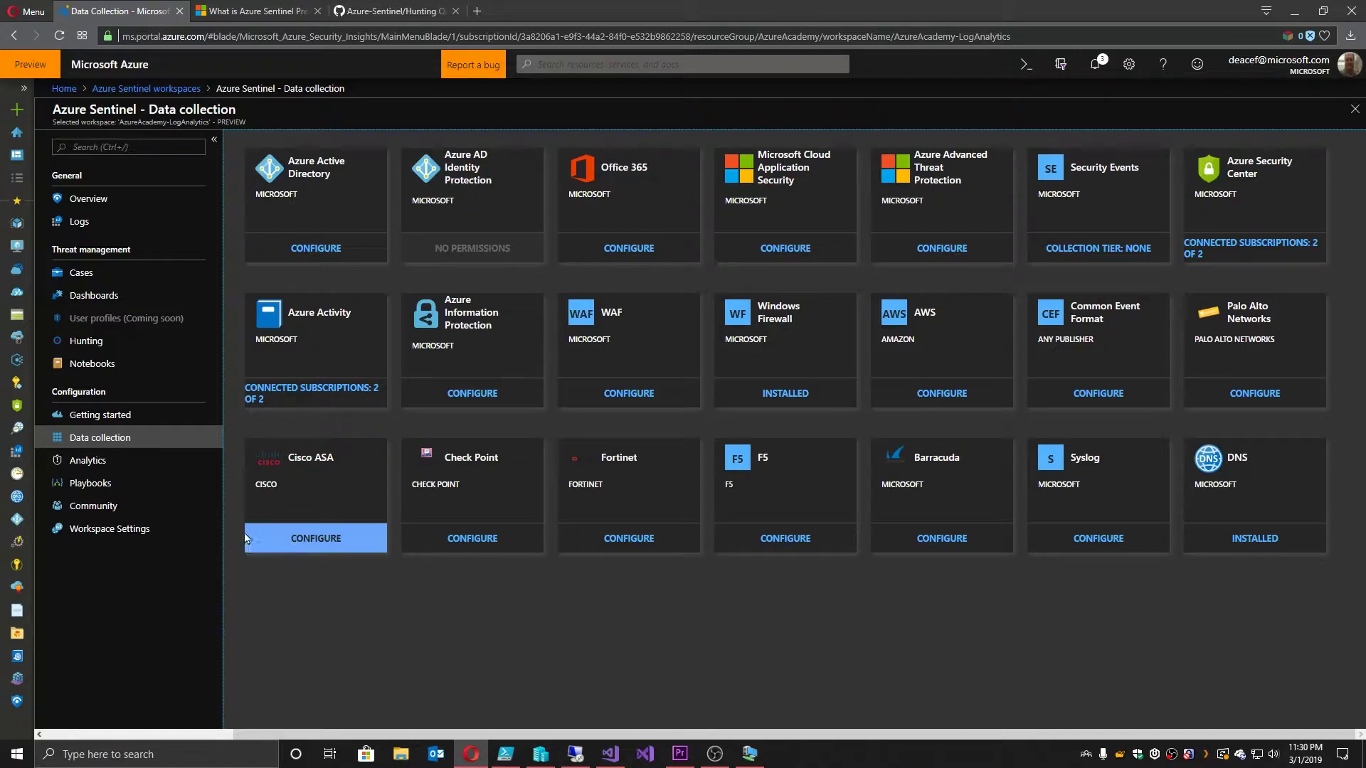
Step: Start a new alert rule from Getting started, with name and description 'test'
left_click(100, 415)
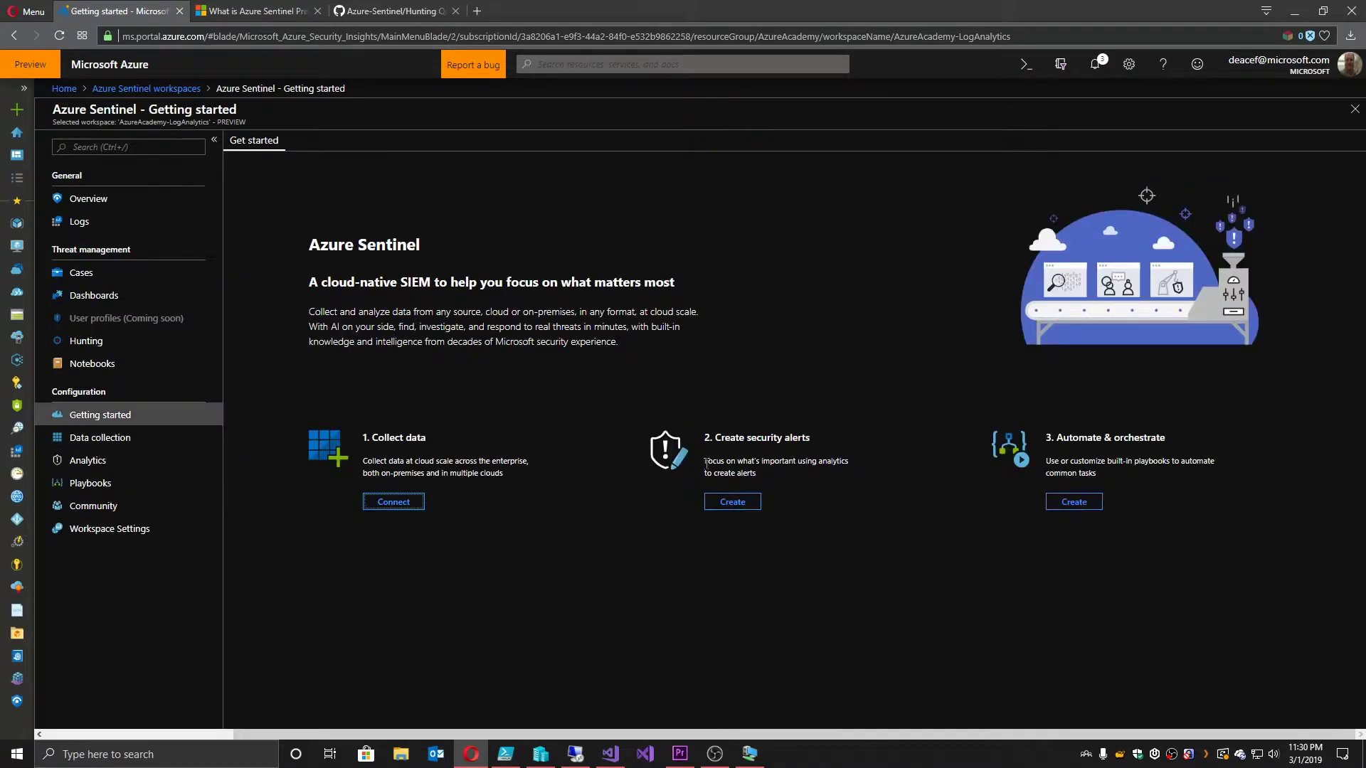
left_click(740, 502)
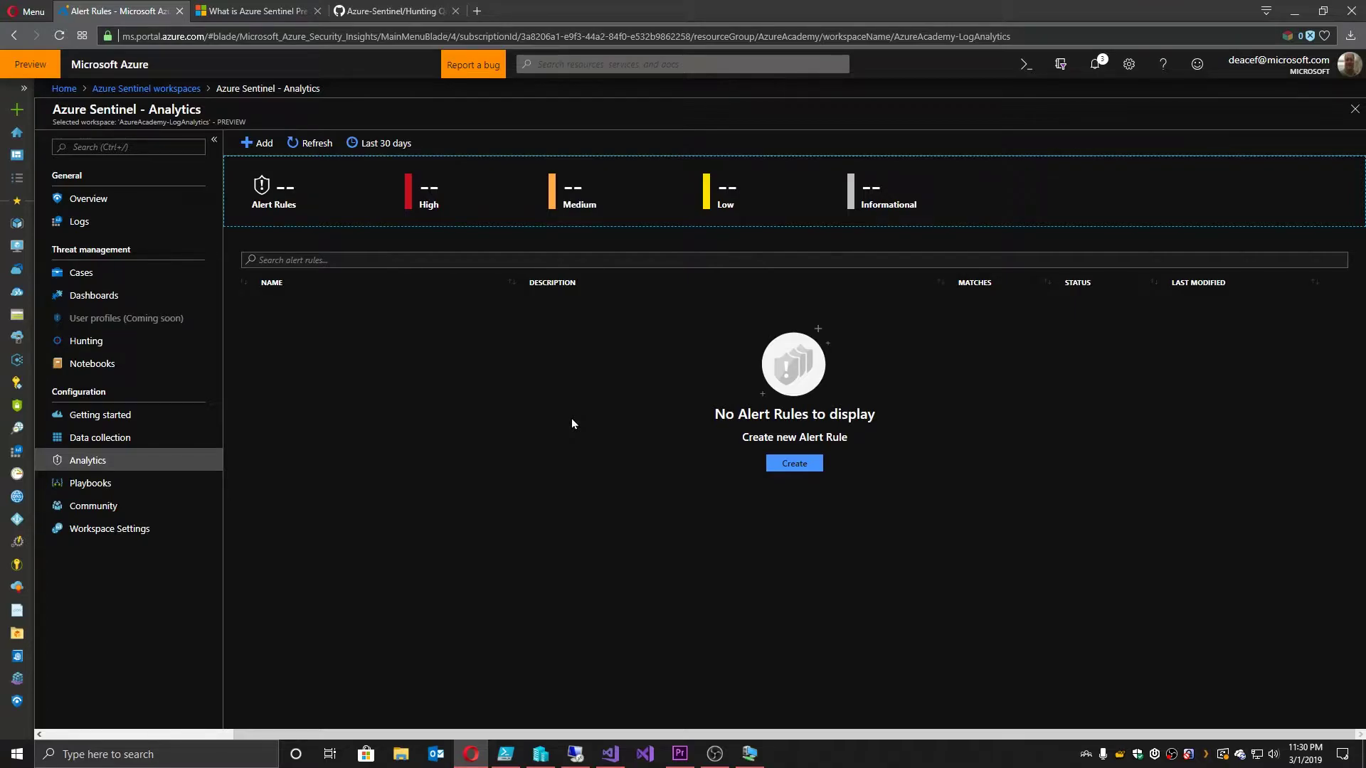
left_click(795, 463)
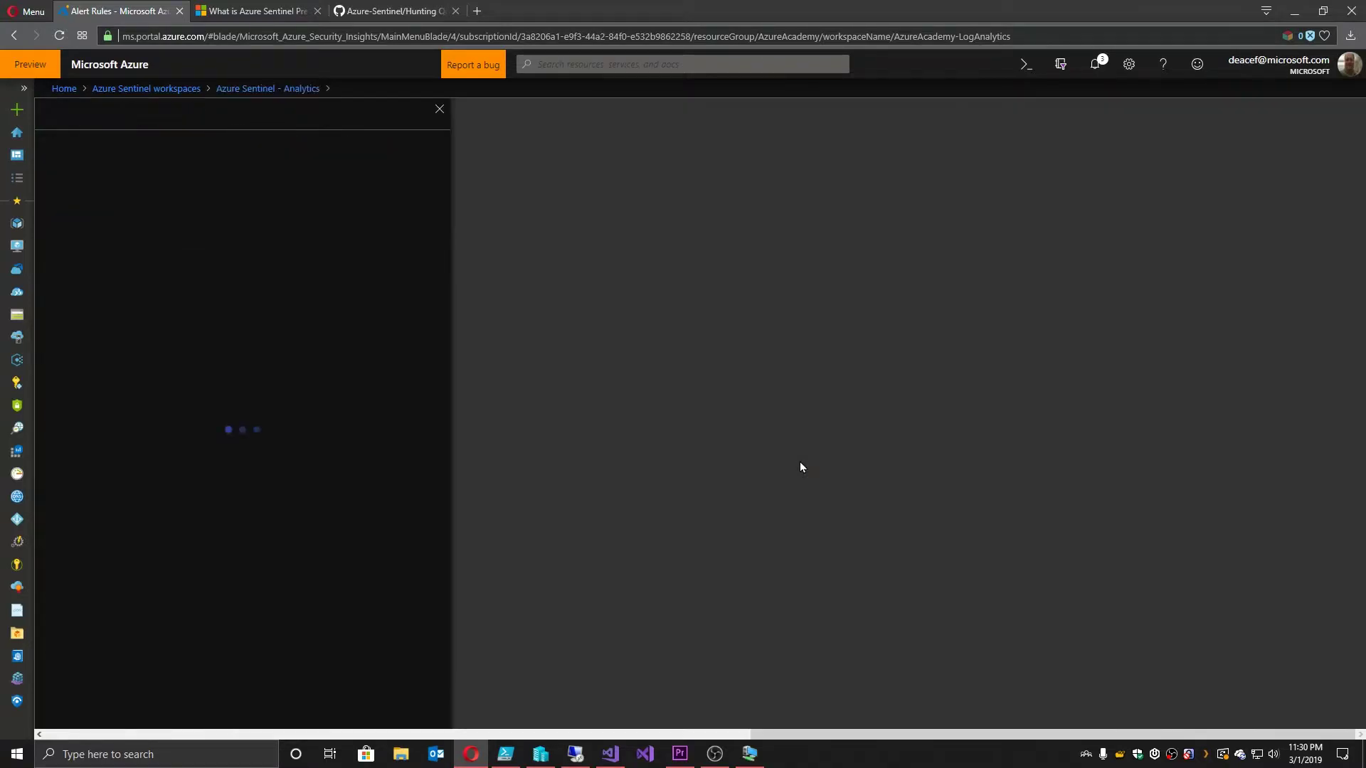
left_click(191, 257)
type("test")
left_click(194, 316)
type("test")
Step: Paste the CommonSecurityLog summarize-by-DeviceVendor query, set threshold 10, and create the rule
scroll(196, 427, "down", 4)
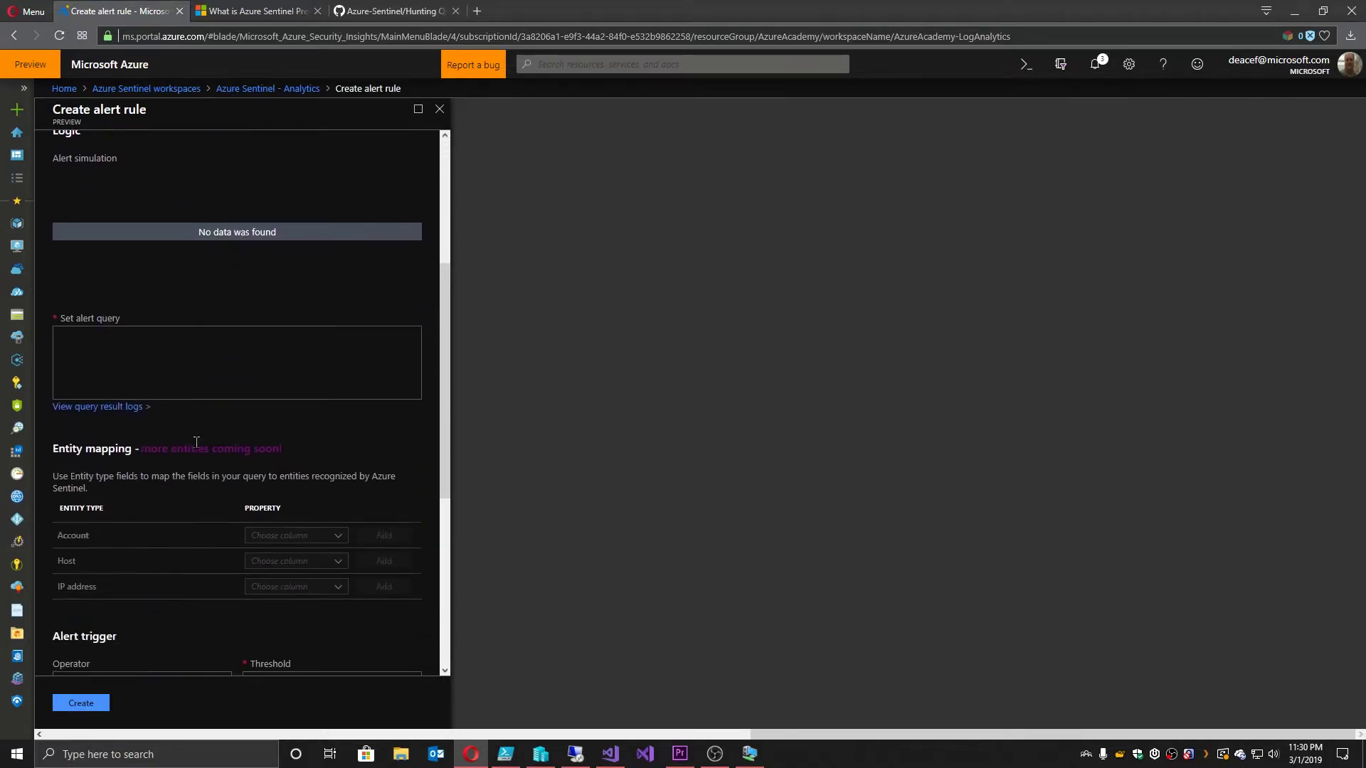
left_click(194, 343)
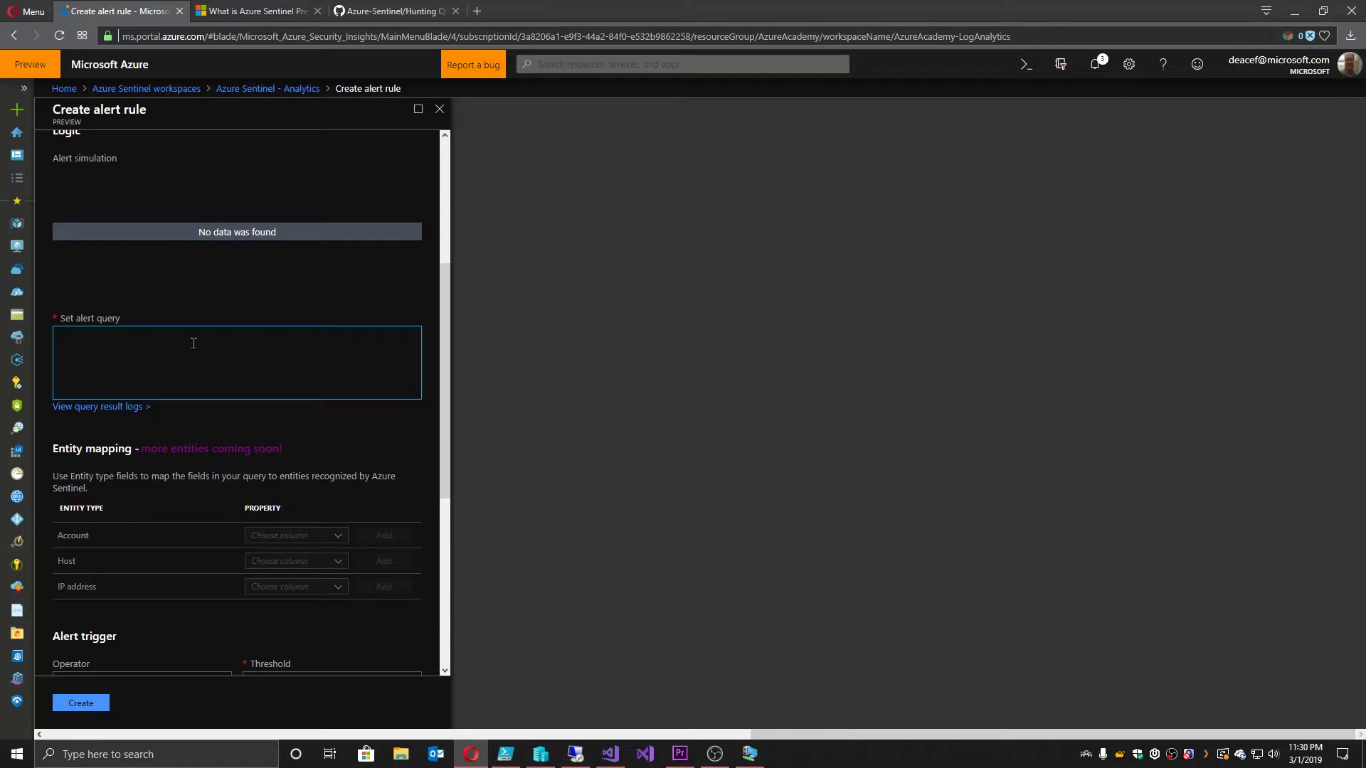
type("CommonSecurityLog | summarize by DeviceVendor")
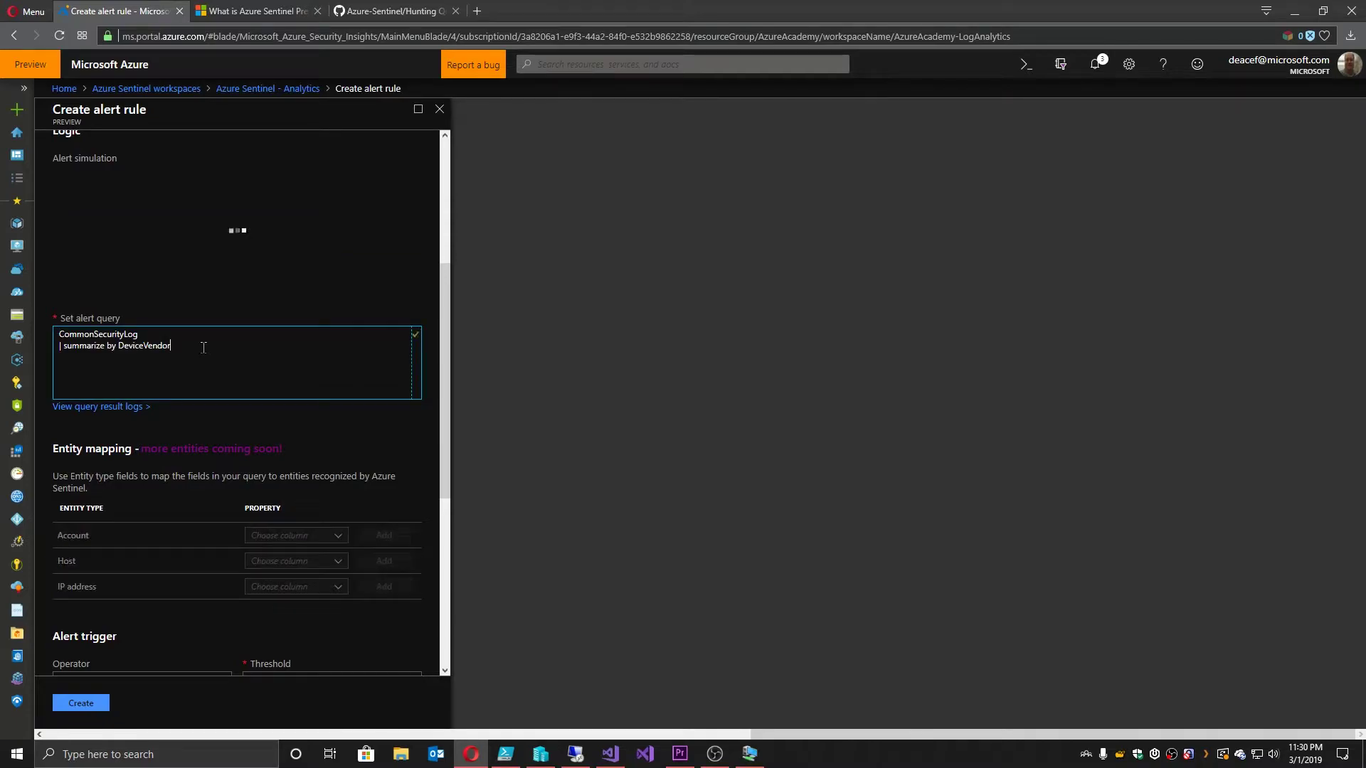
scroll(240, 310, "up", 1)
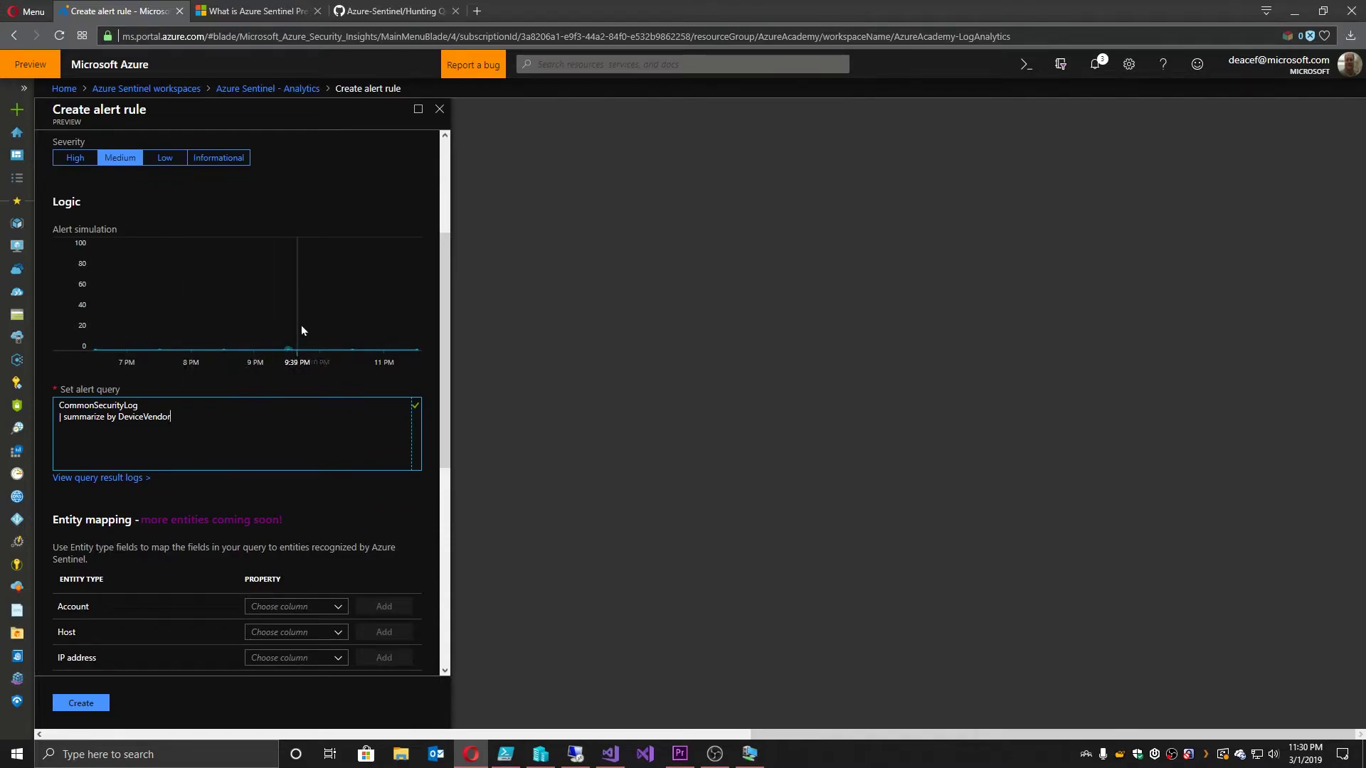
scroll(314, 330, "down", 2)
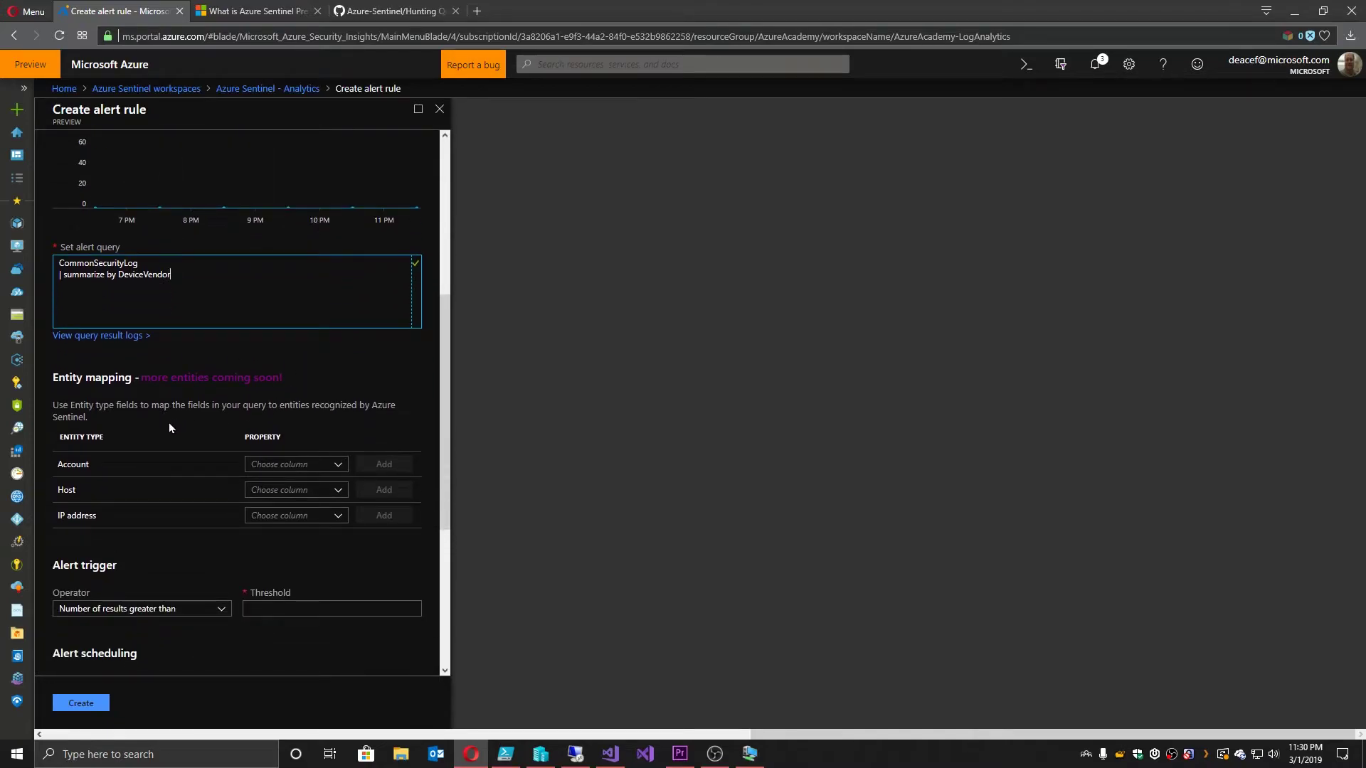
scroll(168, 422, "down", 2)
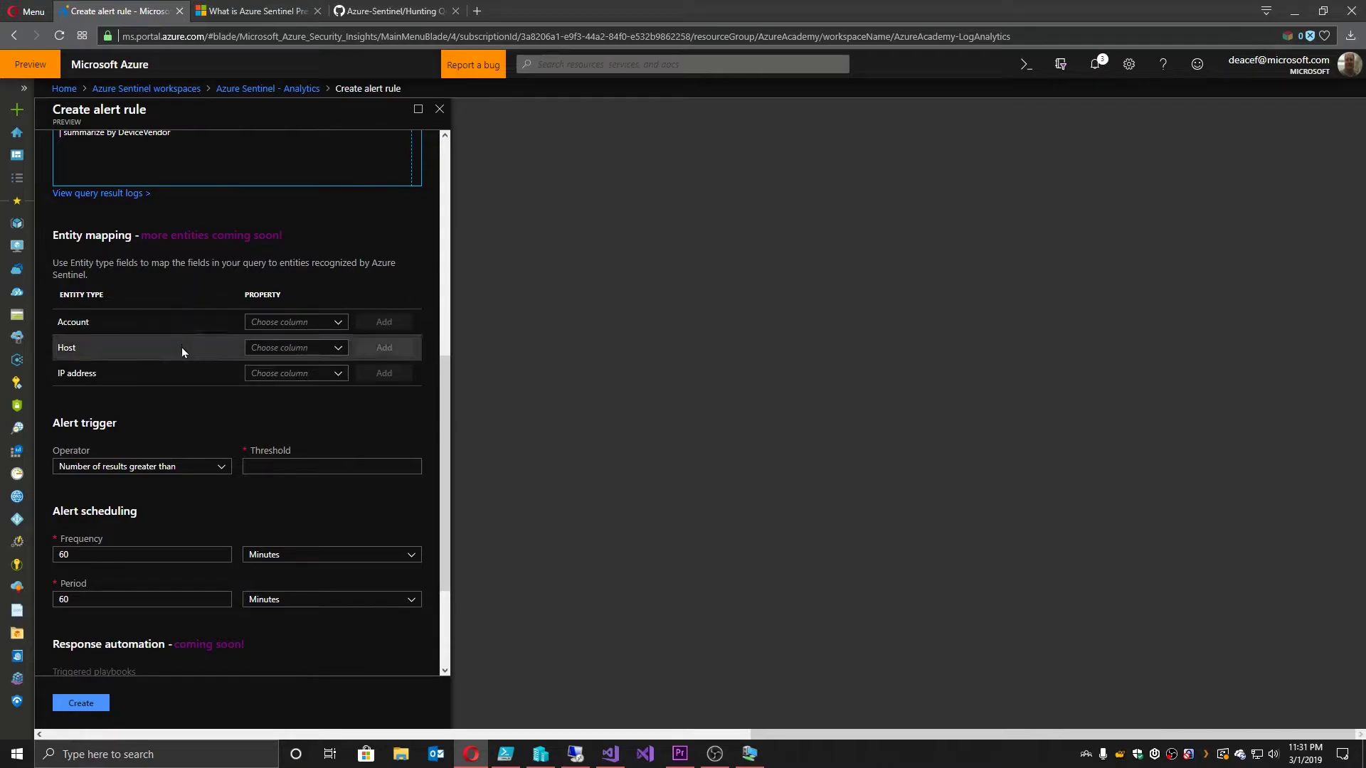
scroll(181, 347, "down", 2)
left_click(263, 325)
type("10")
key("Tab")
scroll(232, 509, "down", 1)
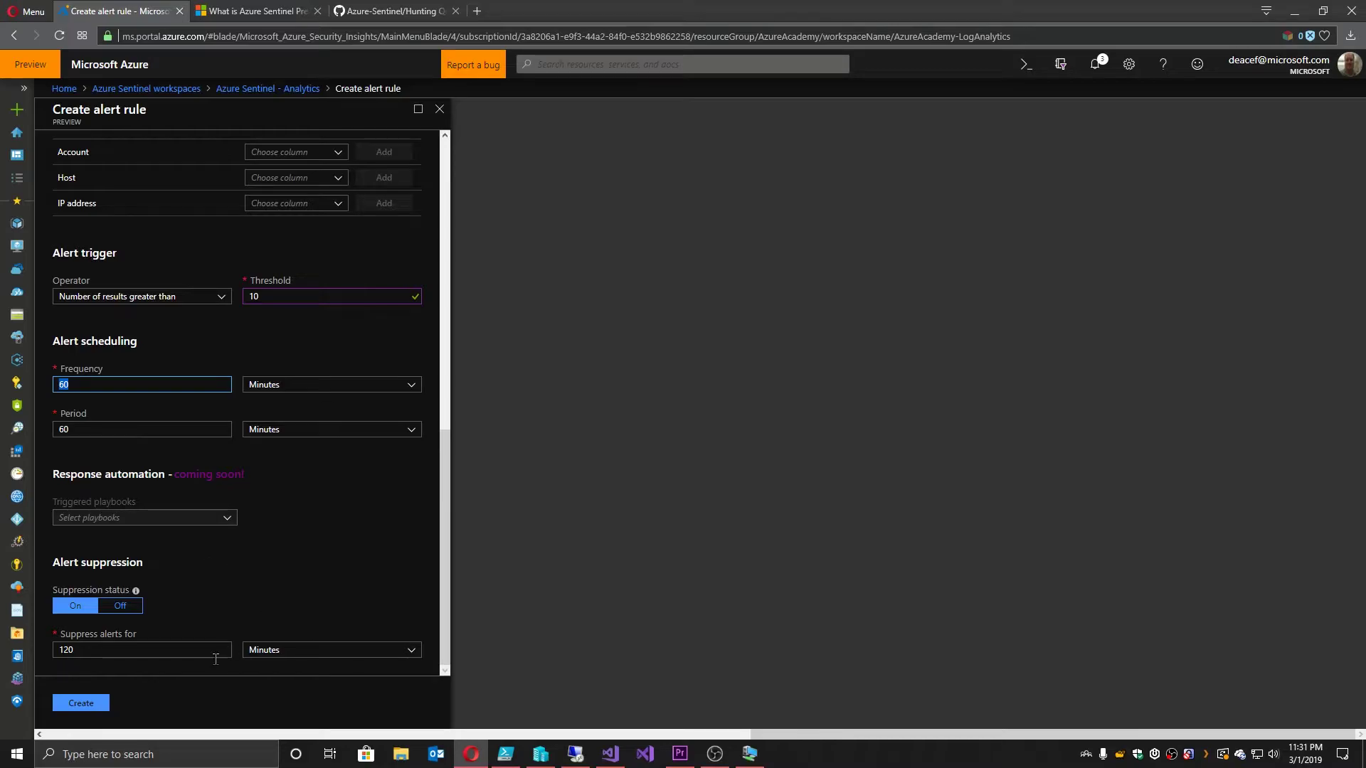
left_click(87, 705)
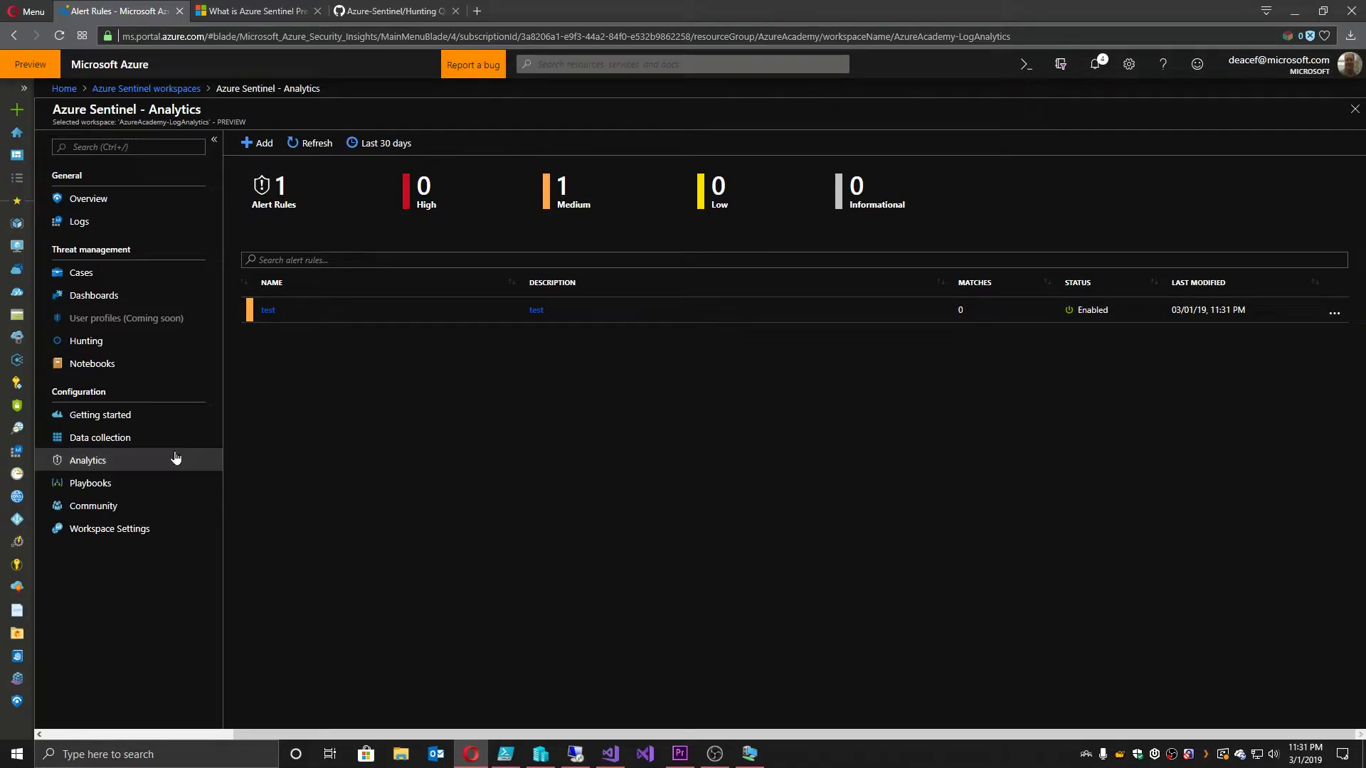
Step: Review the sentinal playbook's workflow in Logic Apps Designer, then go back to Getting started
left_click(98, 486)
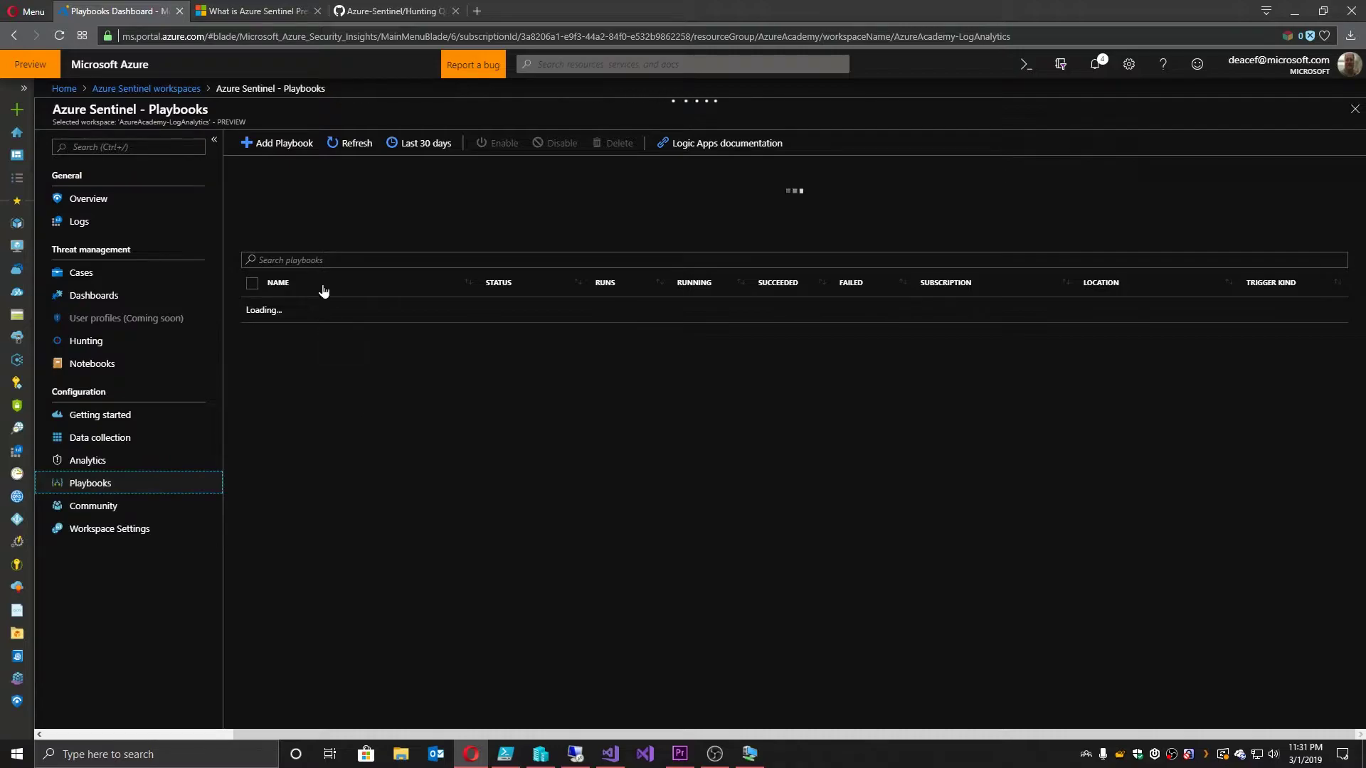
left_click(318, 222)
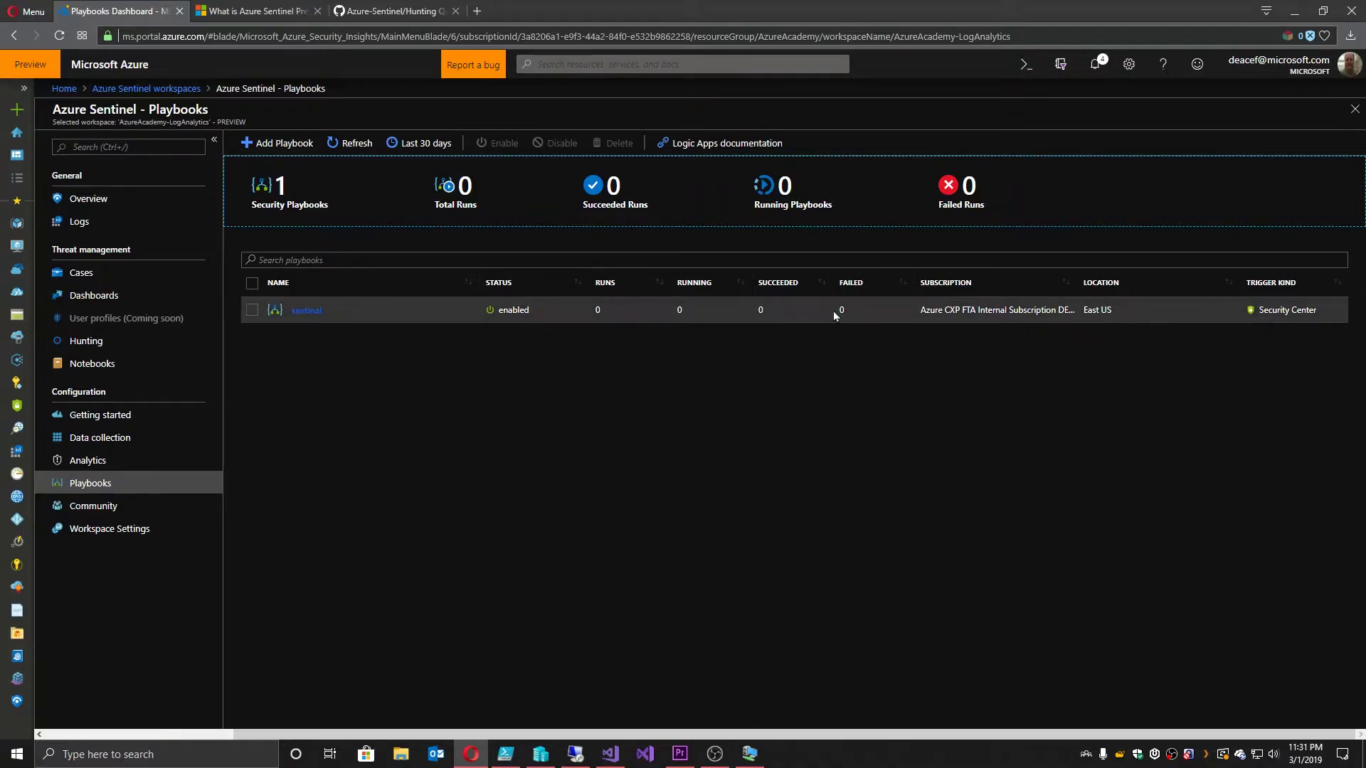
left_click(315, 311)
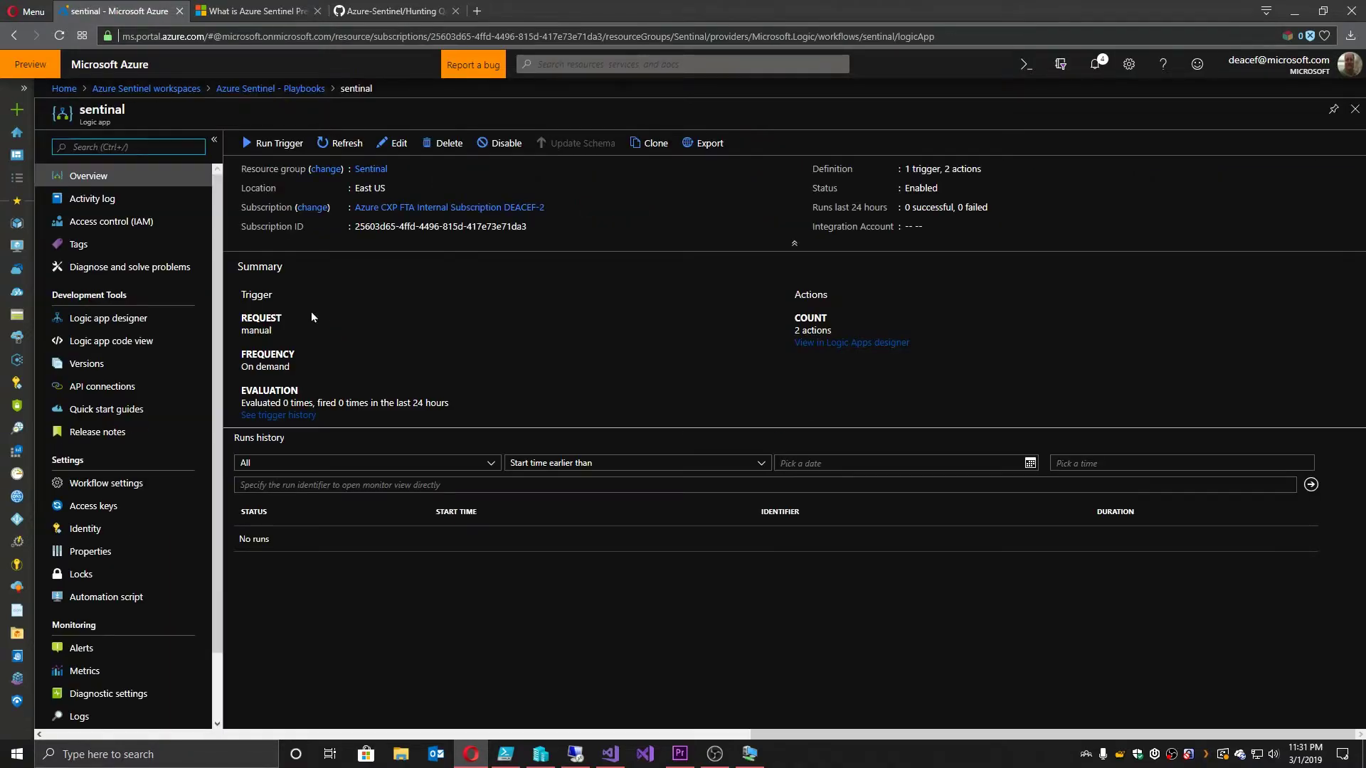
left_click(396, 143)
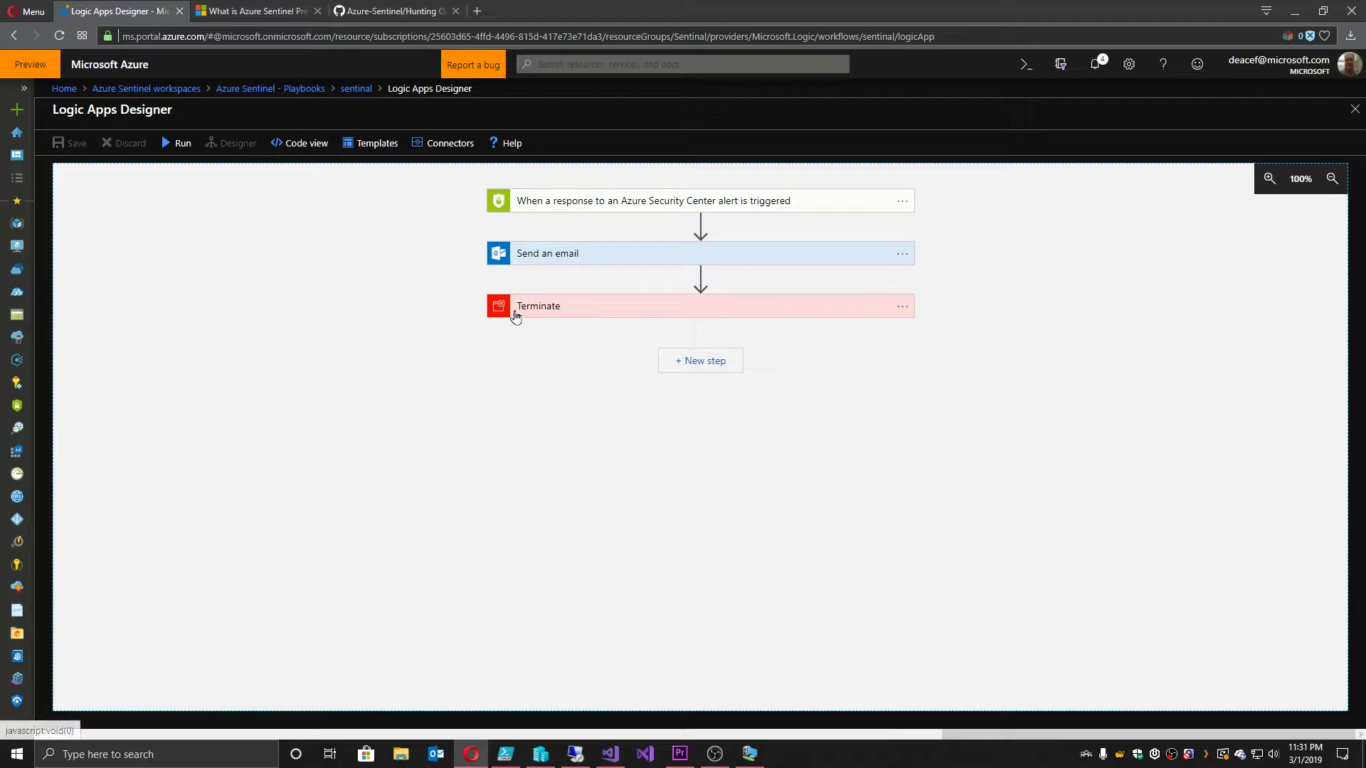
left_click(356, 88)
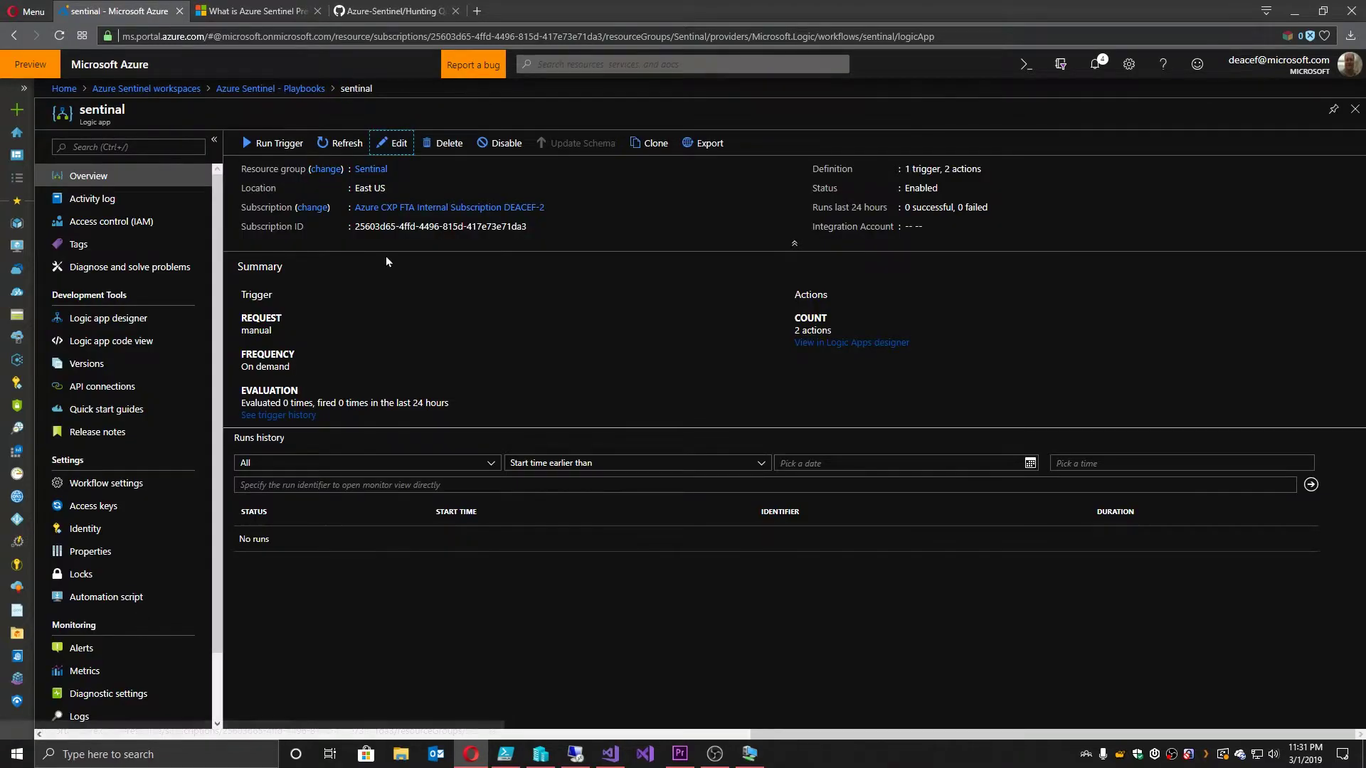
left_click(271, 88)
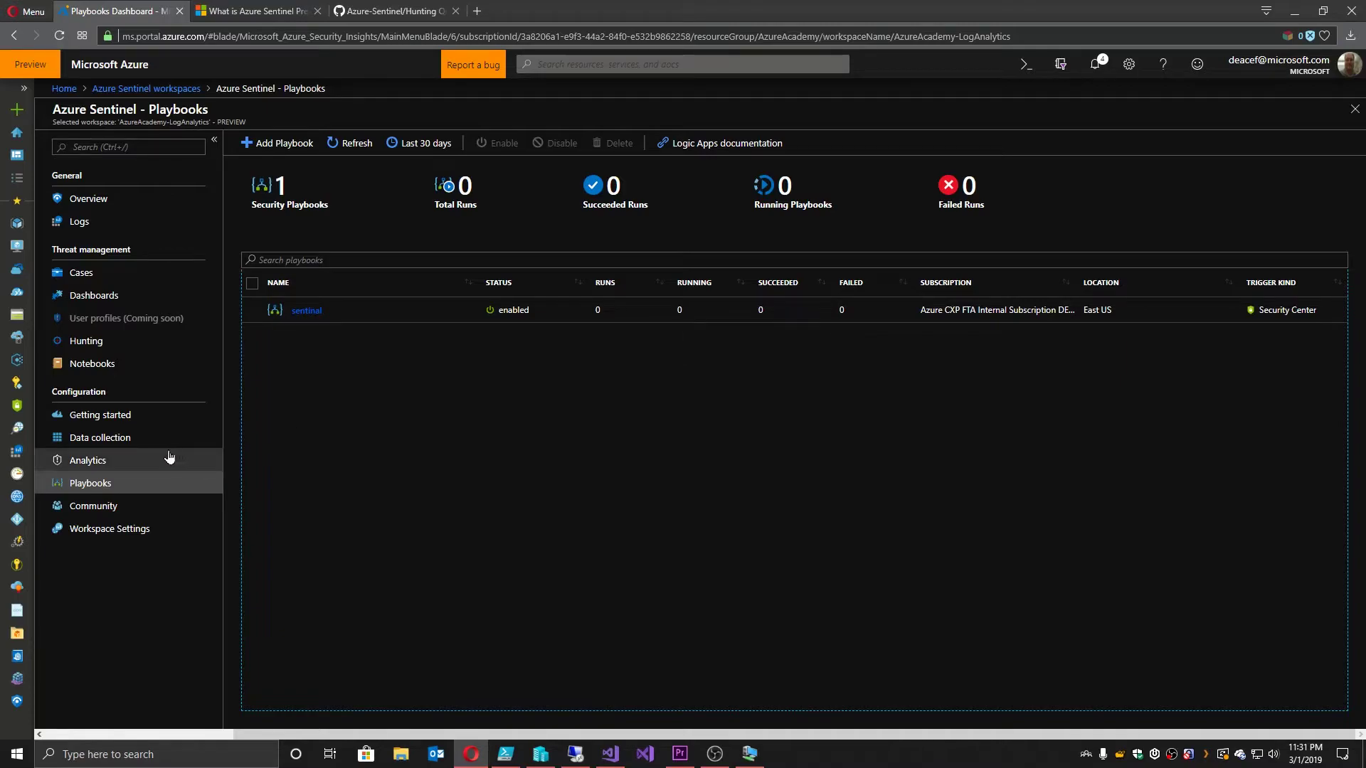
left_click(100, 415)
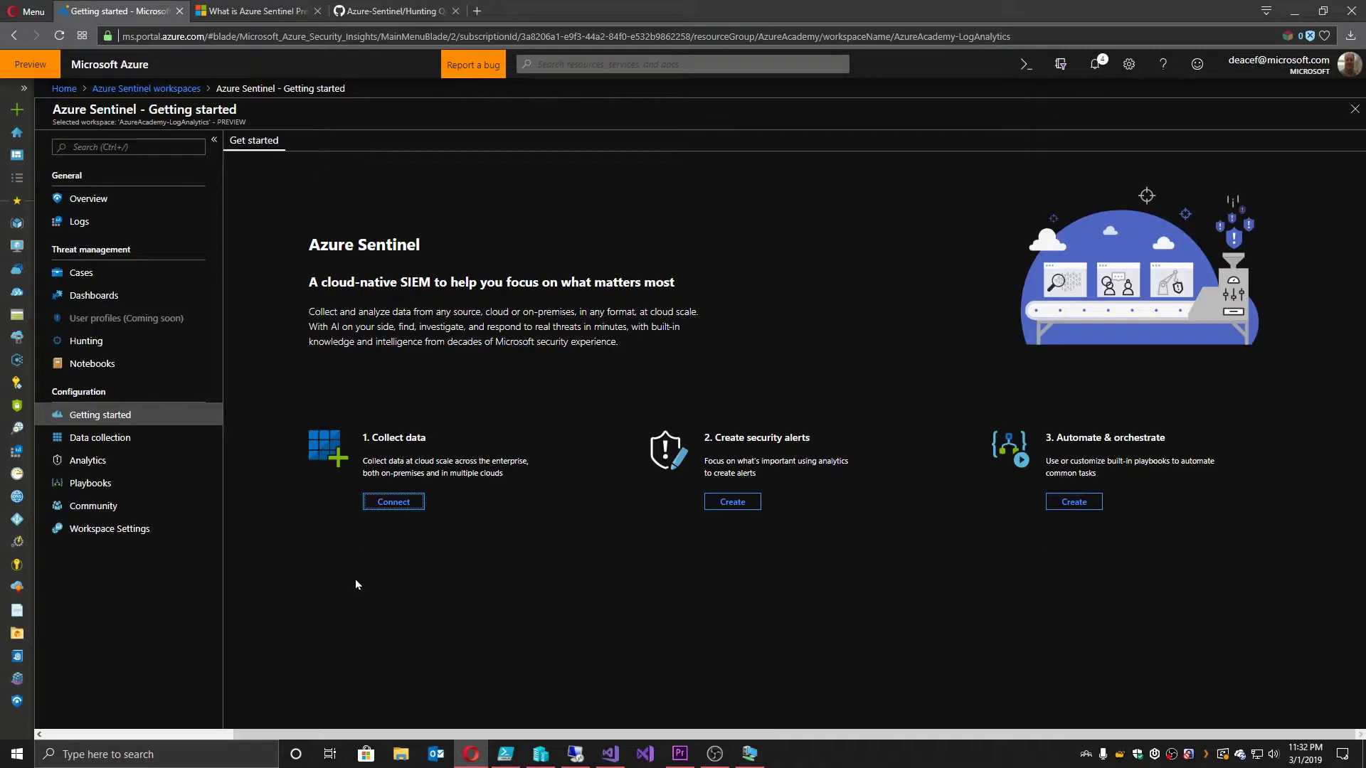
Step: Open Cases, showing 0 open, 0 new and 0 in-progress cases
left_click(81, 275)
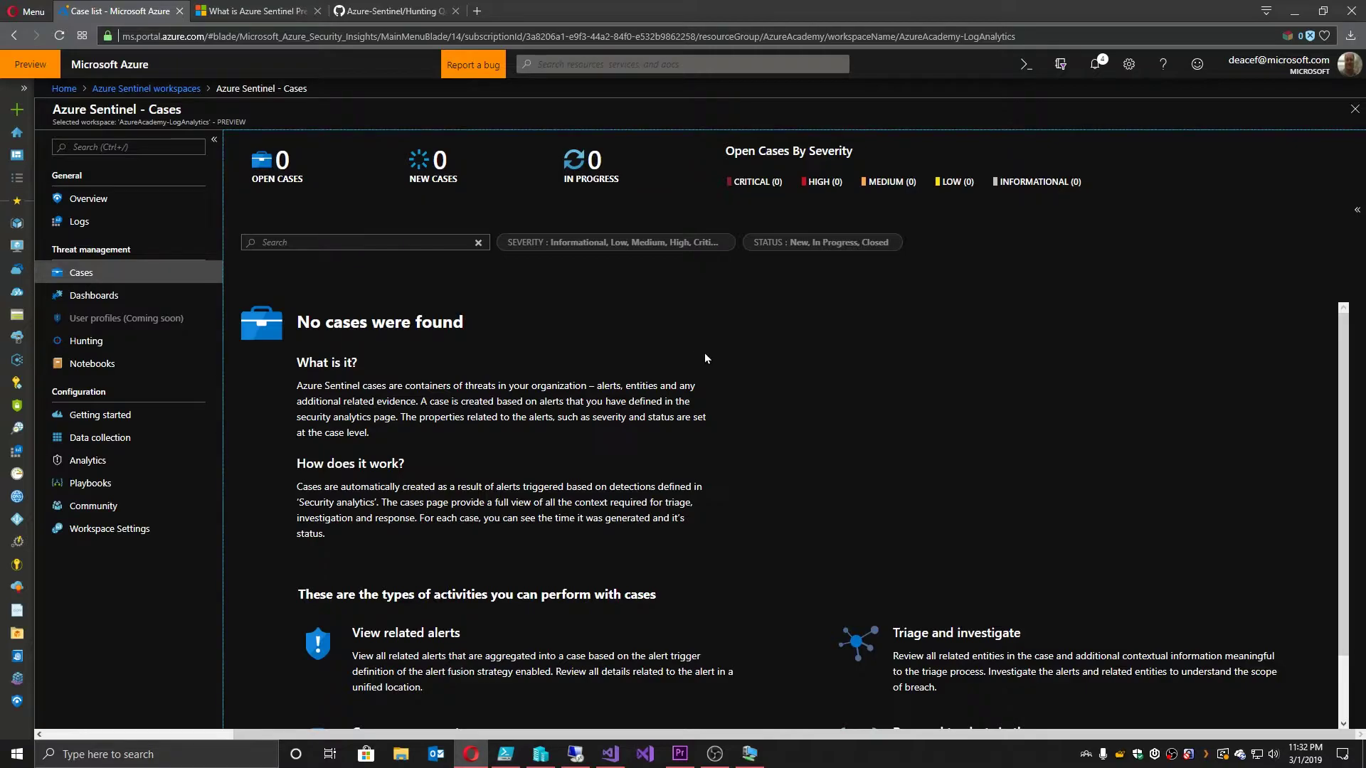
Step: Scroll the Cases page, then open Hunting with its 16 queries
scroll(705, 357, "down", 1)
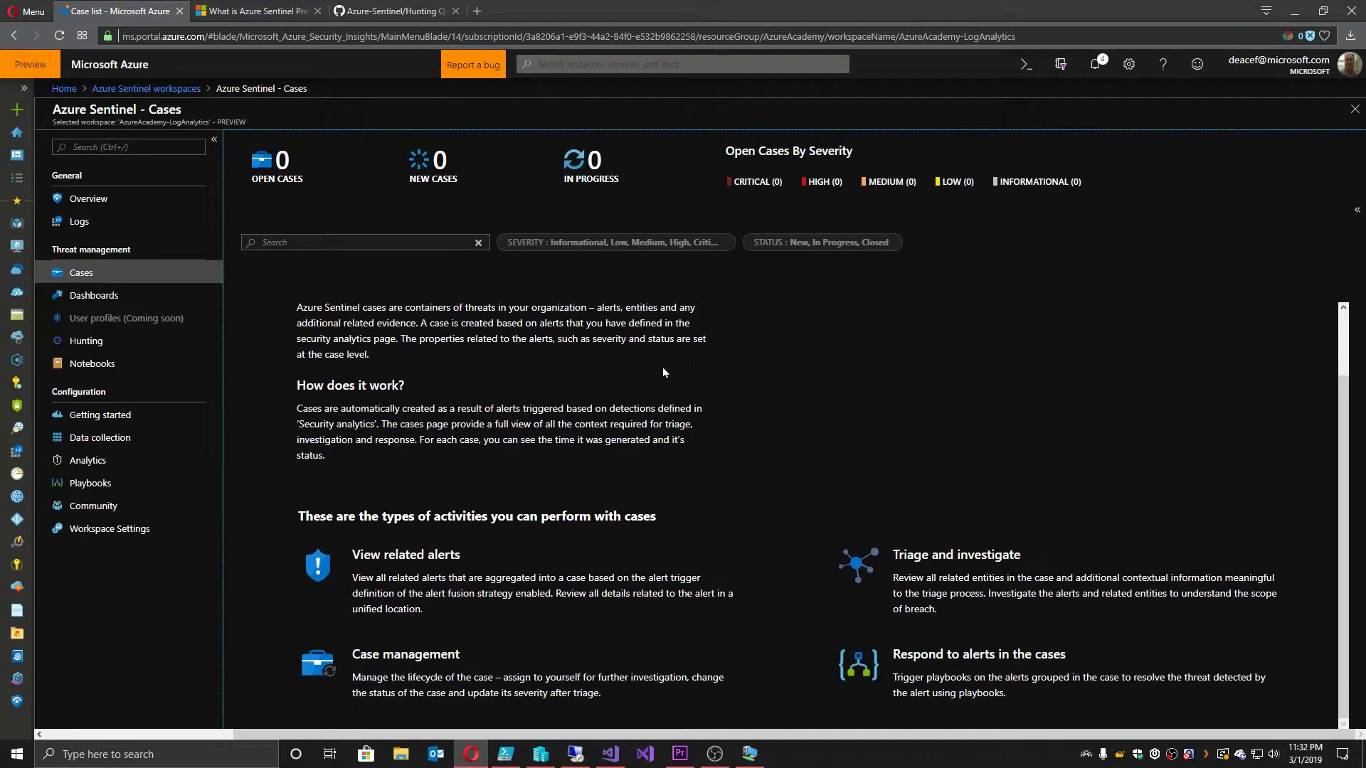
left_click(89, 342)
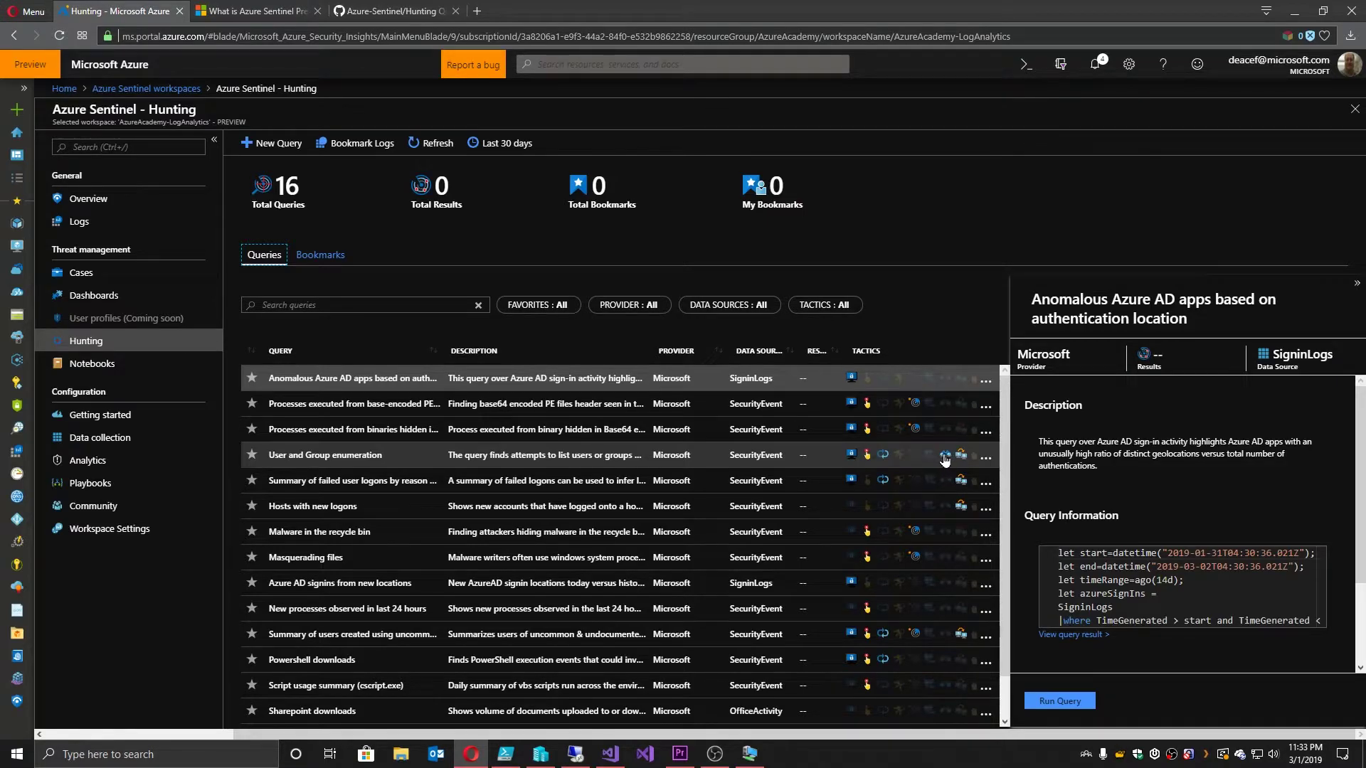
Step: Preview several hunting queries, then view 'New processes observed in last 24 hours' results in Logs
left_click(986, 458)
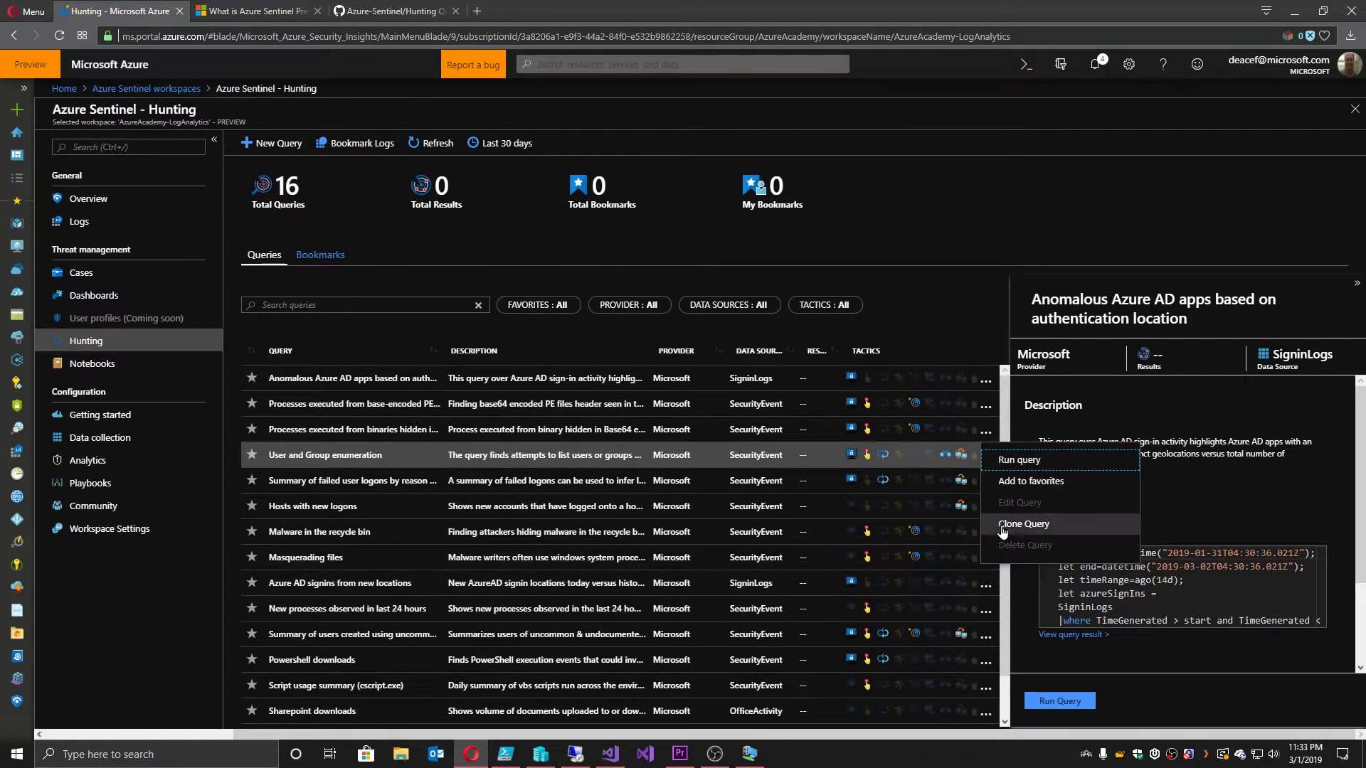
left_click(958, 452)
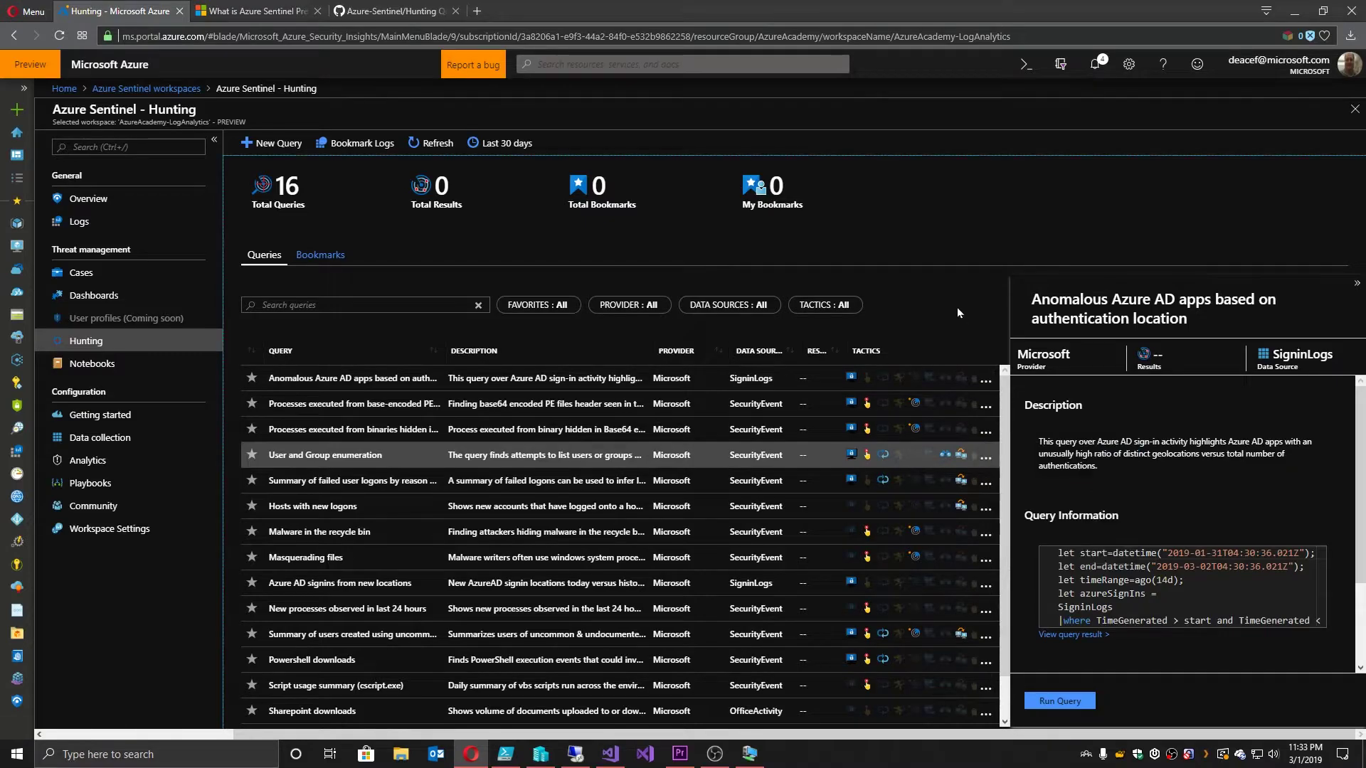
left_click(958, 451)
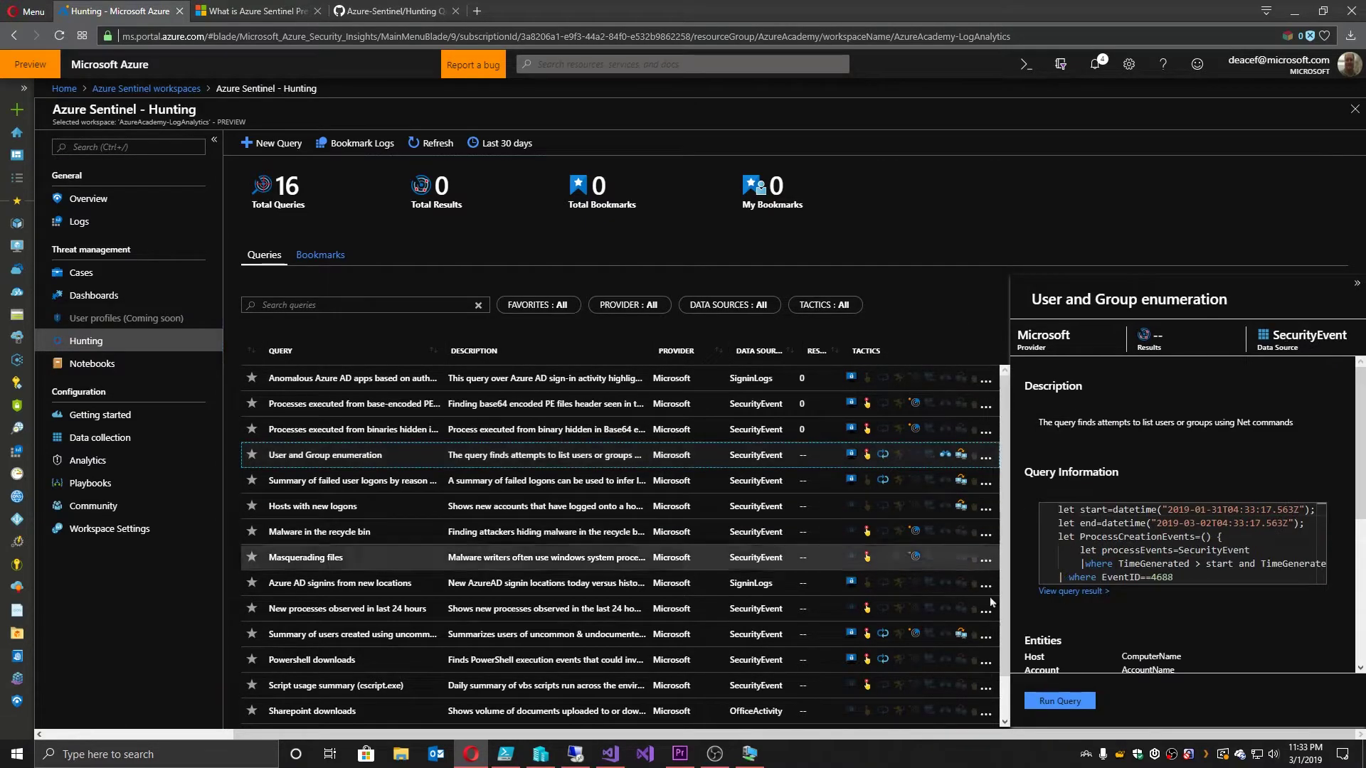
left_click(812, 478)
left_click(847, 506)
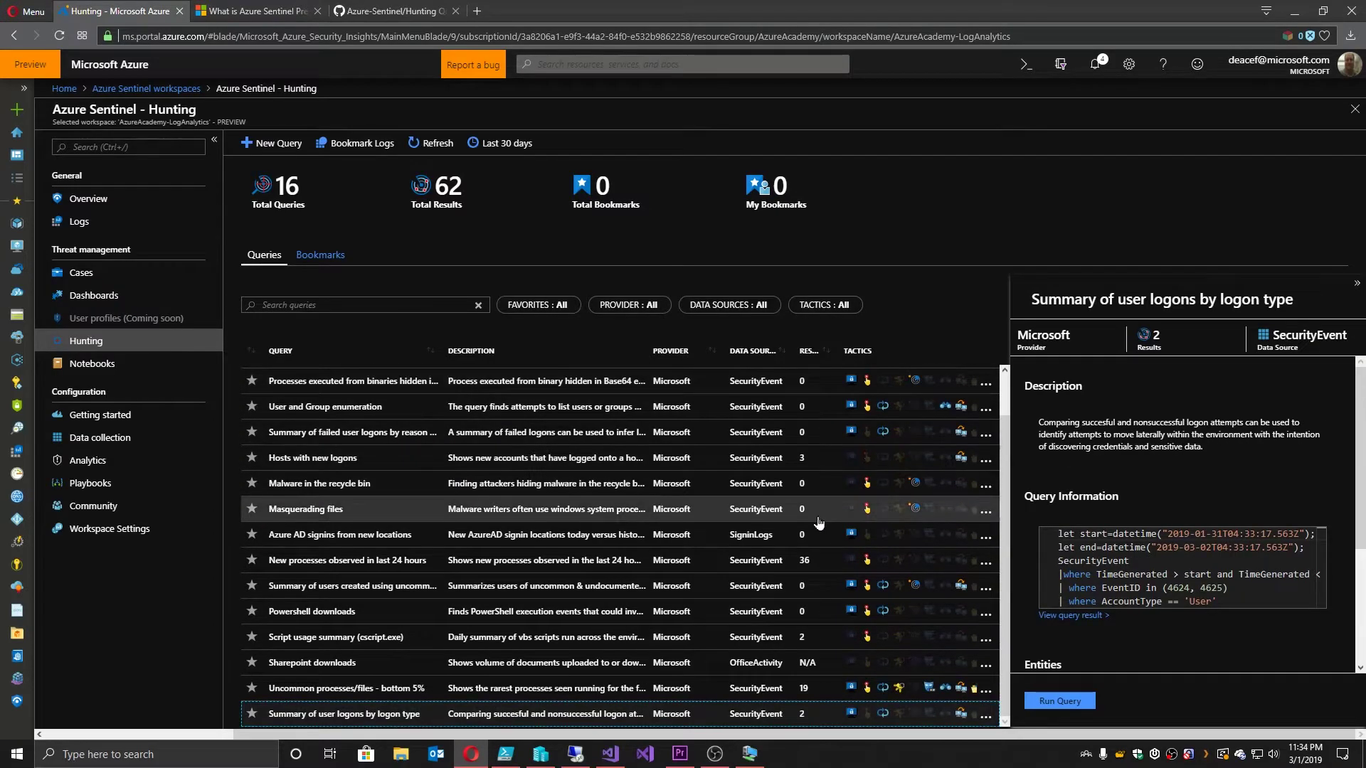
left_click(368, 562)
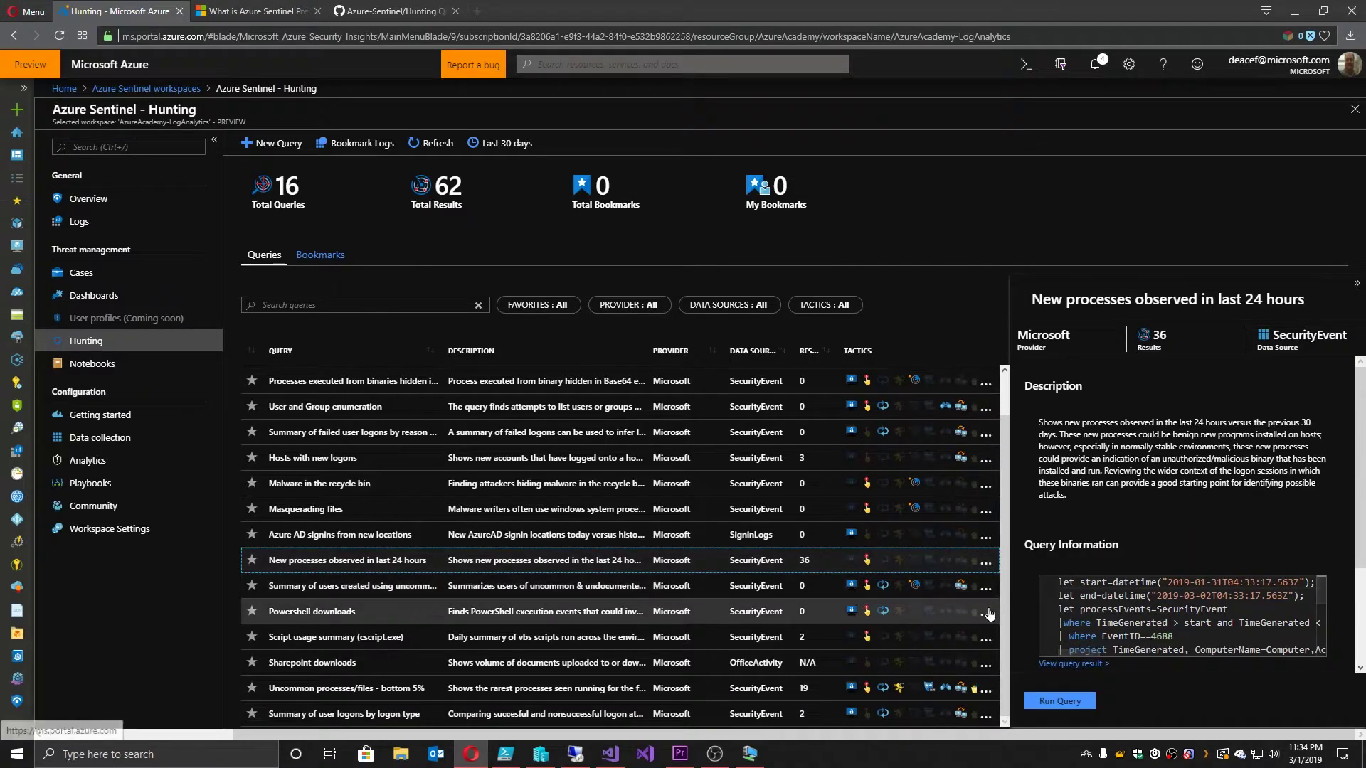
left_click(1070, 664)
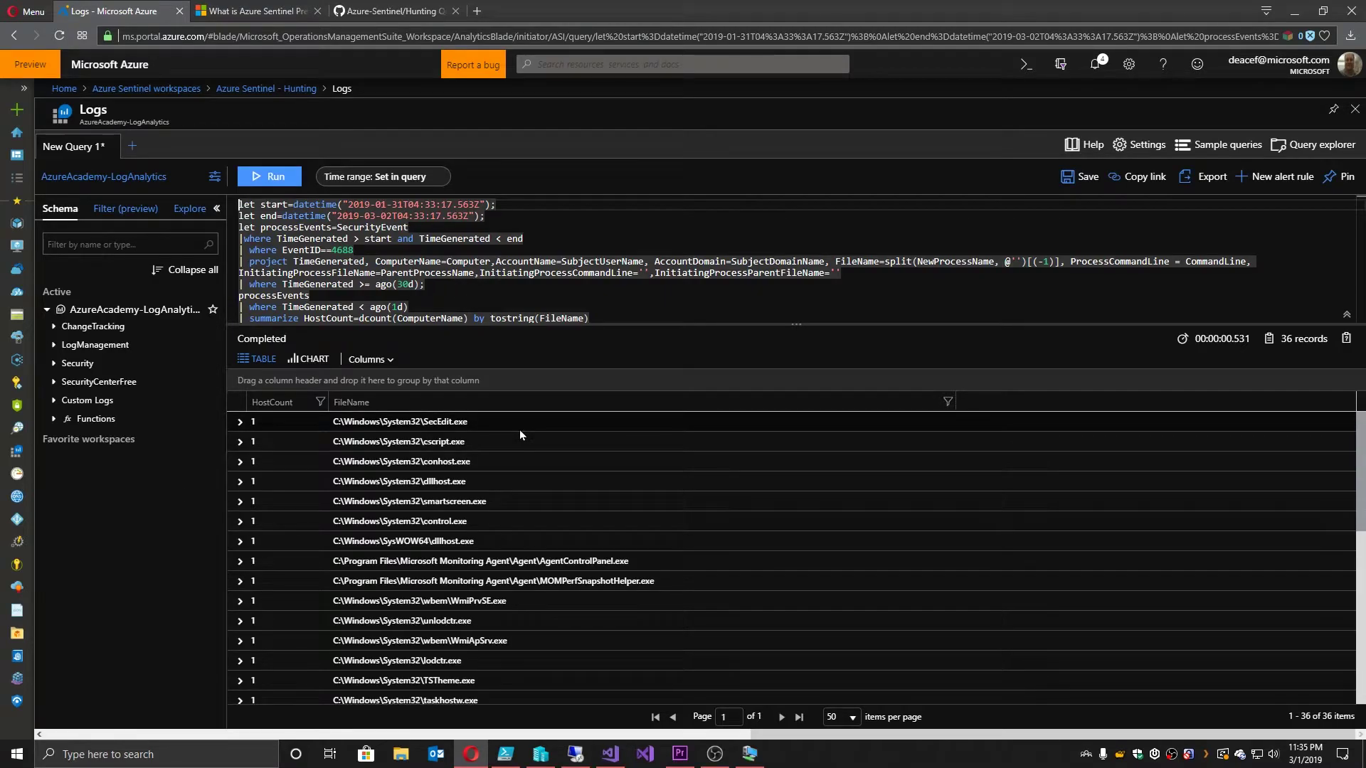
Step: Show 200 results per page in the Logs results
scroll(519, 432, "down", 2)
scroll(519, 435, "down", 4)
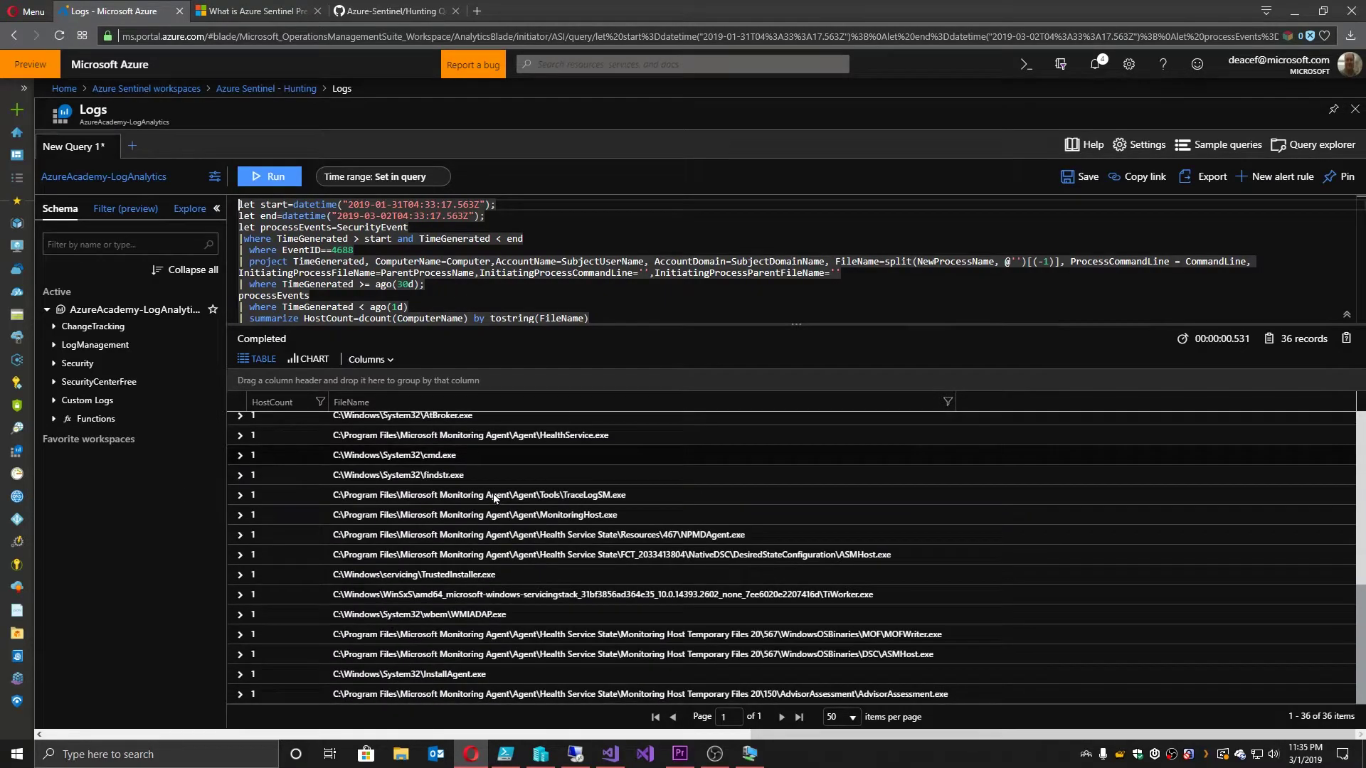
left_click(845, 717)
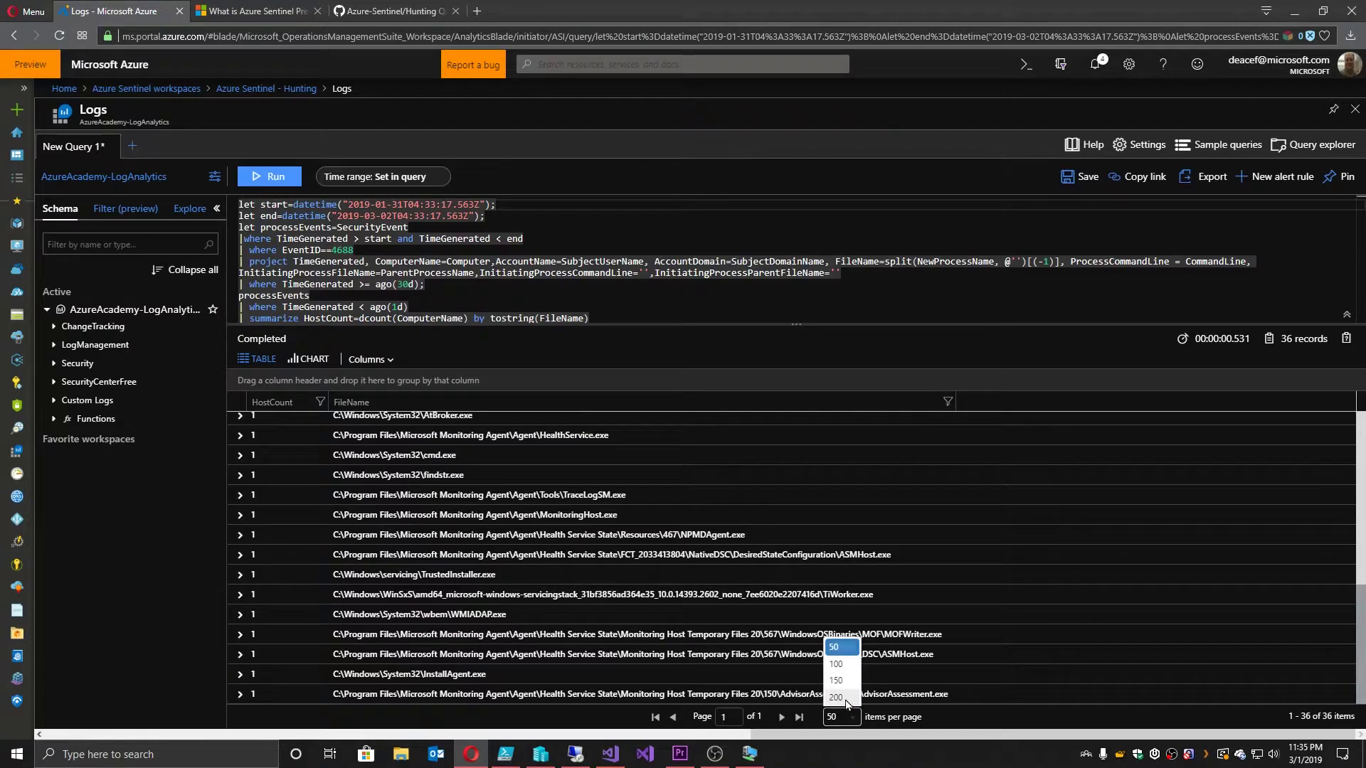
left_click(837, 698)
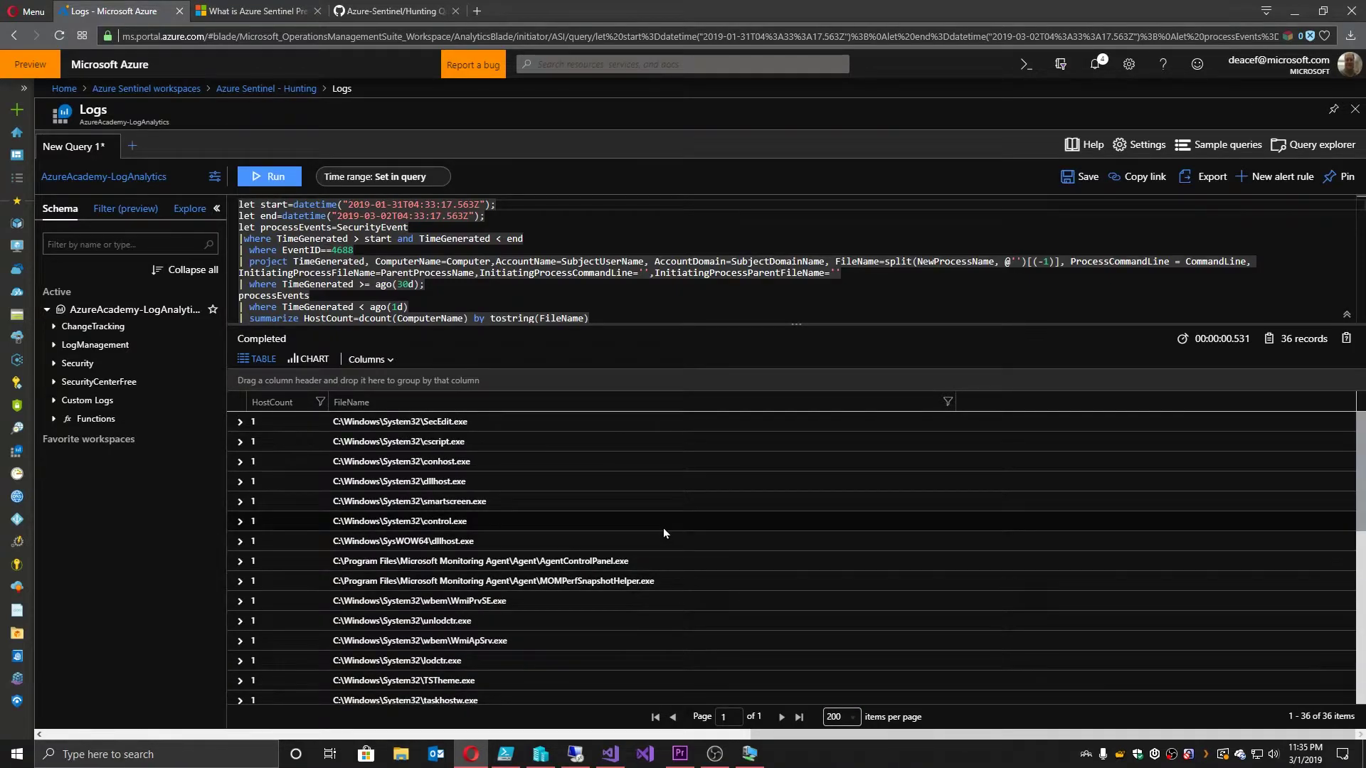
scroll(663, 528, "down", 5)
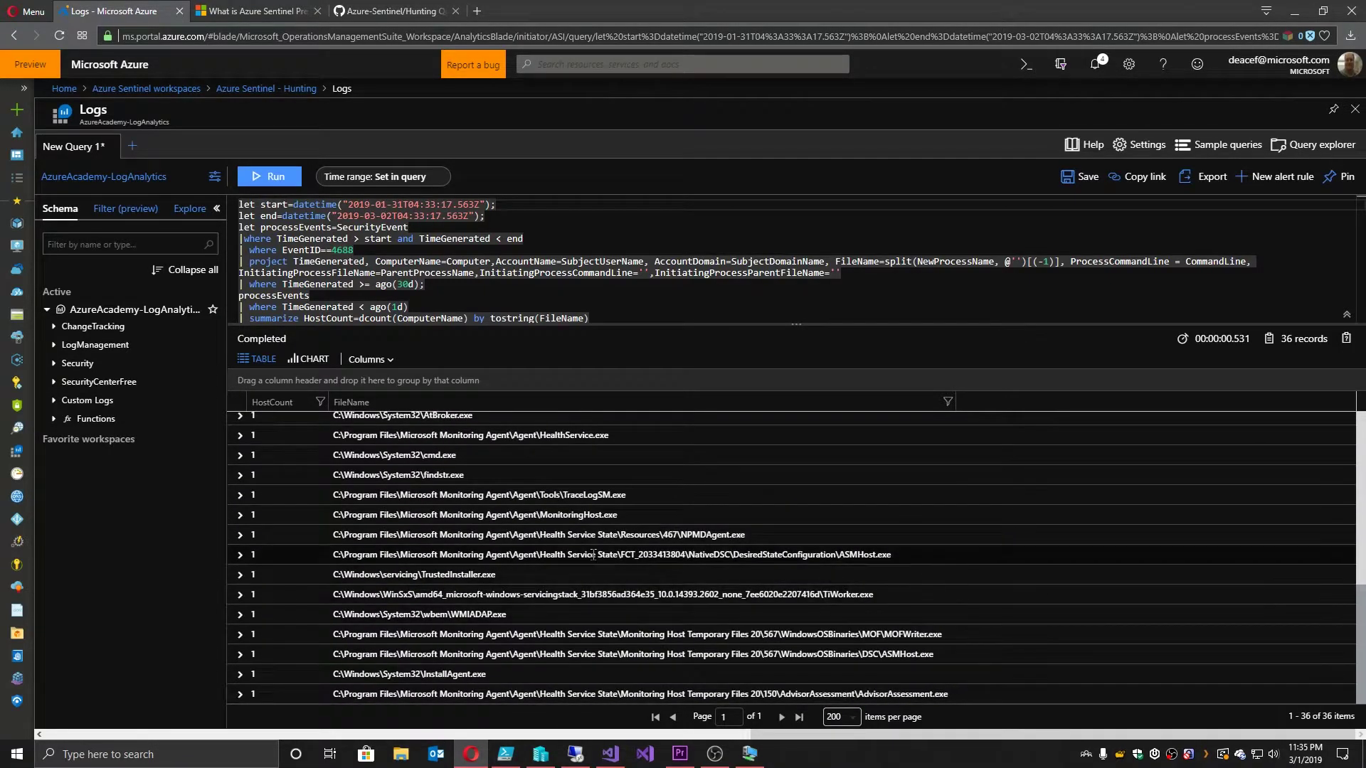
Step: From Hunting, view the 'Uncommon processes/files - bottom 5%' query results in Logs
left_click(269, 89)
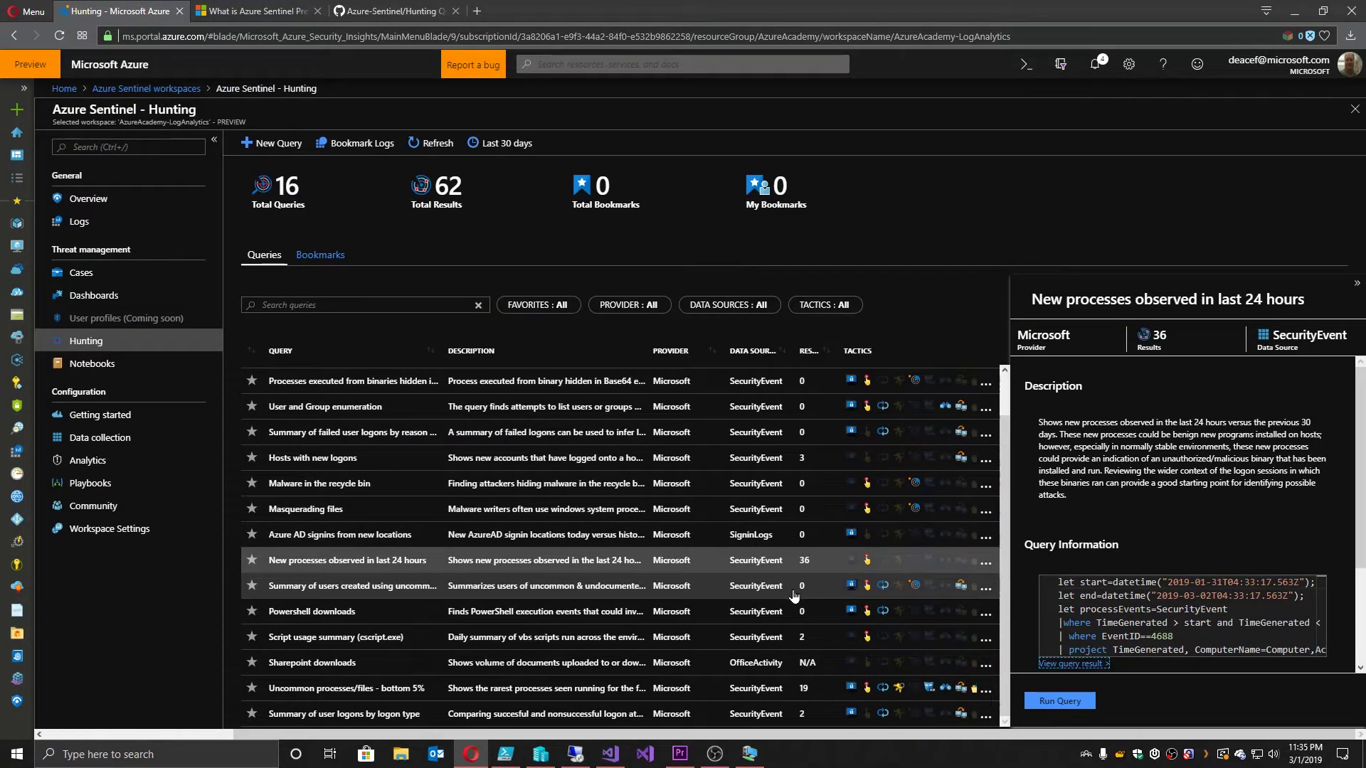
left_click(368, 695)
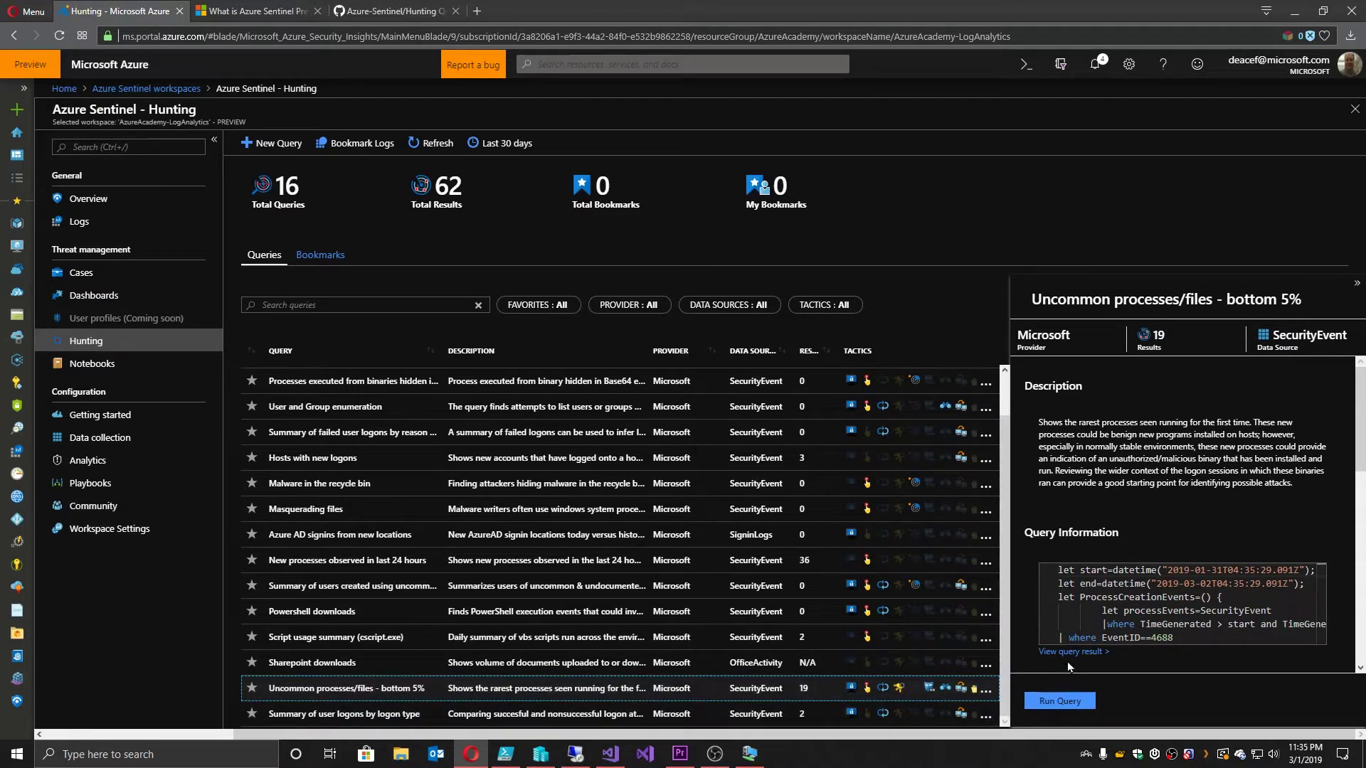
left_click(1071, 651)
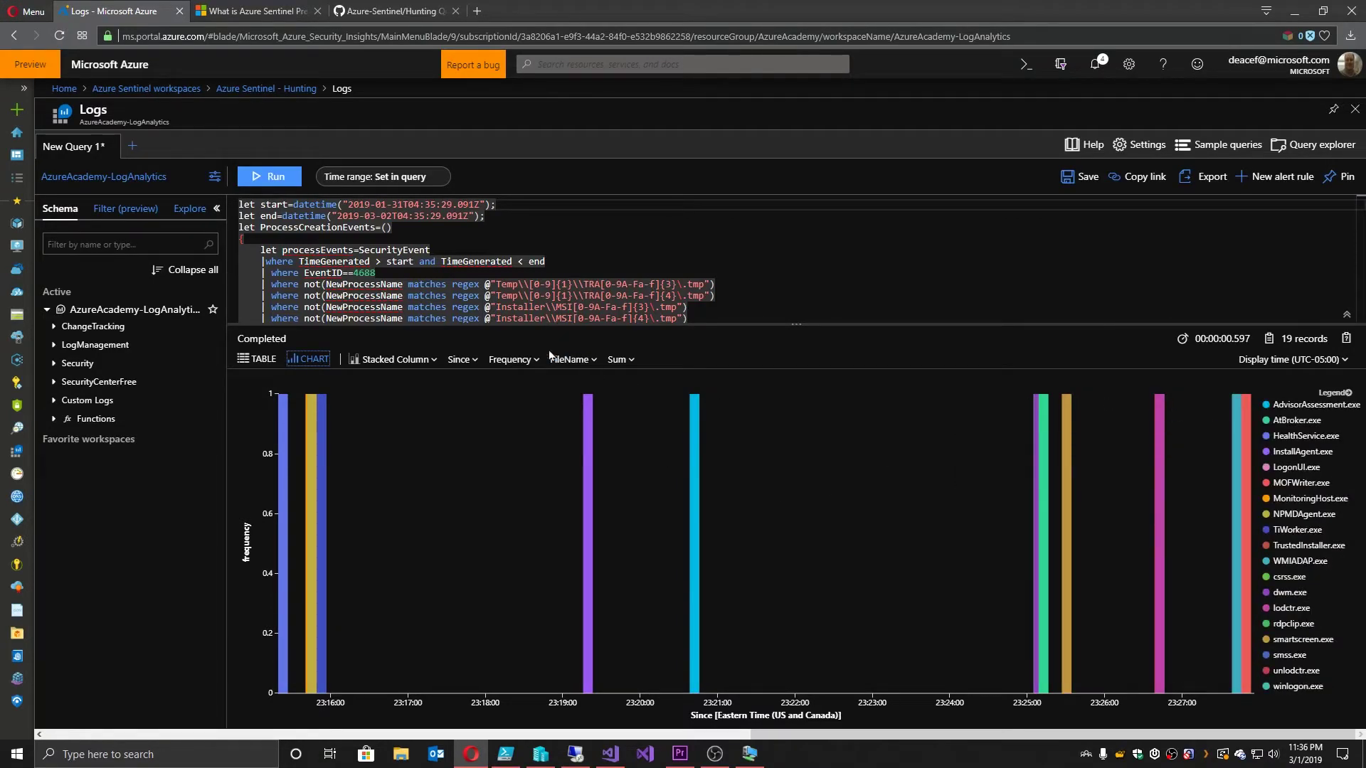
Step: Switch the results chart through Stacked Area, Line and Doughnut
left_click(393, 359)
left_click(366, 578)
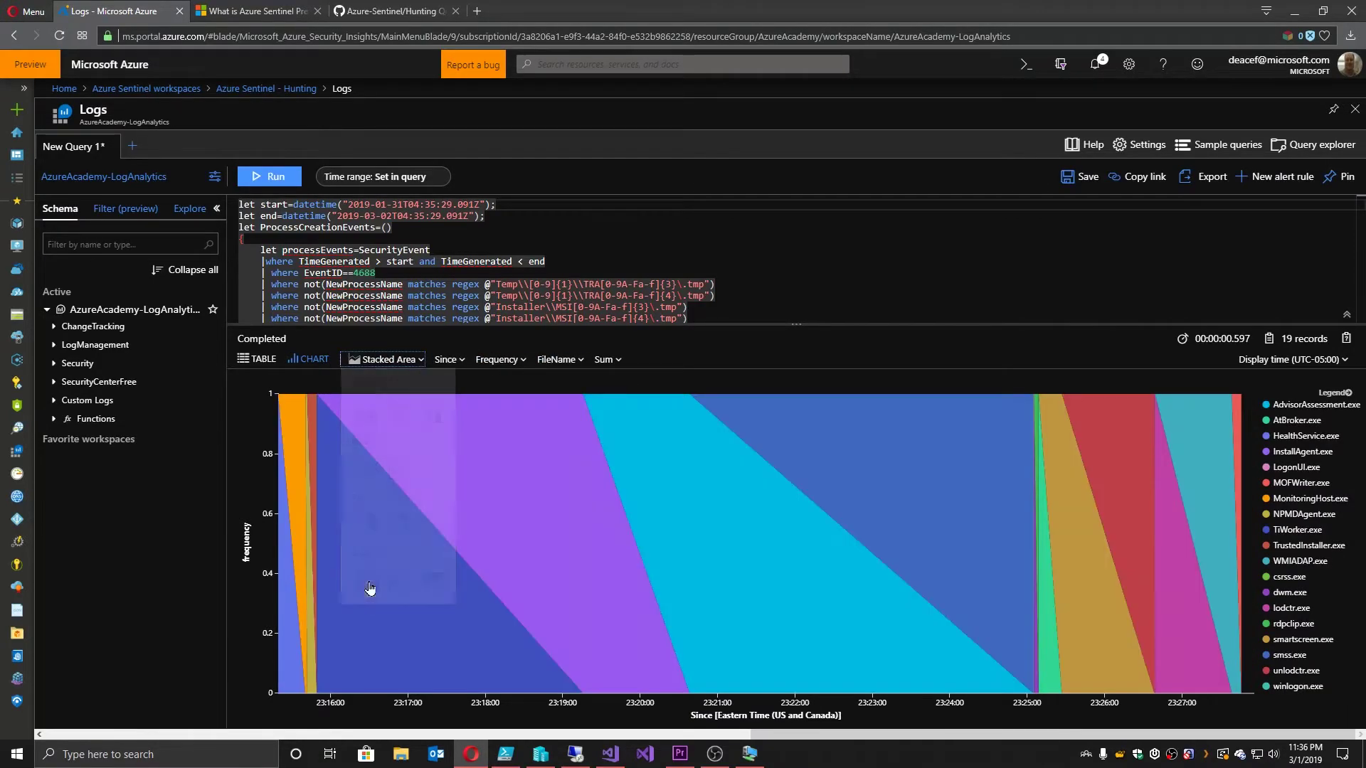
left_click(394, 361)
left_click(371, 471)
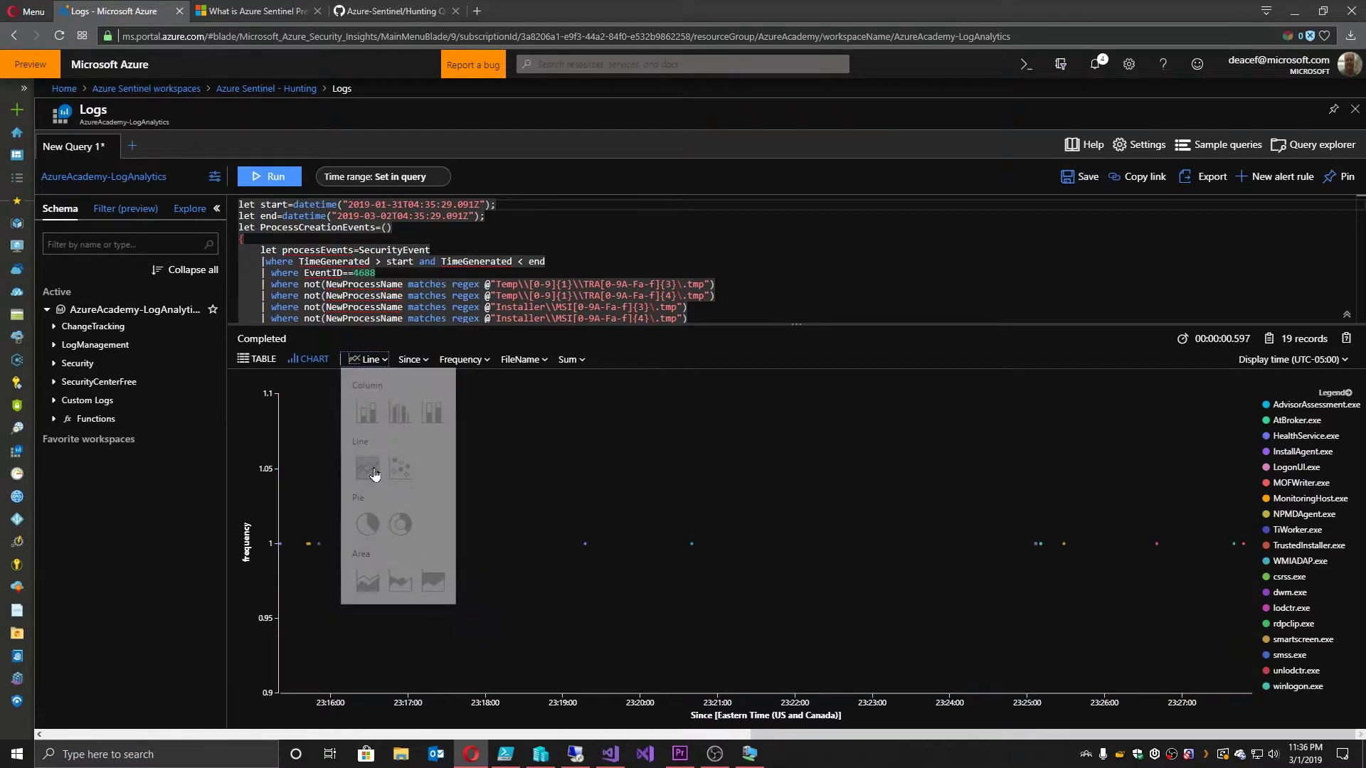
left_click(379, 360)
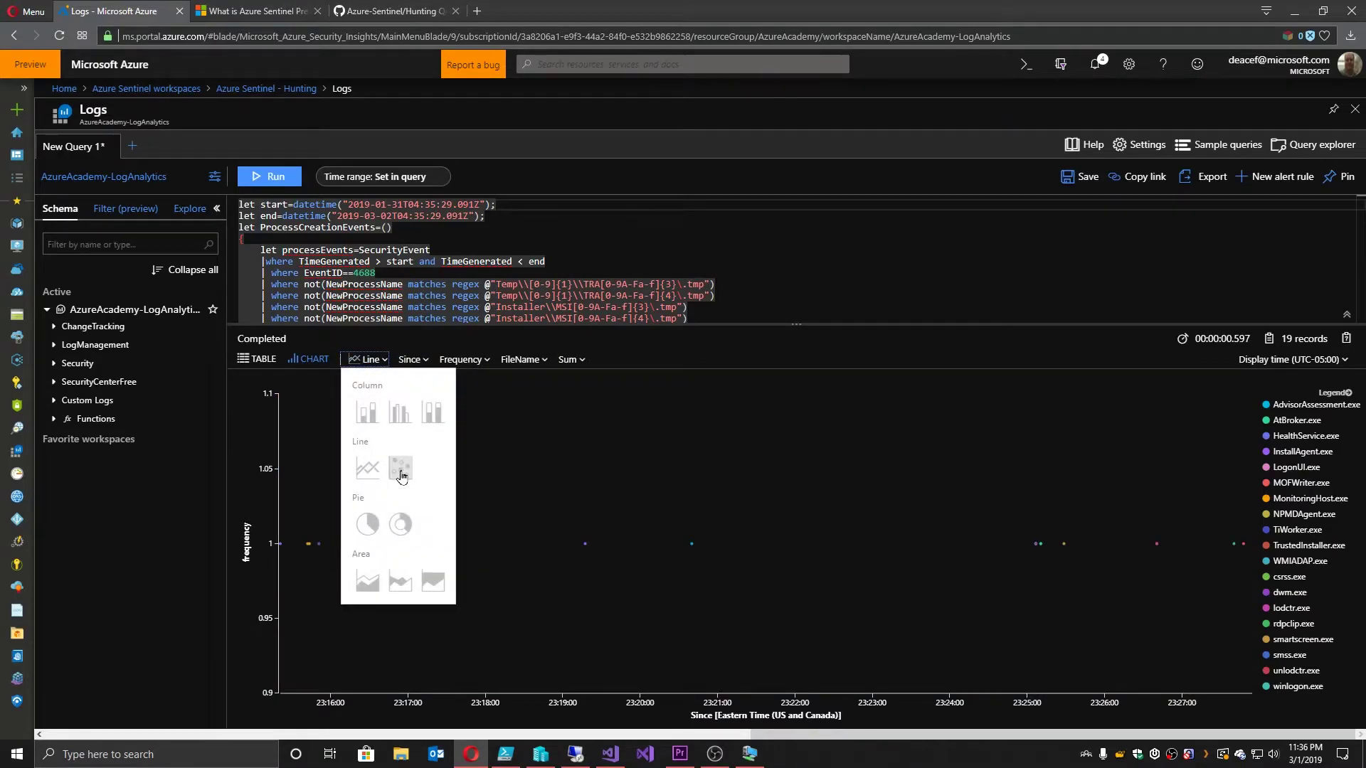
left_click(396, 530)
left_click(368, 359)
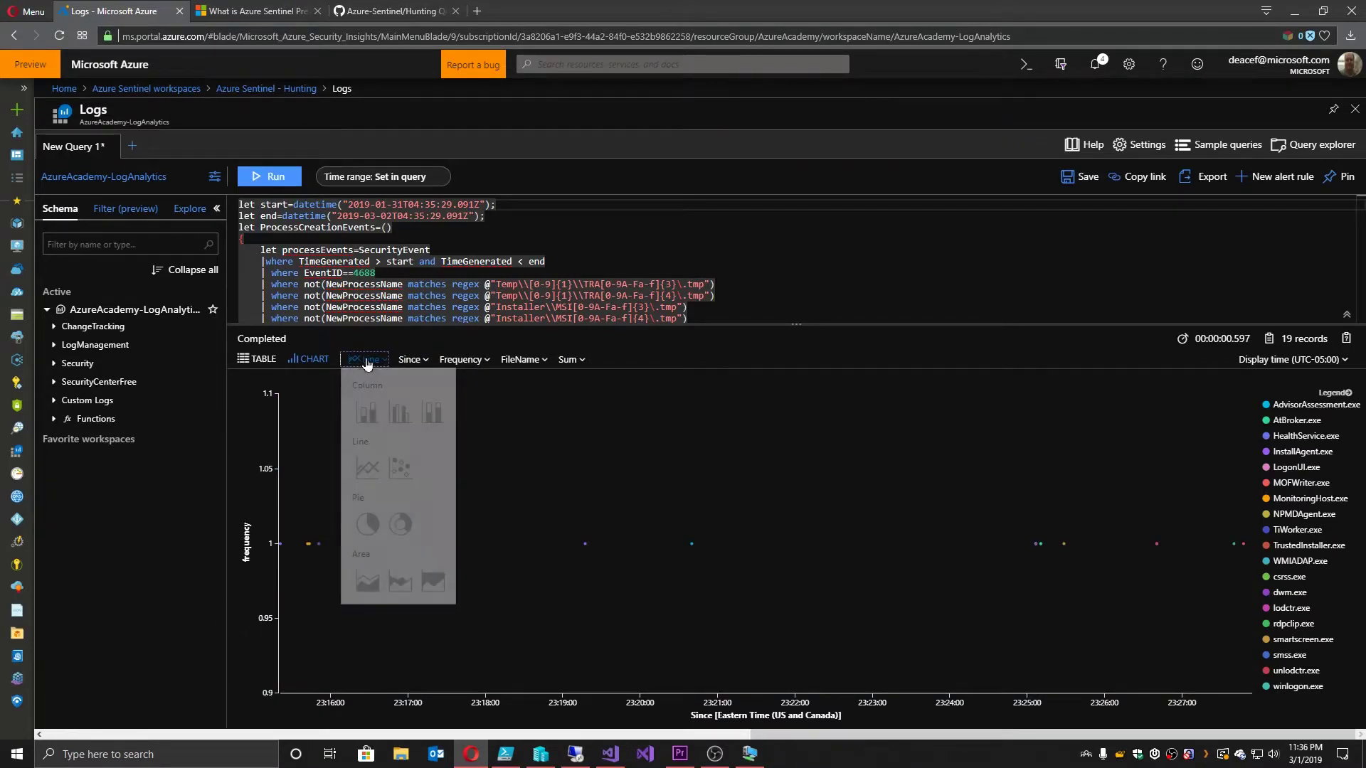
left_click(427, 531)
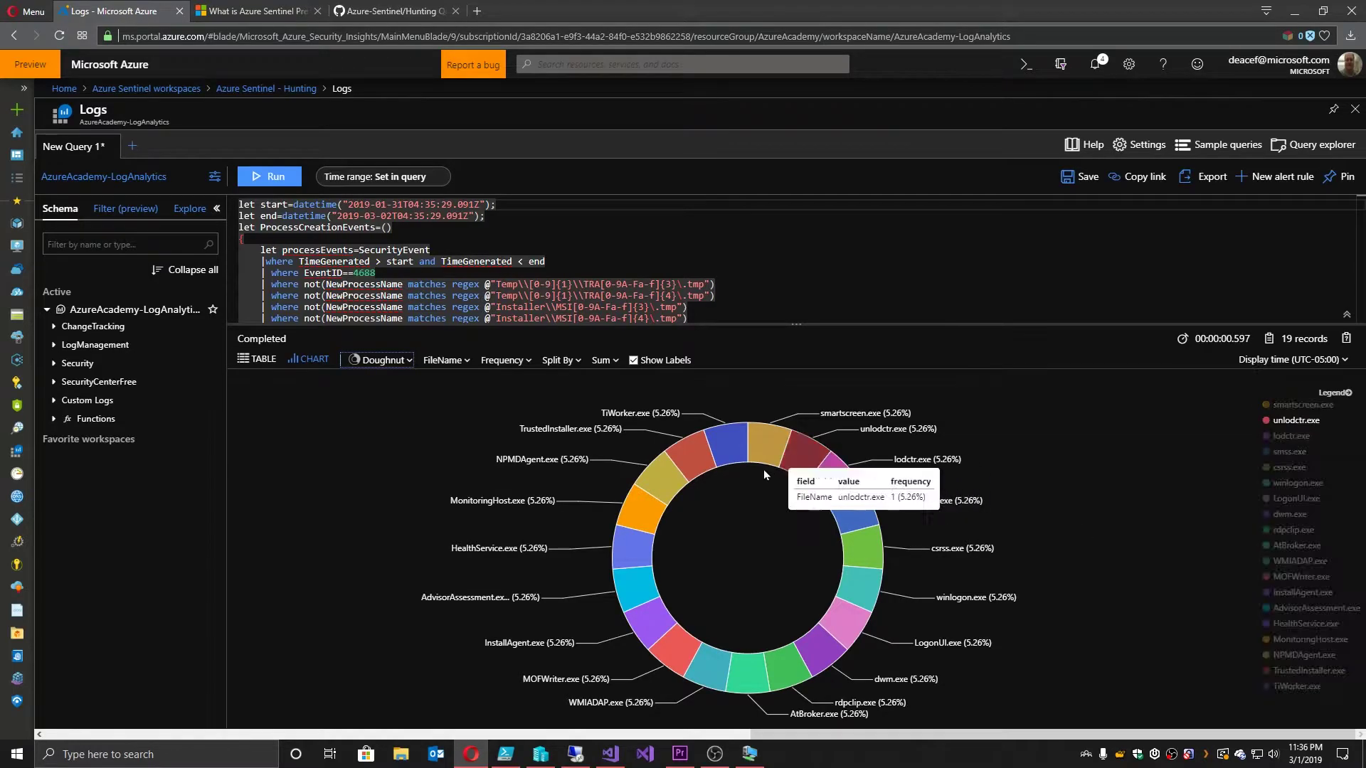
Step: Look over the doughnut chart and query text, then return to the Hunting page
mouse_move(659, 476)
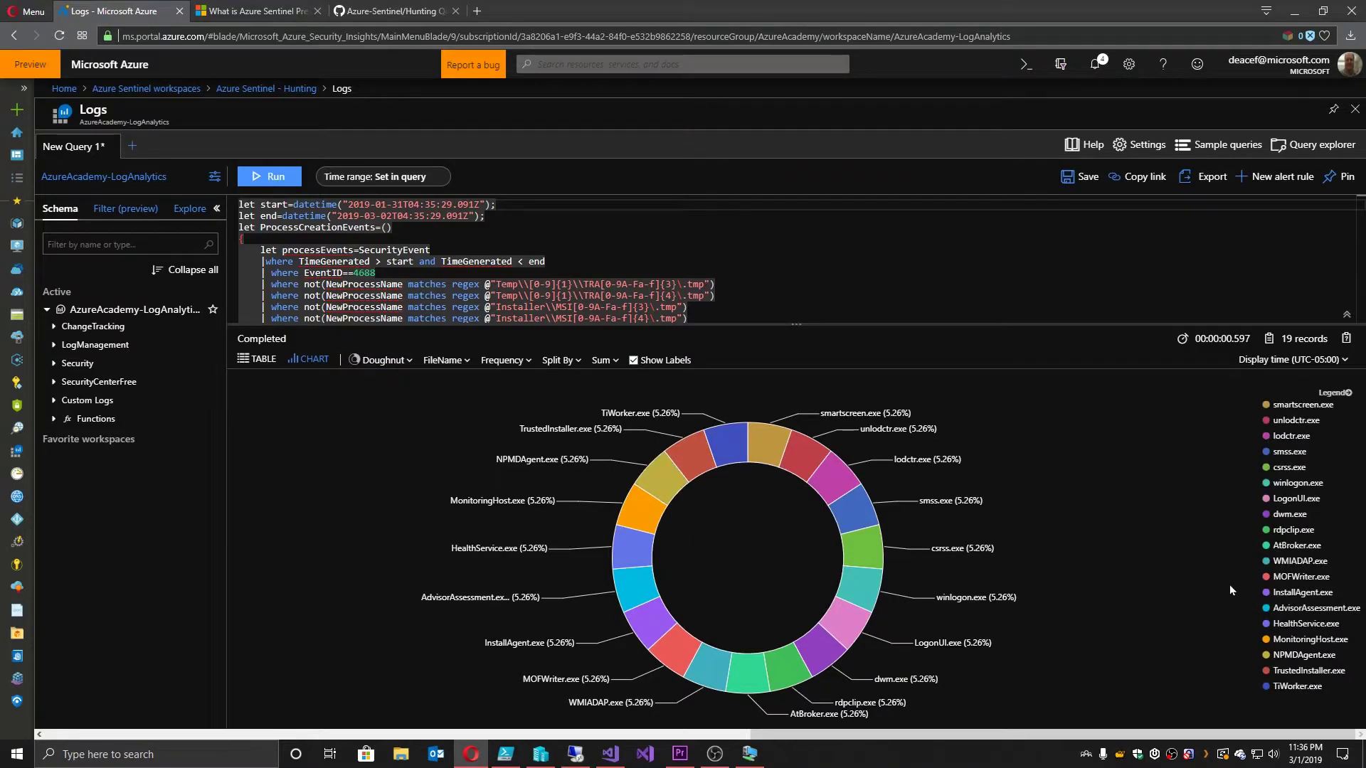
scroll(759, 304, "down", 10)
scroll(469, 262, "up", 10)
left_click(486, 250)
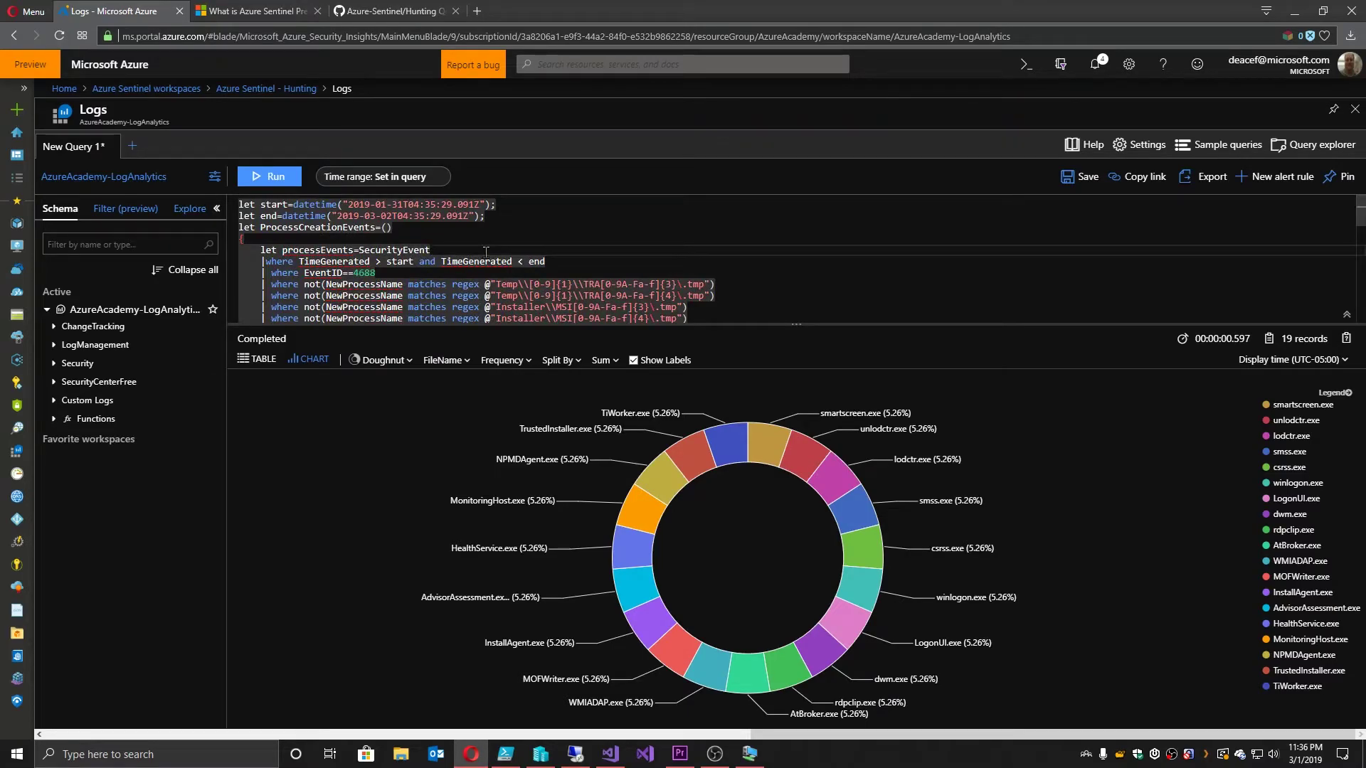
left_click(298, 88)
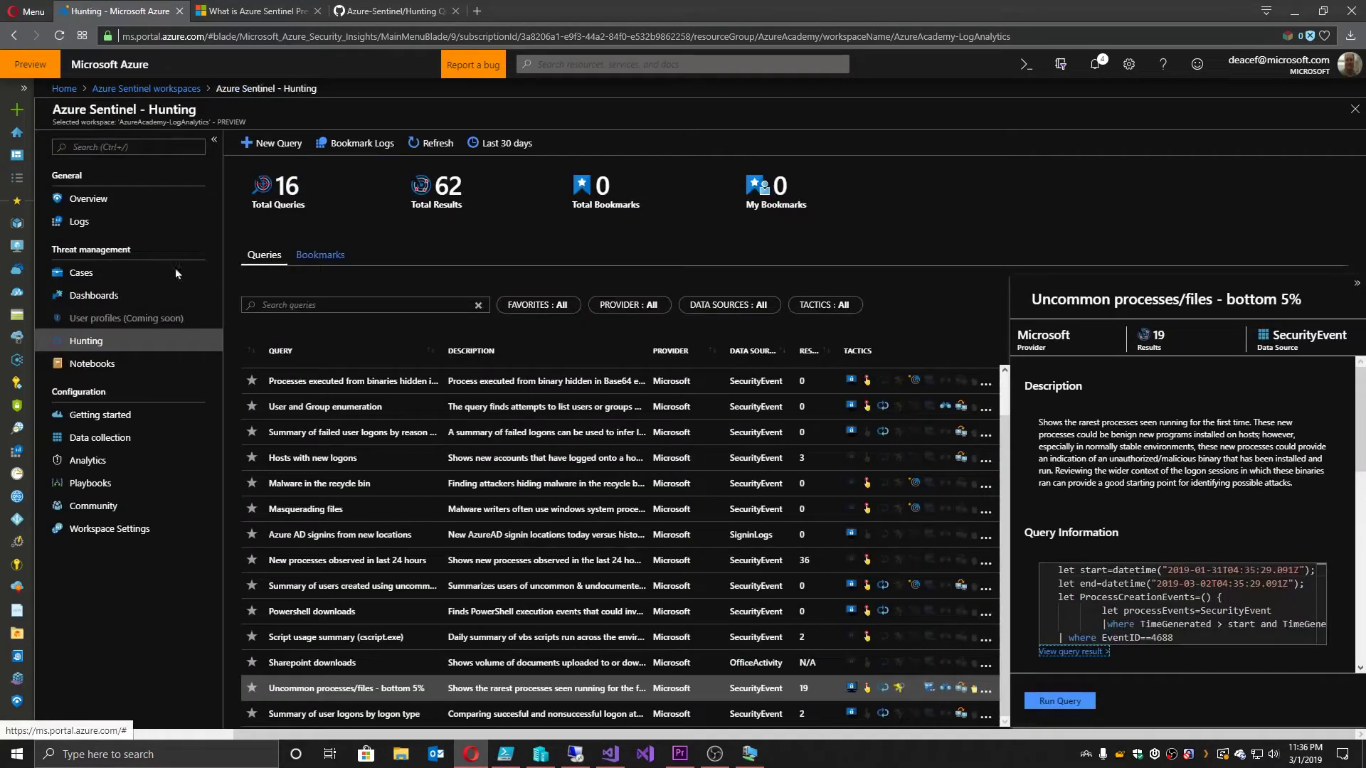
Step: Start a new High-severity alert rule on the Analytics page and paste the hunting query as its alert query
left_click(181, 461)
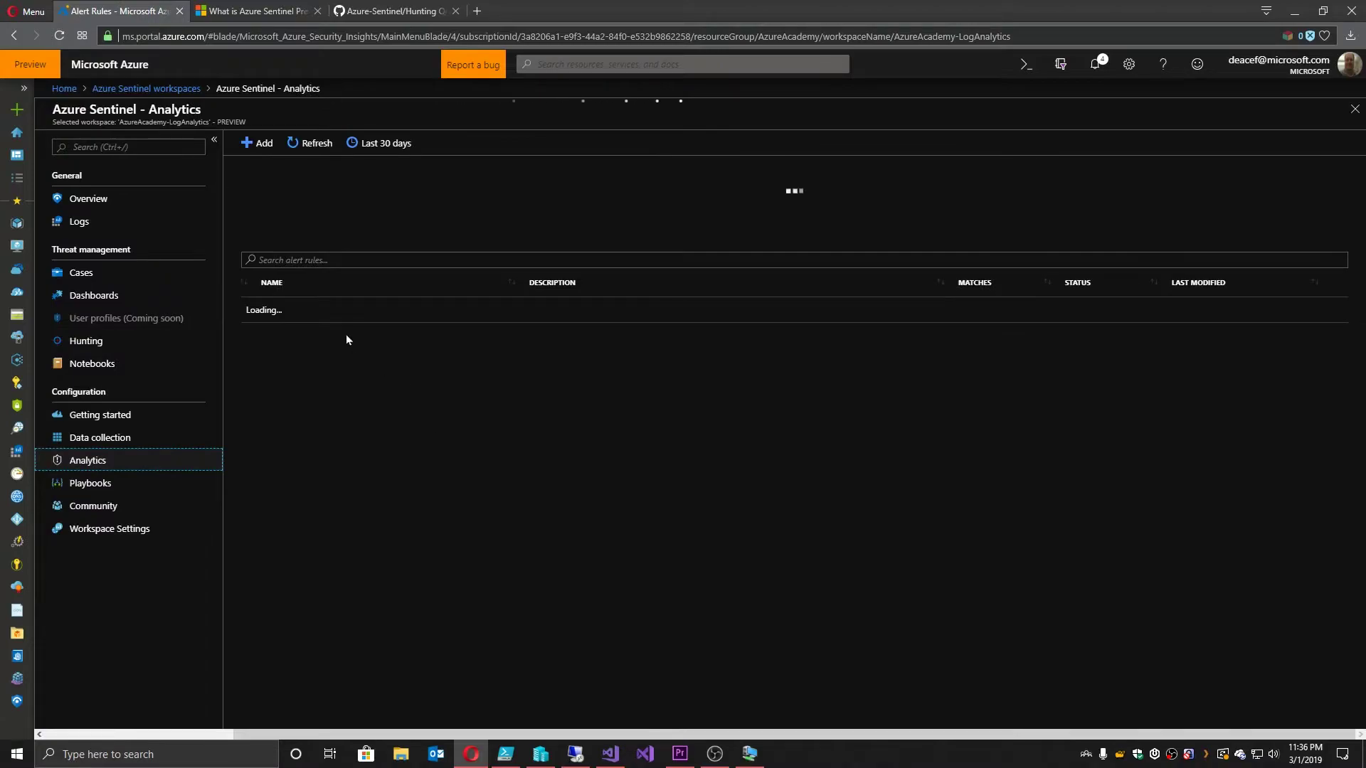
left_click(258, 143)
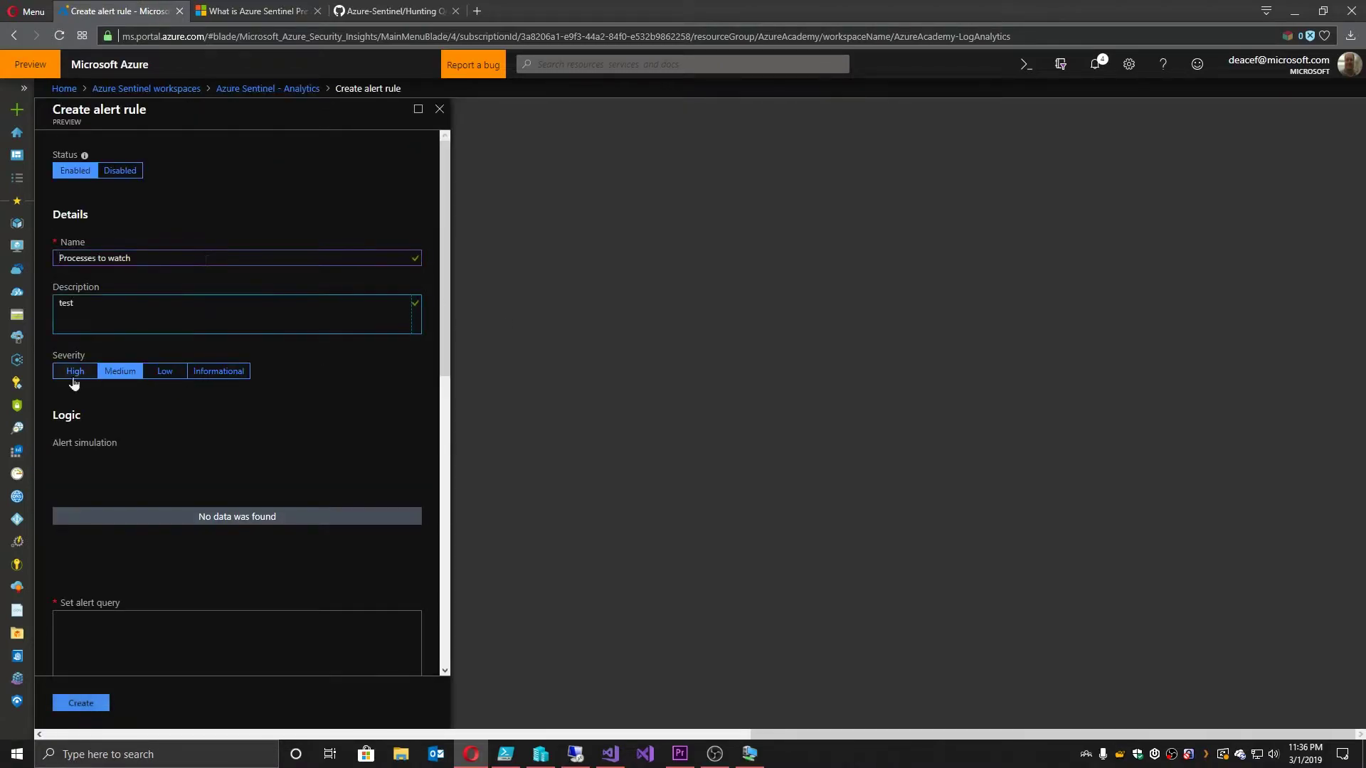
left_click(74, 371)
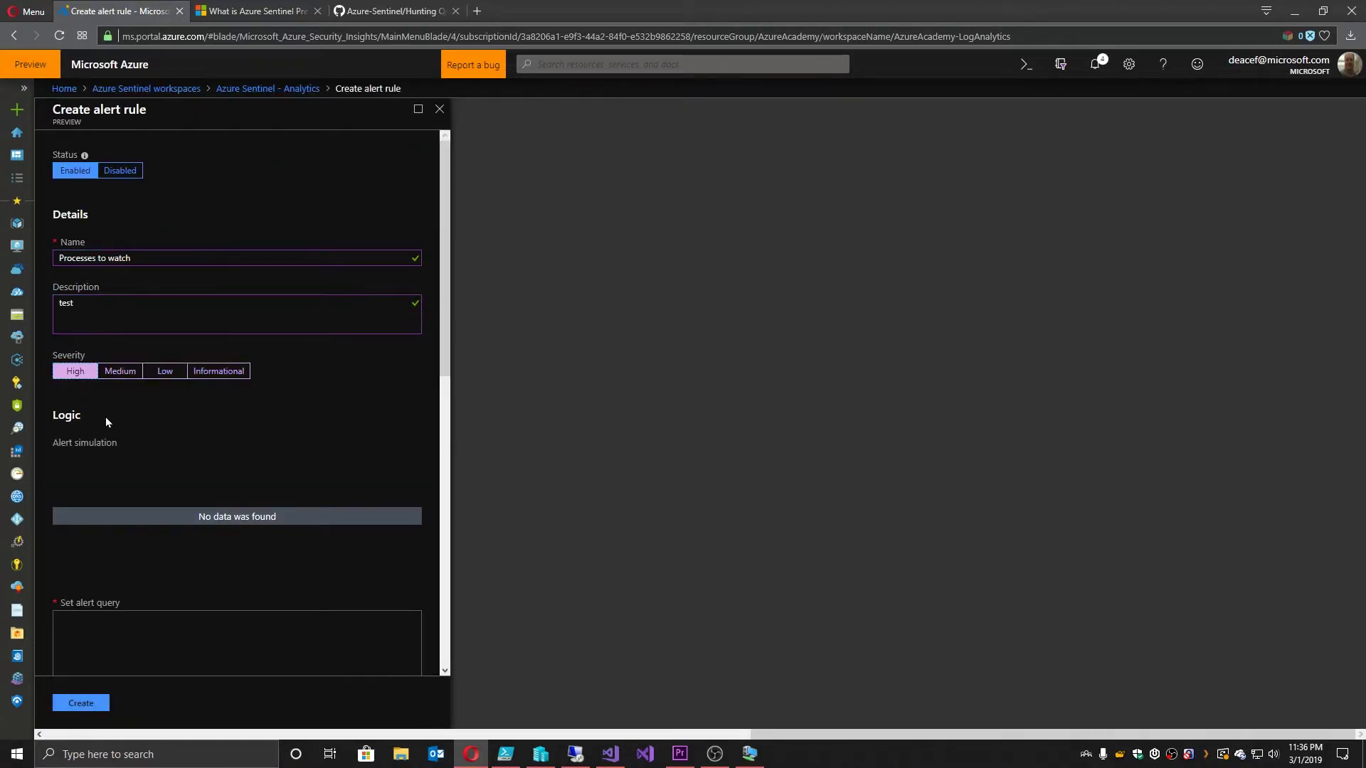
left_click(159, 639)
key("ctrl+v")
Step: Set the alert rule to trigger when query results exceed a threshold of 5
scroll(370, 561, "down", 4)
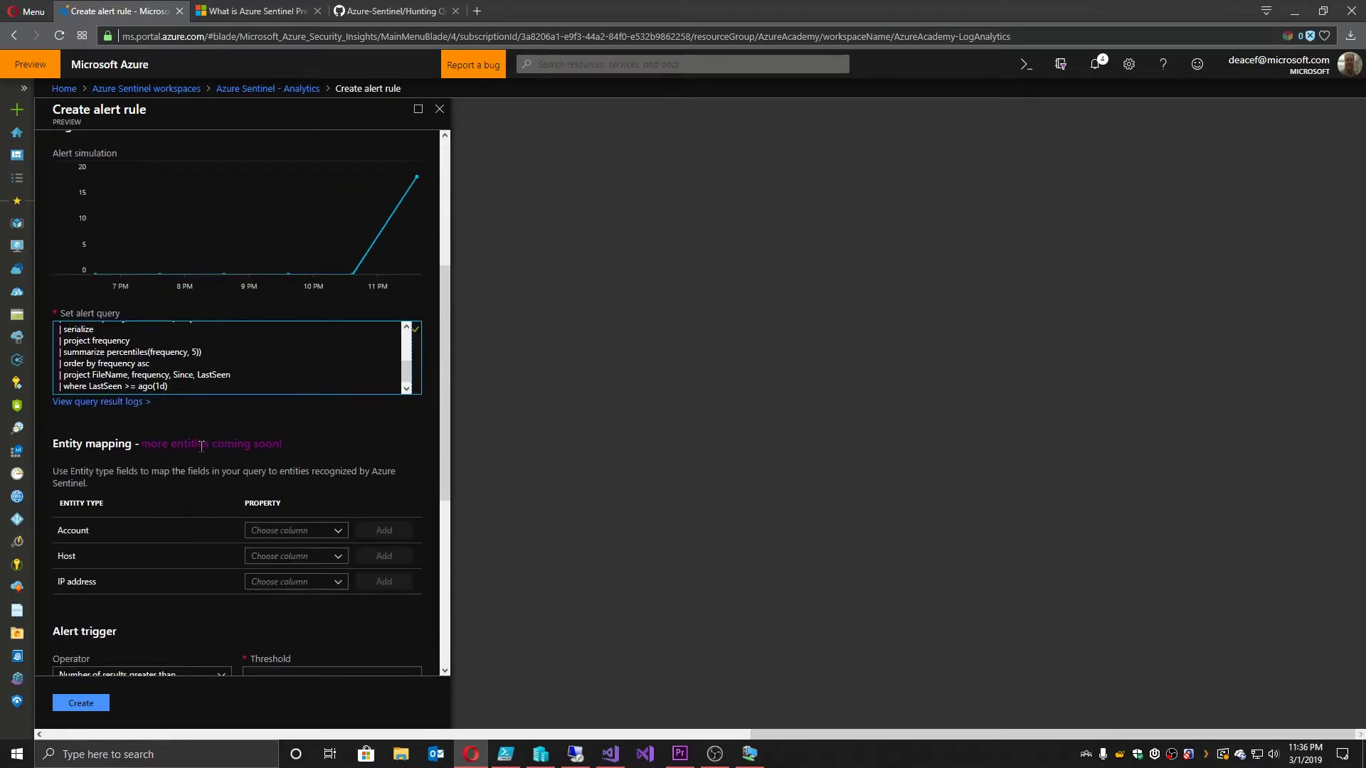
scroll(200, 359, "up", 3)
scroll(292, 271, "up", 2)
scroll(291, 283, "up", 1)
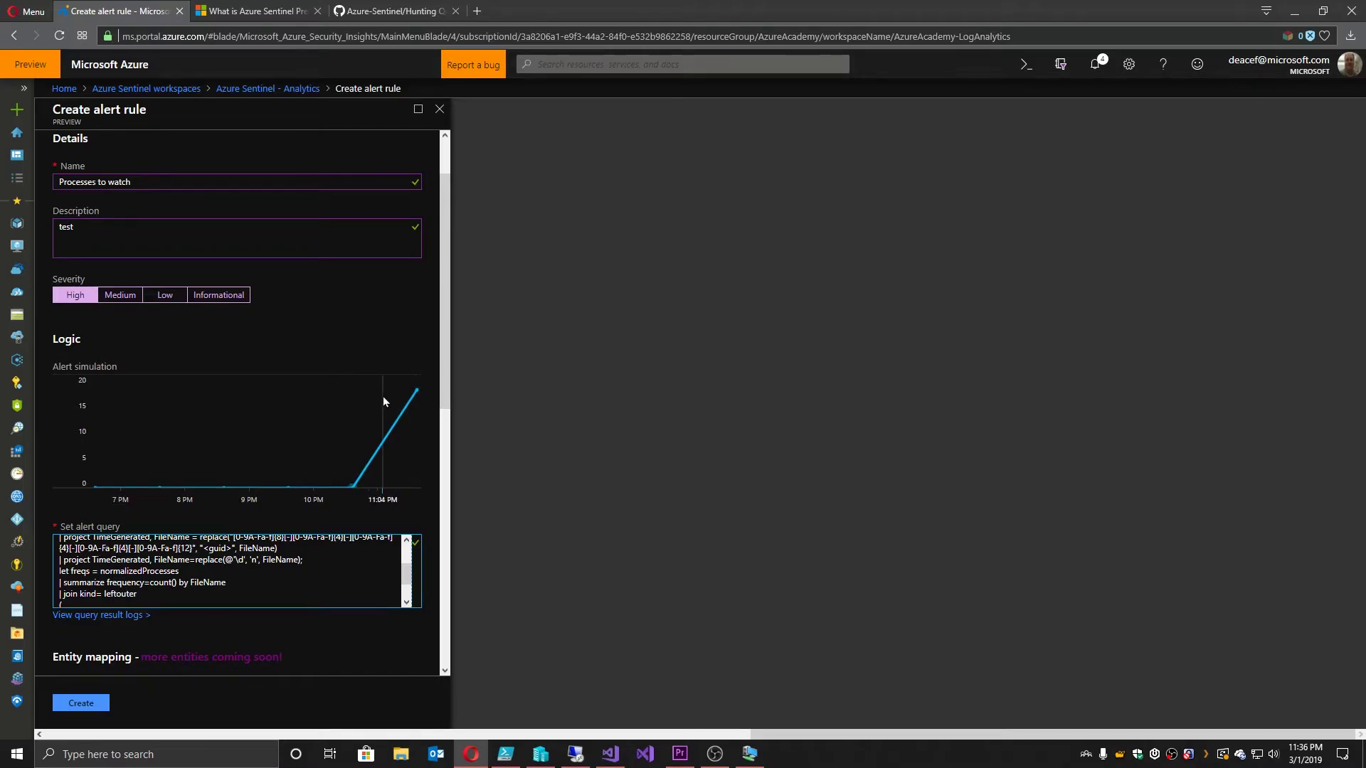
scroll(383, 396, "down", 5)
left_click(290, 463)
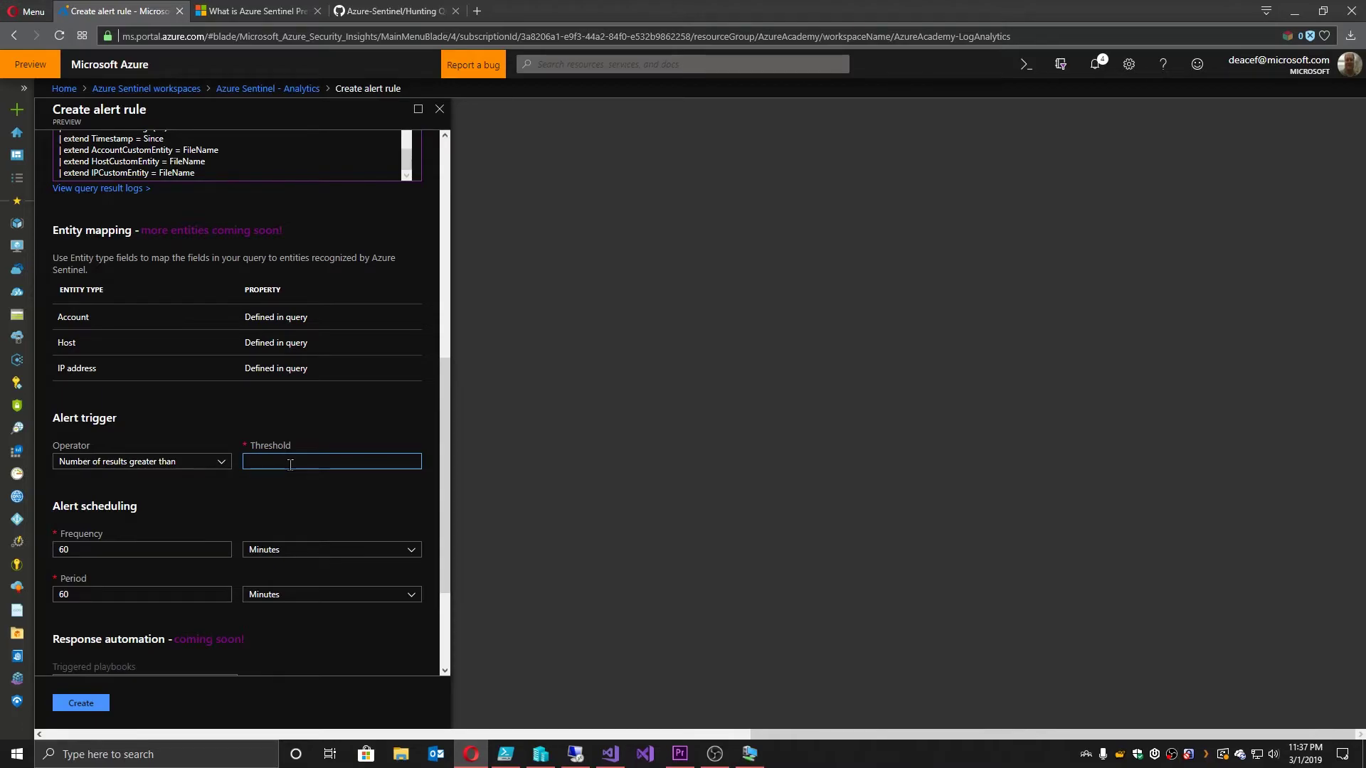
type("5")
key("Tab")
scroll(284, 526, "down", 2)
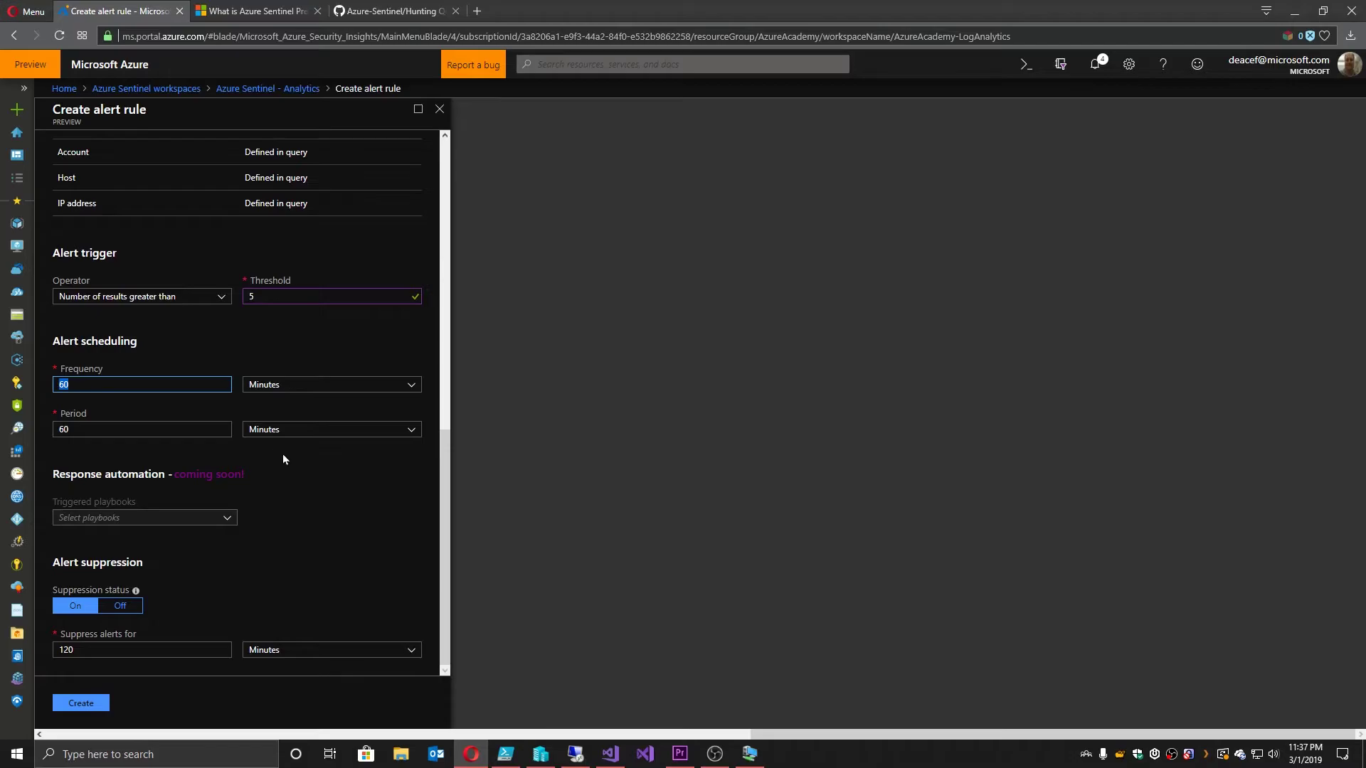
scroll(271, 431, "up", 1)
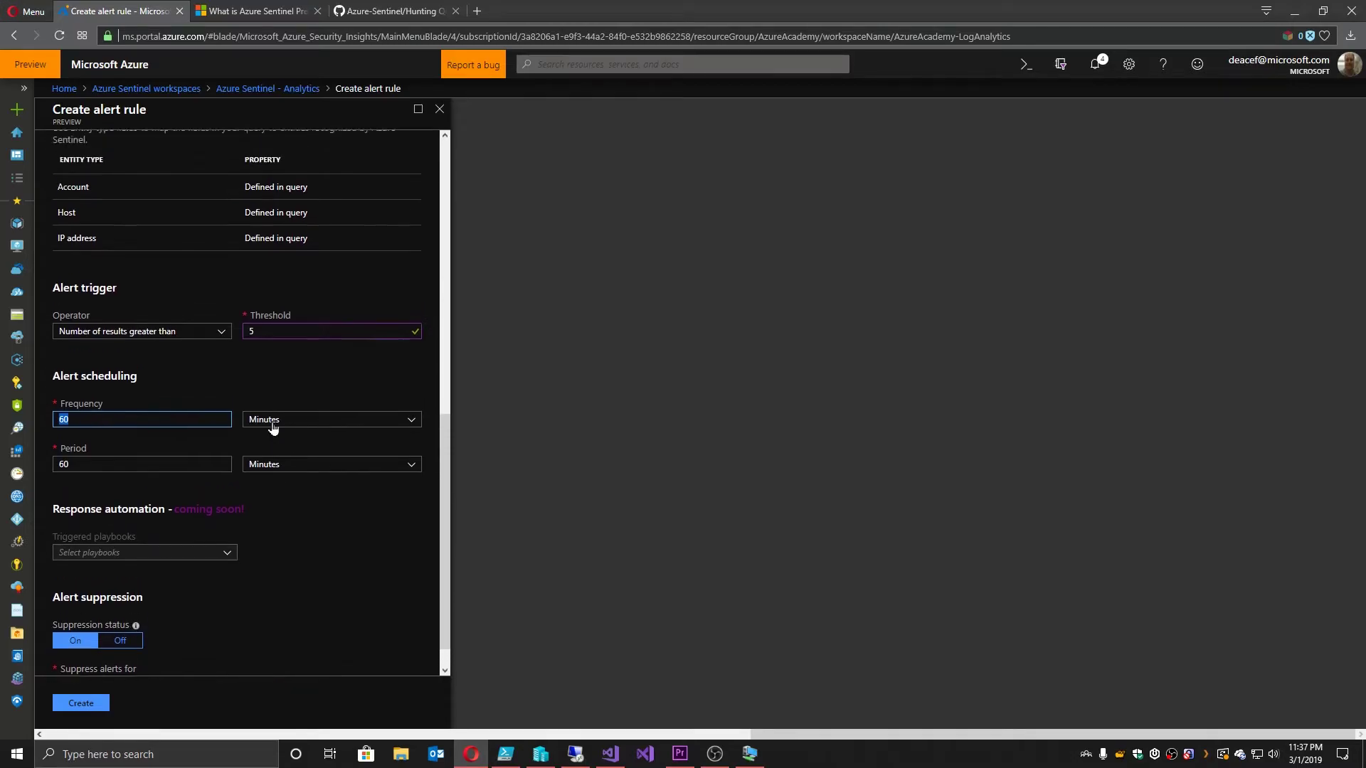
scroll(272, 420, "up", 8)
scroll(279, 413, "down", 3)
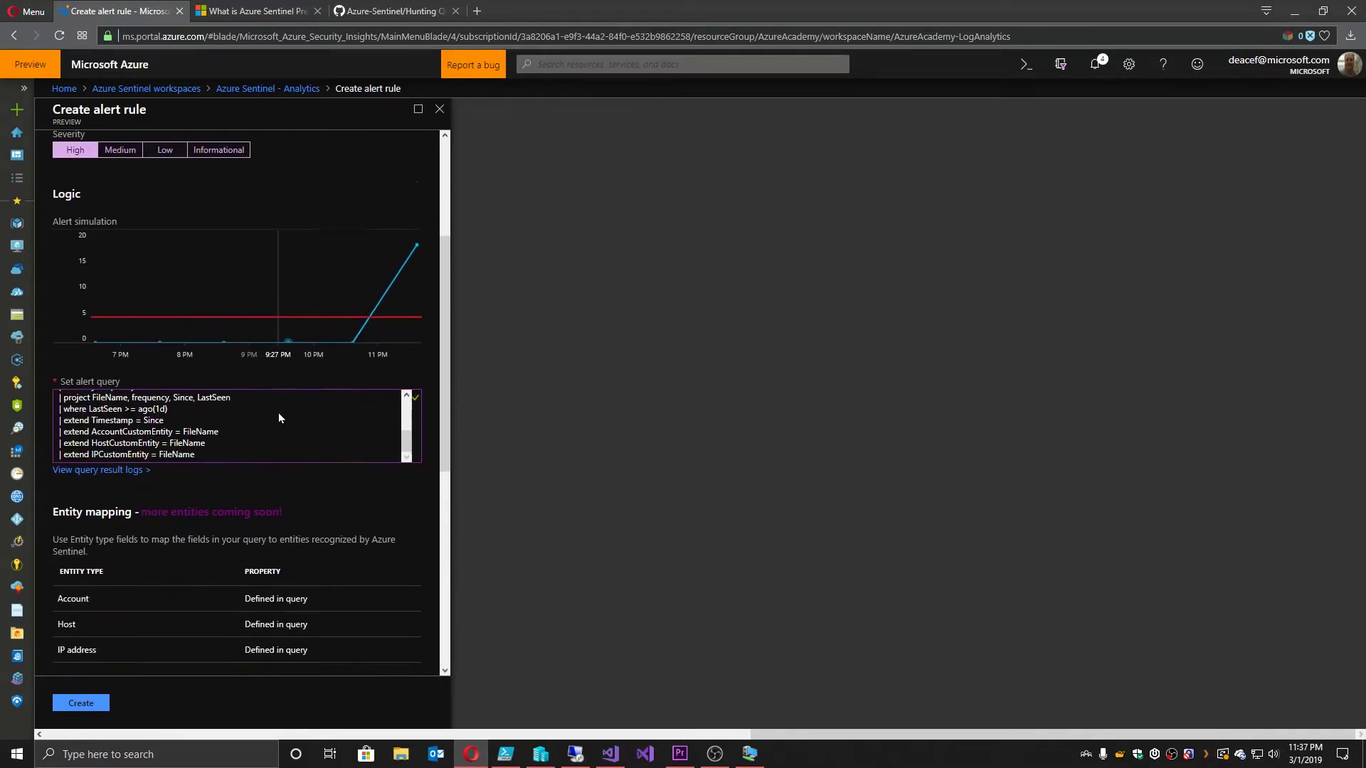
scroll(279, 418, "down", 1)
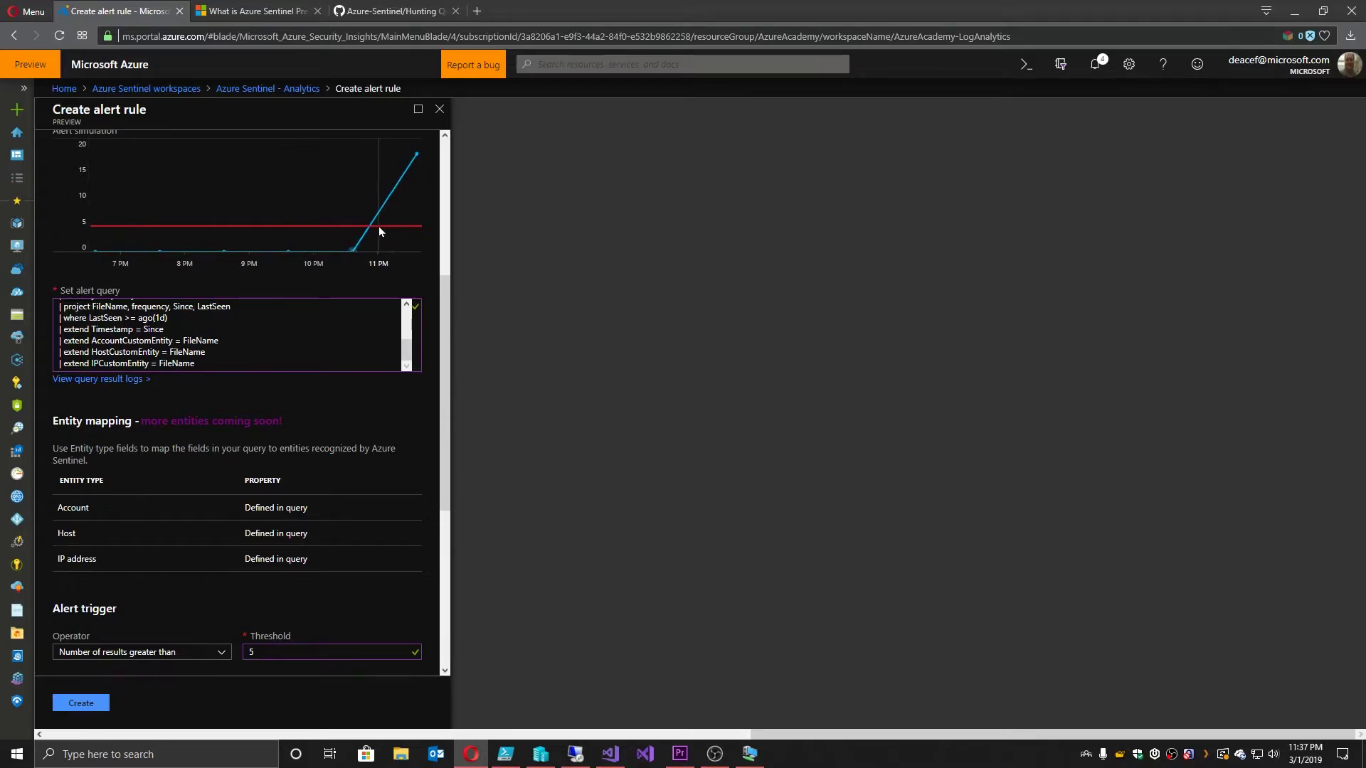
scroll(344, 415, "down", 4)
Step: Create the Processes to watch alert rule and return to the Hunting page
left_click(80, 704)
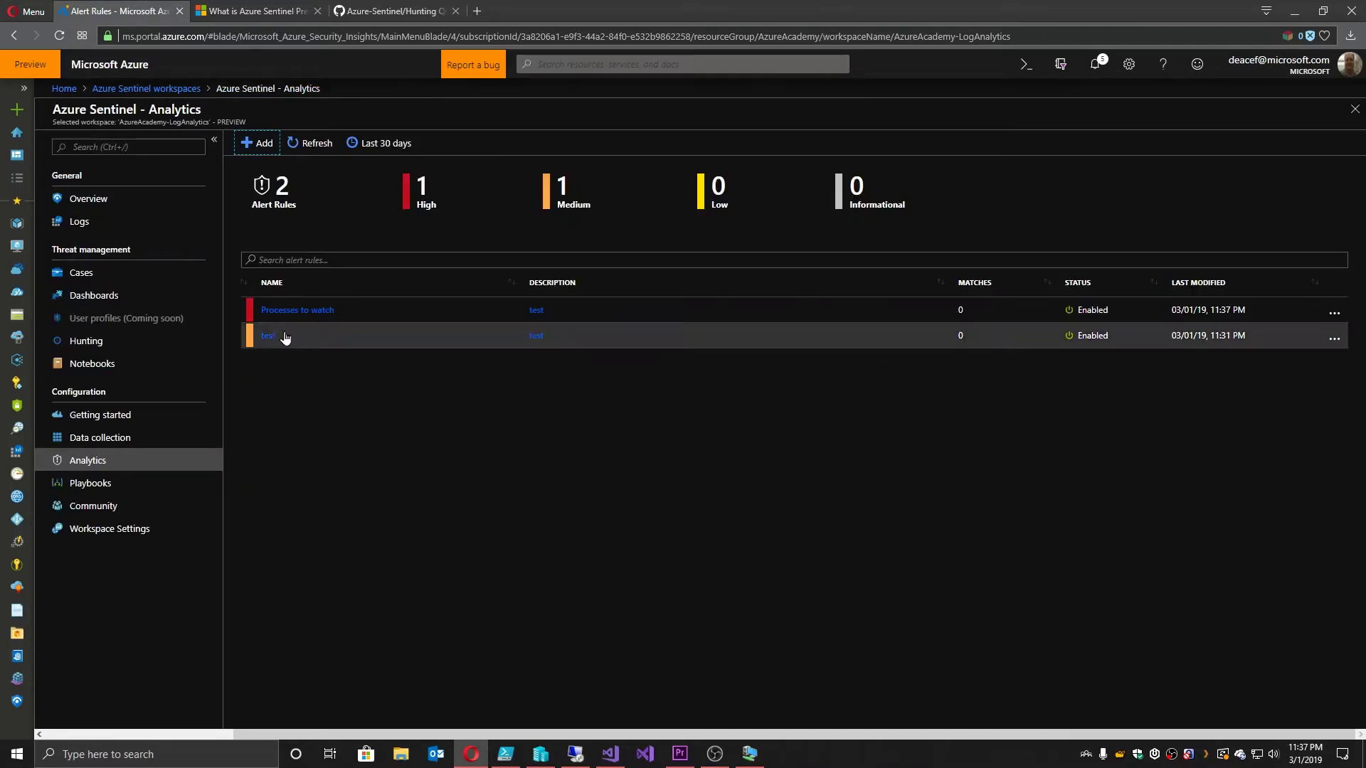
left_click(97, 344)
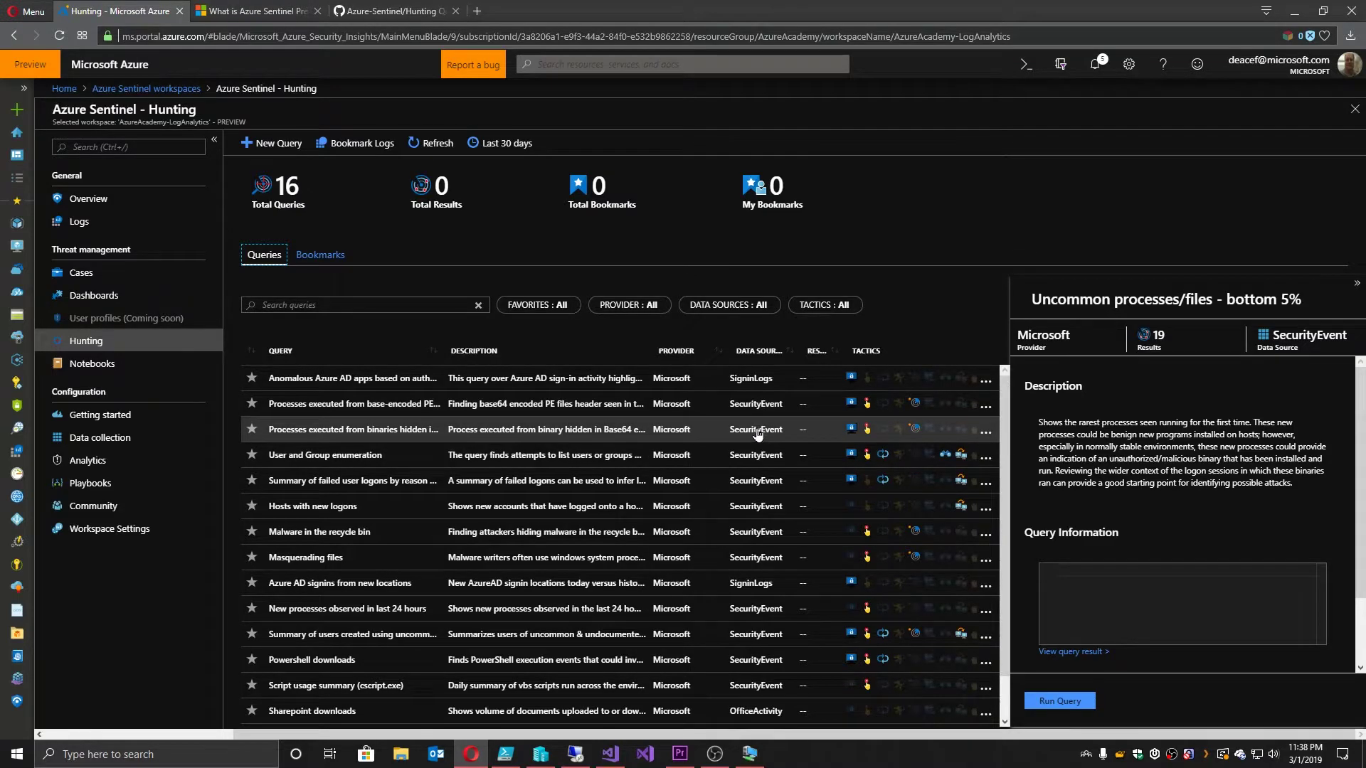
scroll(758, 435, "down", 1)
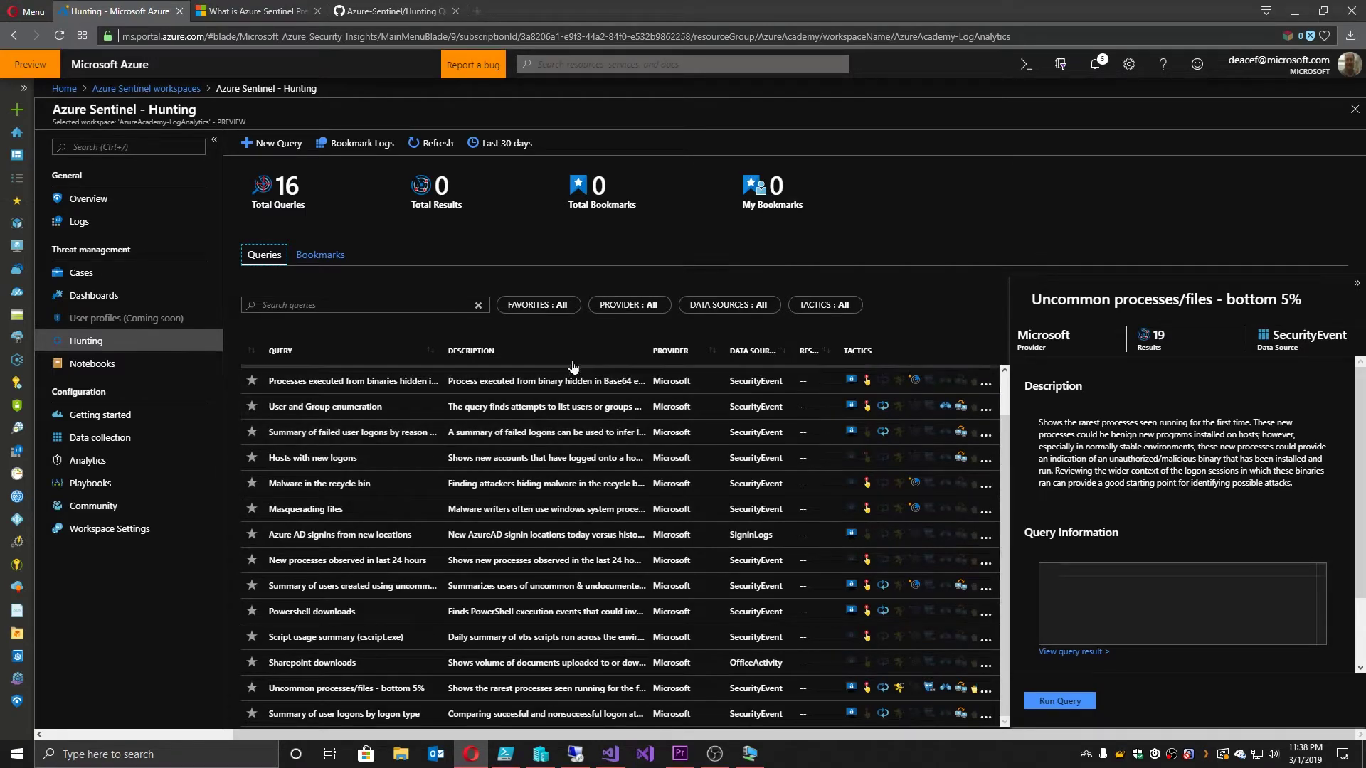
Step: Clone the new-processes hunting query as a new custom query named Azure Academy Sentinel
left_click(986, 562)
left_click(1016, 635)
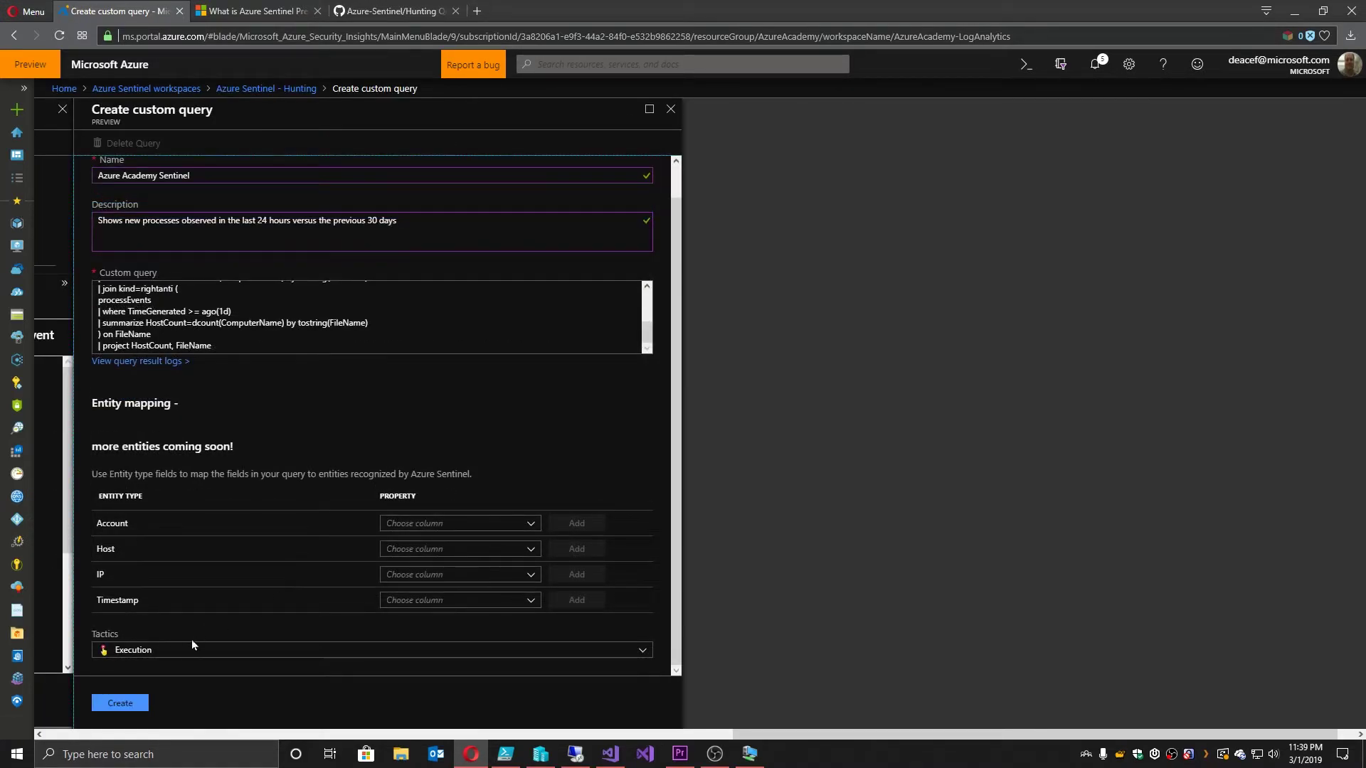
left_click(176, 650)
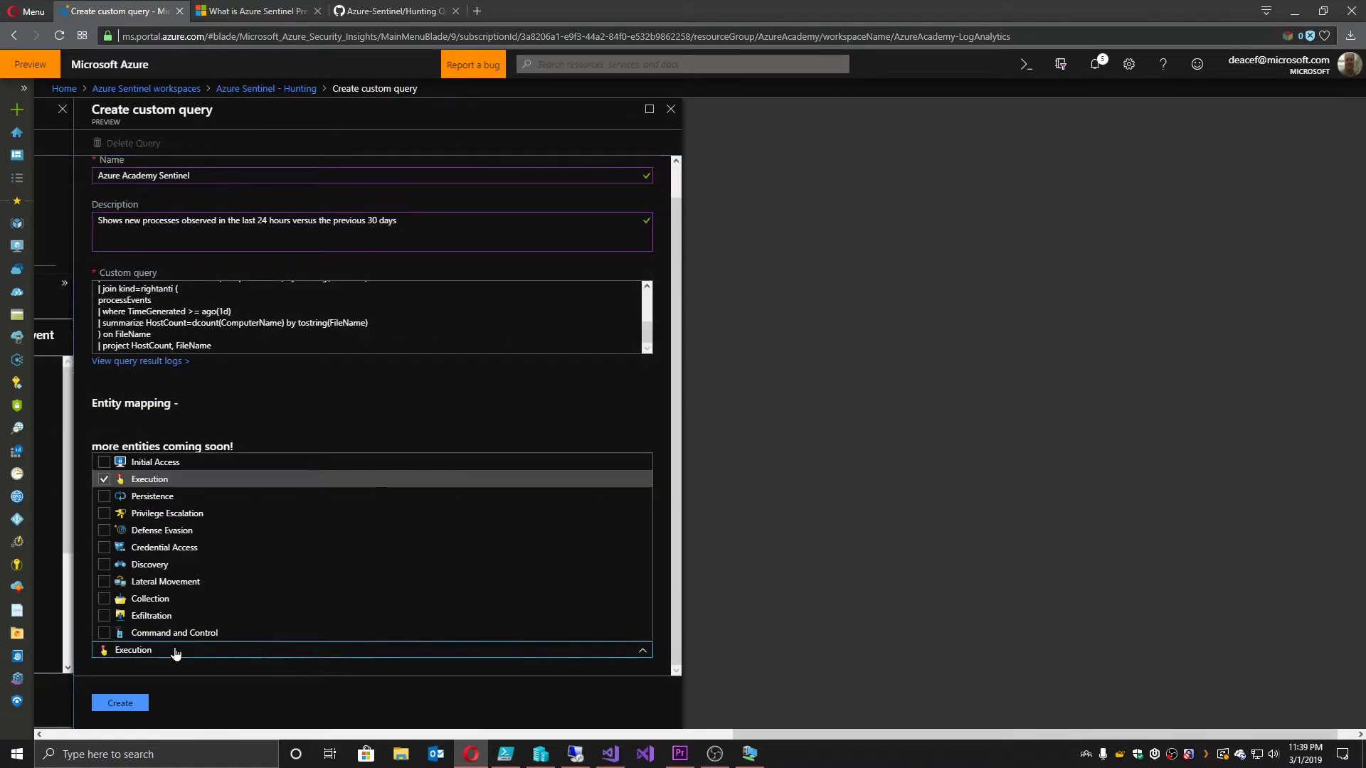
Step: Tick 11 tactics, including Command and Control, Collection, Discovery and Initial Access, and create the query
left_click(105, 634)
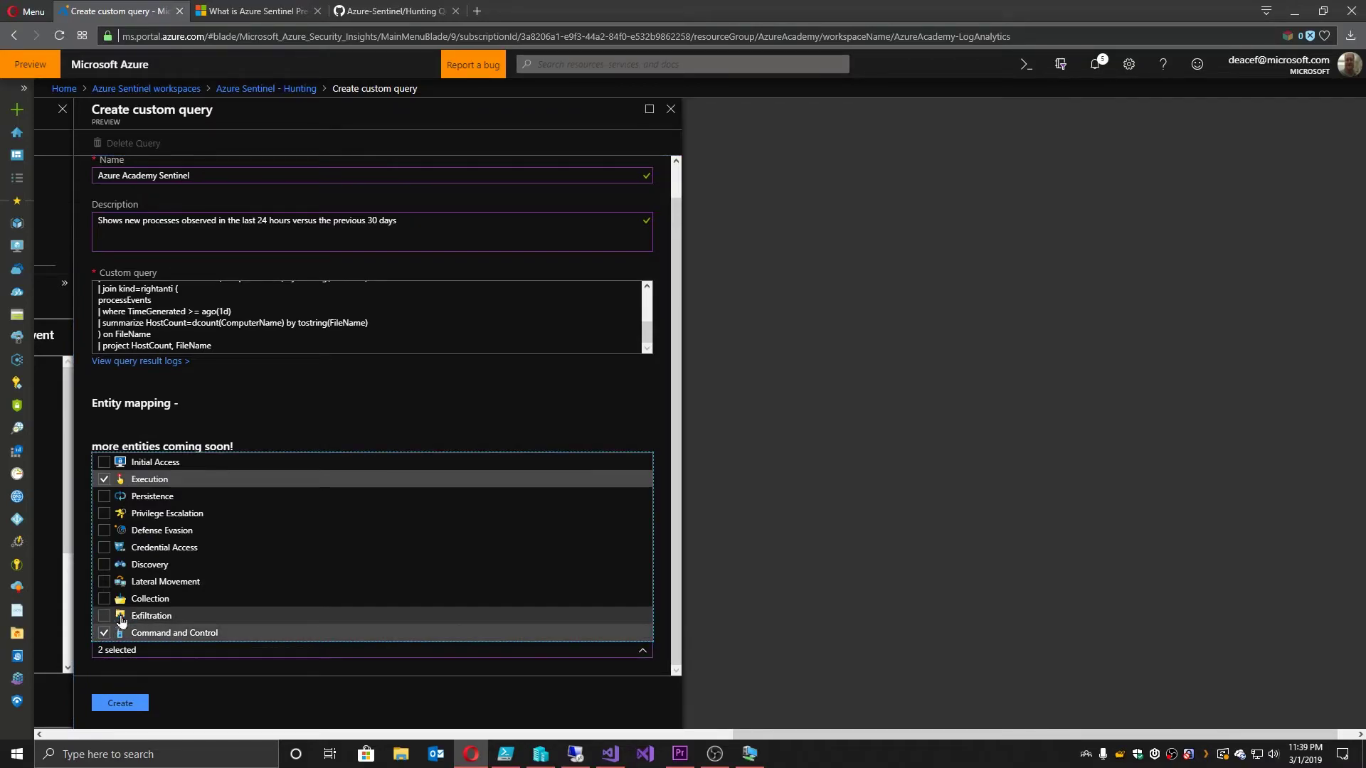
left_click(105, 599)
left_click(105, 582)
left_click(105, 564)
left_click(104, 548)
left_click(105, 530)
left_click(104, 514)
left_click(104, 497)
left_click(105, 462)
left_click(186, 690)
left_click(124, 704)
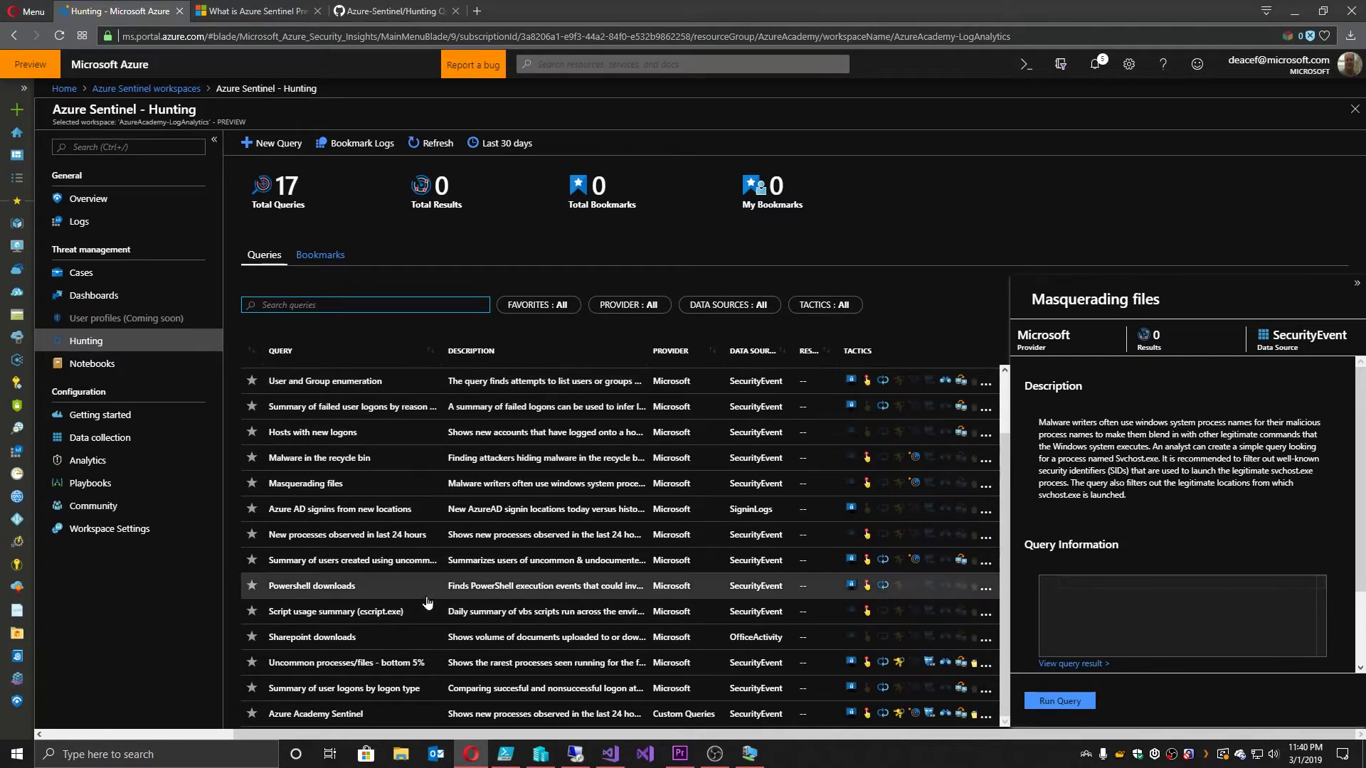
Step: View the Azure Academy Sentinel query's 37 log results and expand the smartscreen.exe row's options
left_click(254, 718)
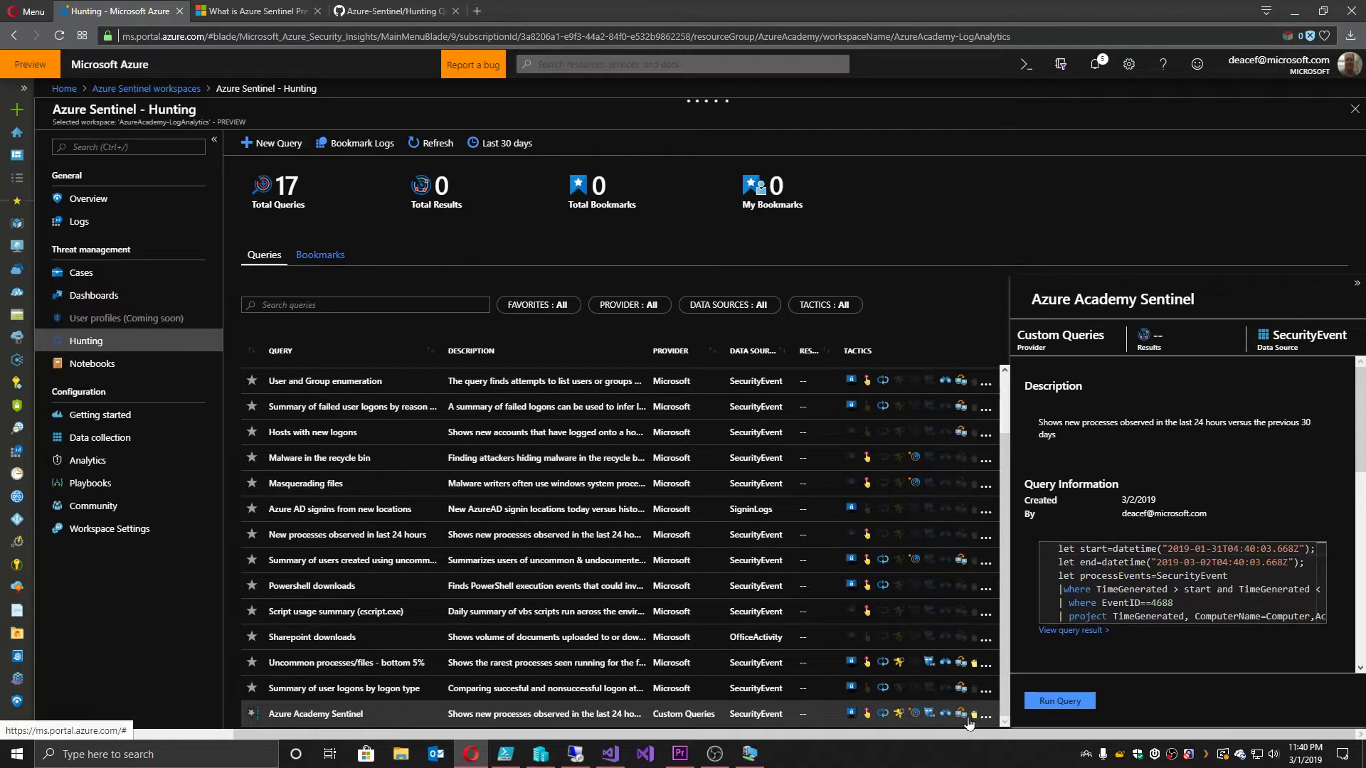
left_click(1088, 626)
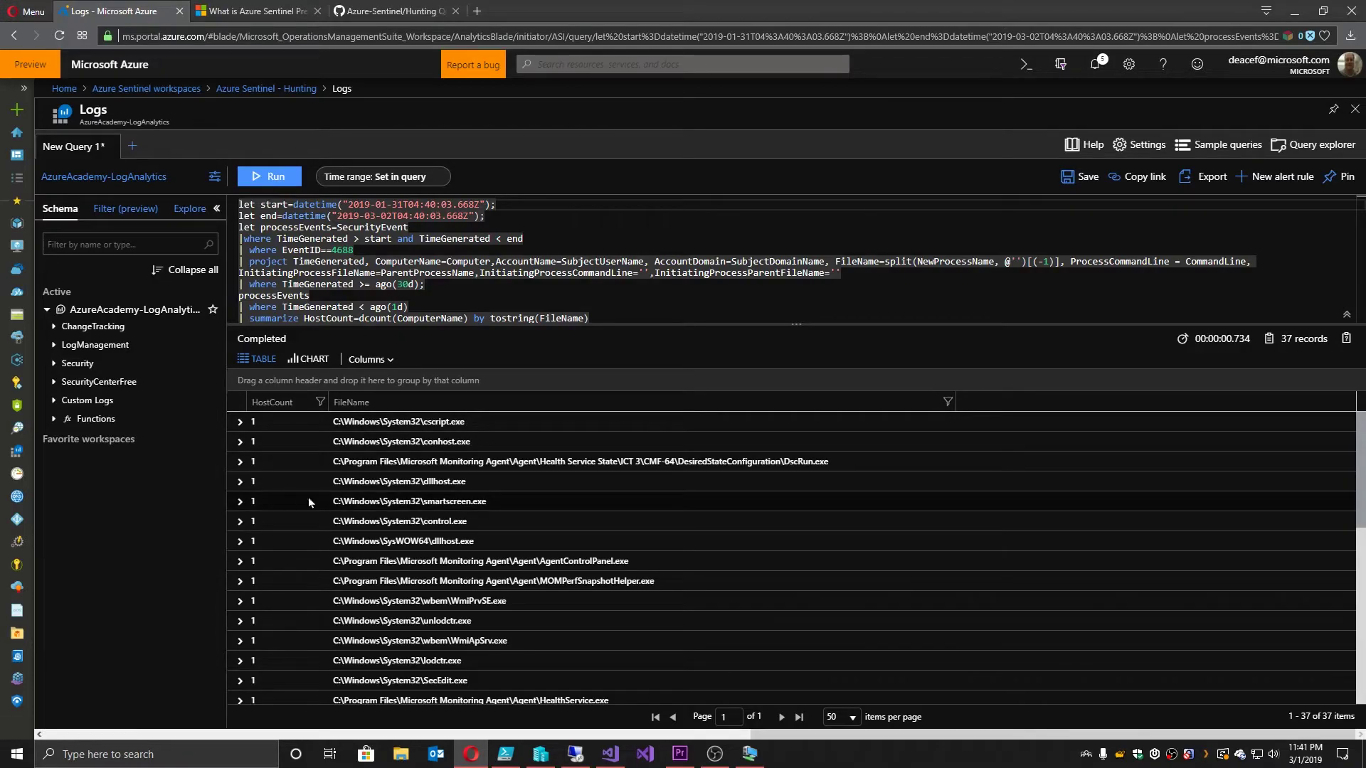
left_click(239, 502)
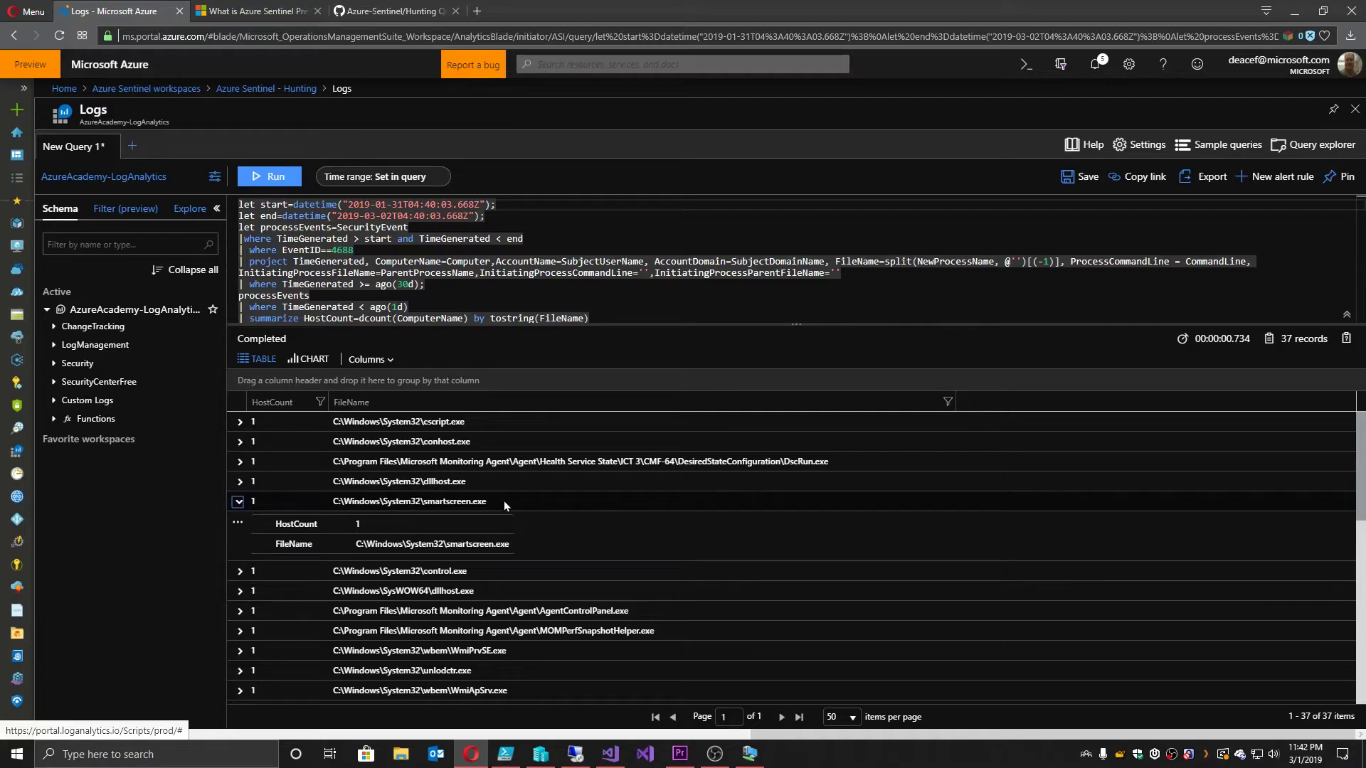
left_click(240, 526)
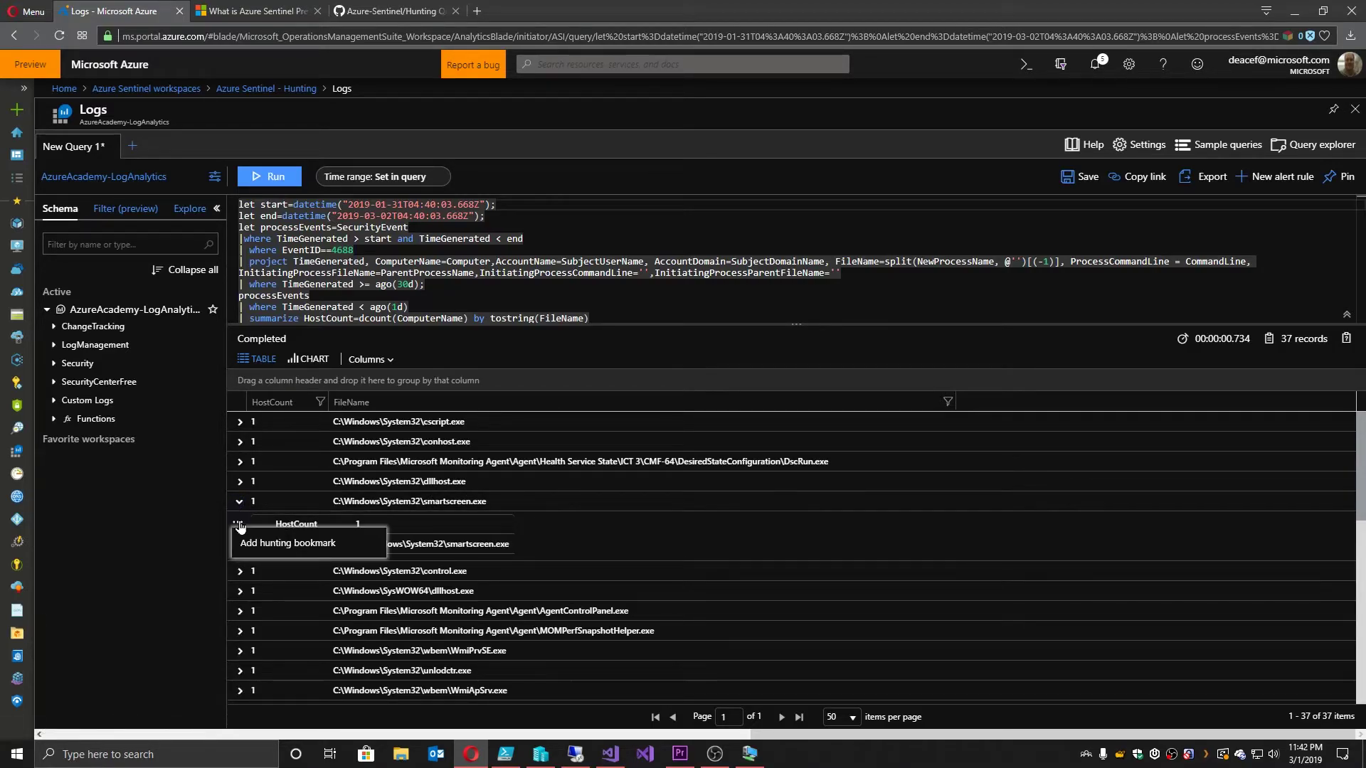
Step: Start a hunting bookmark named Smartscreen with the note Smart Screen Activated
left_click(266, 544)
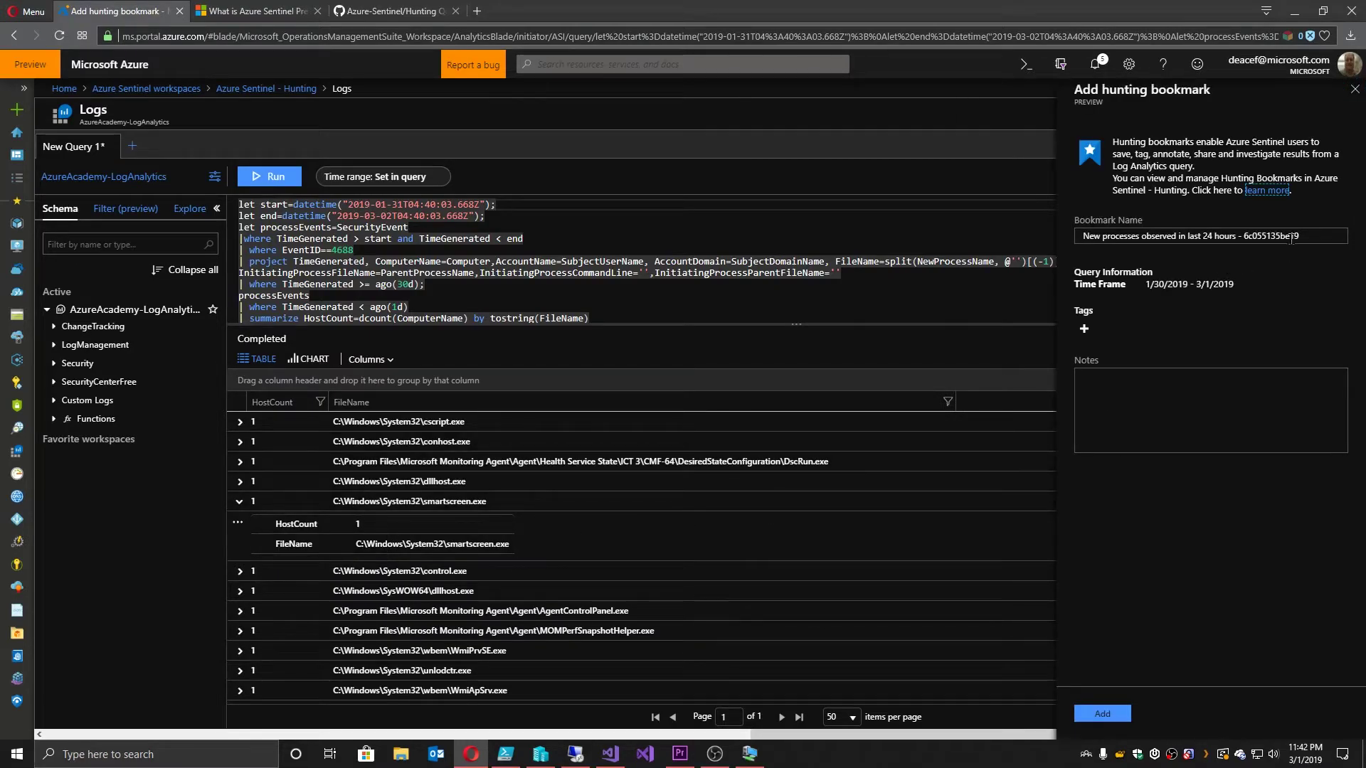
triple_click(1321, 237)
type("Smartscreen")
left_click(1204, 399)
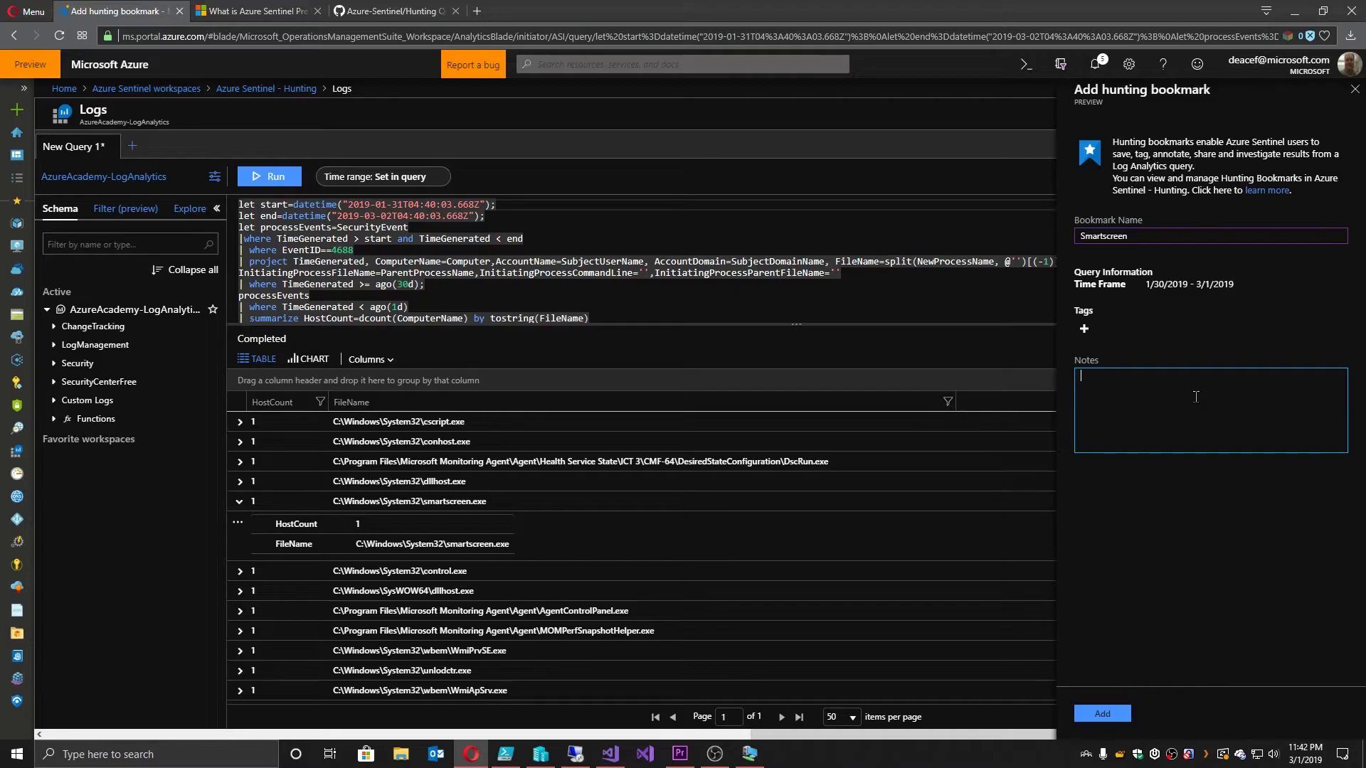
type("Smart Screen Activated")
Step: Tag the bookmark AA-Sentinel and SmartScreen and save it
left_click(1084, 328)
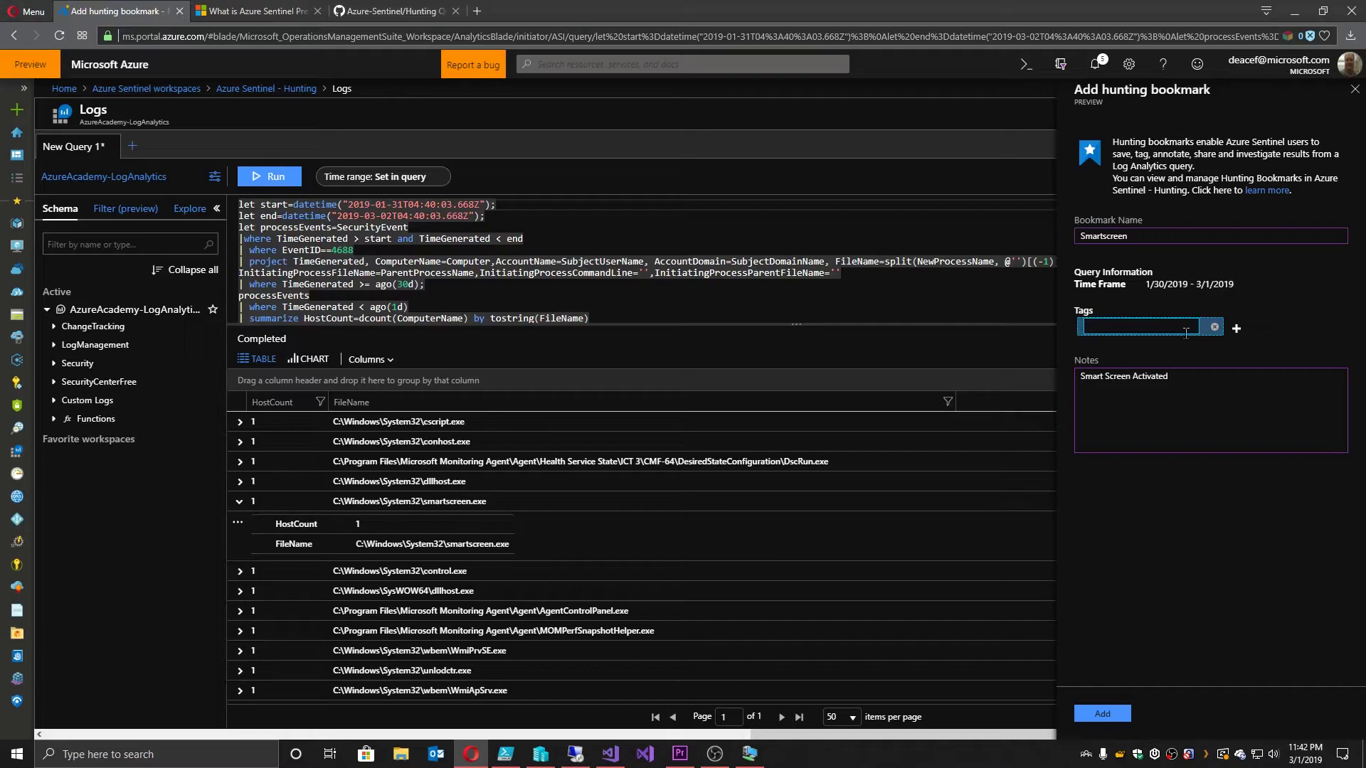
type("AA-Sentinel")
key("Return")
type("SmartScreen")
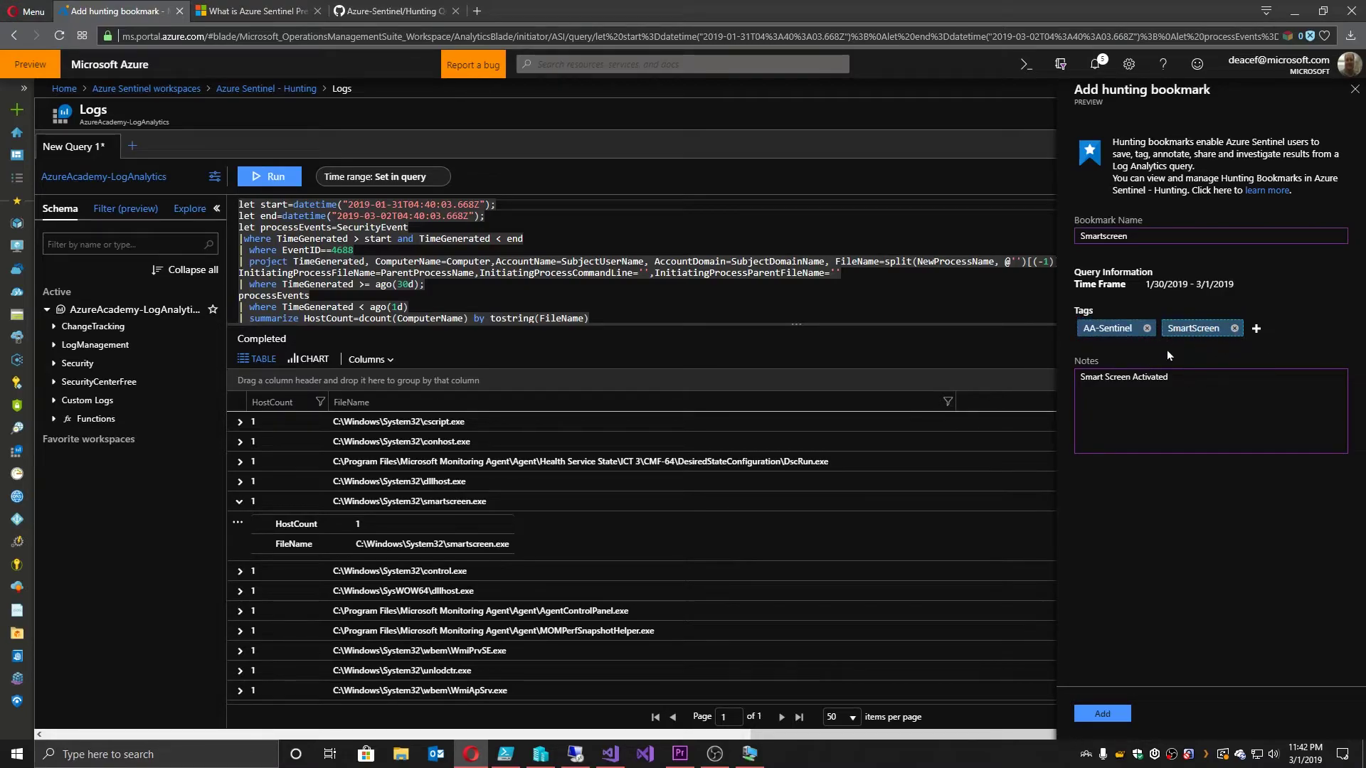
left_click(1110, 714)
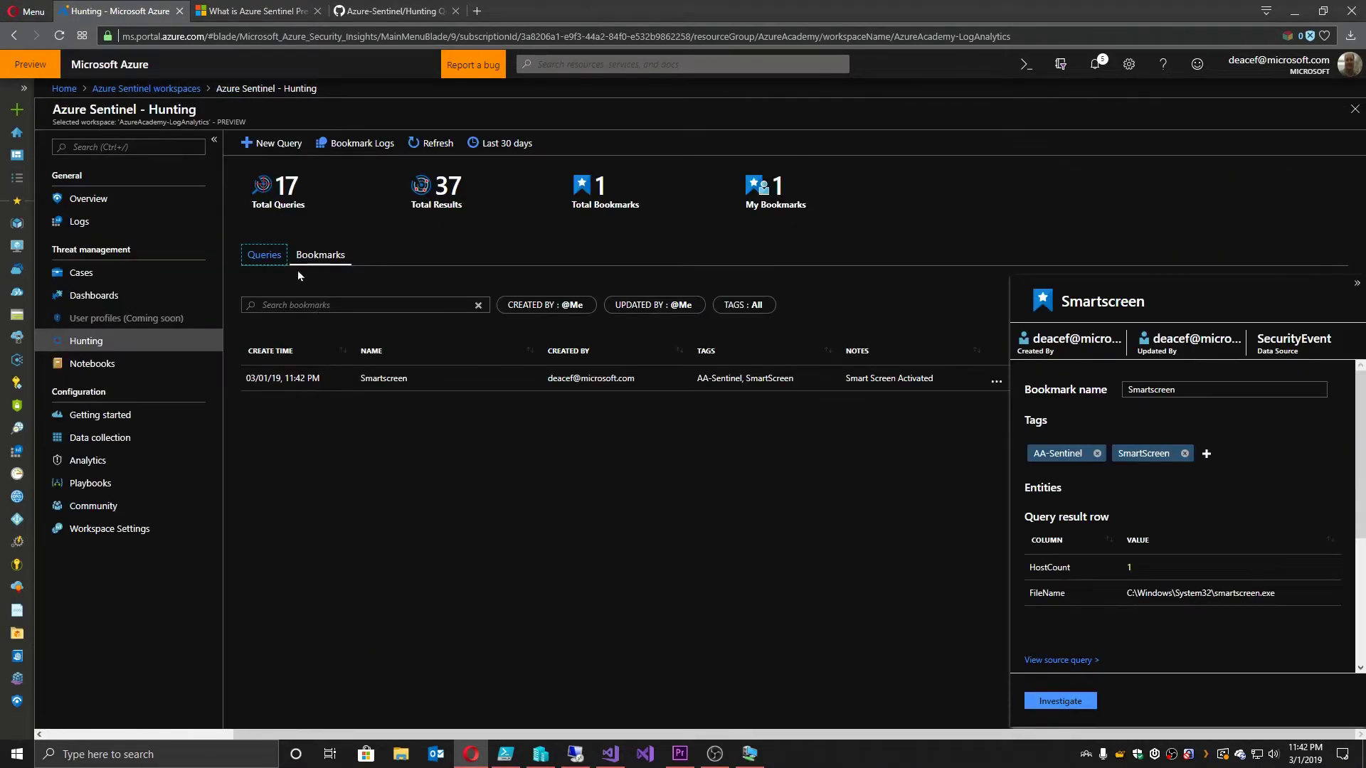
Step: Select the Smartscreen bookmark on the Bookmarks tab and investigate it
left_click(316, 258)
left_click(399, 380)
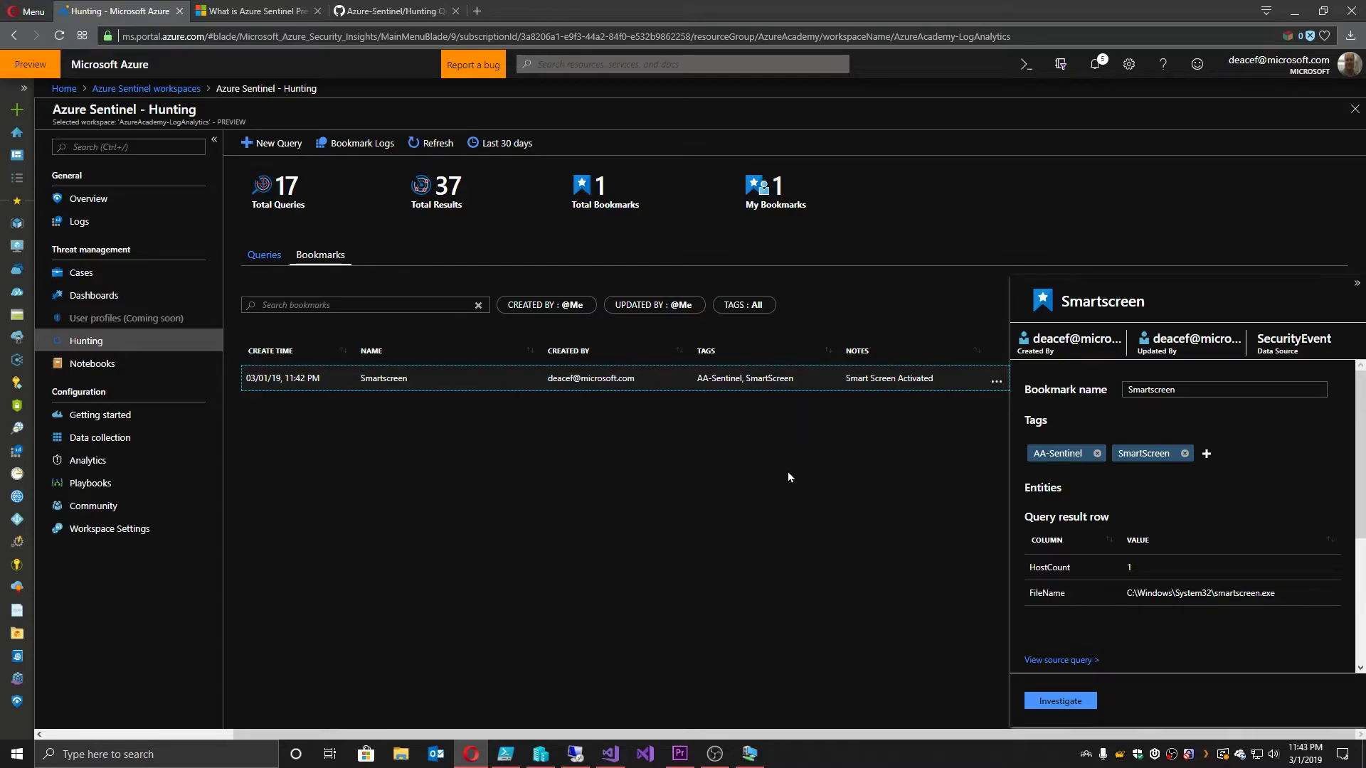
left_click(1061, 701)
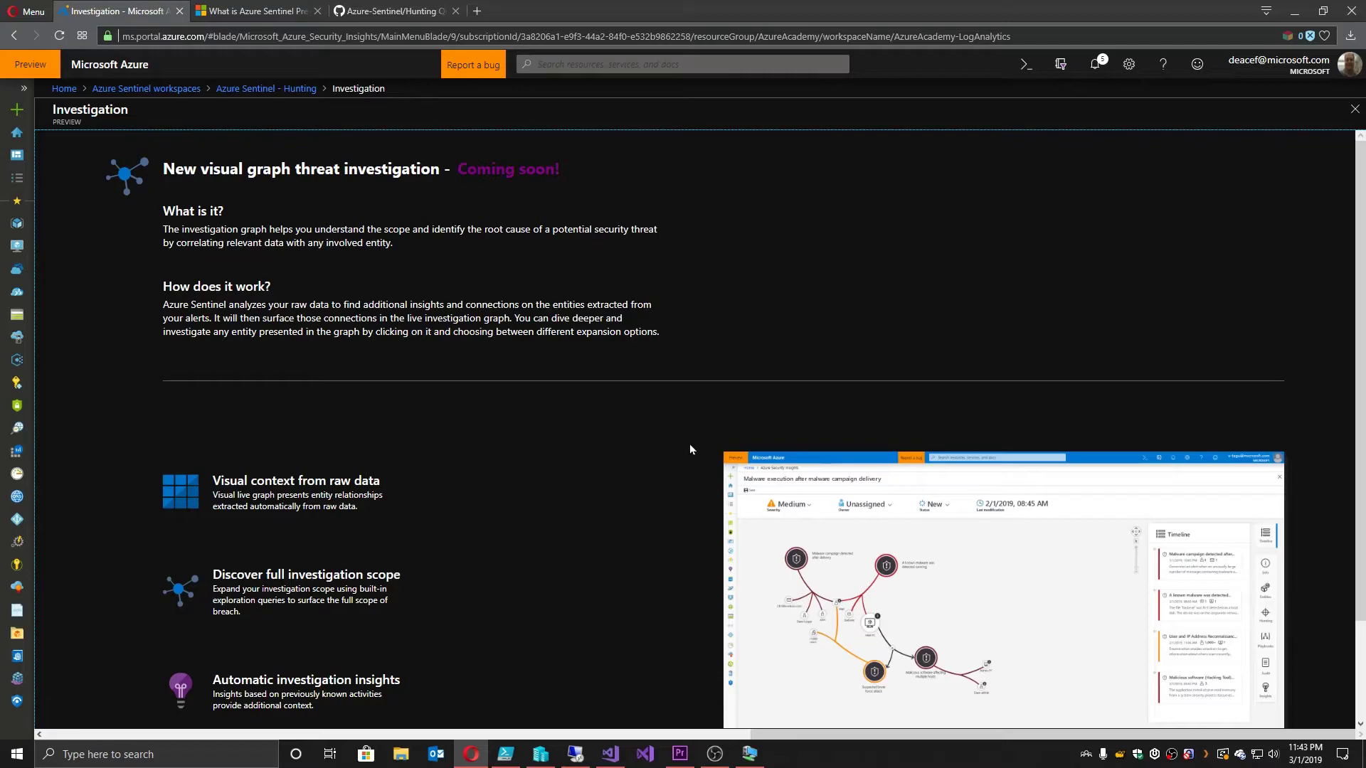
Step: Open the investigation graph private preview registration in a new browser tab
scroll(690, 450, "down", 2)
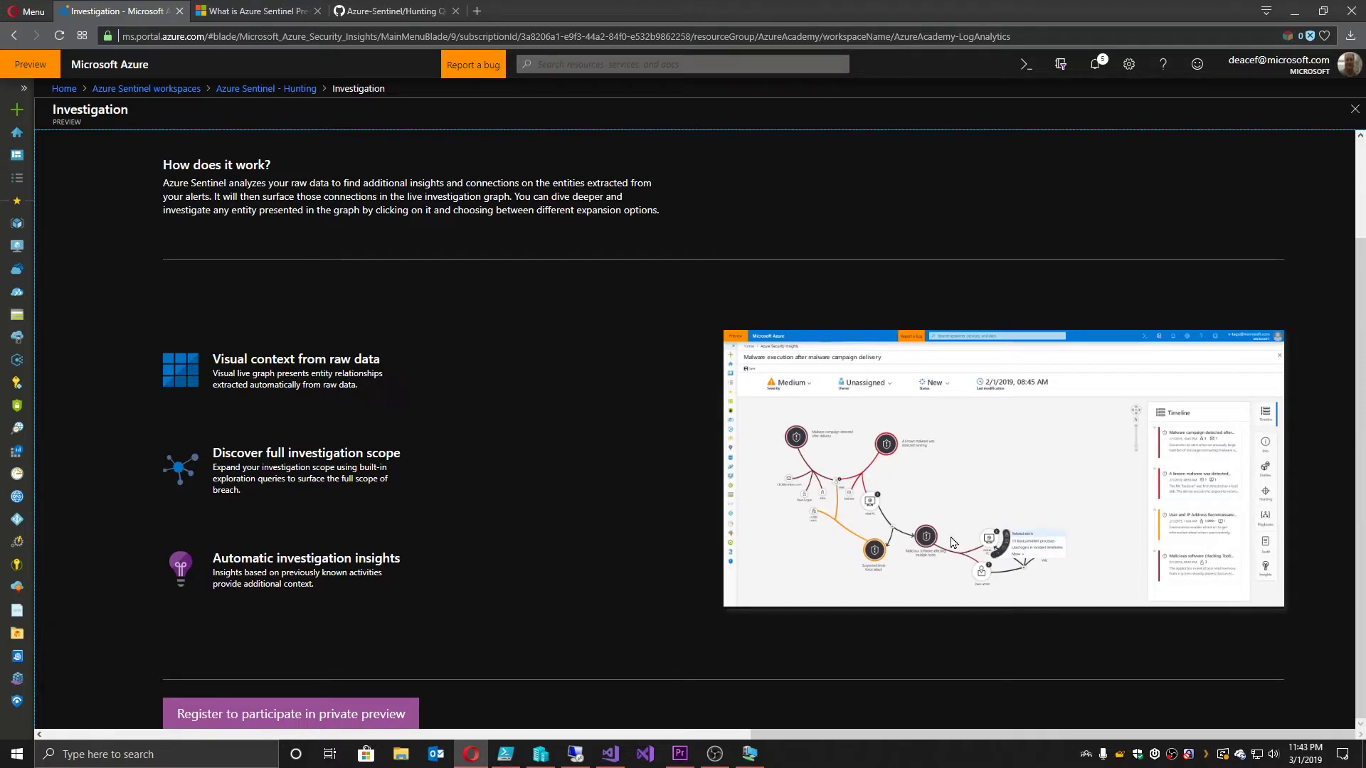
left_click(322, 710)
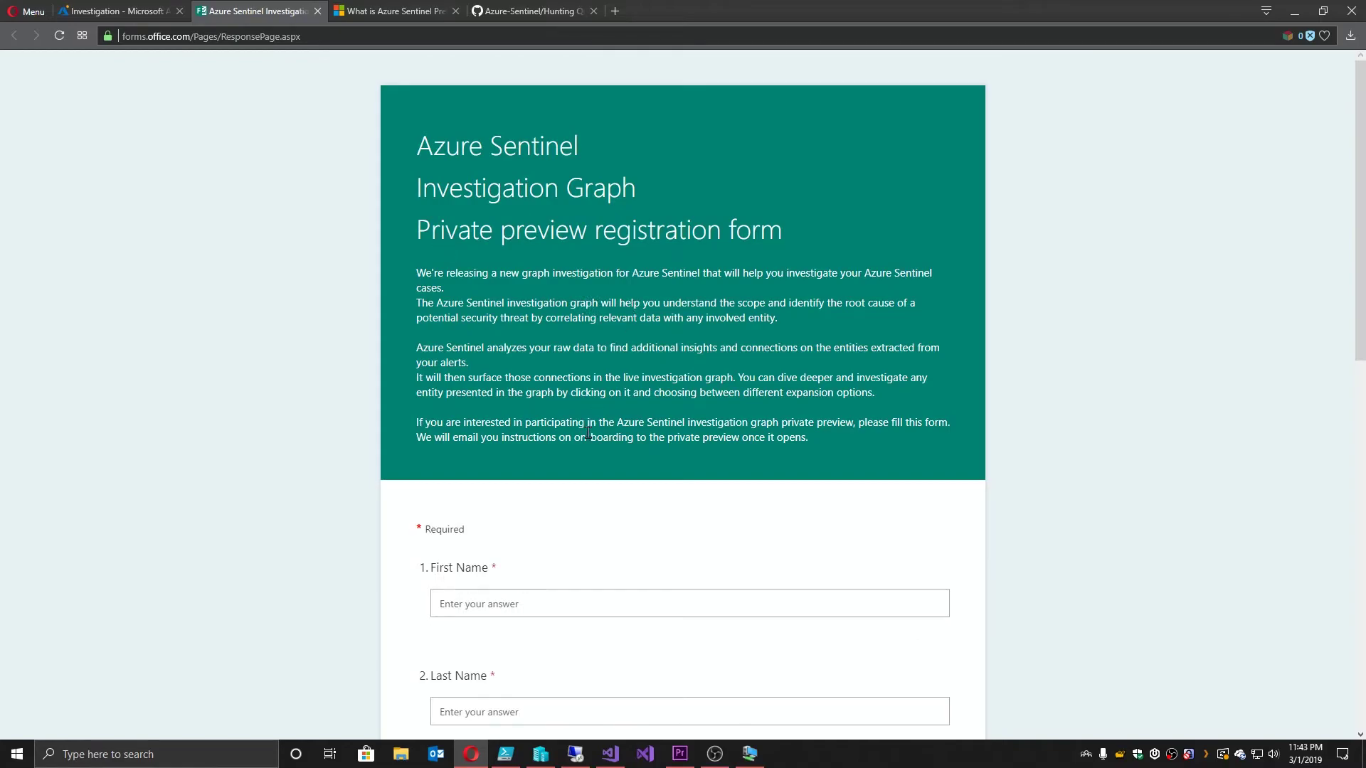
Step: Review the registration form without filling it, then return to the Investigation tab
scroll(578, 521, "down", 3)
scroll(577, 521, "down", 1)
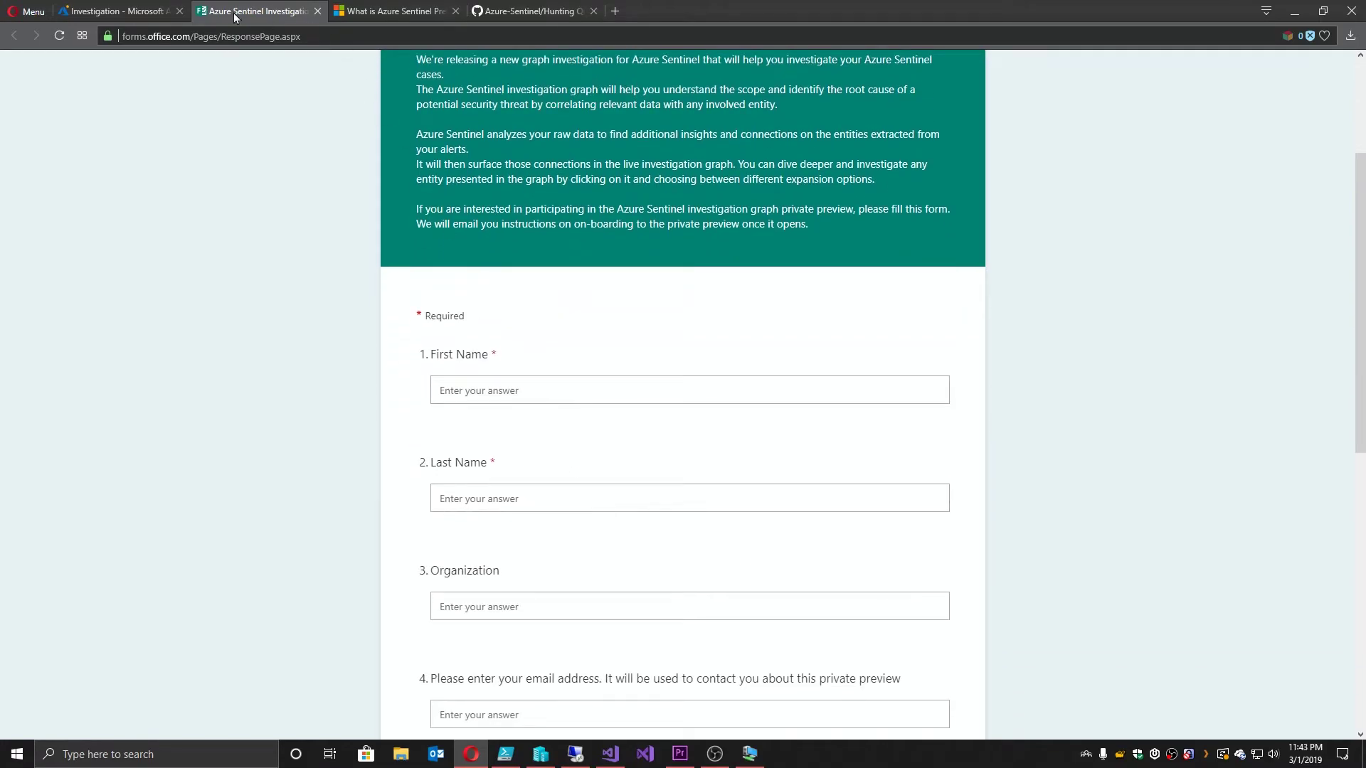
left_click(130, 10)
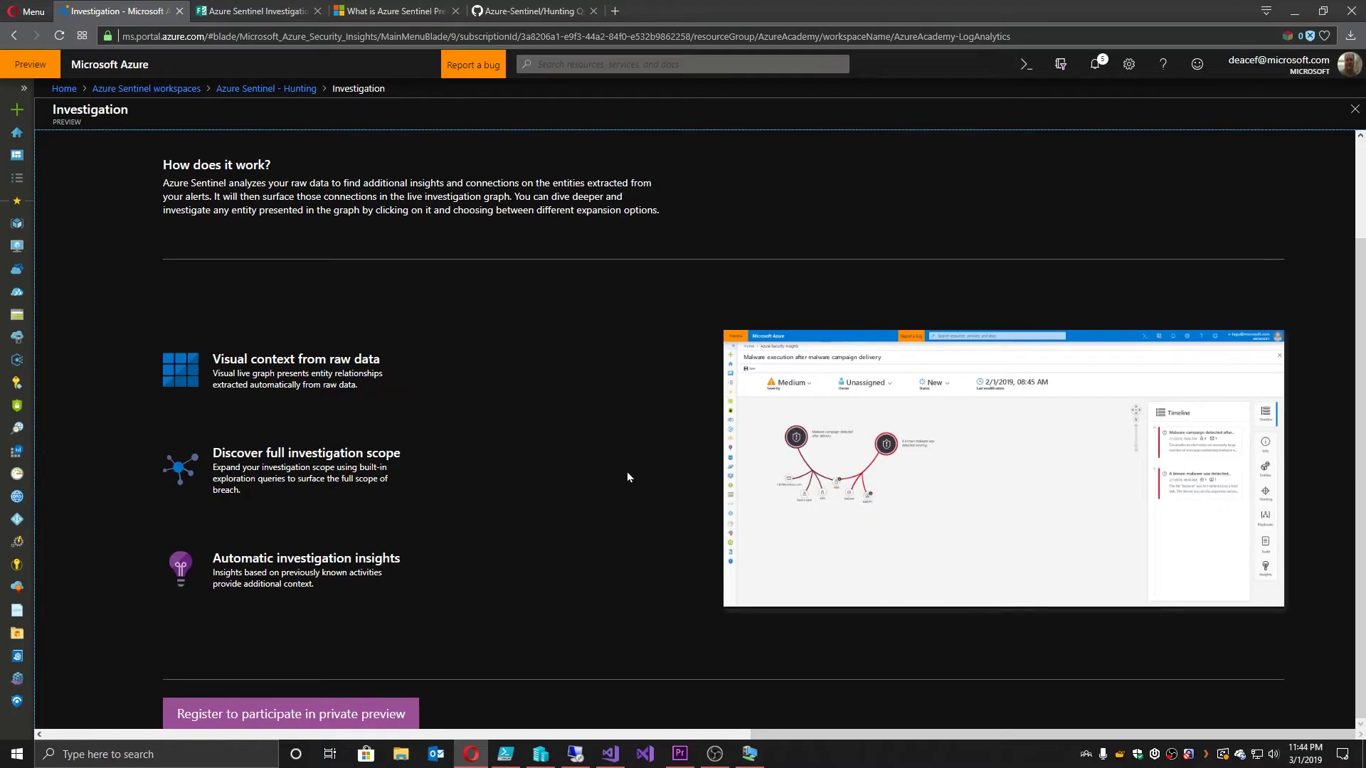
Step: Go back through the Azure Sentinel - Hunting breadcrumb and open the Notebooks page
scroll(622, 473, "up", 2)
left_click(249, 88)
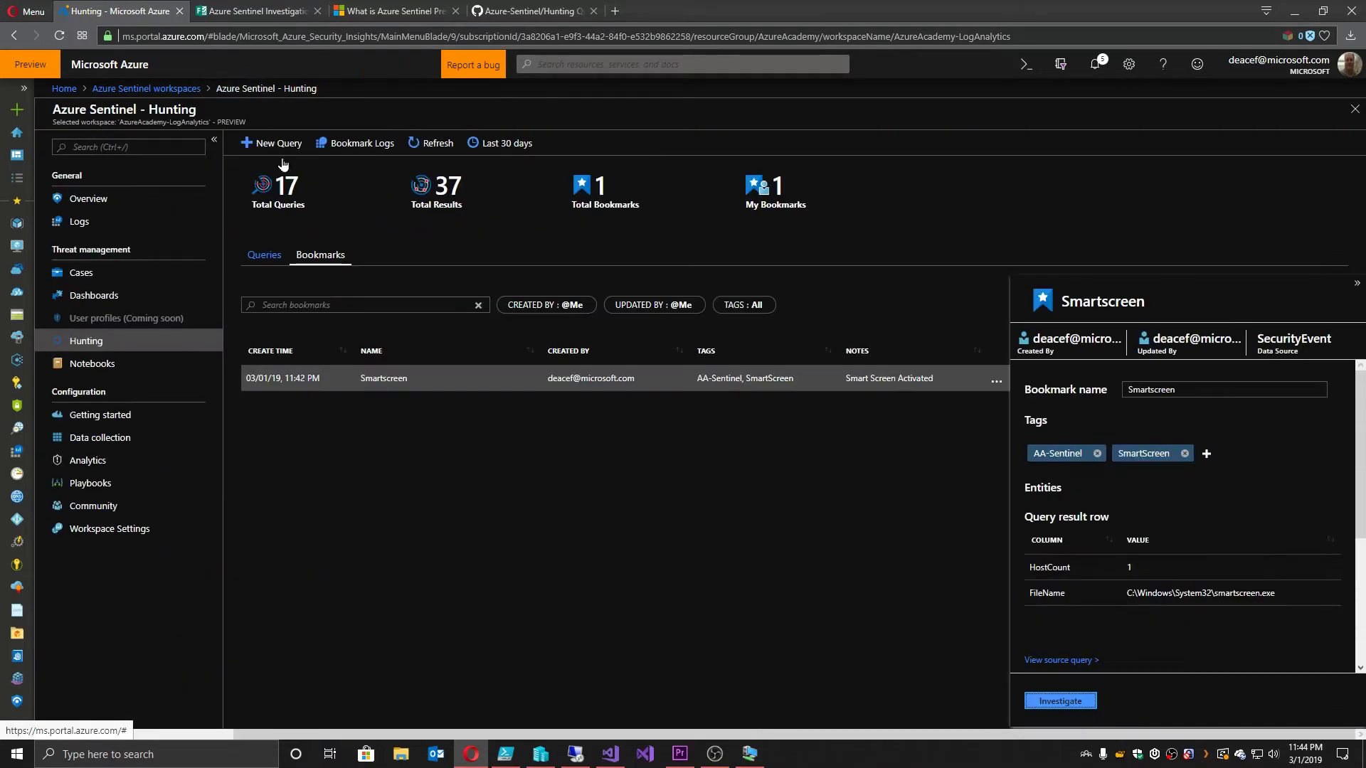
left_click(98, 369)
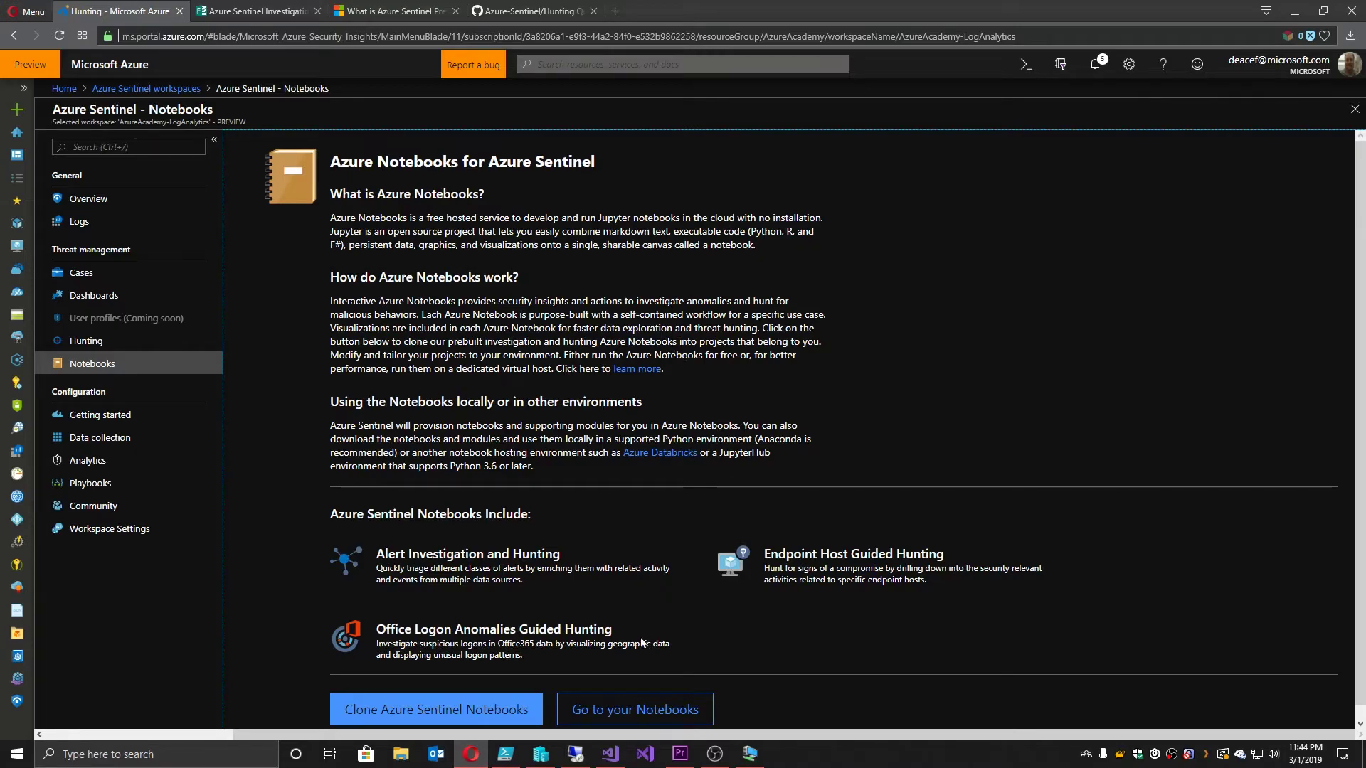
left_click(605, 711)
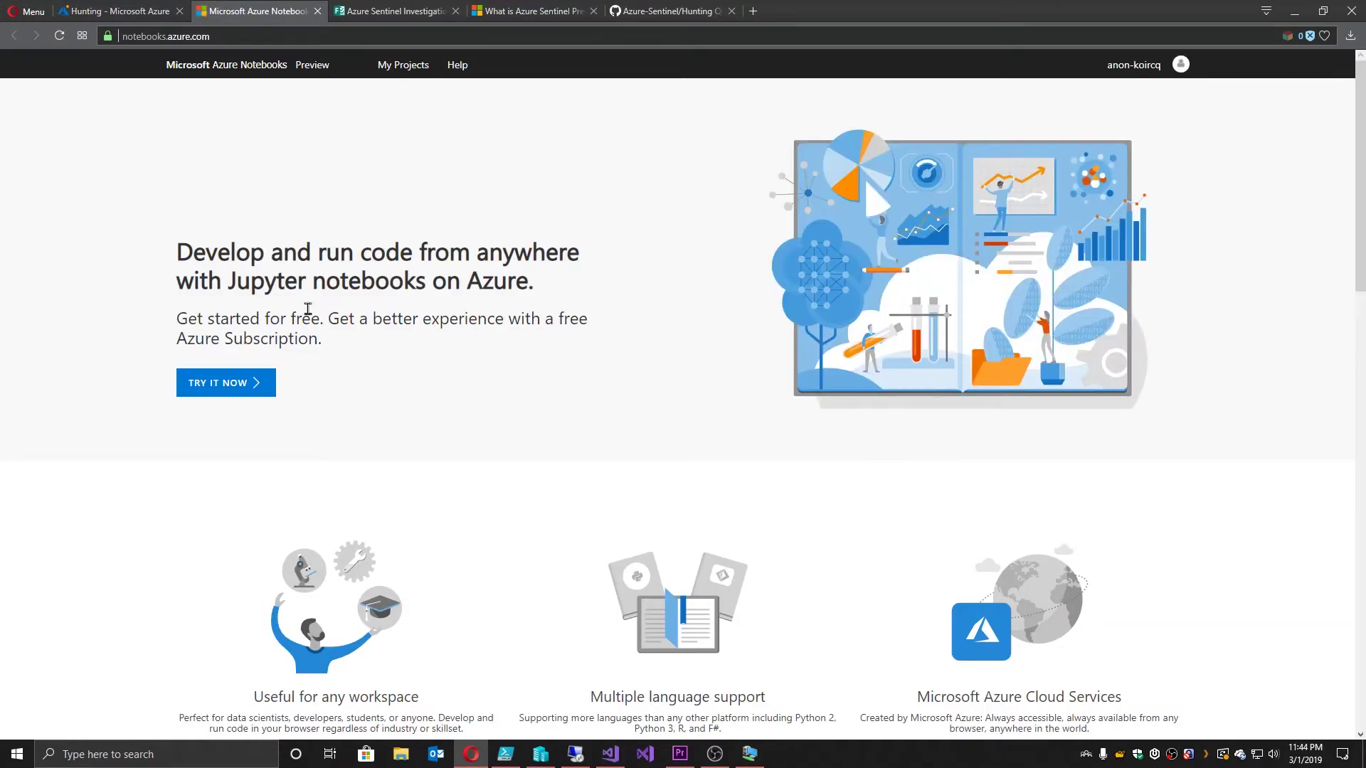
scroll(432, 371, "down", 3)
scroll(432, 371, "down", 6)
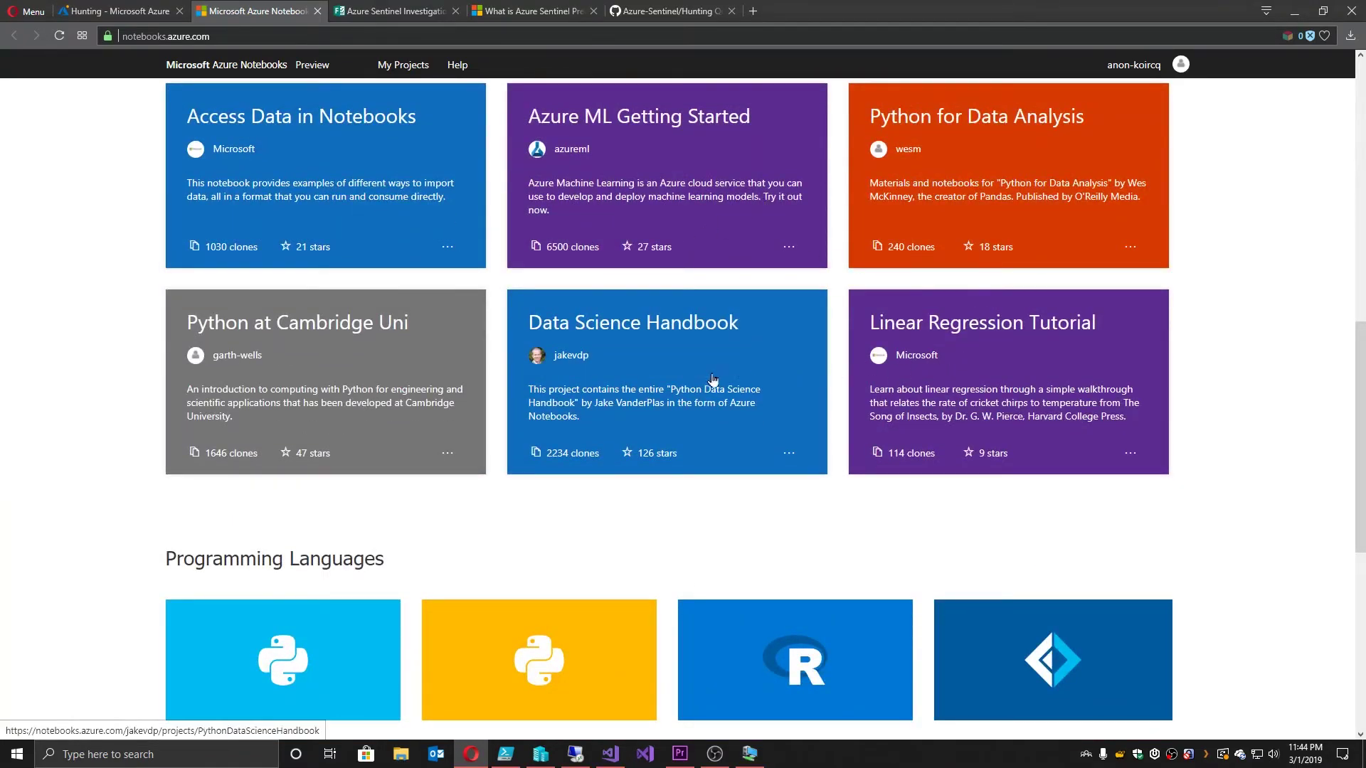
scroll(601, 410, "down", 2)
scroll(600, 406, "up", 11)
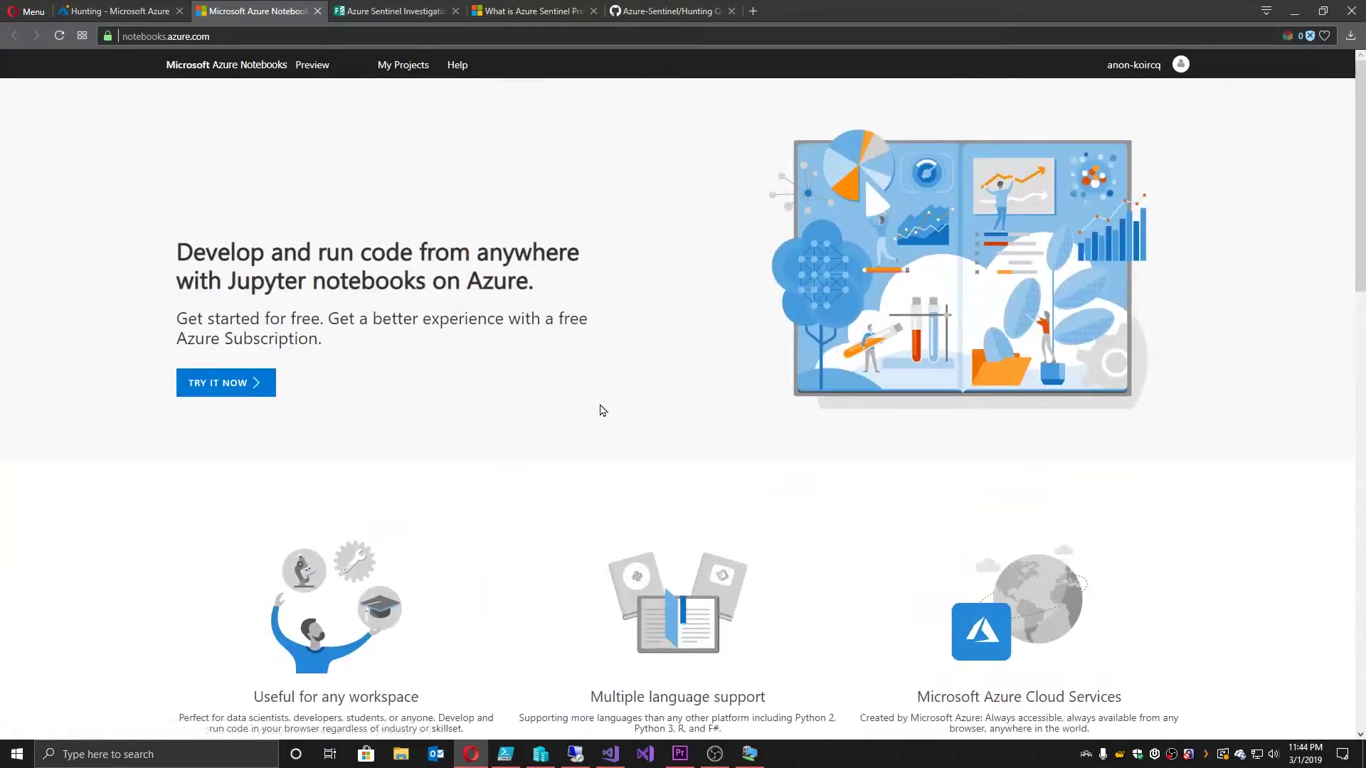
left_click(317, 11)
left_click(120, 11)
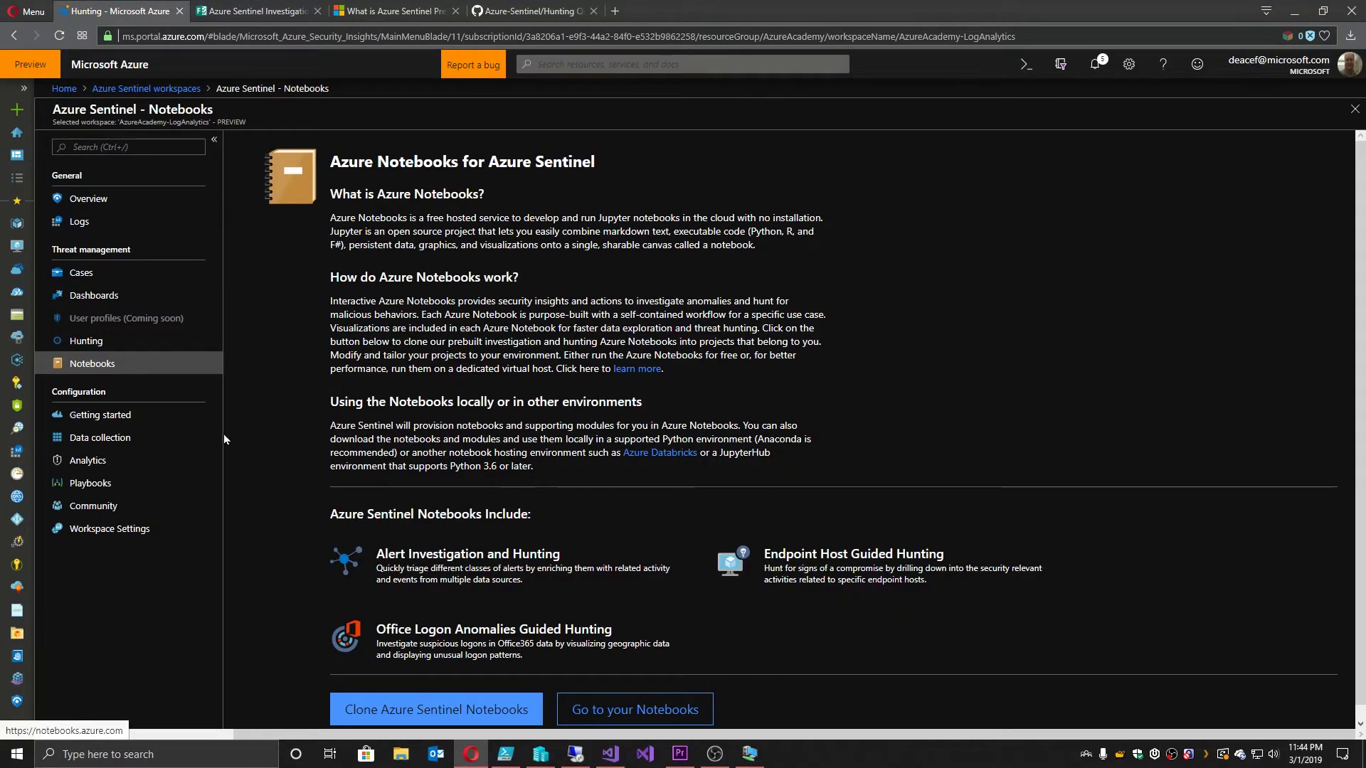
Step: Open the Community page and follow its link to the Azure Sentinel GitHub community
left_click(96, 507)
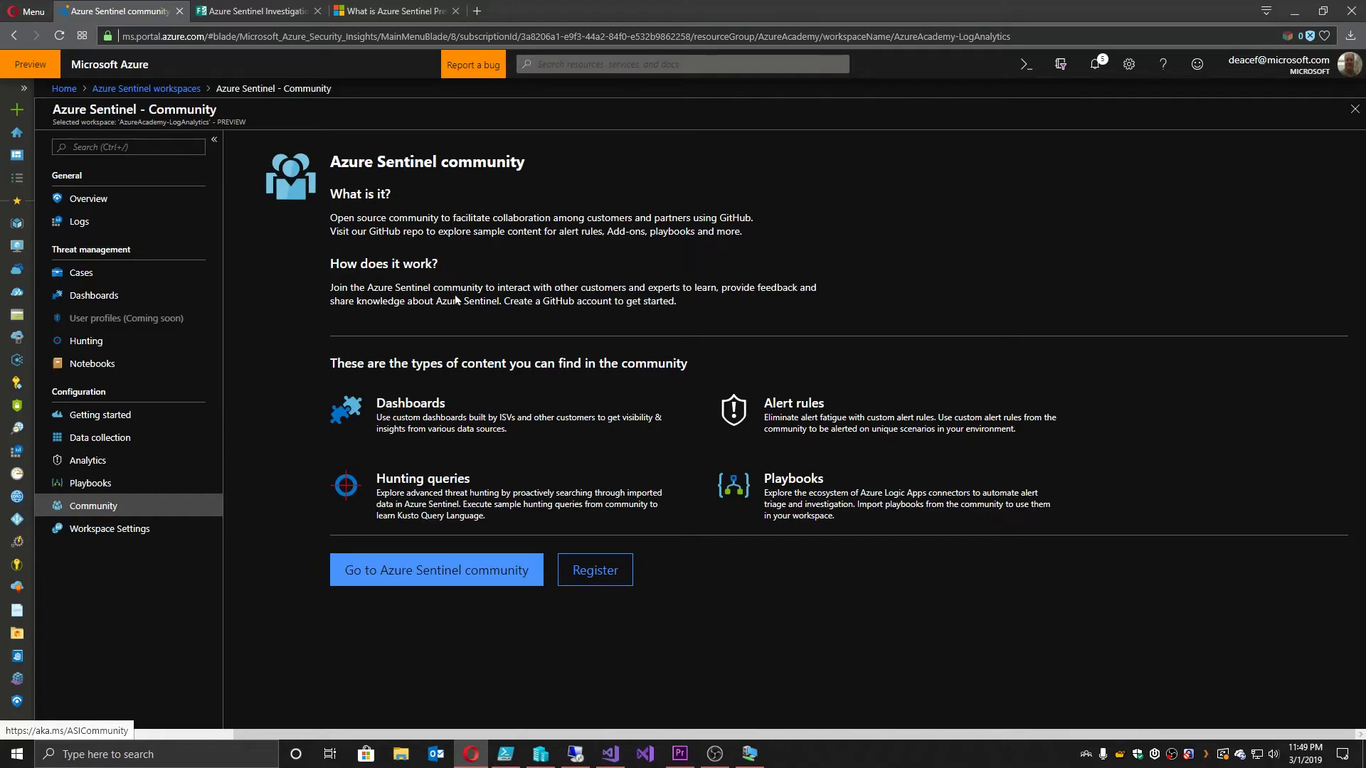
left_click(441, 576)
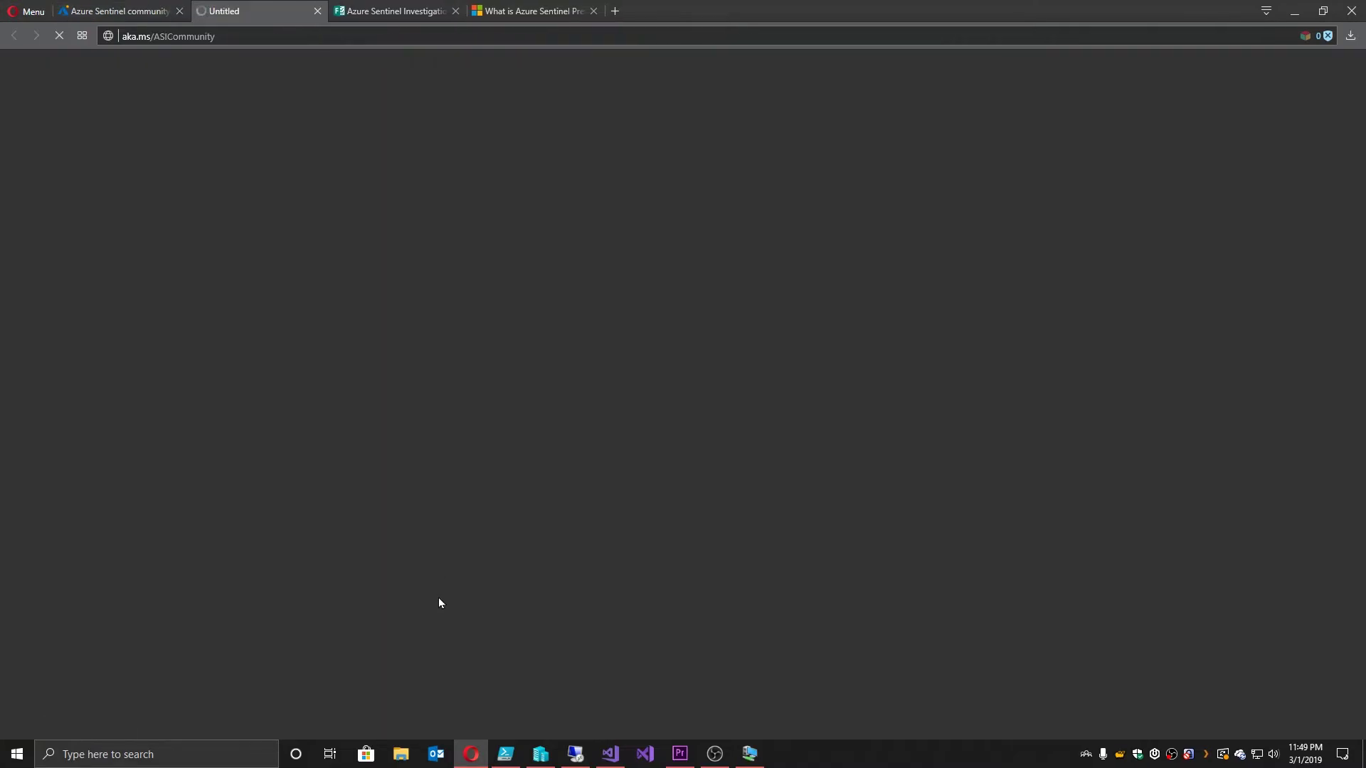
Step: In the Azure-Sentinel repo, show Hunting Queries > AzureActivity > Common_Deployed_Resources.txt as raw text
scroll(253, 283, "down", 2)
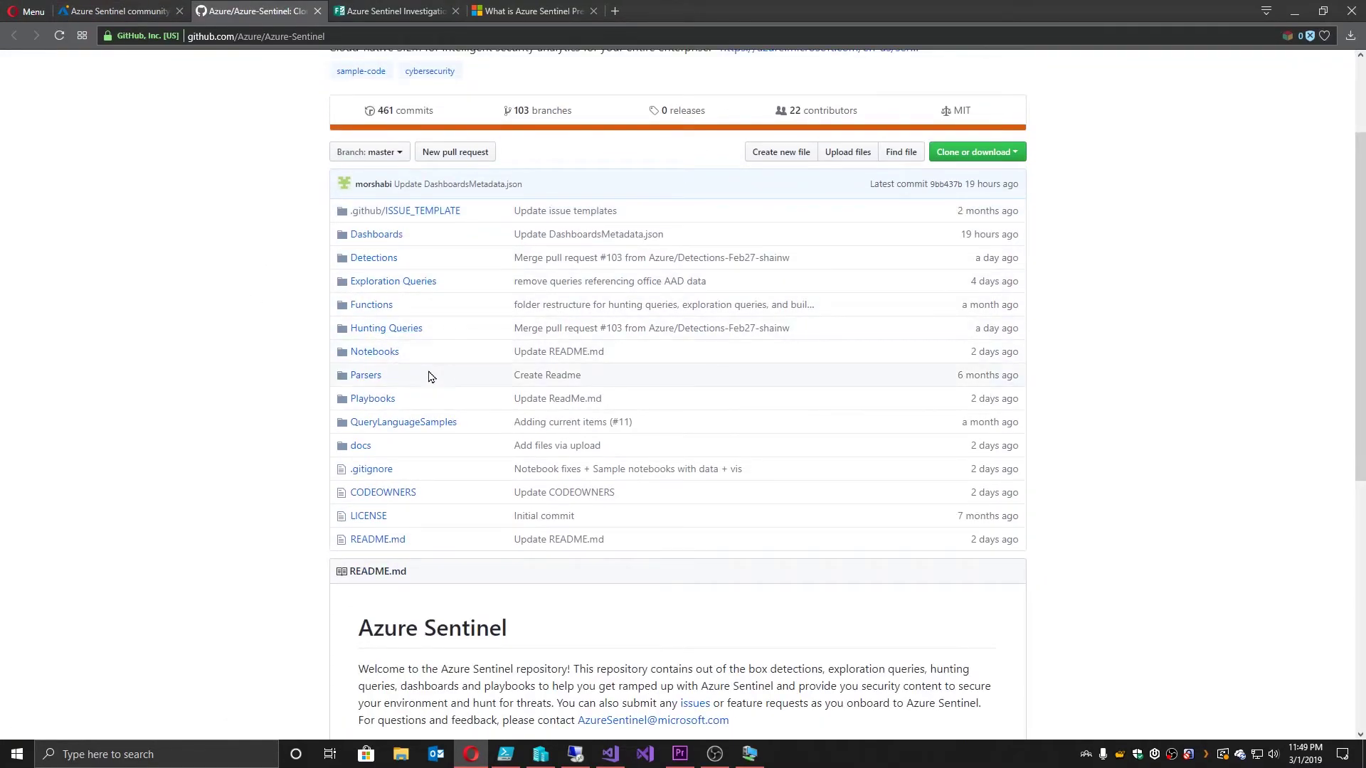
left_click(375, 399)
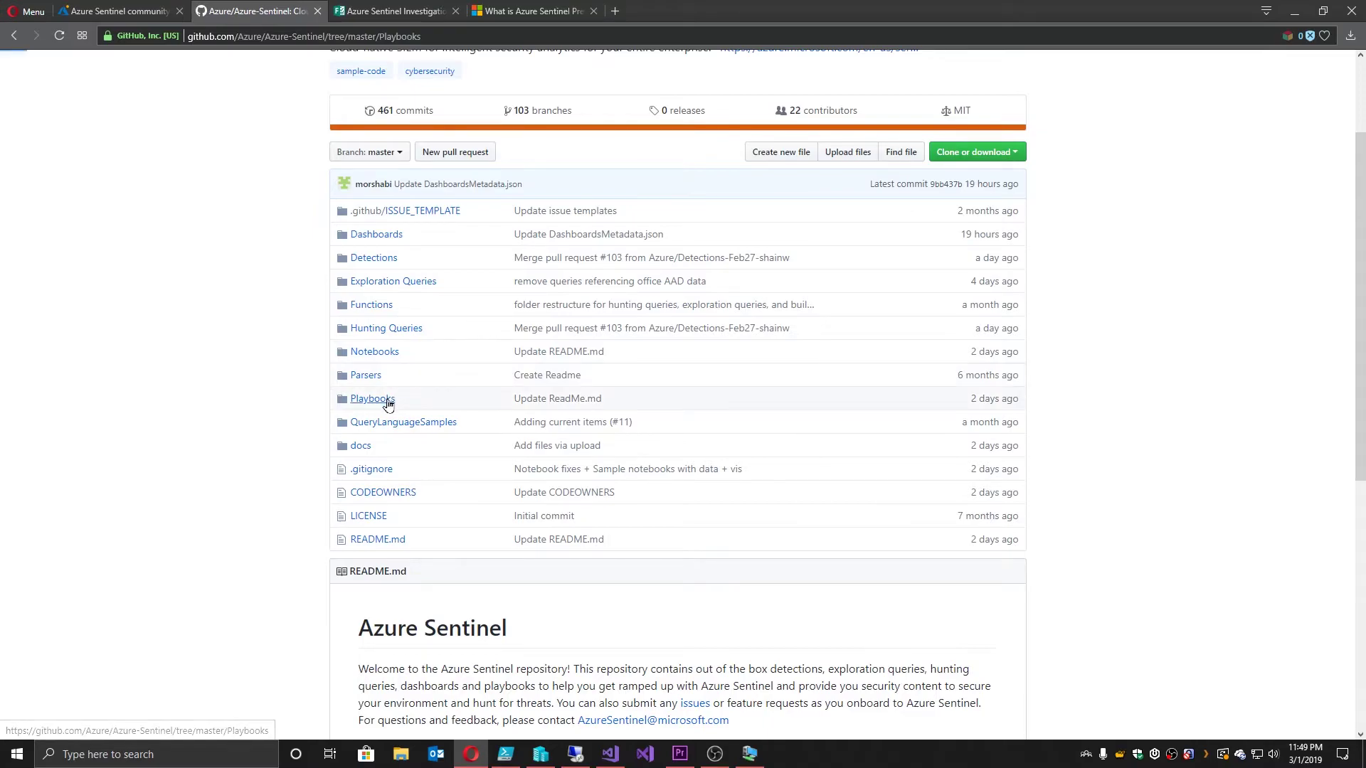
scroll(373, 400, "down", 3)
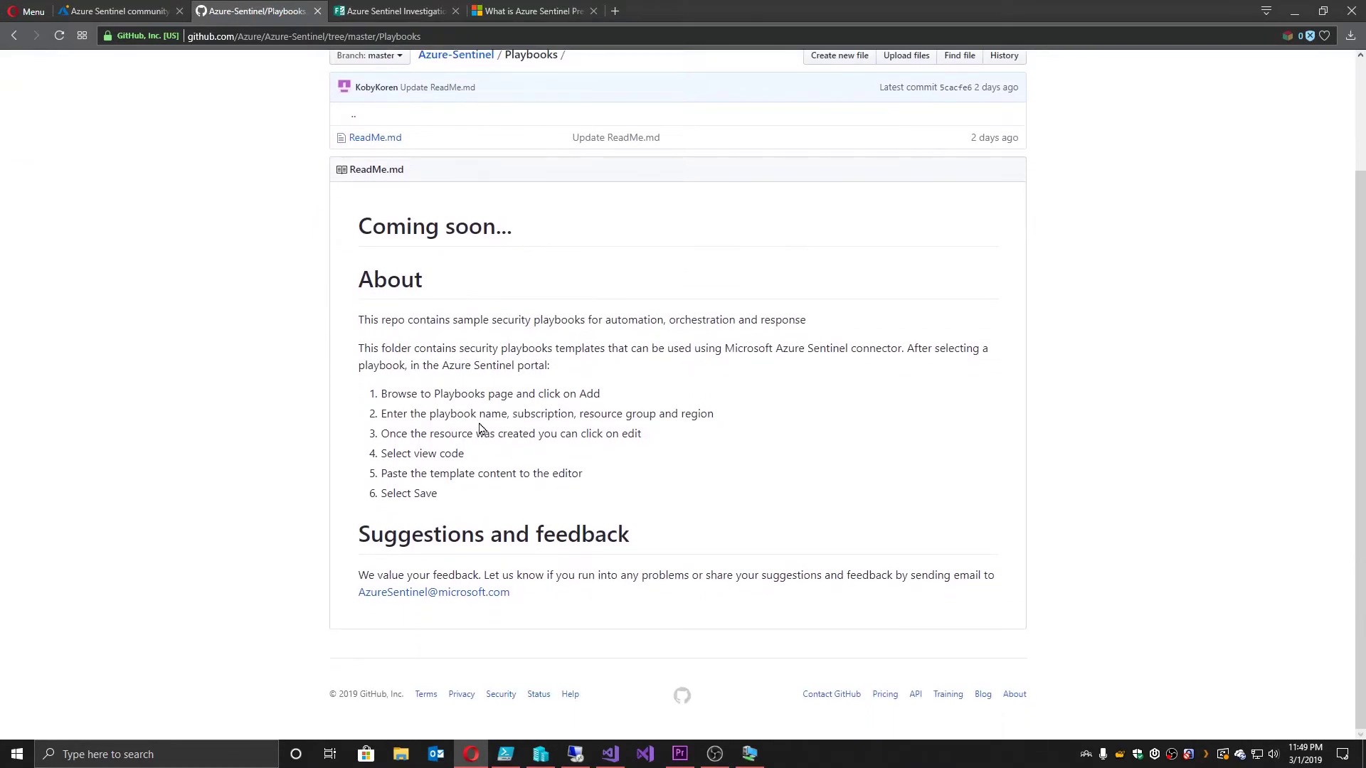
key("alt+Left")
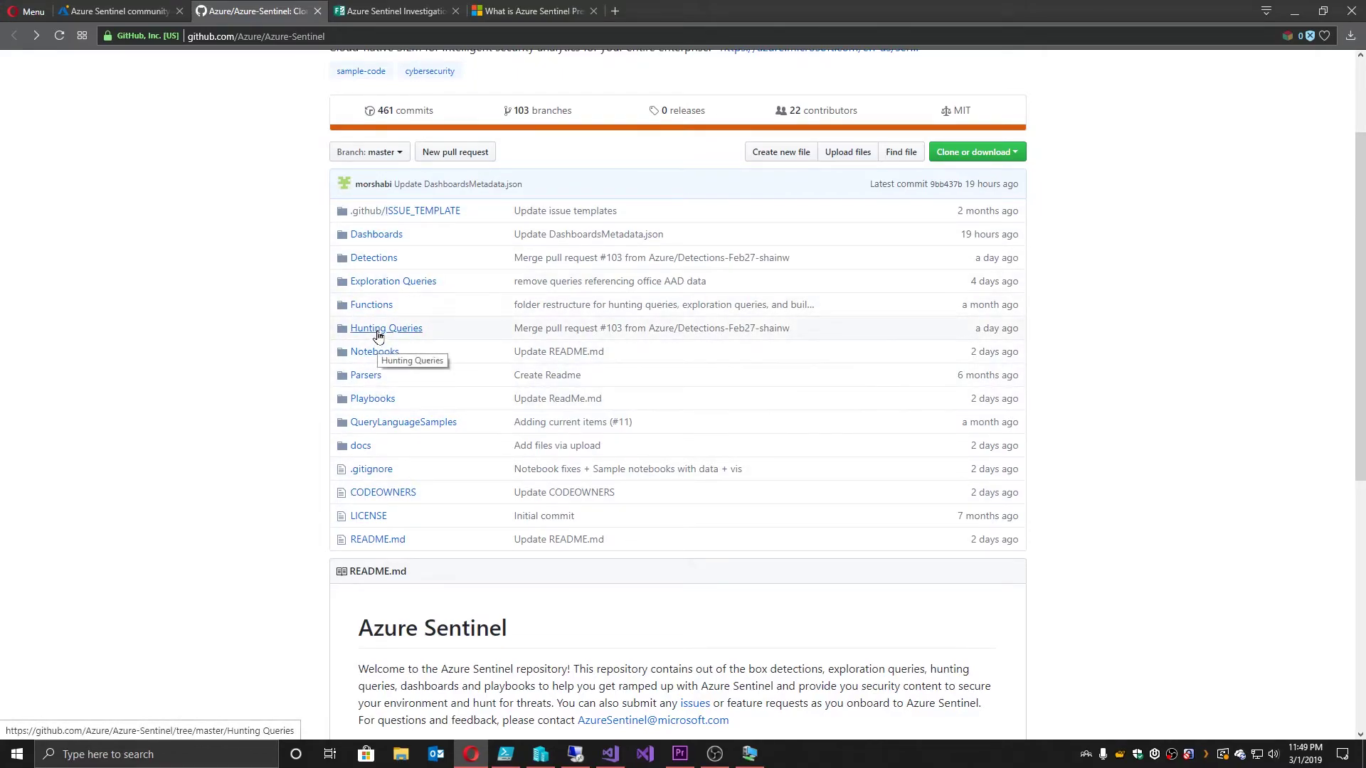
left_click(377, 331)
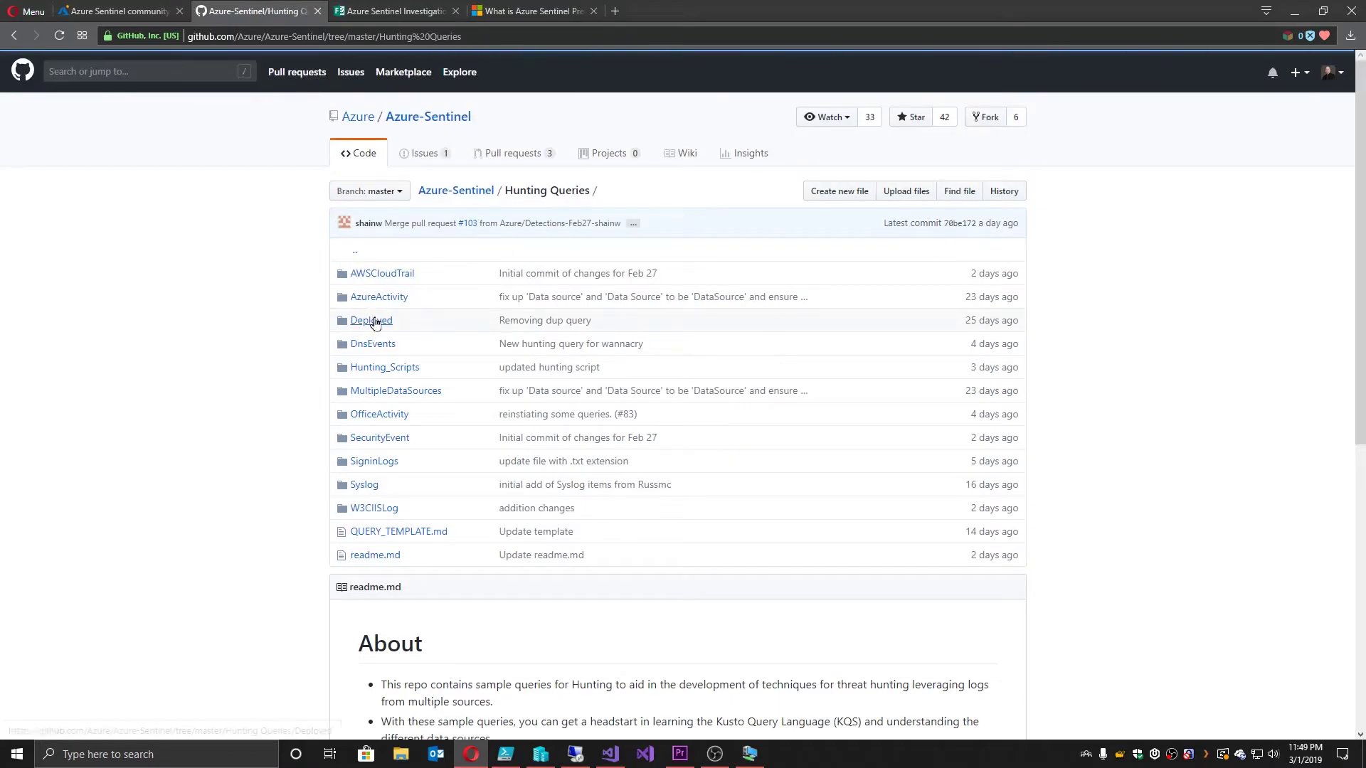
left_click(380, 298)
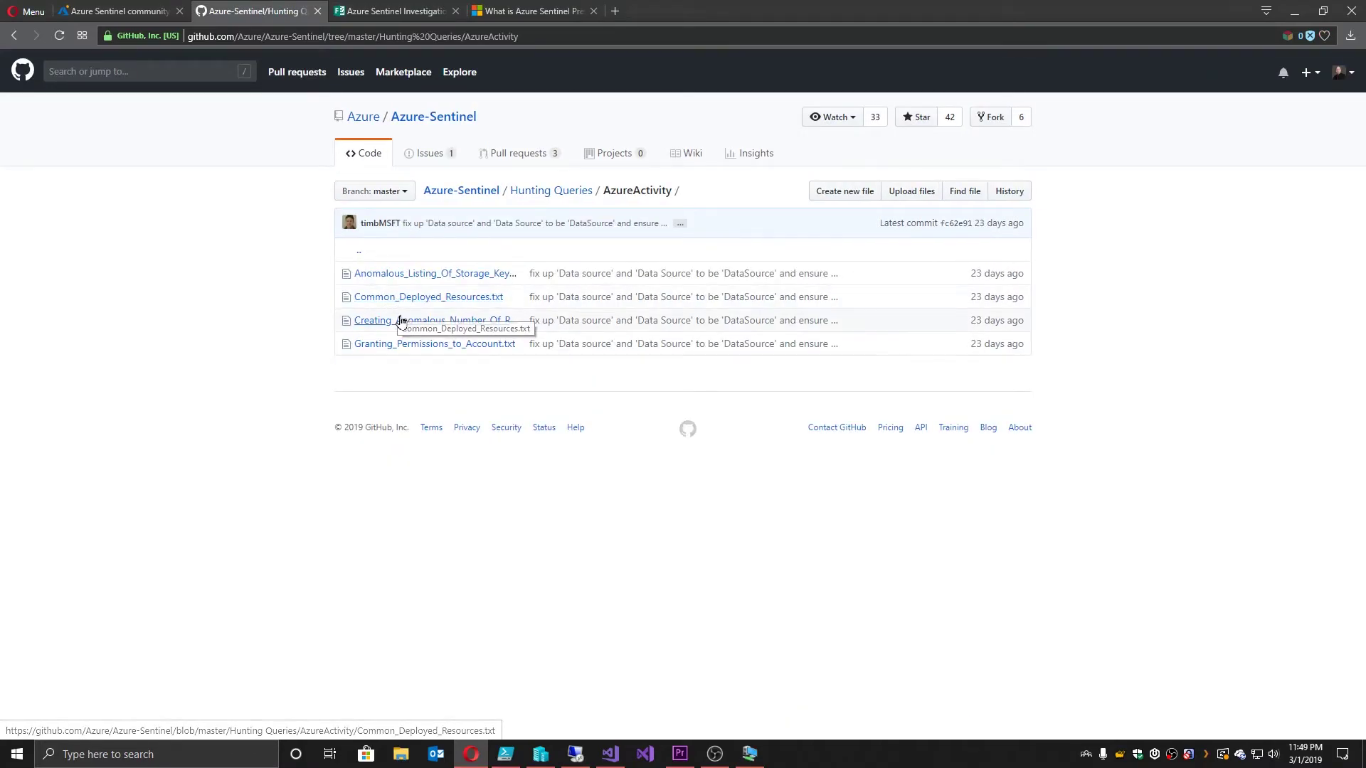
left_click(405, 299)
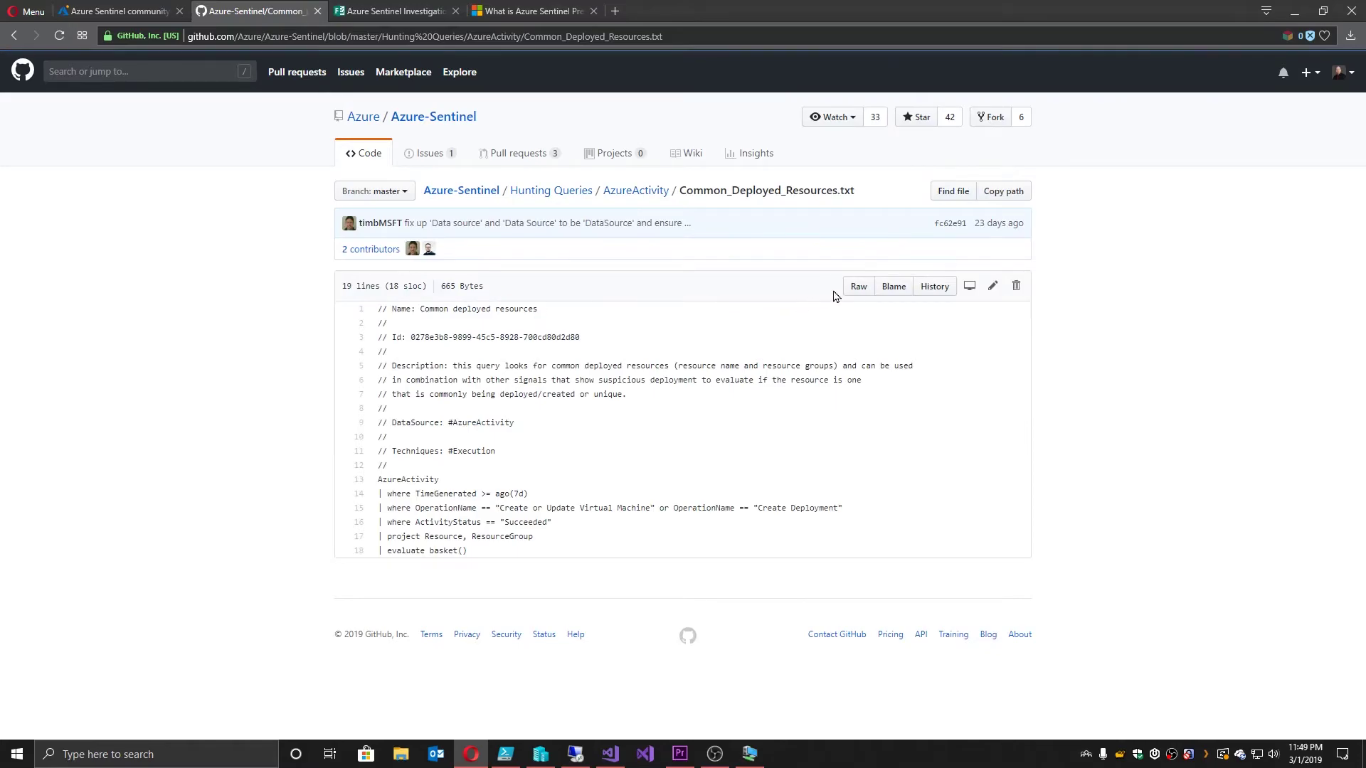
left_click(857, 287)
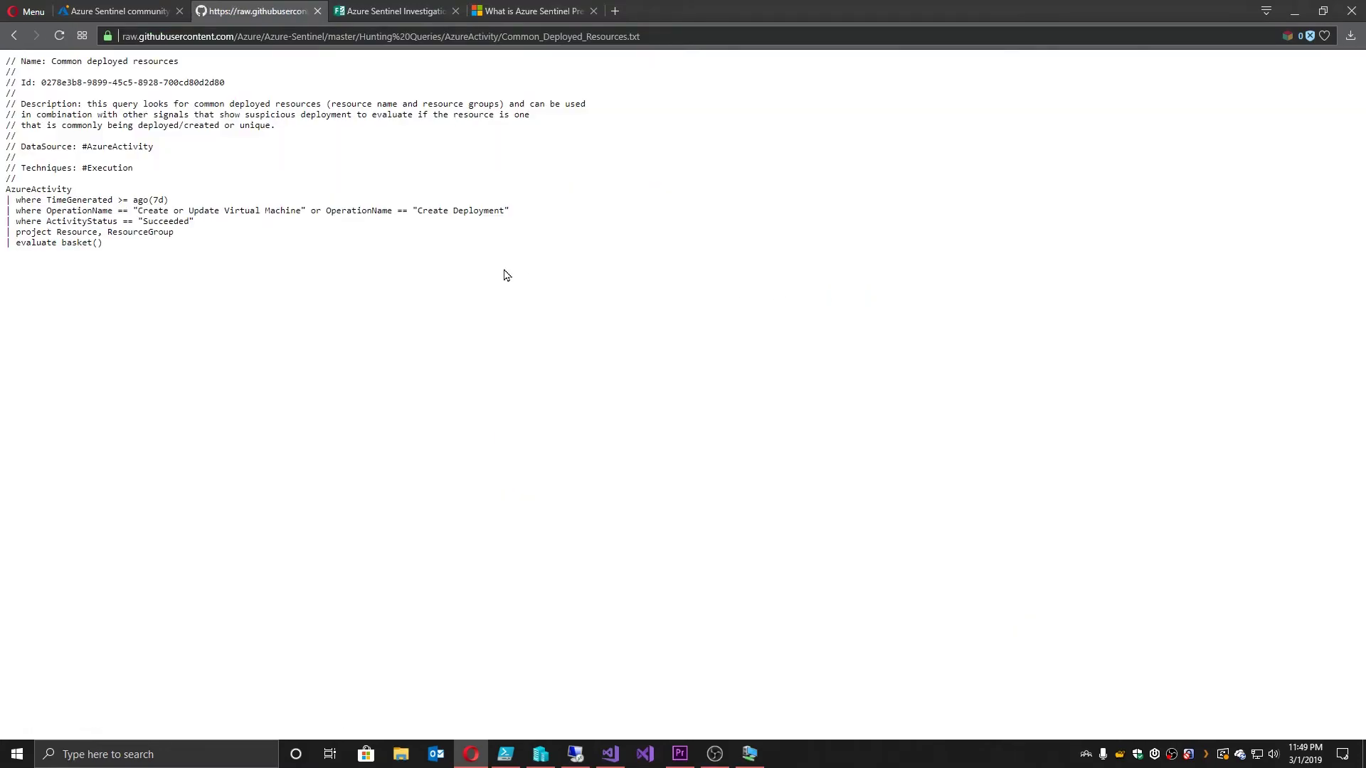
key("ctrl+shift+Tab")
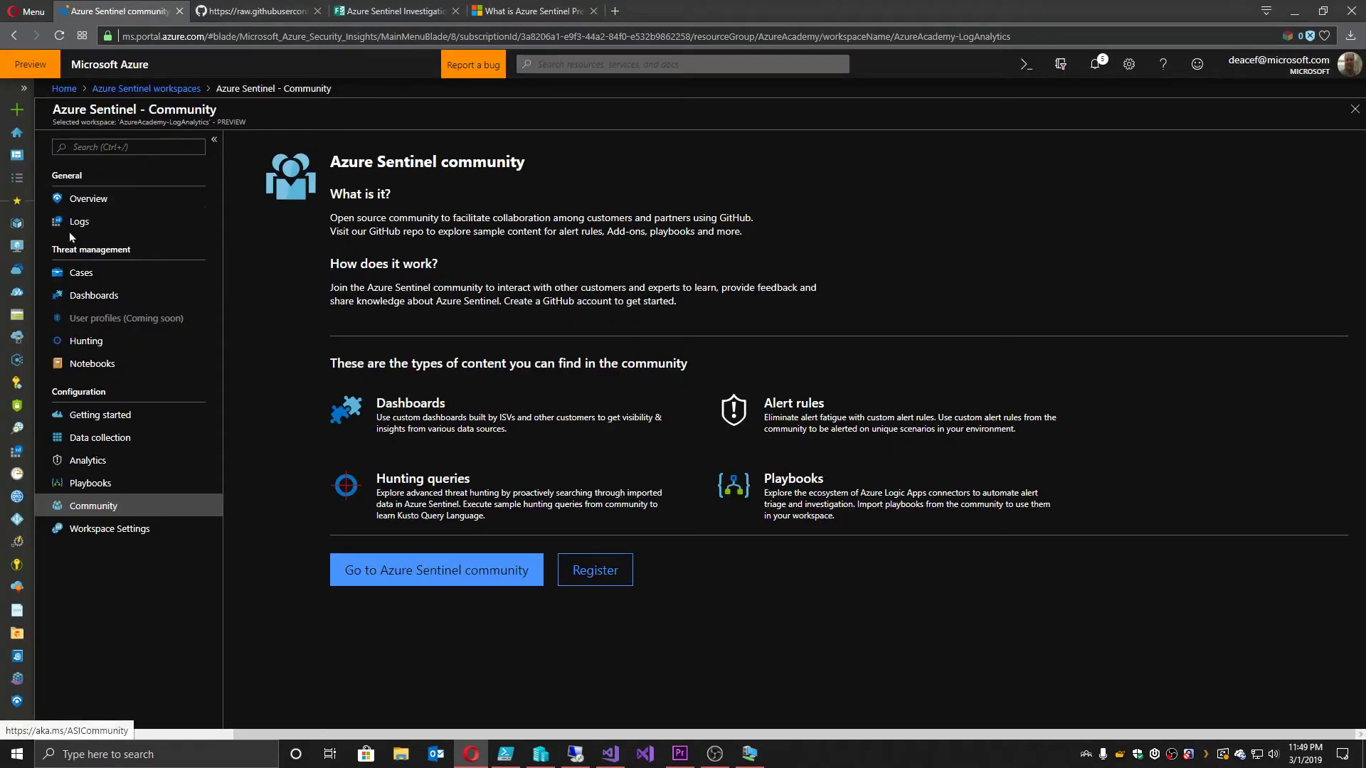
Step: Paste the copied deployed-resources query into Sentinel Logs and run it
left_click(89, 223)
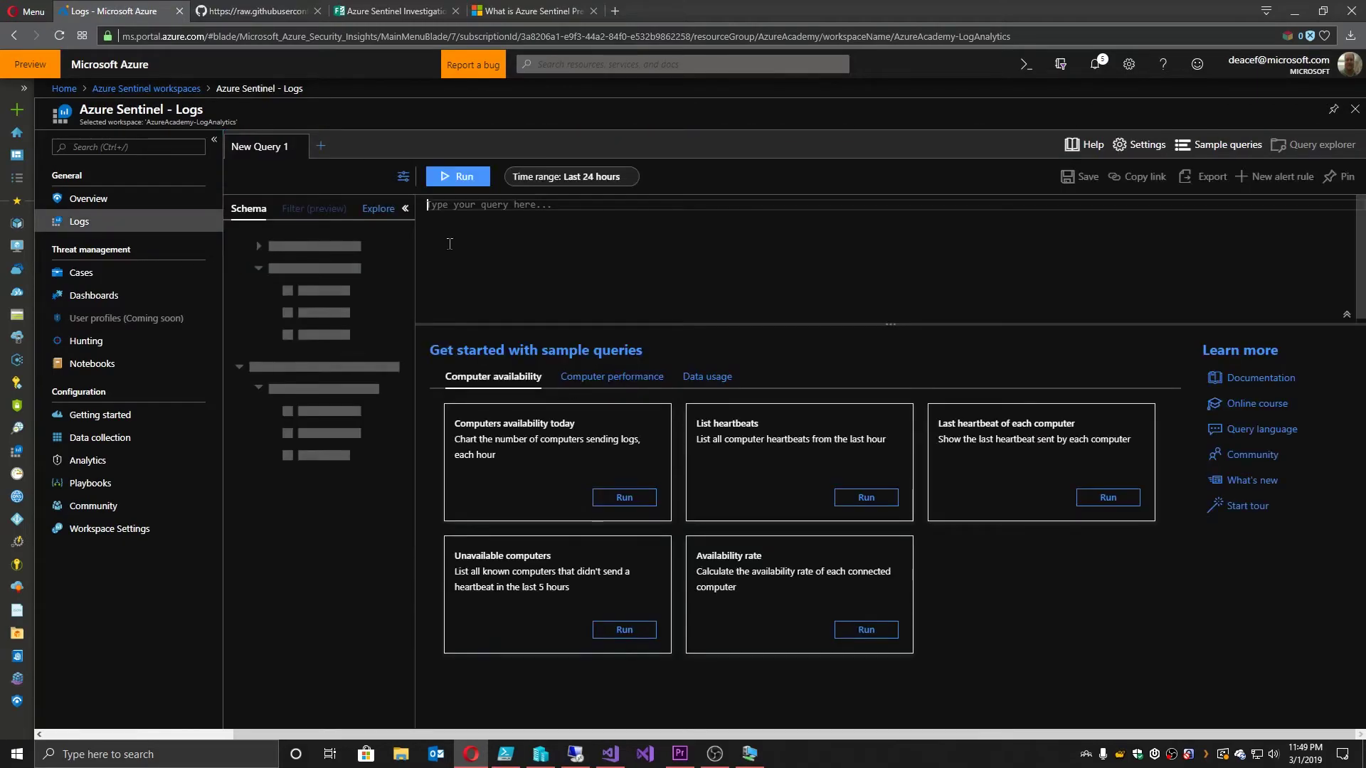
key("ctrl+v")
key("shift+Return")
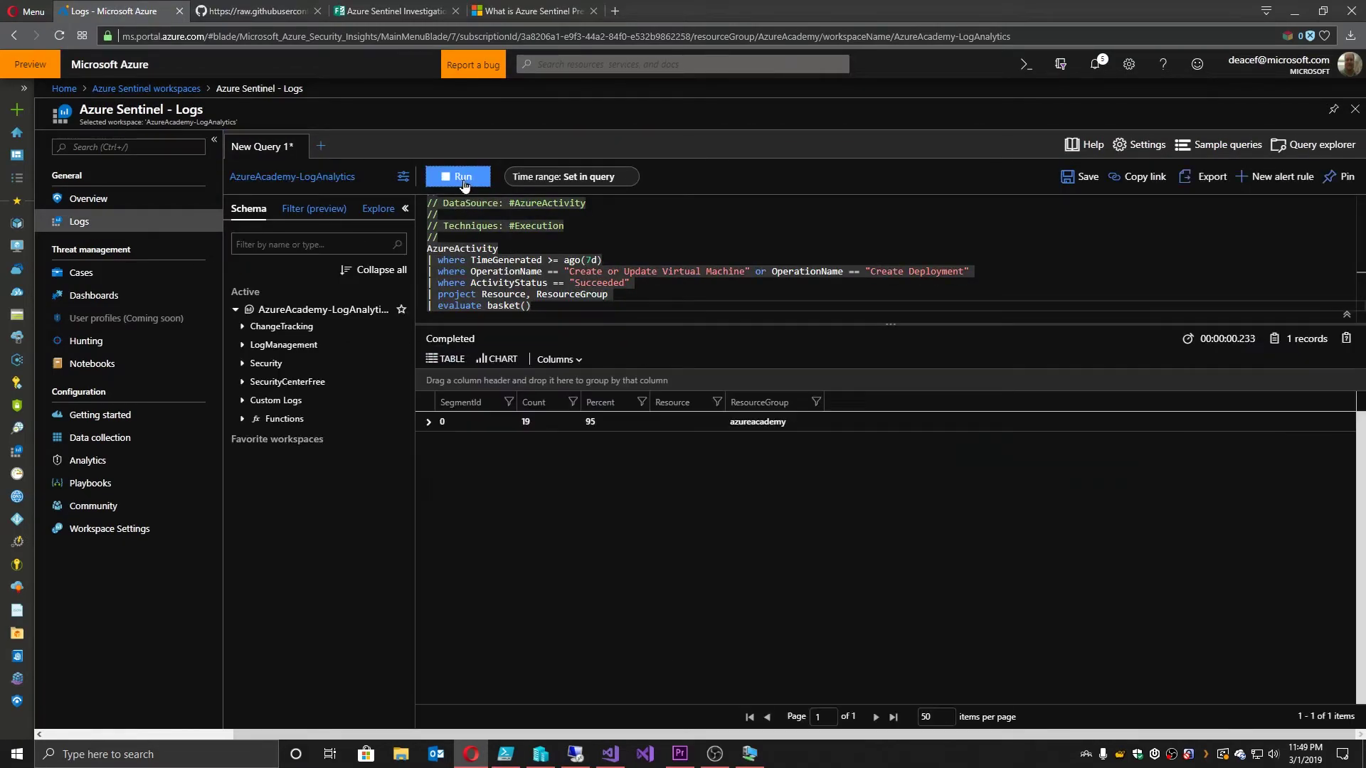
Step: Bookmark the result row as 'Azure Resource Issues' with the note 'Resource Breach'
left_click(428, 422)
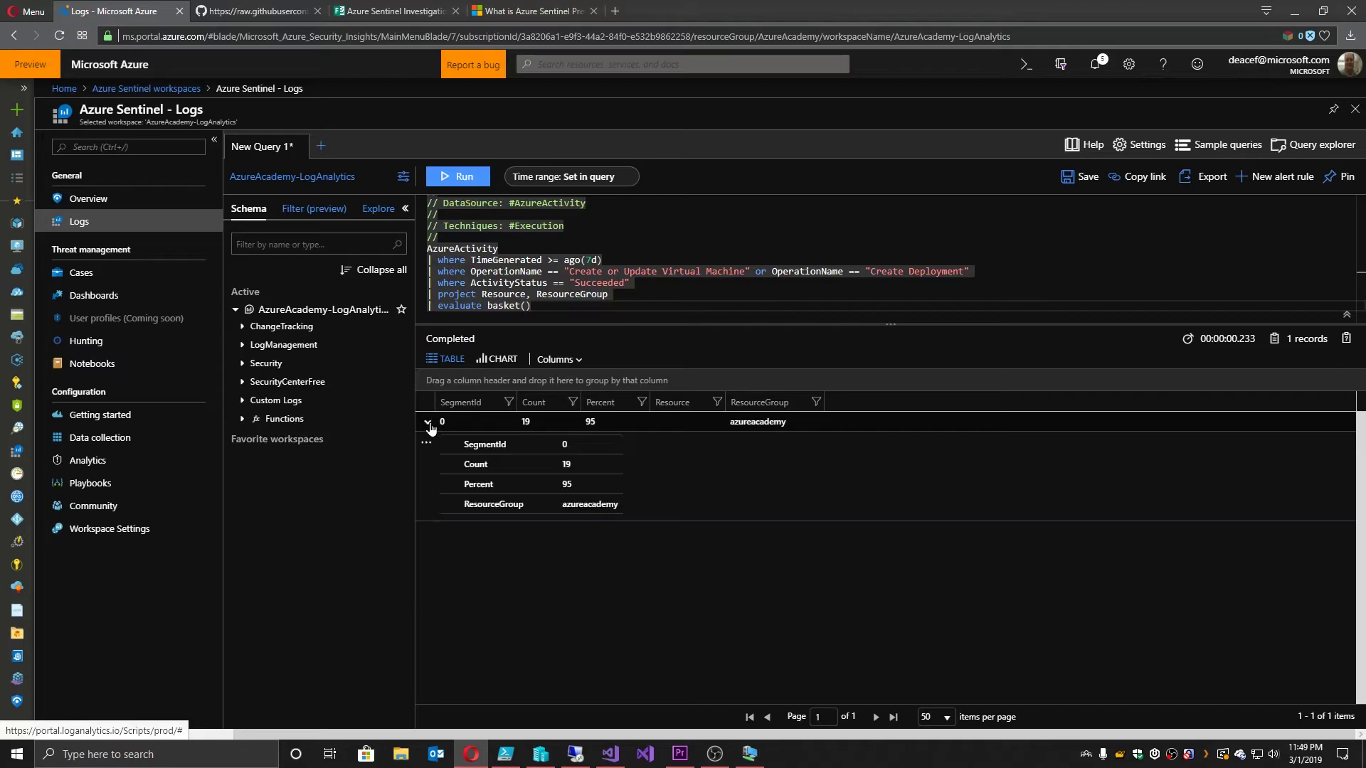
right_click(427, 446)
left_click(428, 446)
left_click(427, 447)
left_click(425, 445)
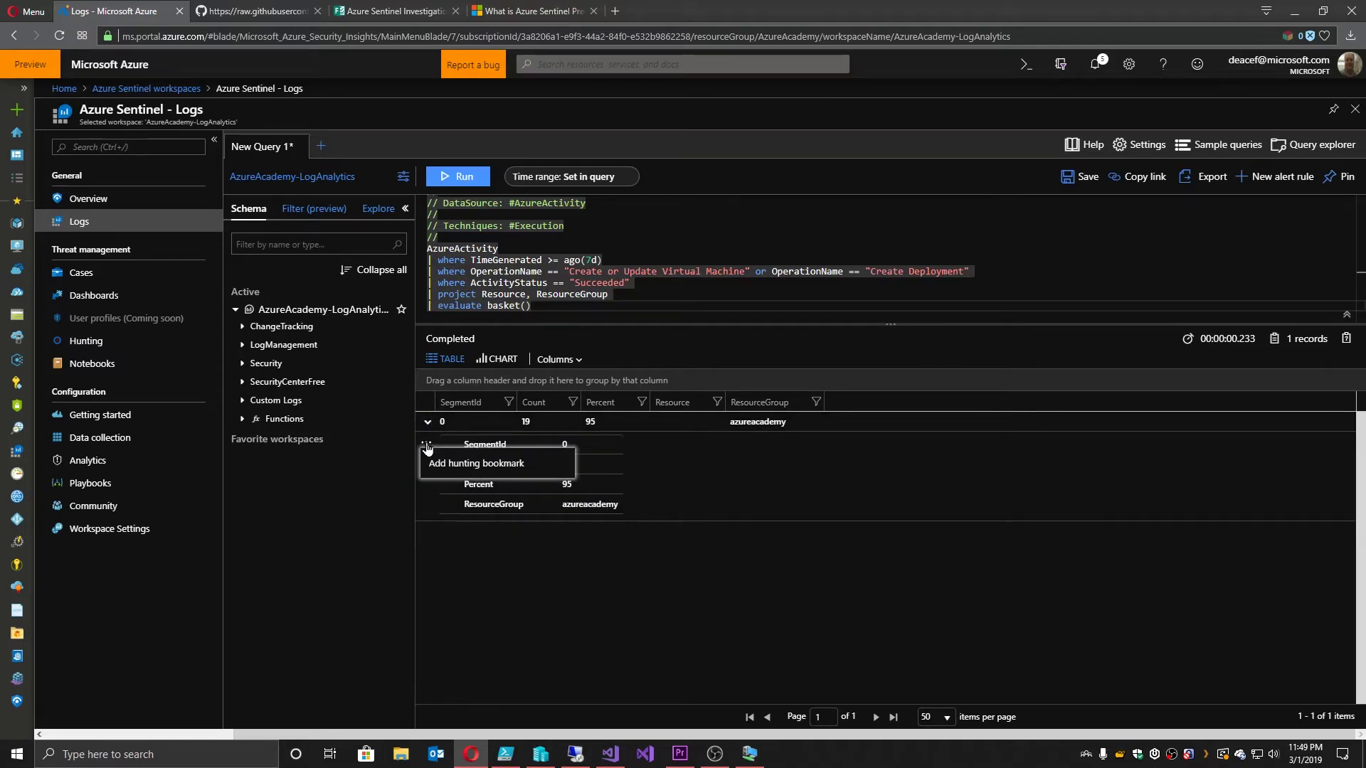
left_click(456, 463)
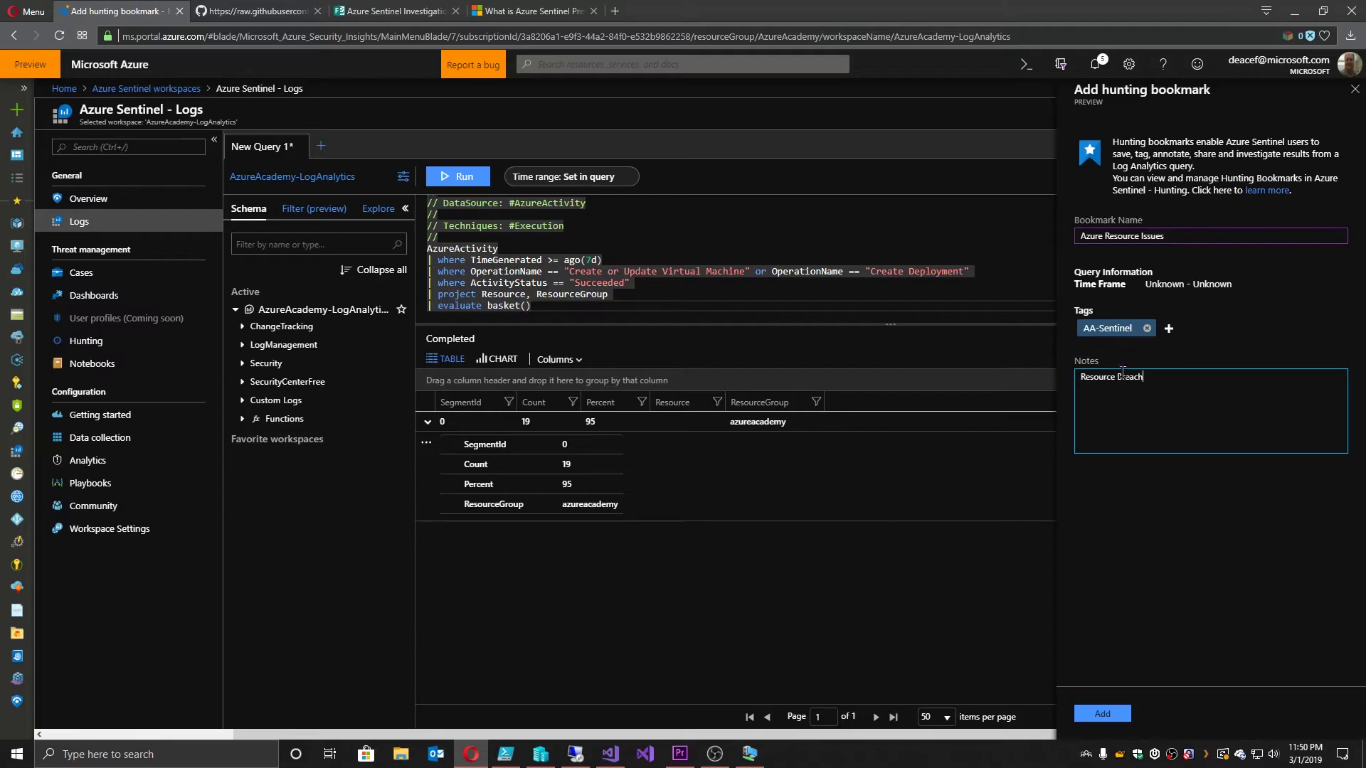
left_click(1102, 713)
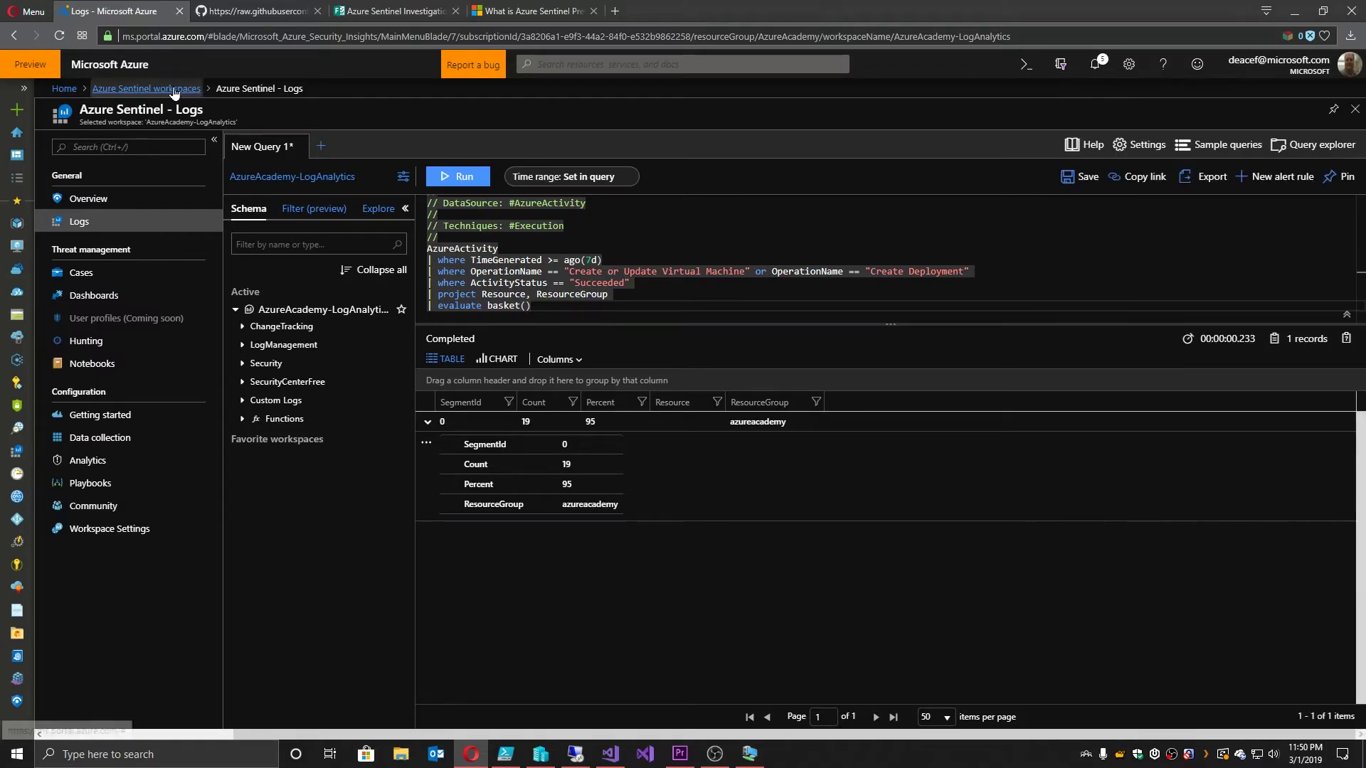
Step: Review the new bookmark under Hunting > Bookmarks, then return to the GitHub AzureActivity folder
left_click(98, 337)
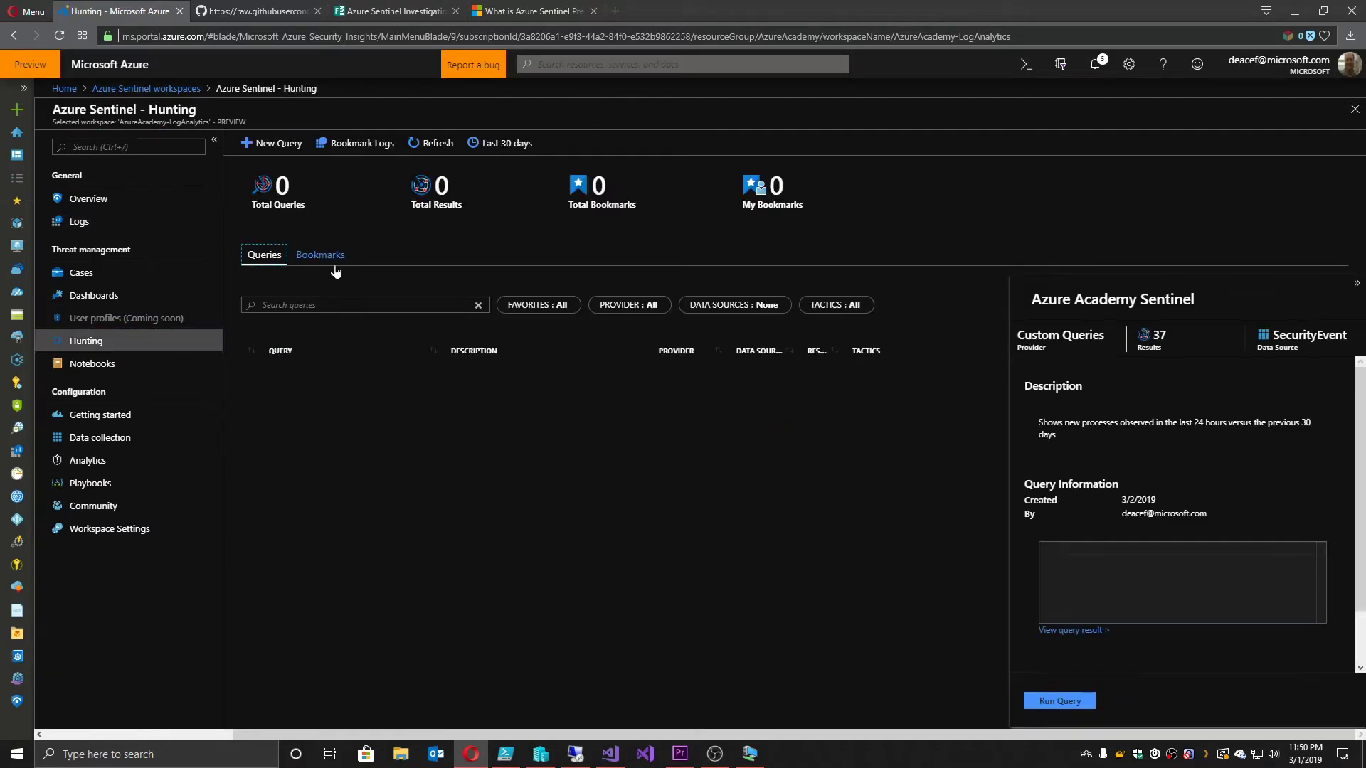
left_click(322, 254)
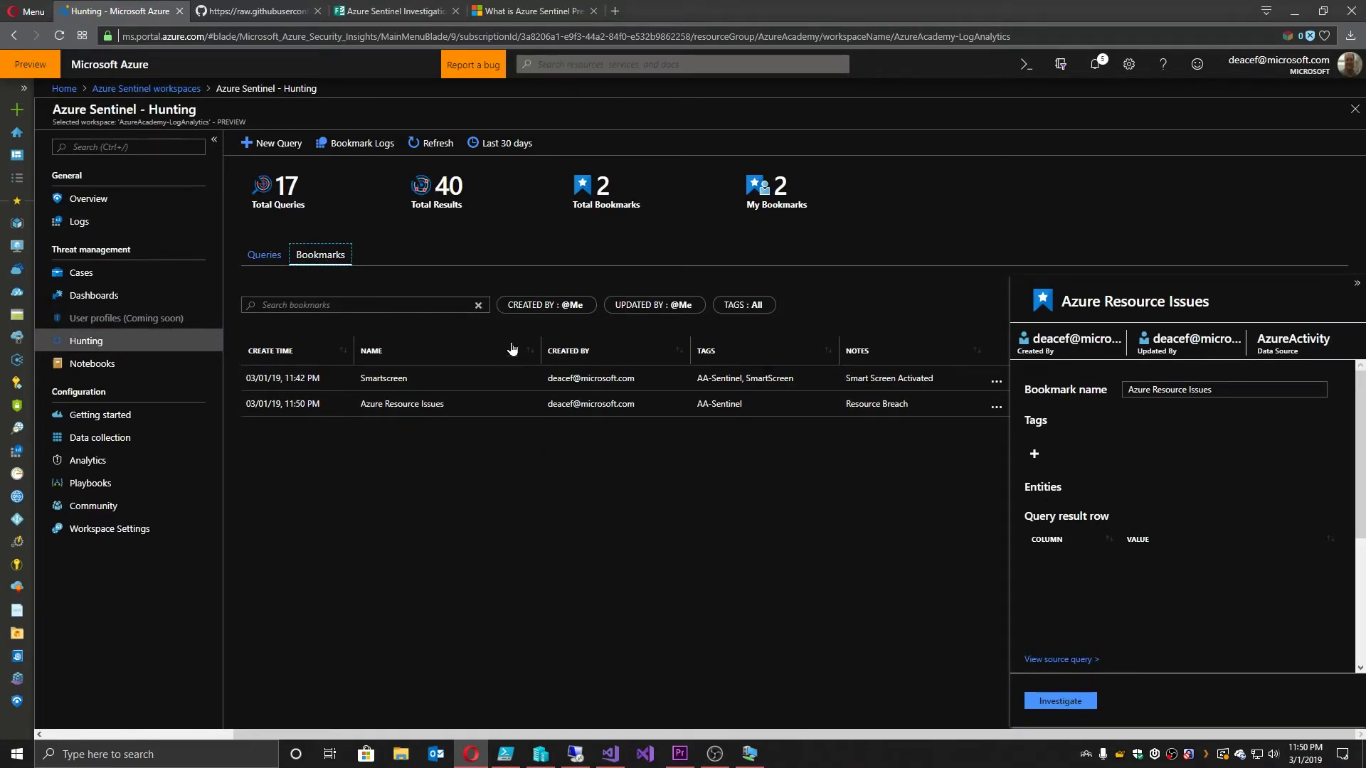
left_click(264, 10)
key("alt+Left")
key("alt+Left")
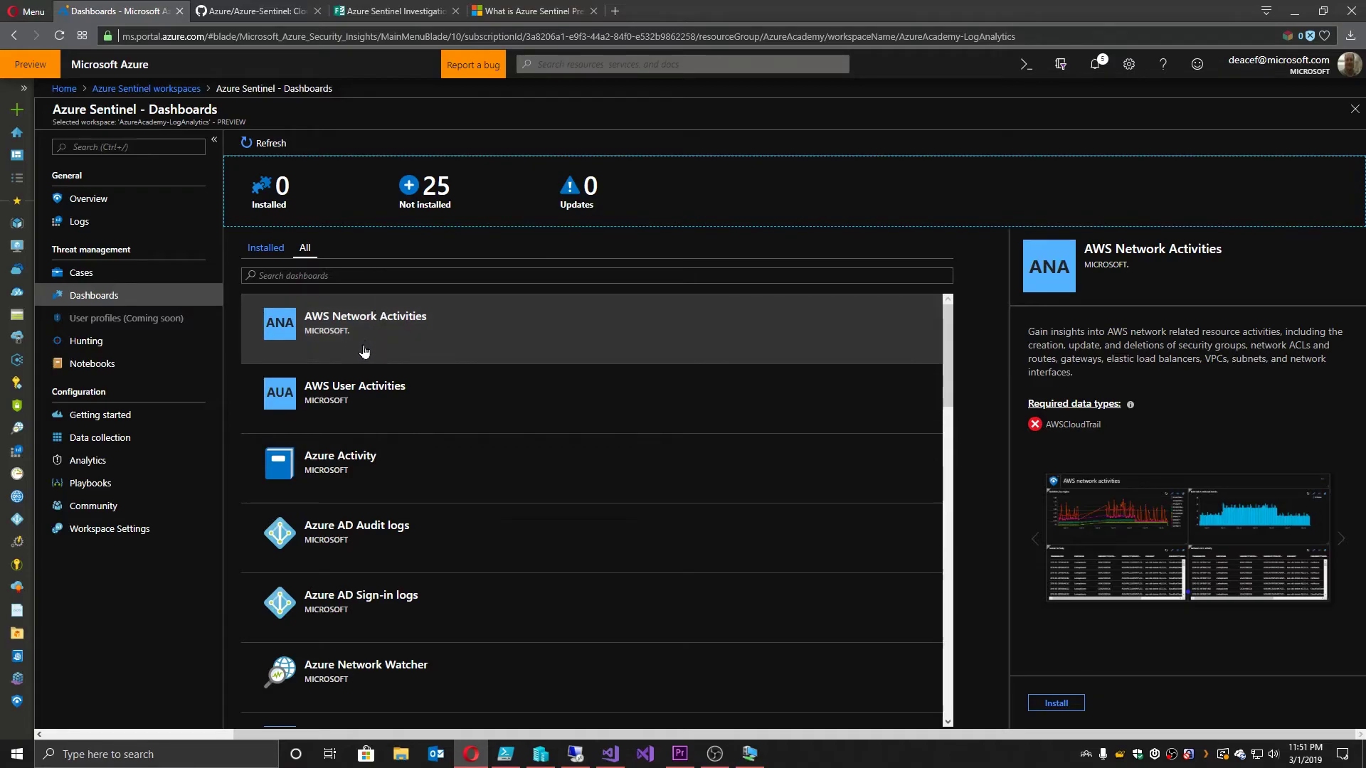
Step: Install the Azure Activity, Azure Network Watcher and VM insights dashboards, then view the Azure Academy dashboard
left_click(372, 474)
left_click(1056, 703)
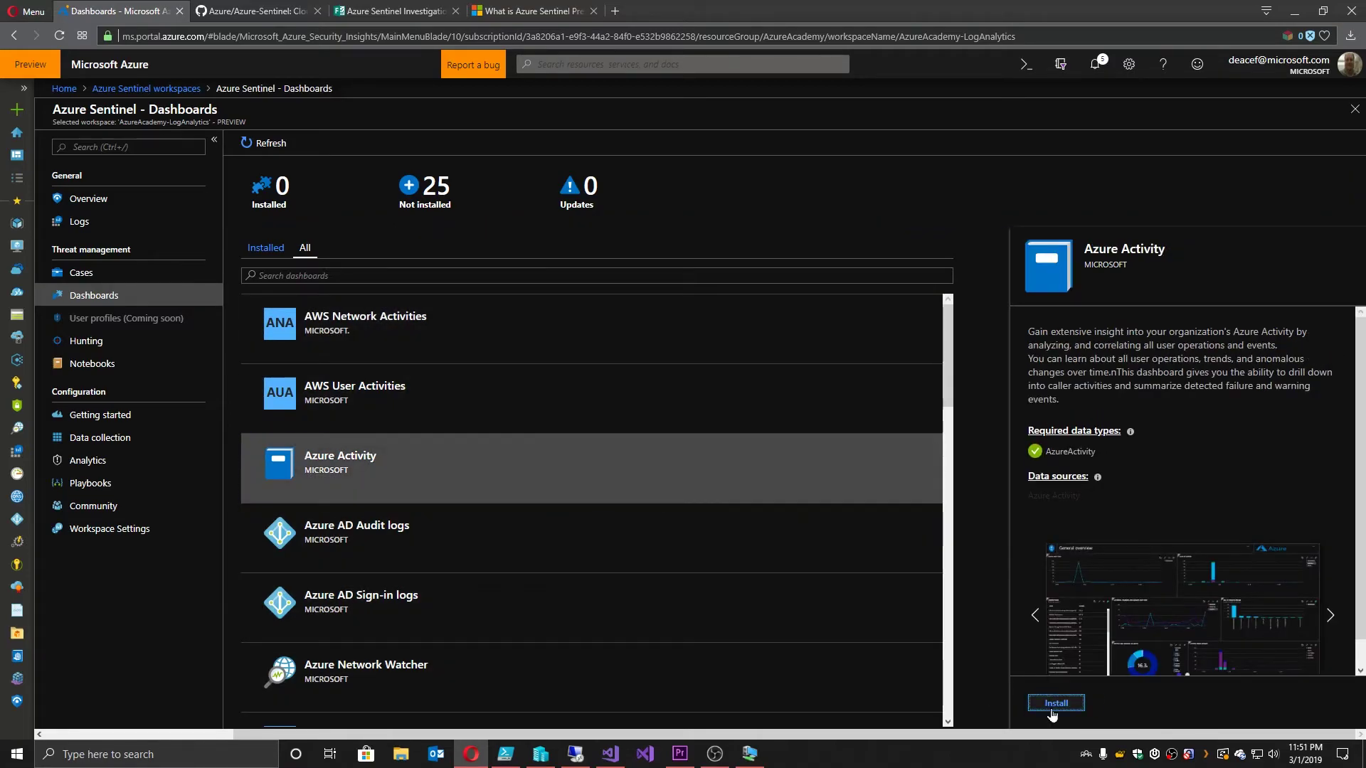
scroll(583, 567, "down", 3)
left_click(451, 466)
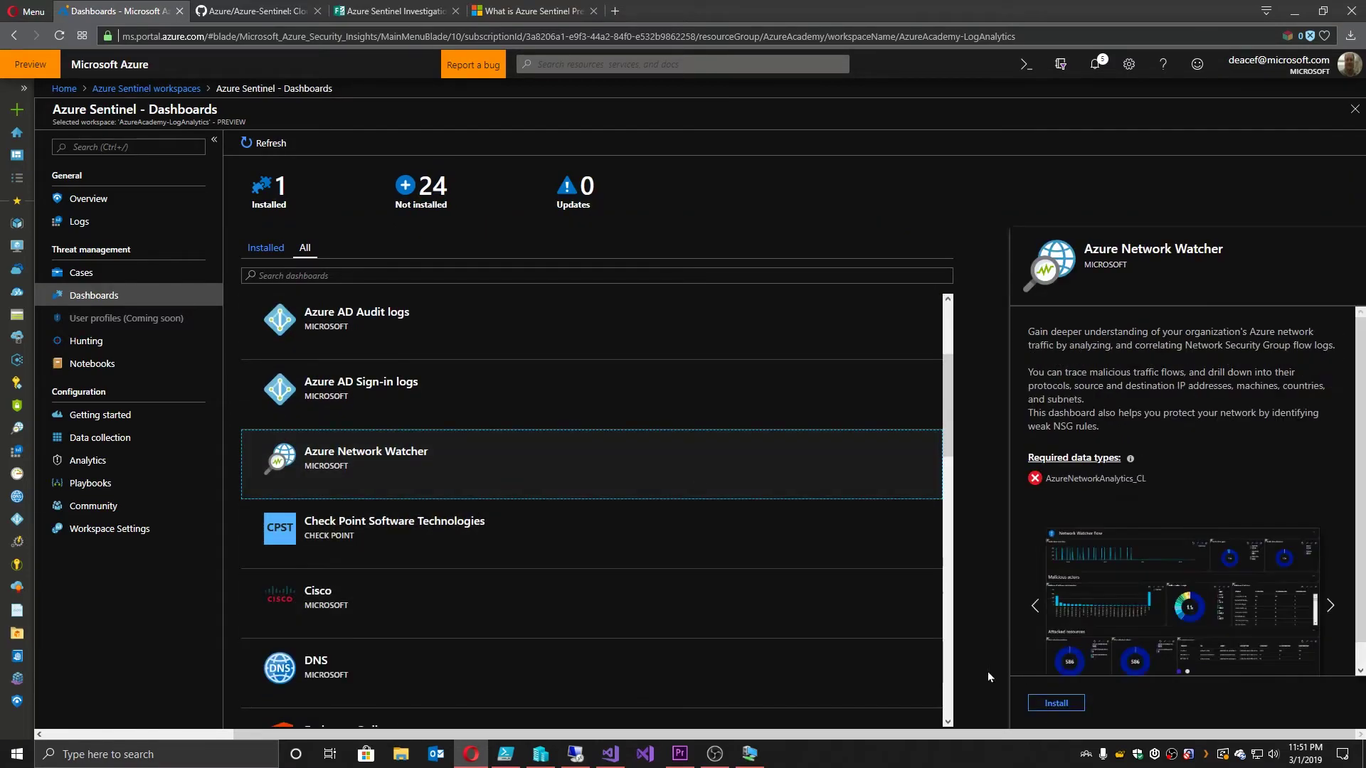
left_click(1056, 702)
left_click(1056, 705)
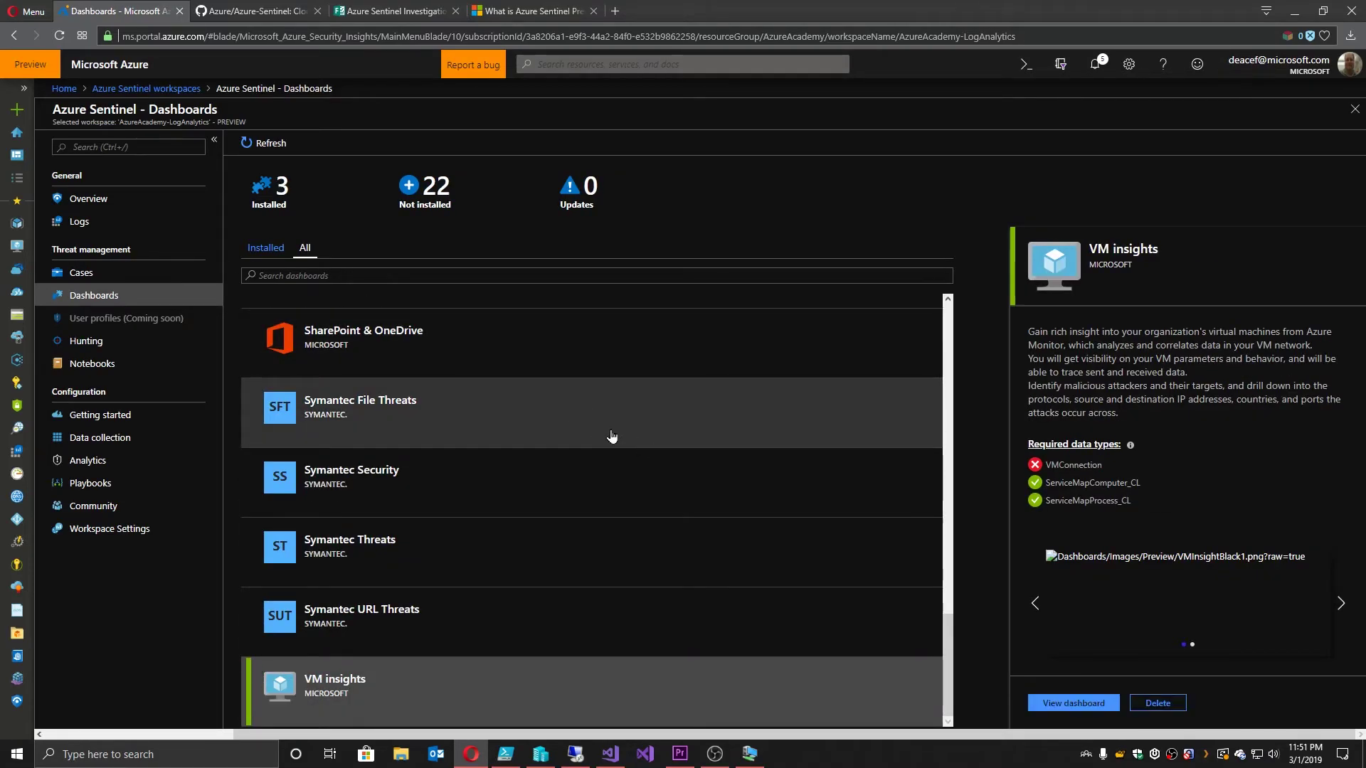
left_click(17, 156)
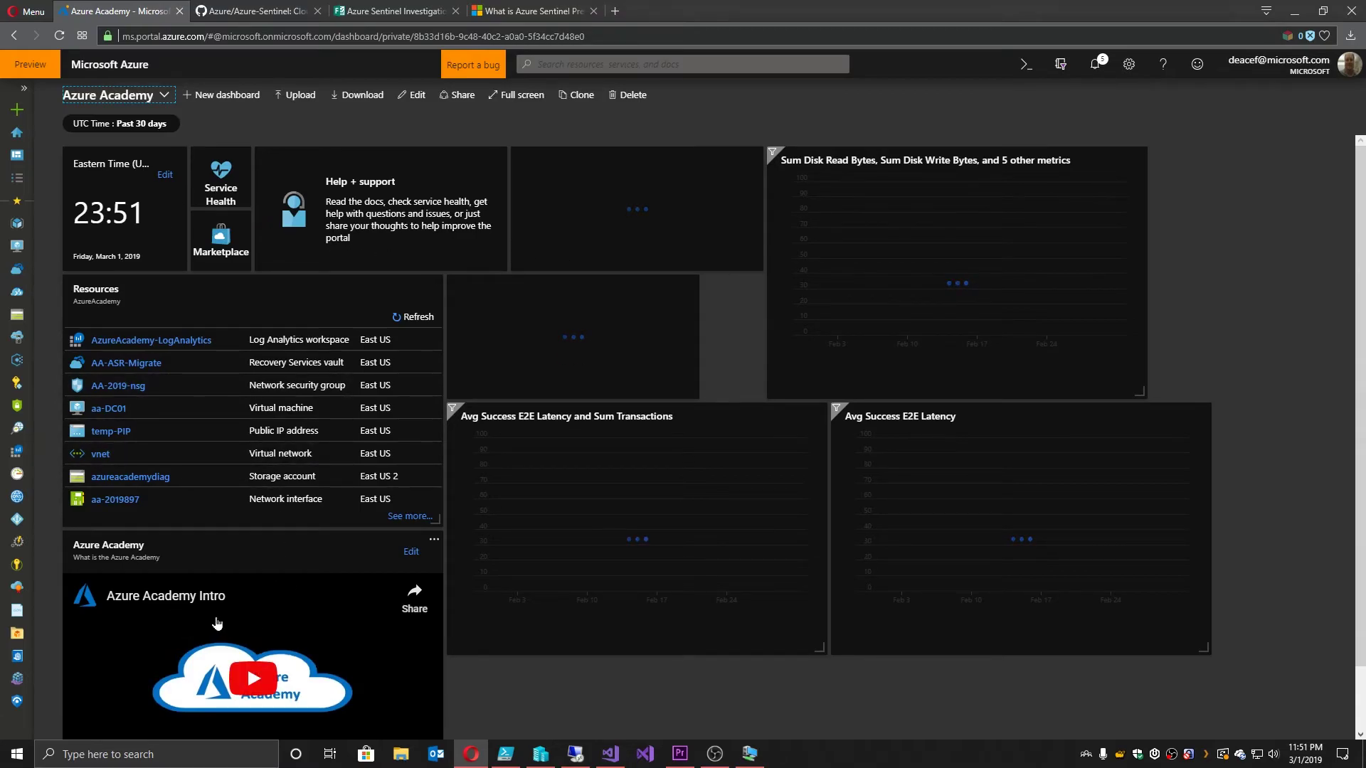
Step: Open the AzureNetworkWatcher dashboard, set its time range to Past 30 days, and publish the change
left_click(164, 96)
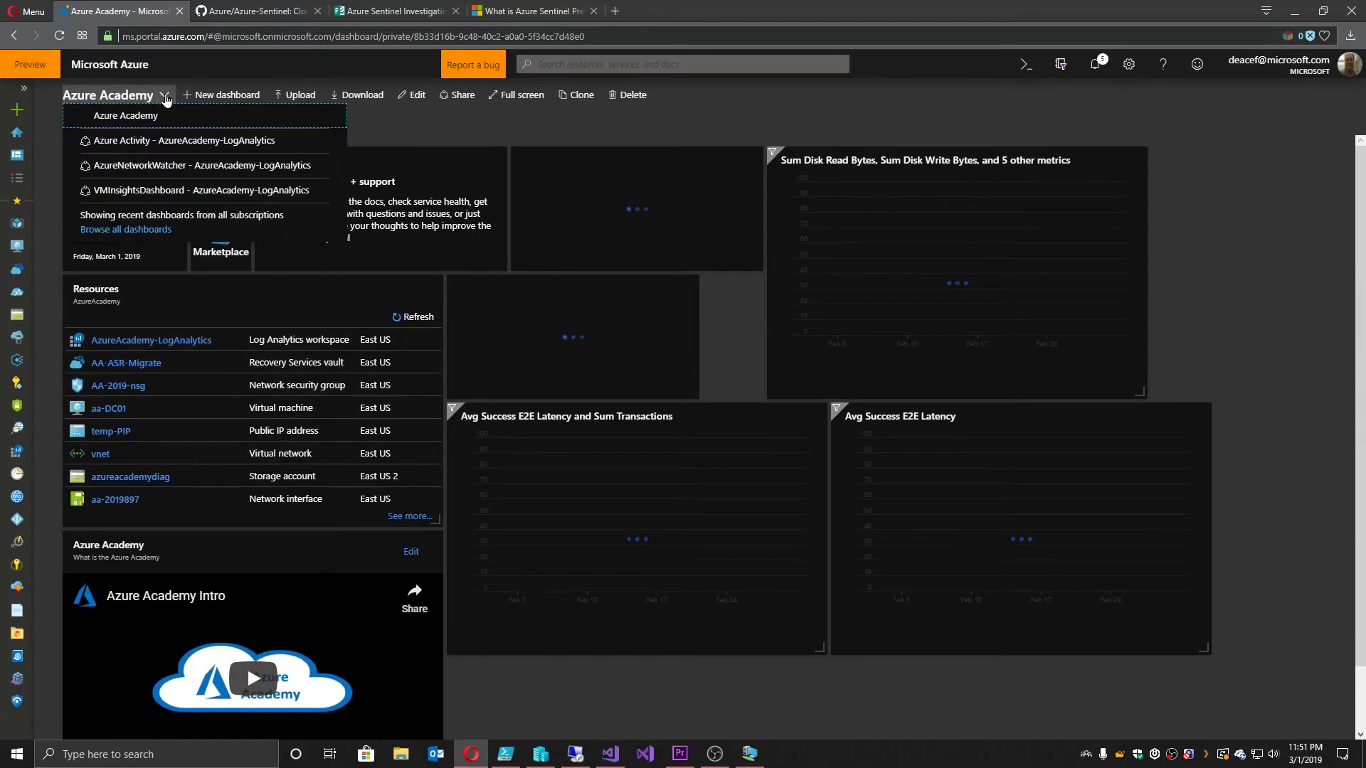
left_click(165, 171)
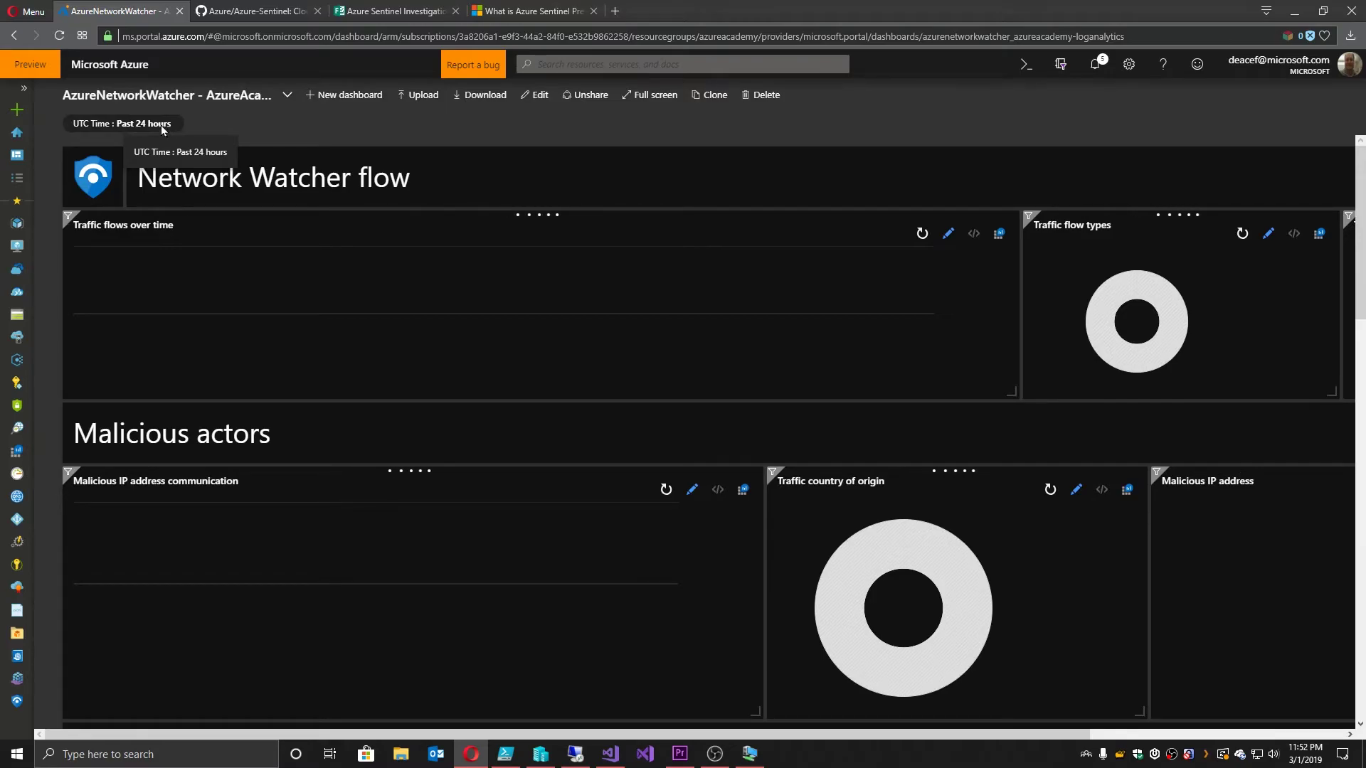
left_click(146, 125)
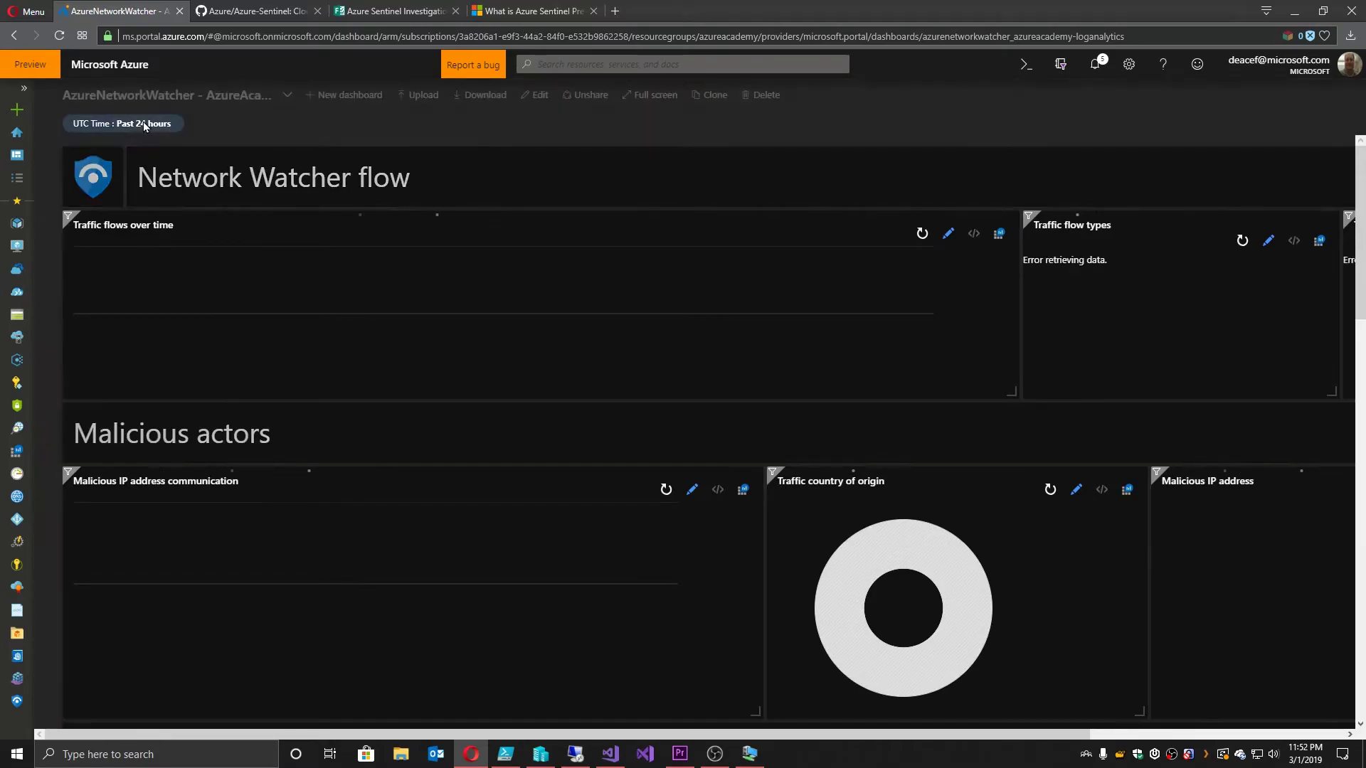
left_click(188, 277)
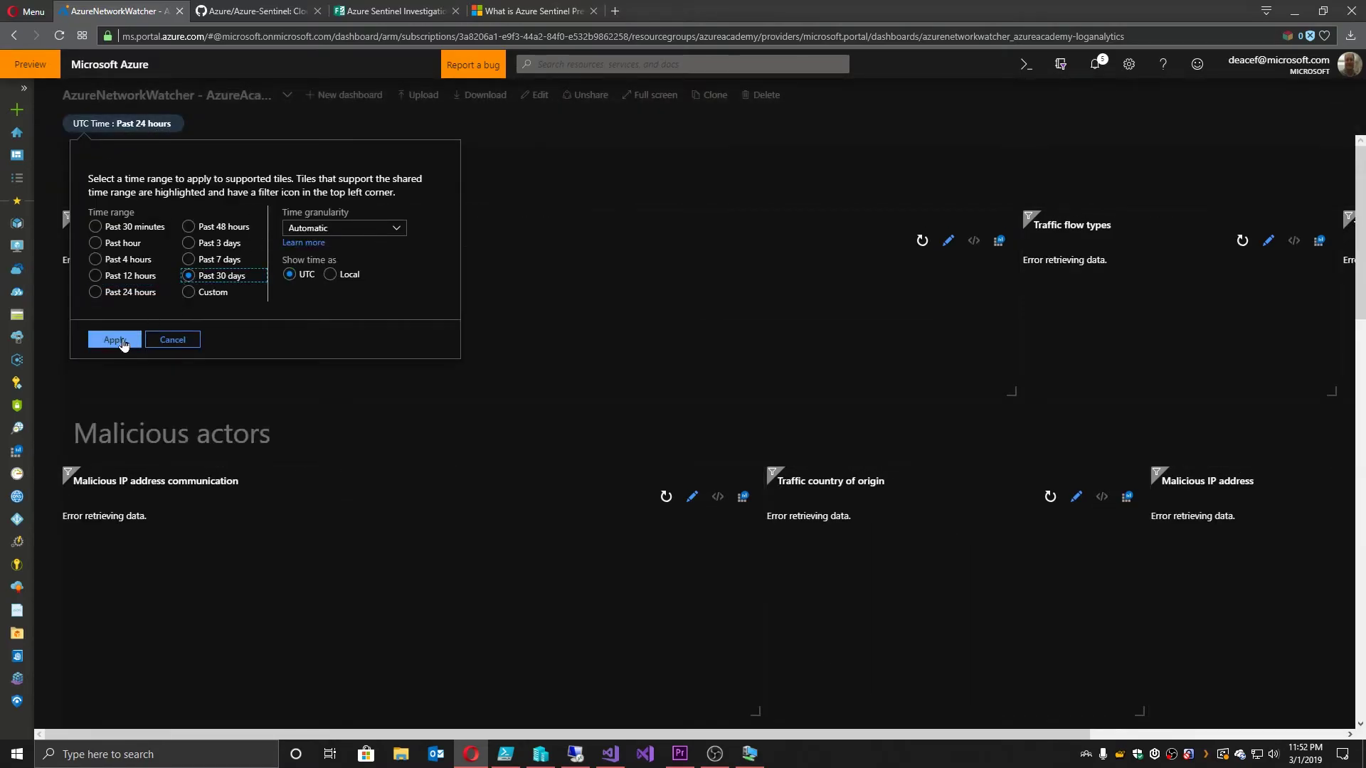
left_click(115, 339)
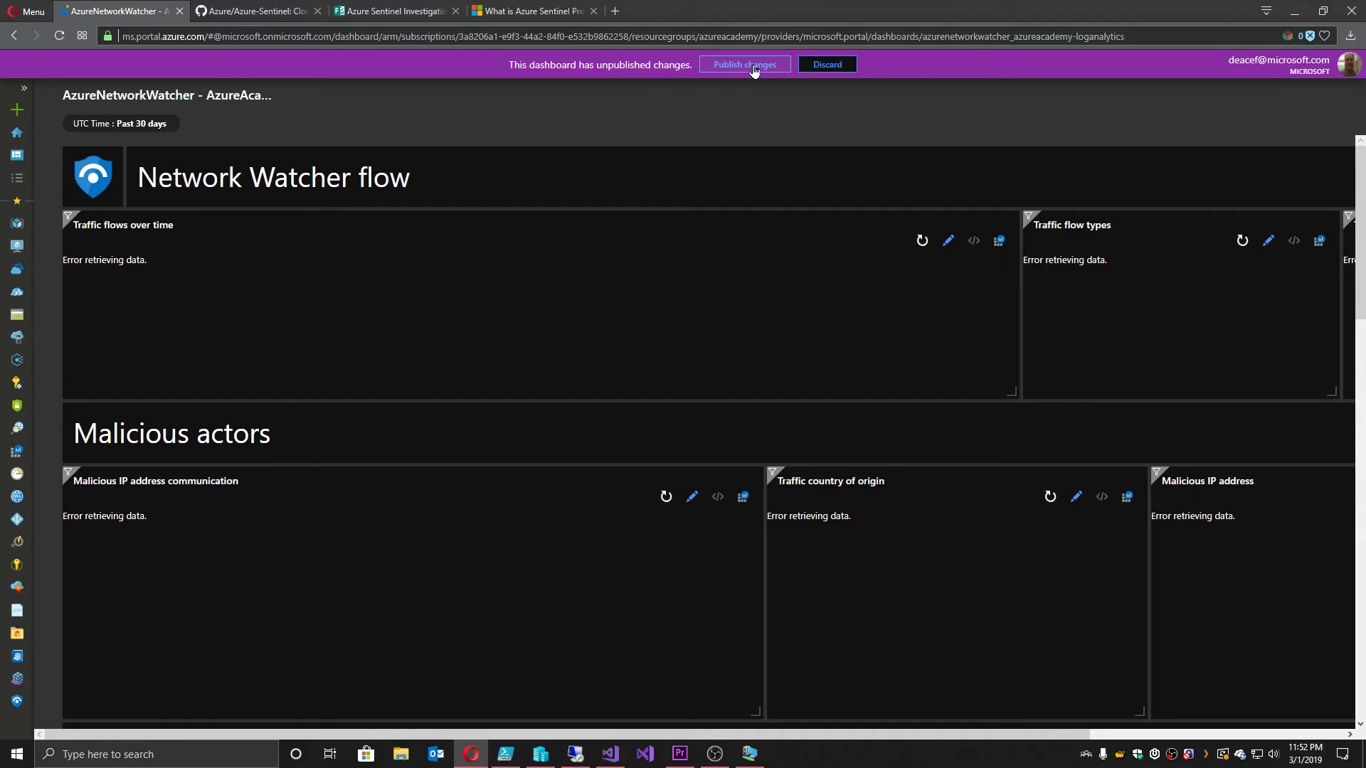
left_click(754, 66)
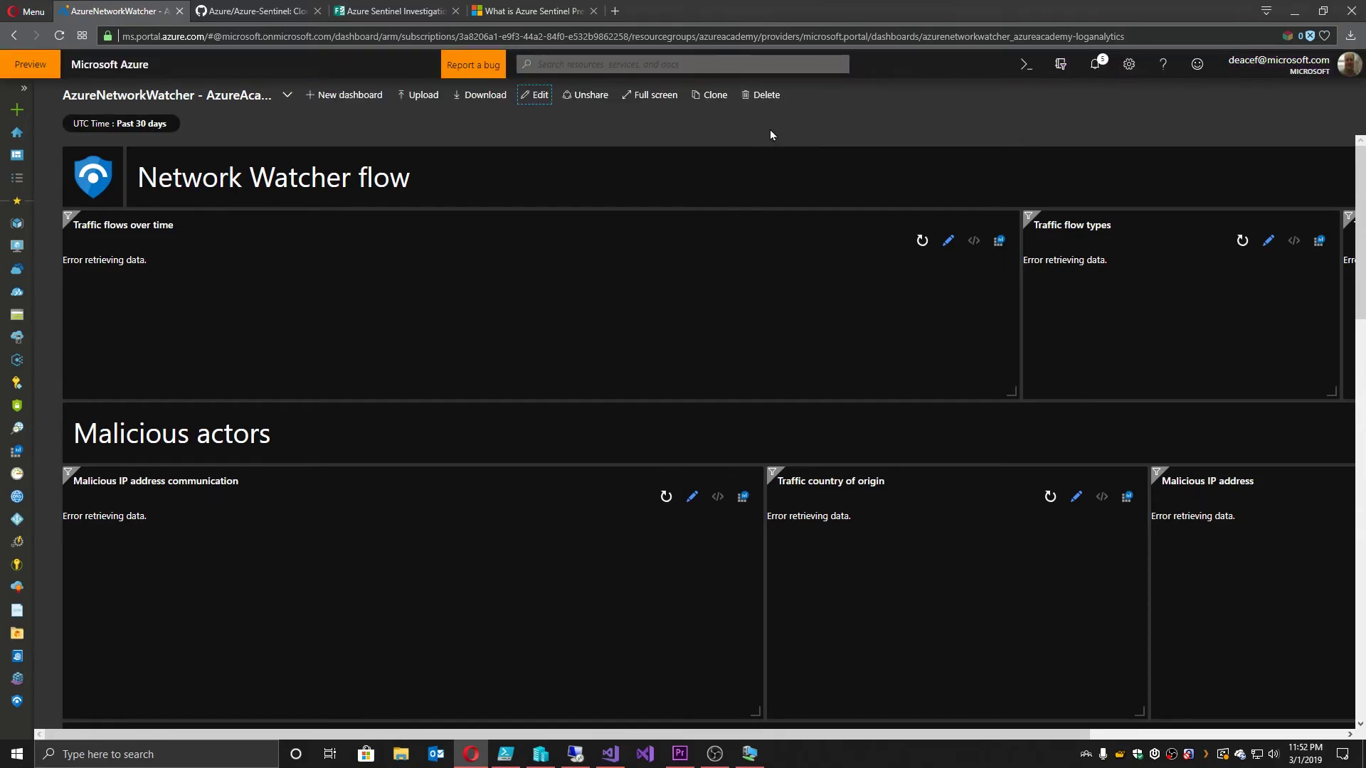
scroll(848, 327, "down", 15)
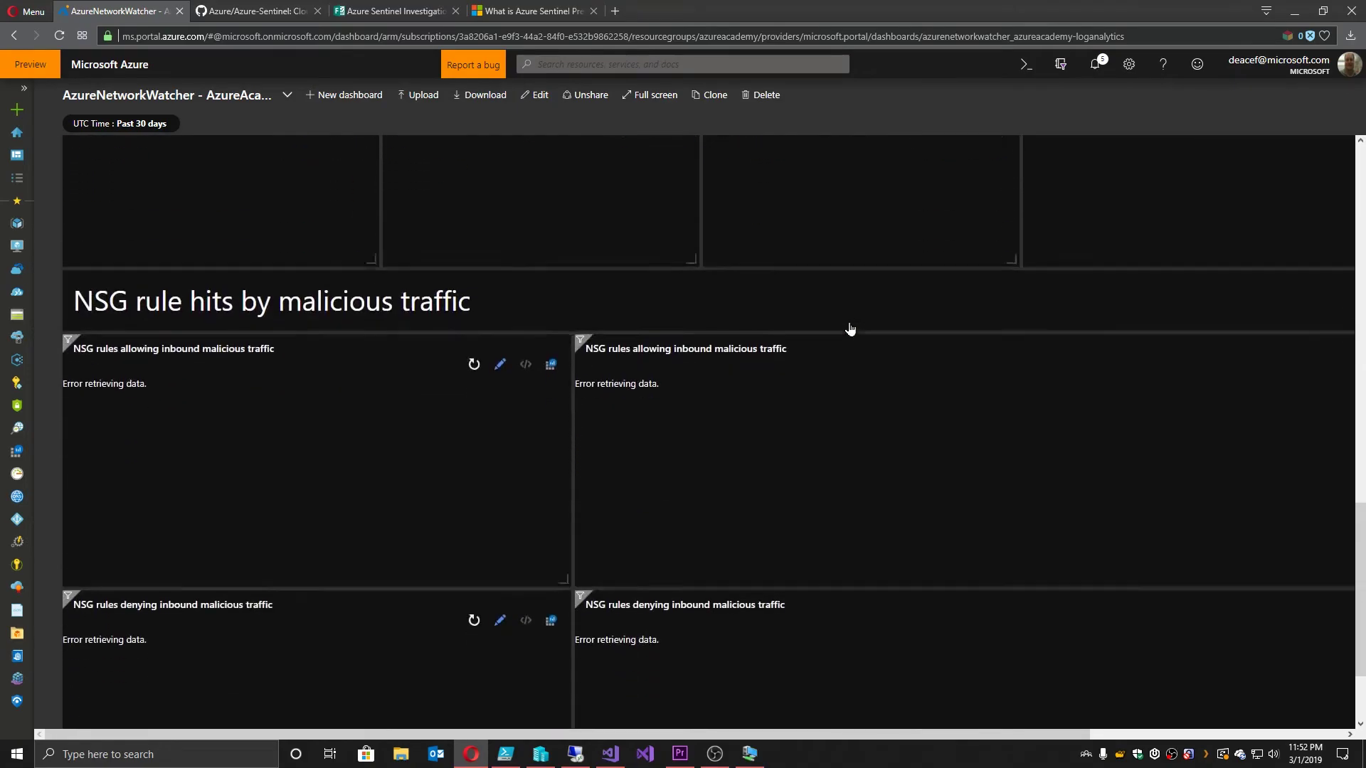
scroll(850, 330, "up", 15)
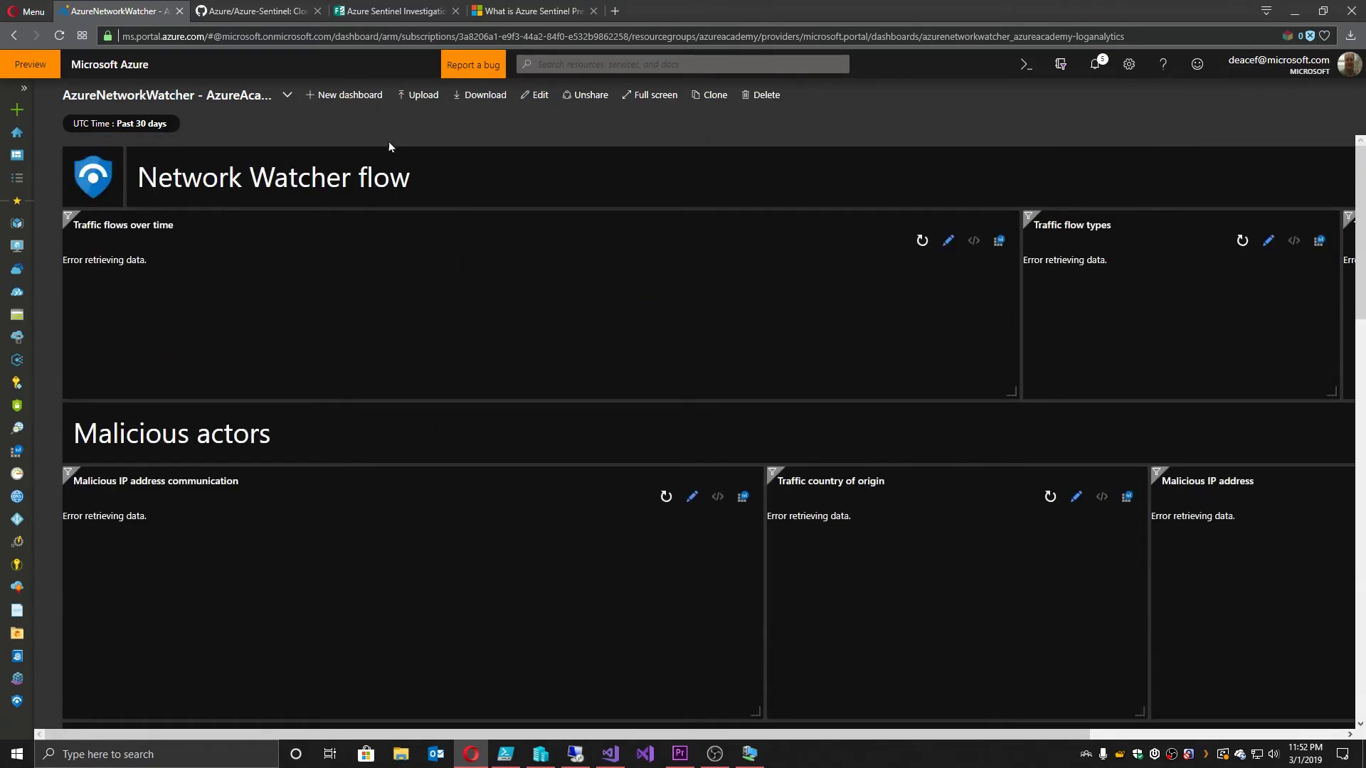
left_click(273, 99)
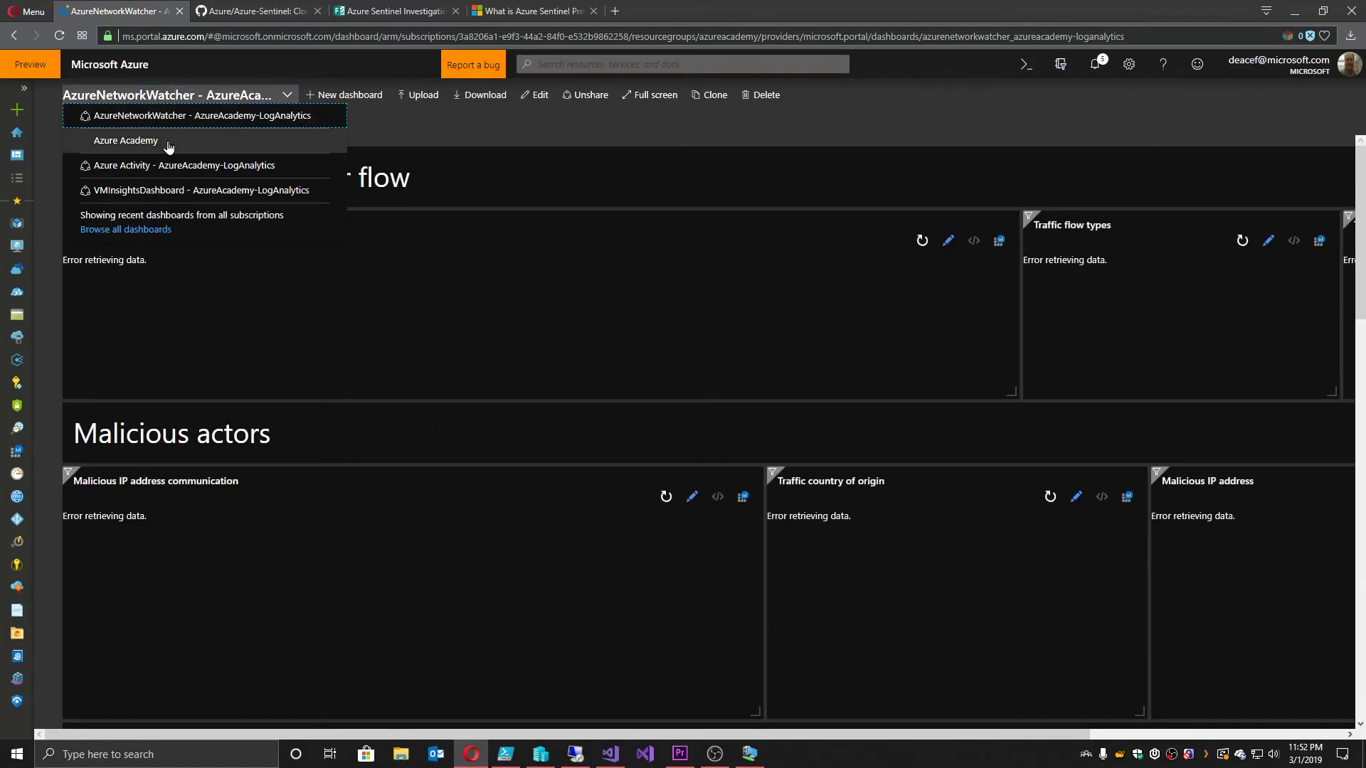
left_click(96, 164)
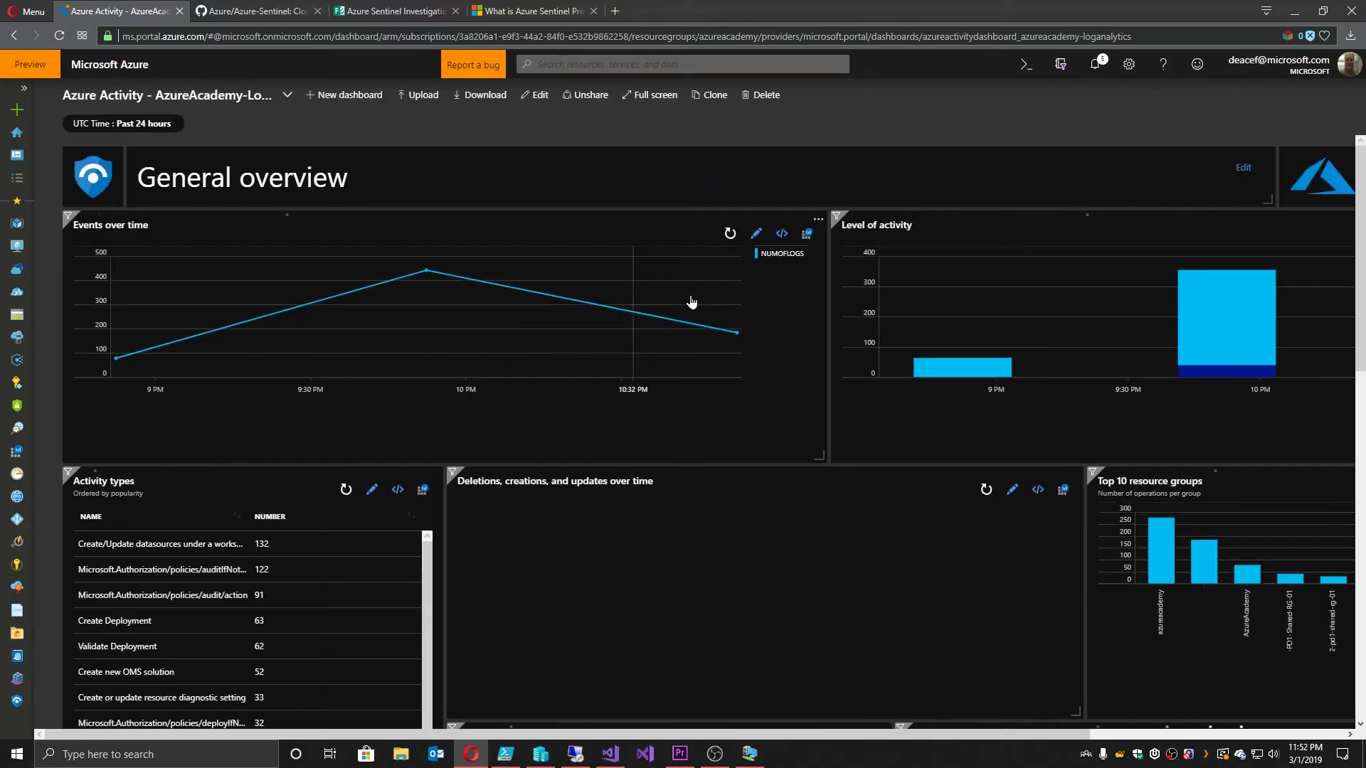
left_click(147, 126)
left_click(205, 275)
left_click(115, 339)
left_click(746, 65)
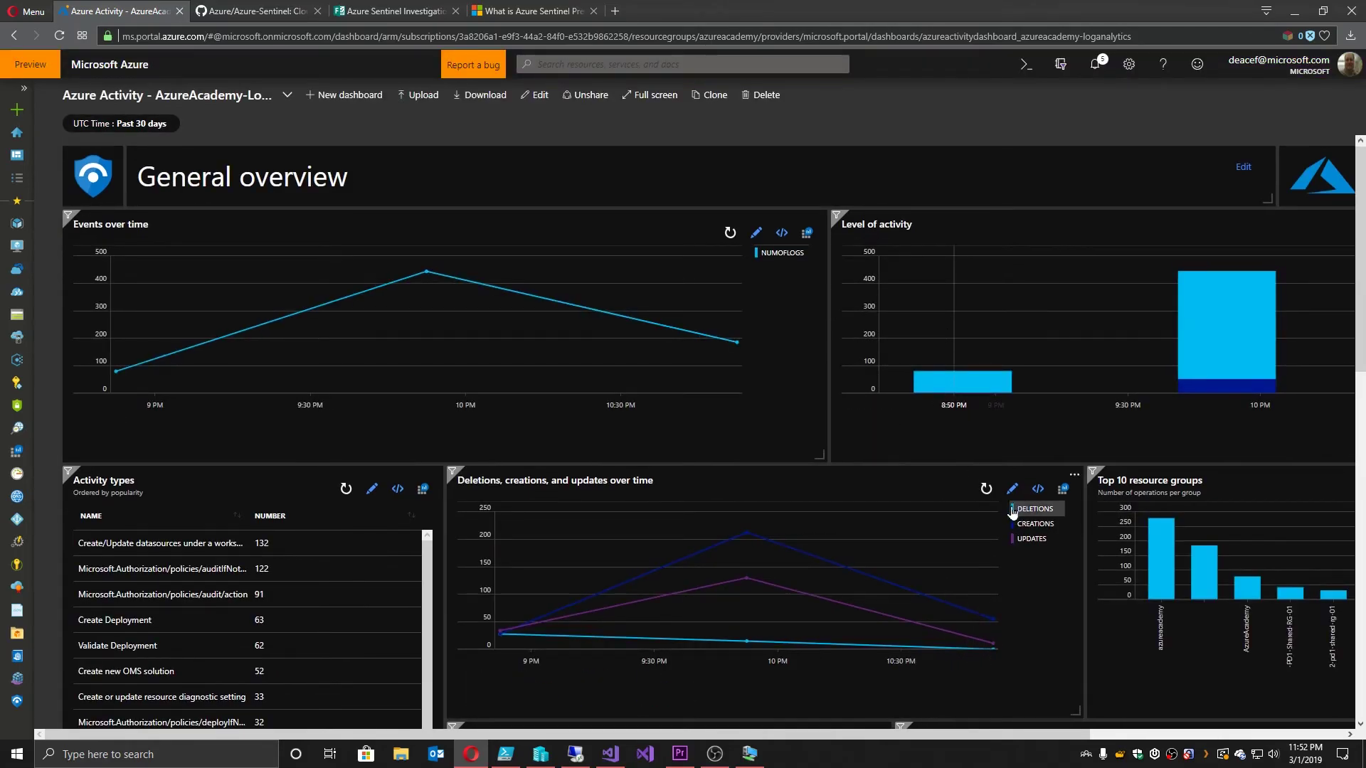
scroll(1004, 462, "down", 5)
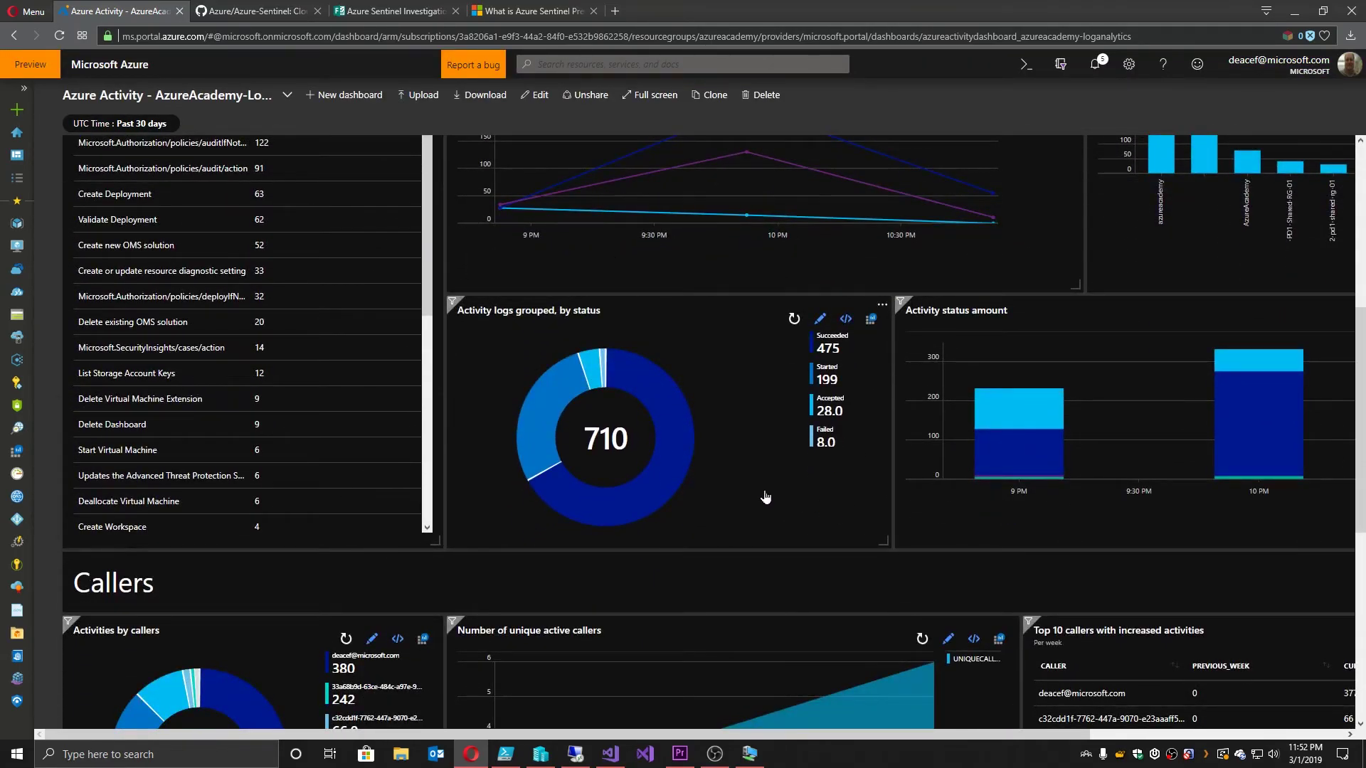
scroll(767, 496, "down", 4)
scroll(761, 502, "down", 2)
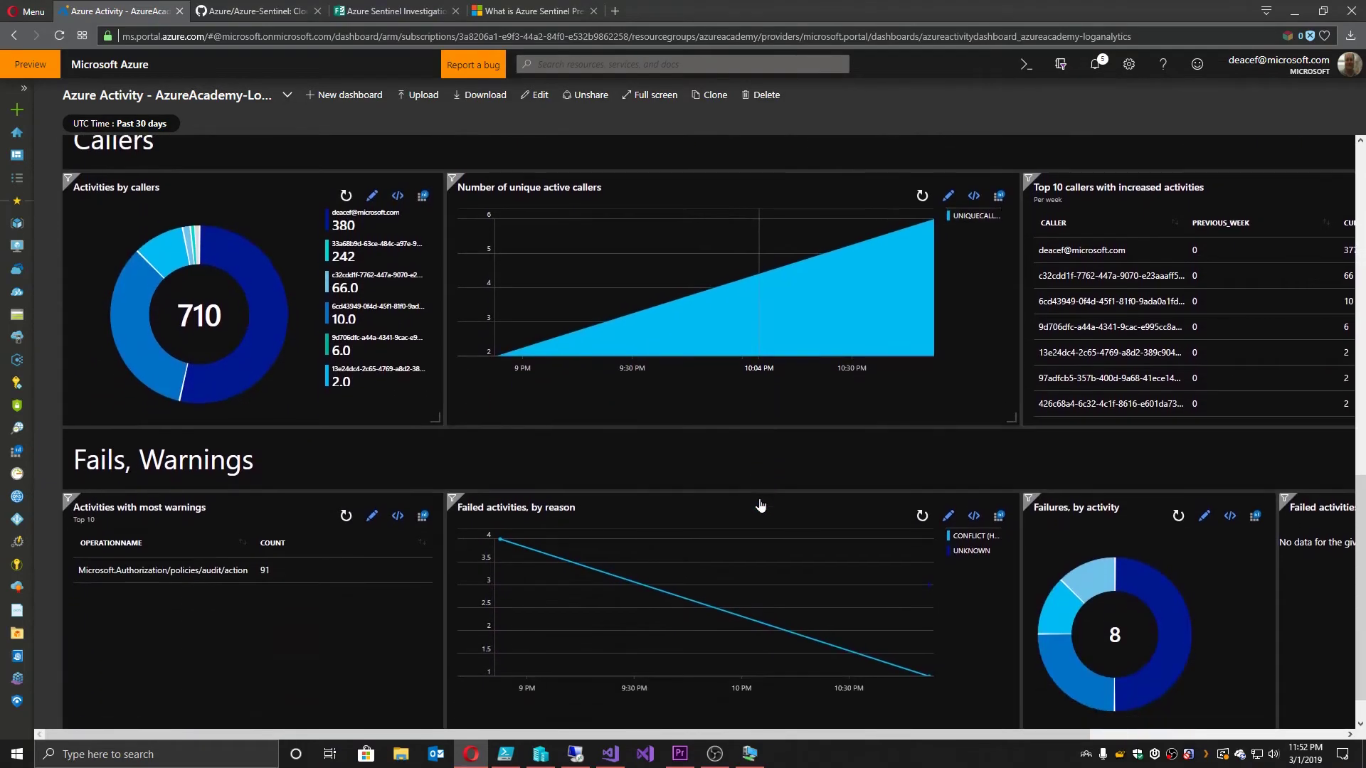
scroll(760, 505, "down", 1)
scroll(760, 523, "up", 2)
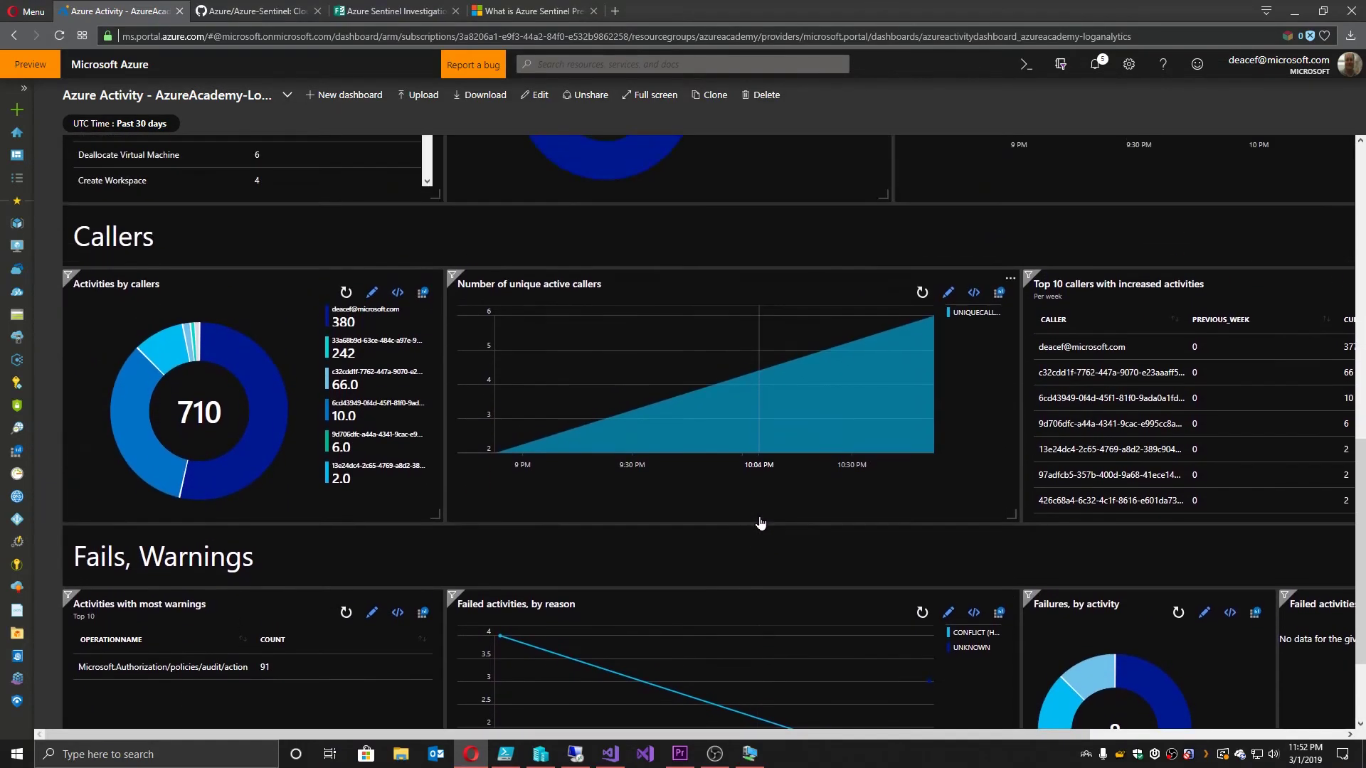
scroll(962, 500, "up", 10)
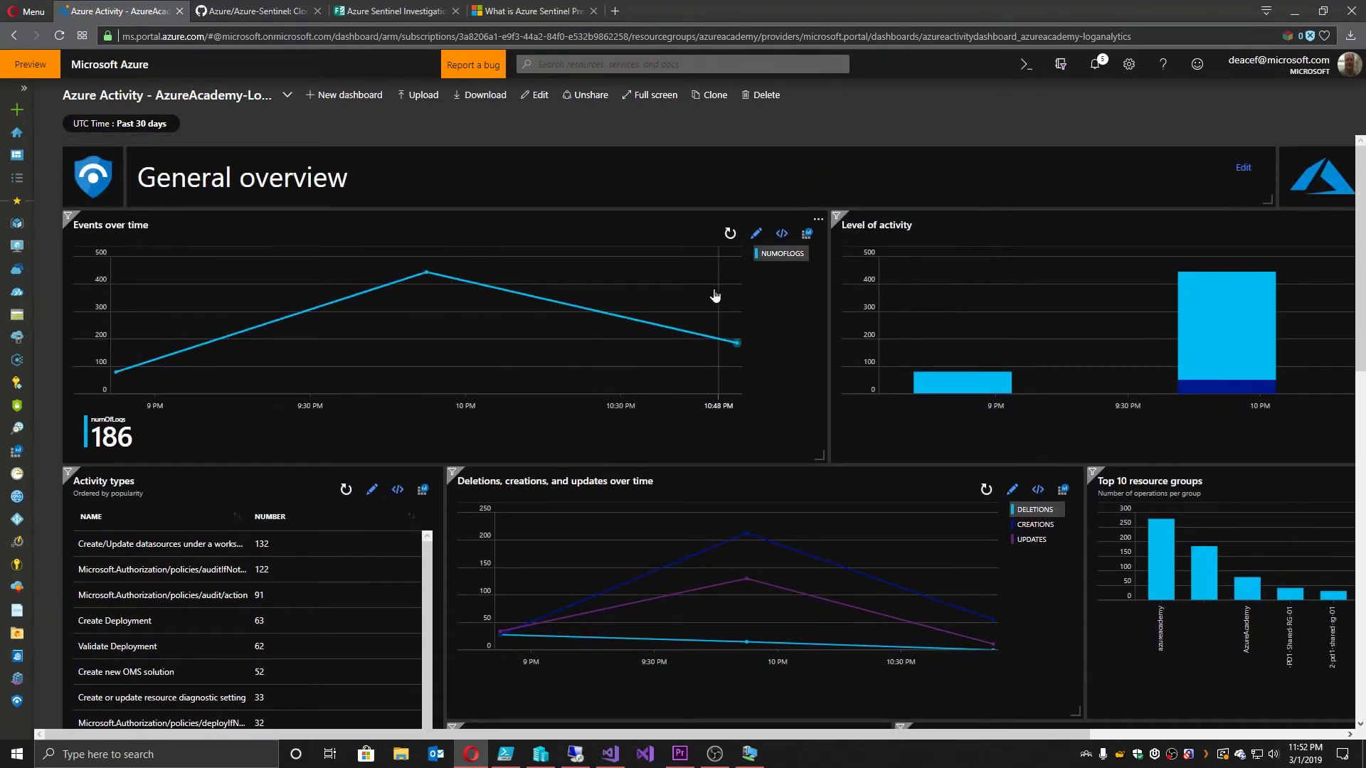
scroll(1098, 379, "down", 3)
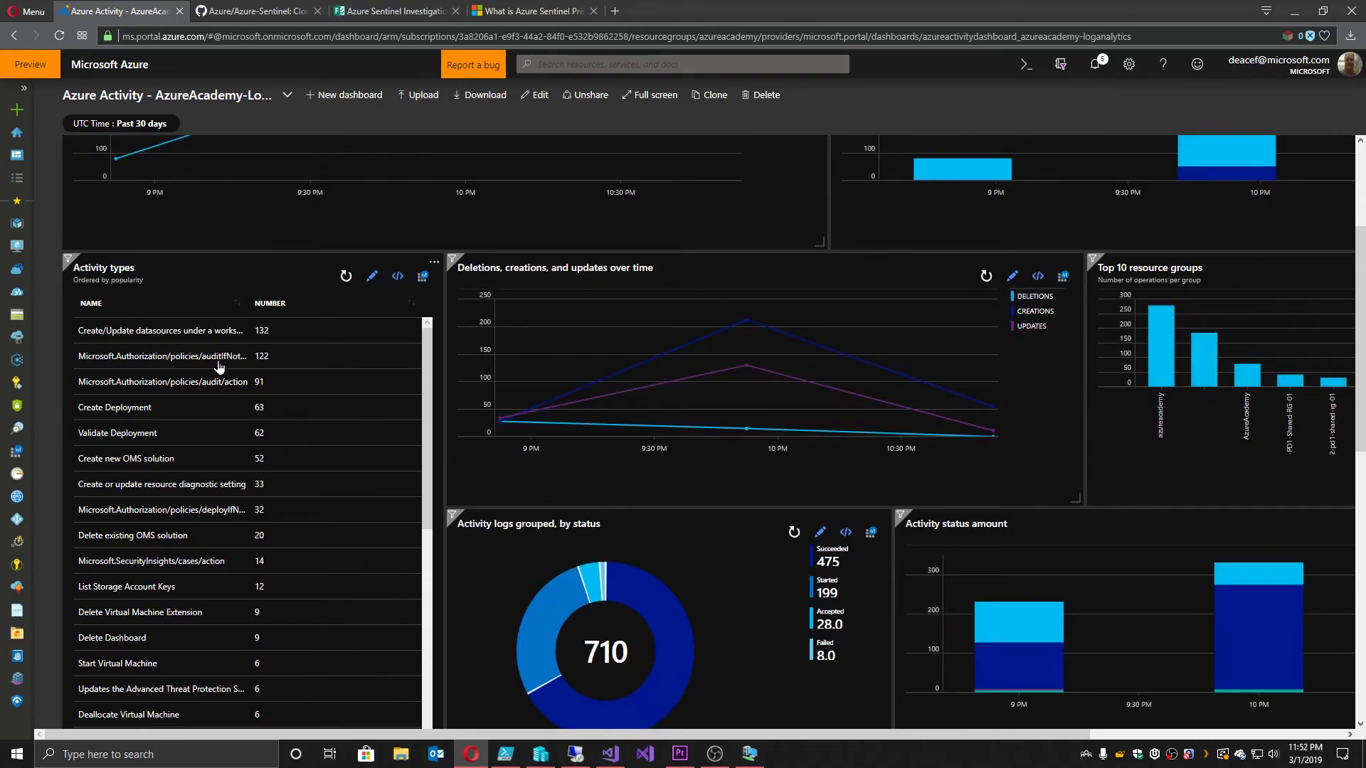
scroll(222, 372, "down", 5)
scroll(231, 406, "down", 2)
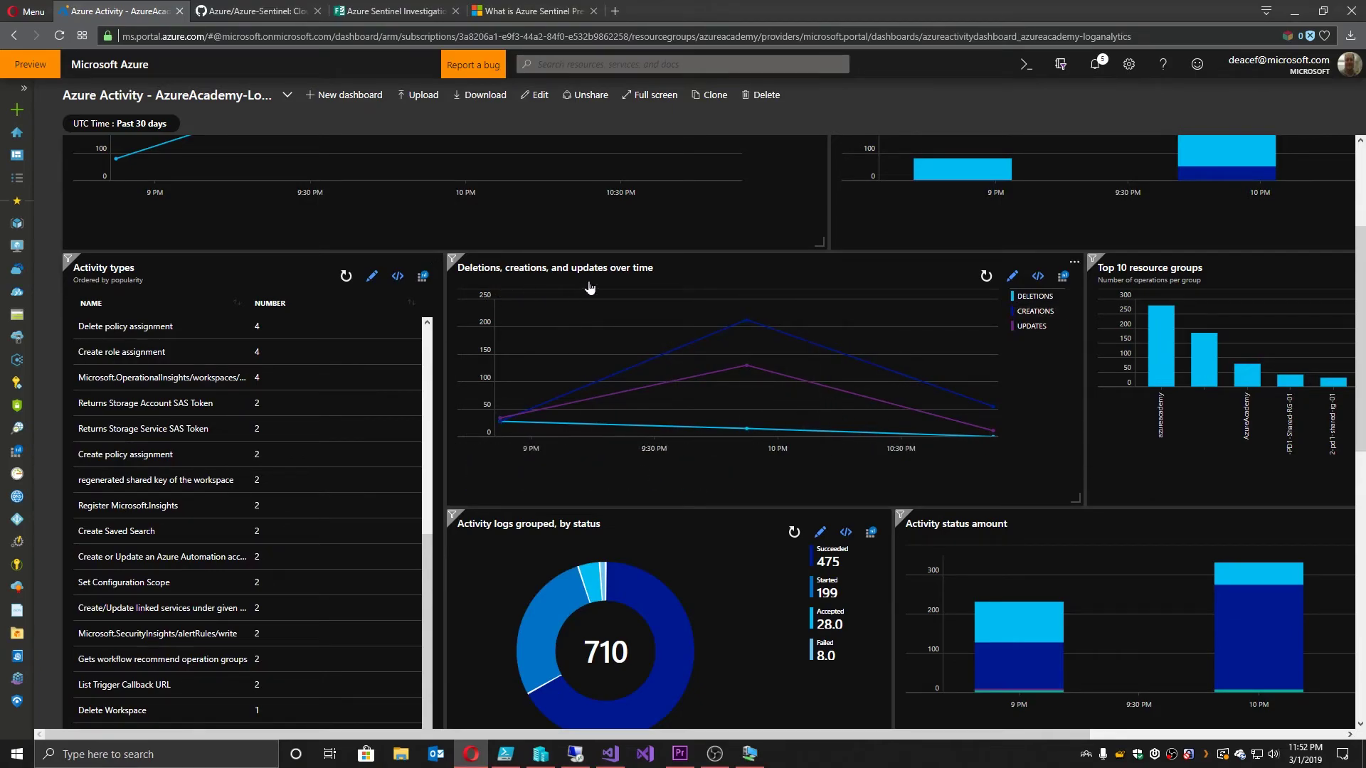
scroll(962, 427, "down", 3)
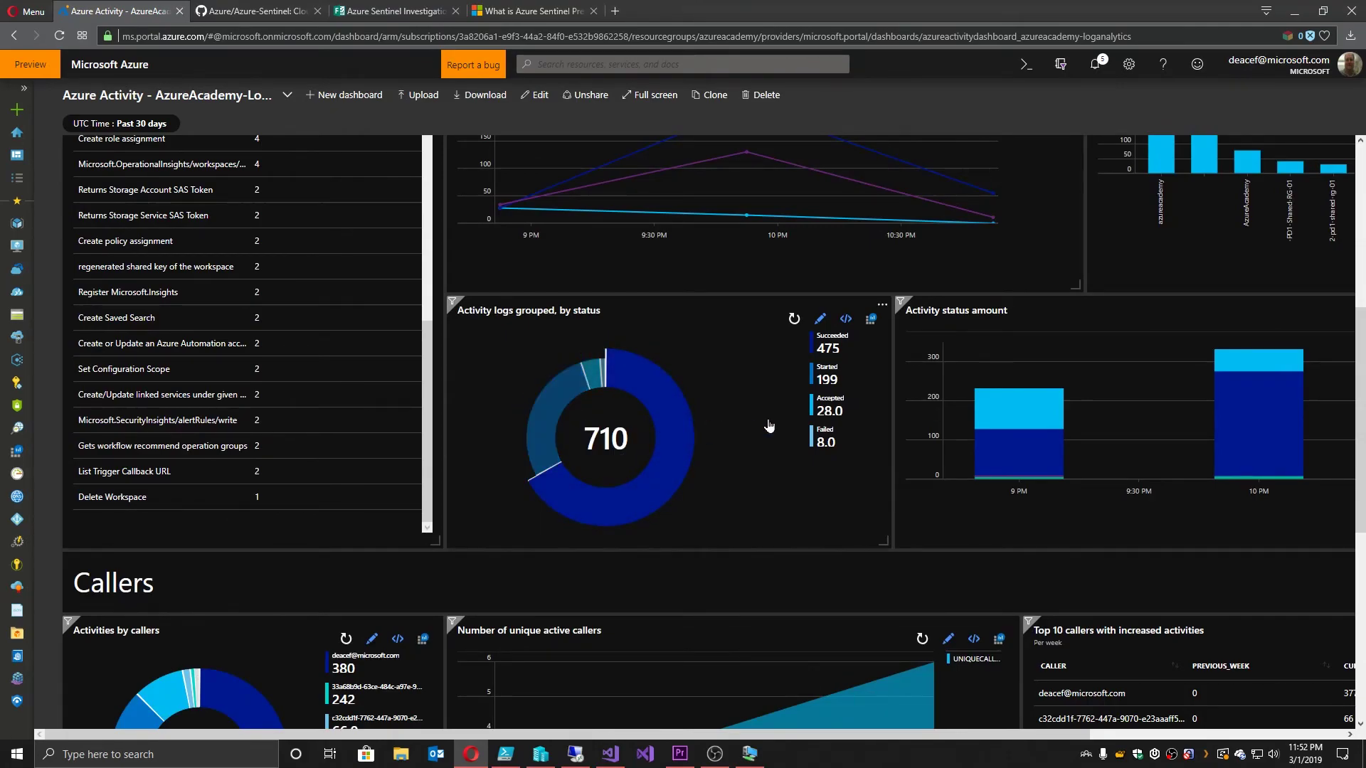
scroll(826, 417, "down", 7)
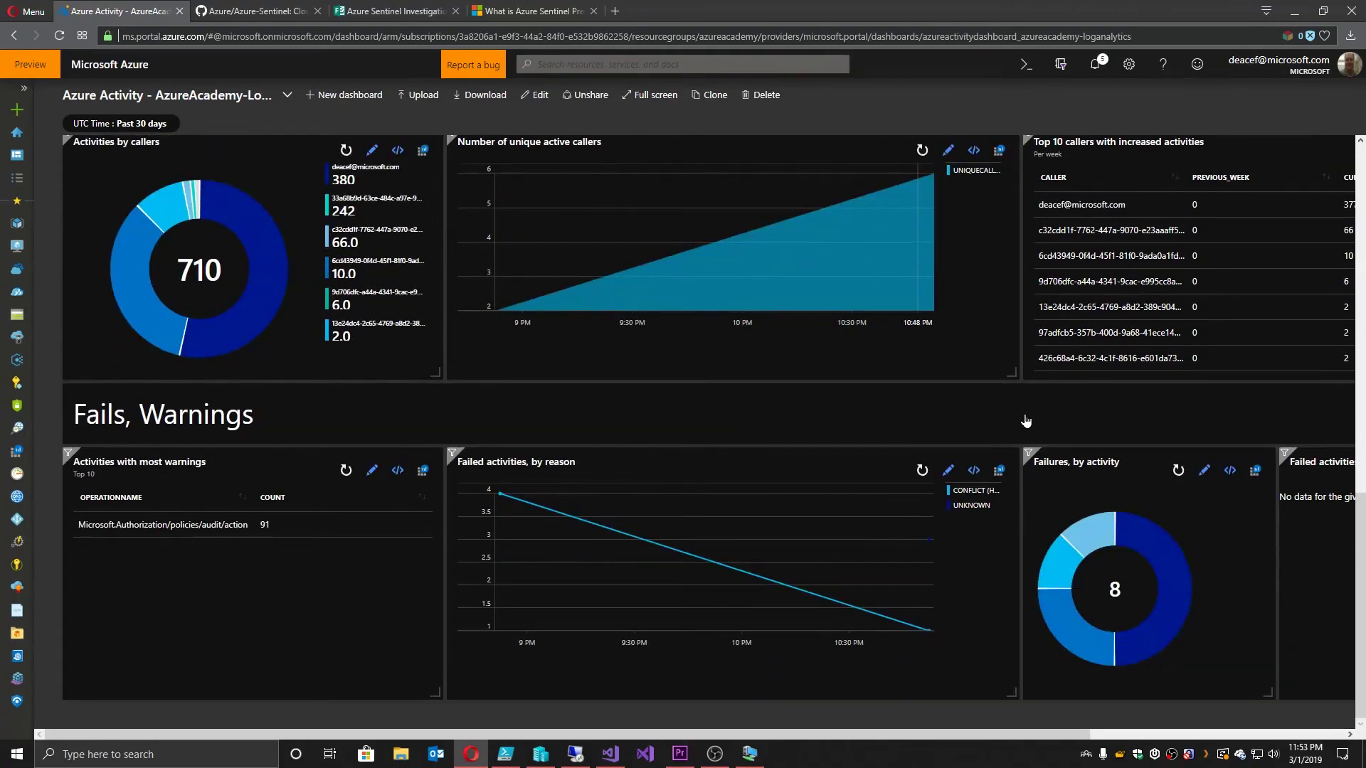
left_click_drag(682, 734, 477, 724)
scroll(1130, 413, "up", 7)
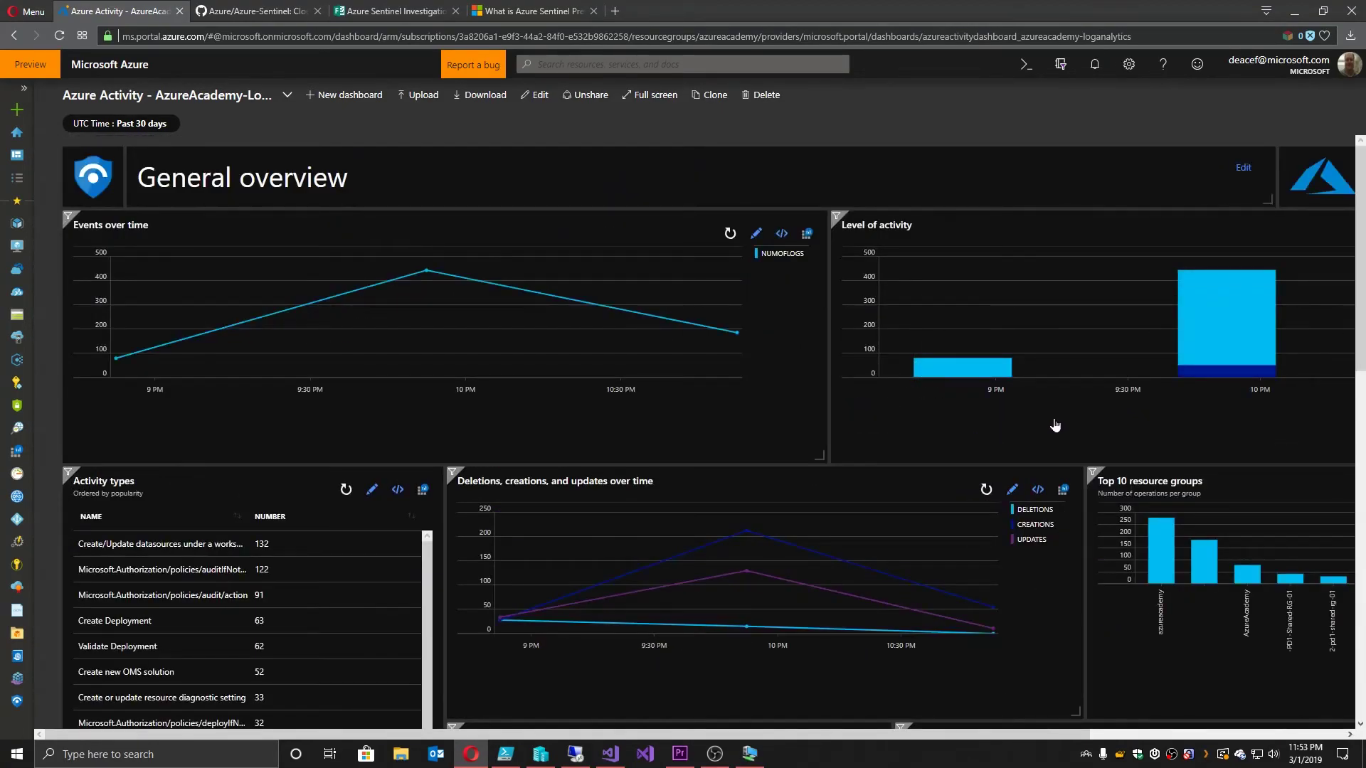
scroll(1044, 421, "down", 6)
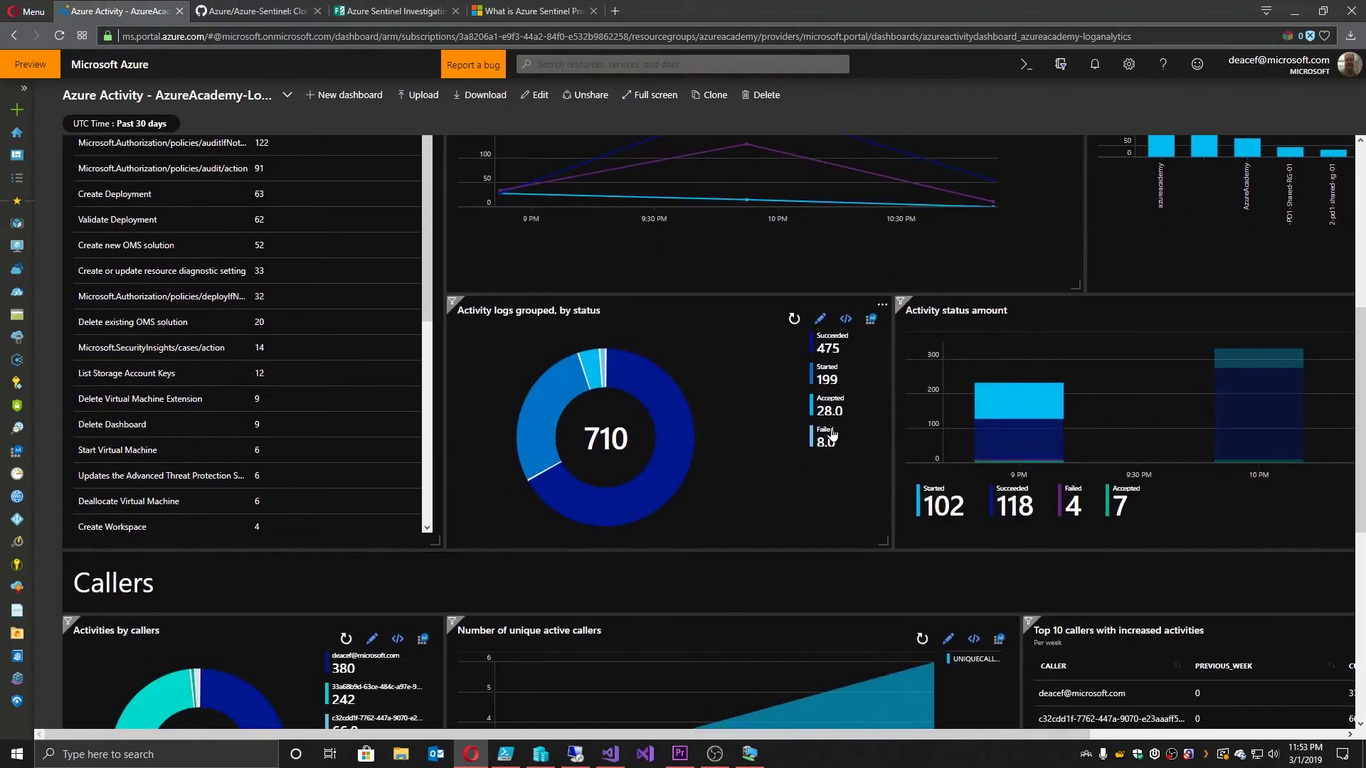
Step: In the AzureAcademy-LogAnalytics workspace, open the Processes to watch case and view its 19 hits in Logs
left_click(17, 701)
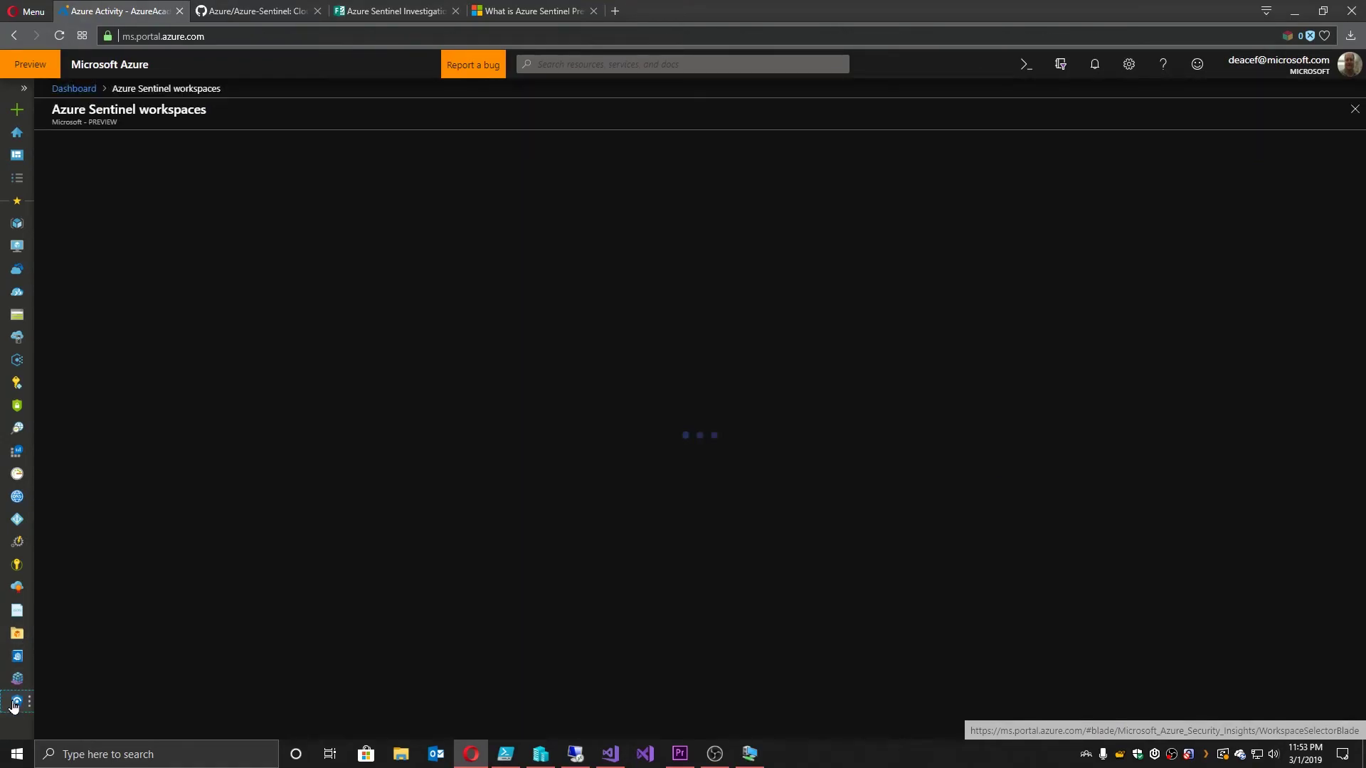
left_click(139, 247)
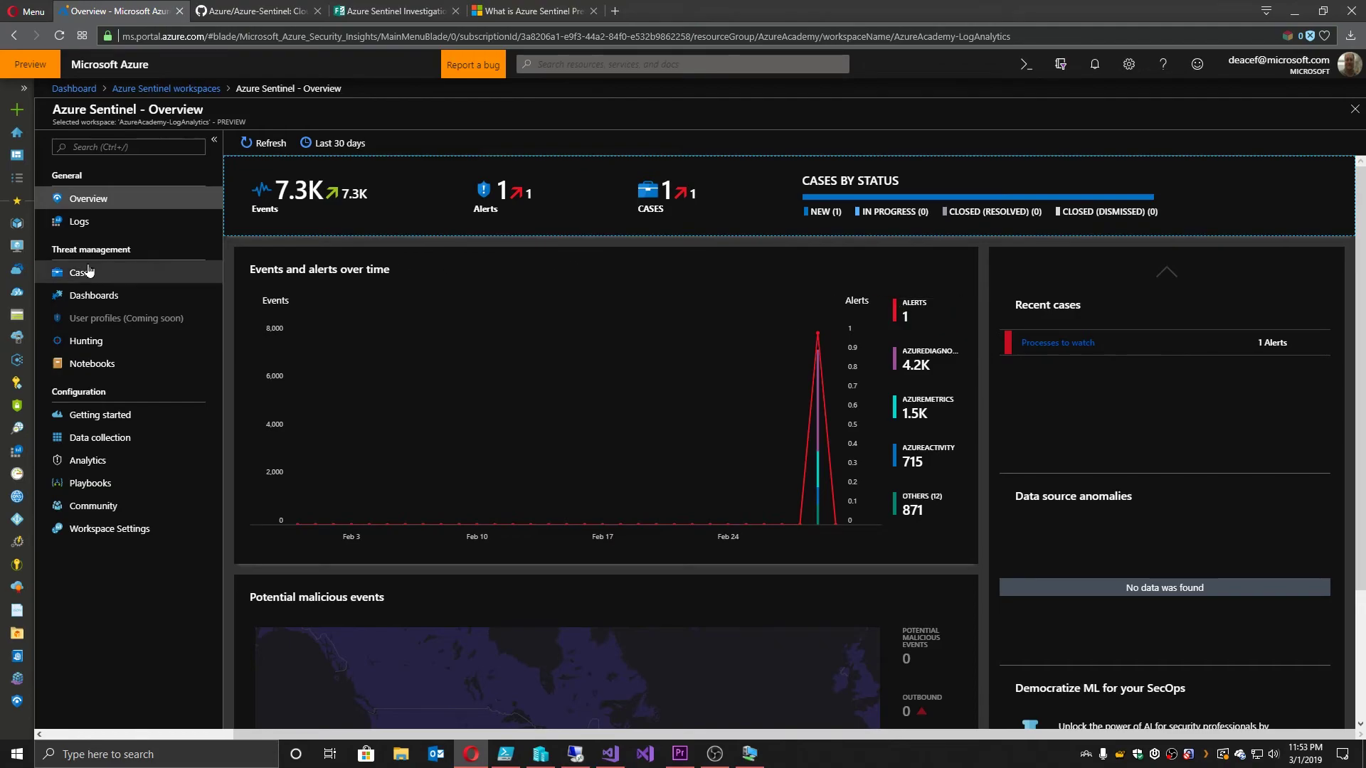
left_click(81, 273)
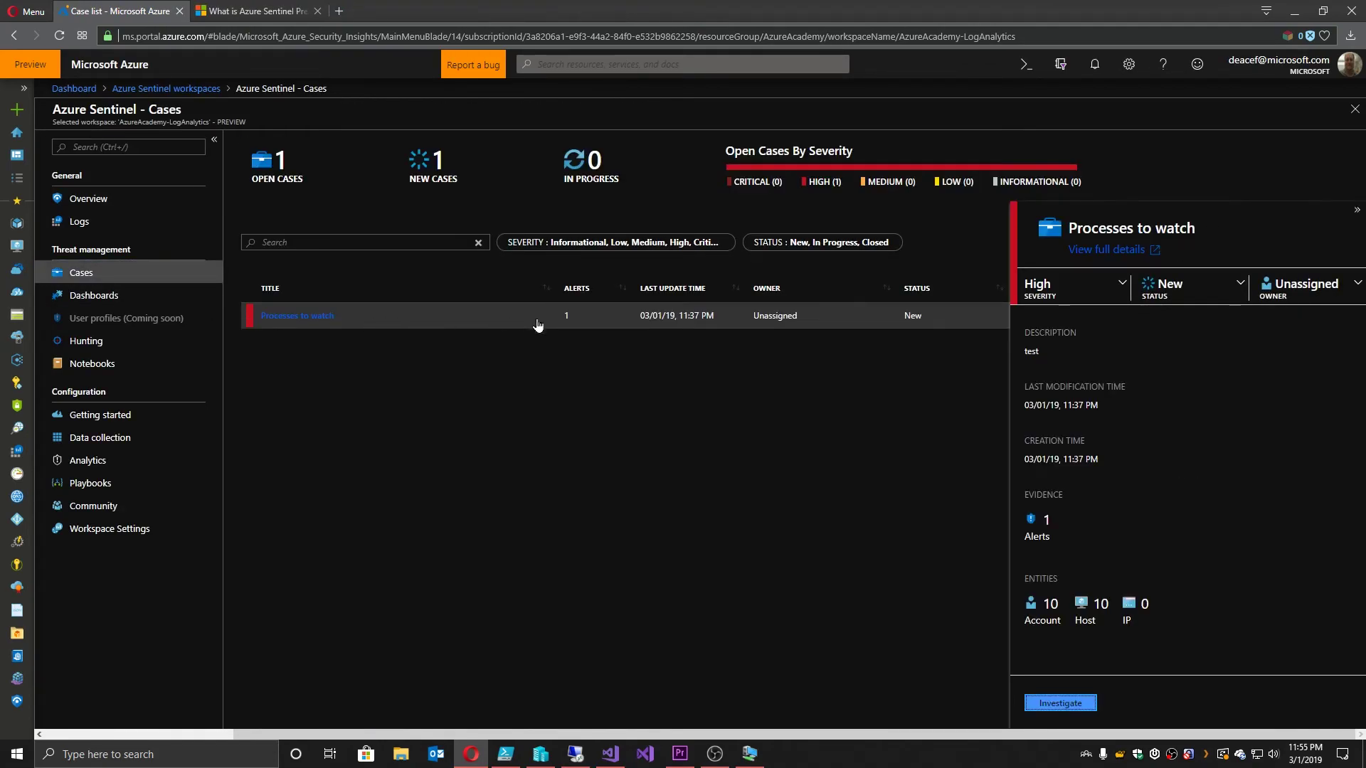
left_click(538, 325)
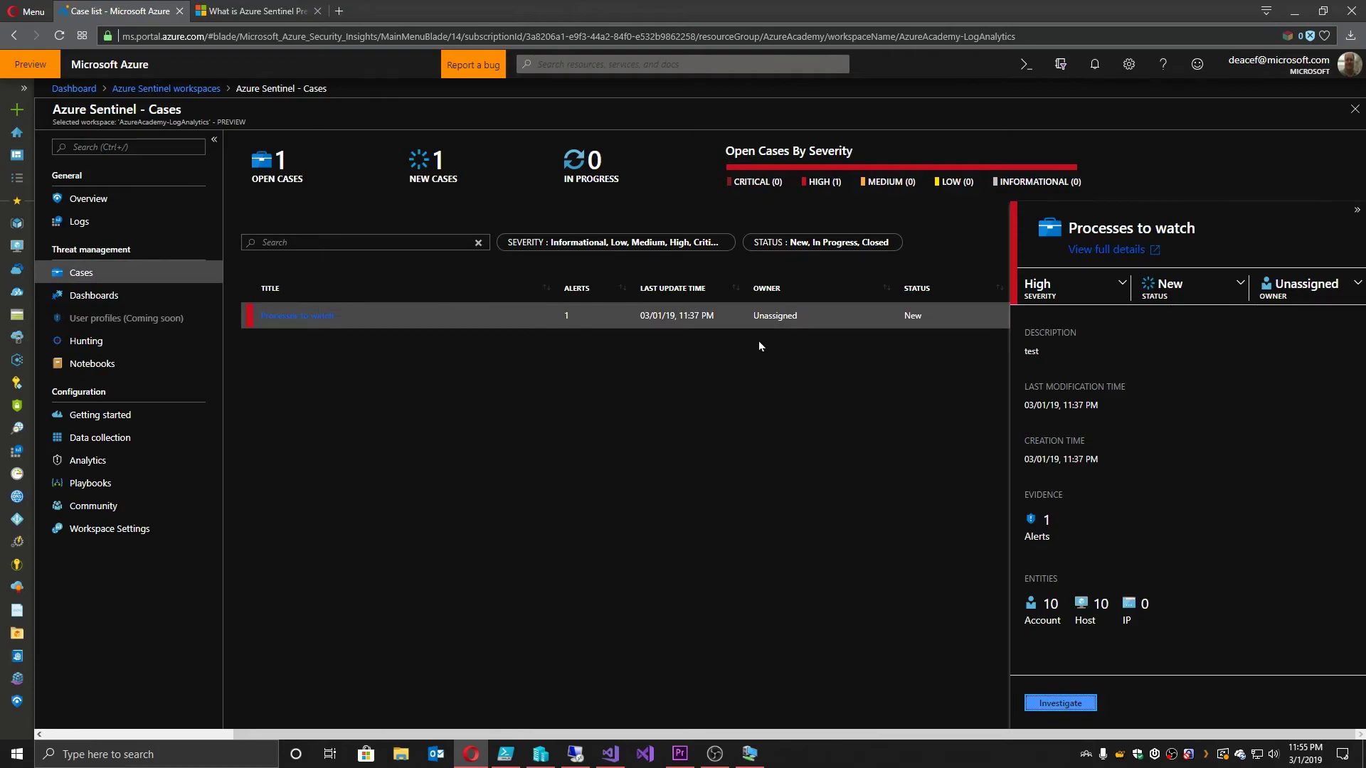
left_click(319, 324)
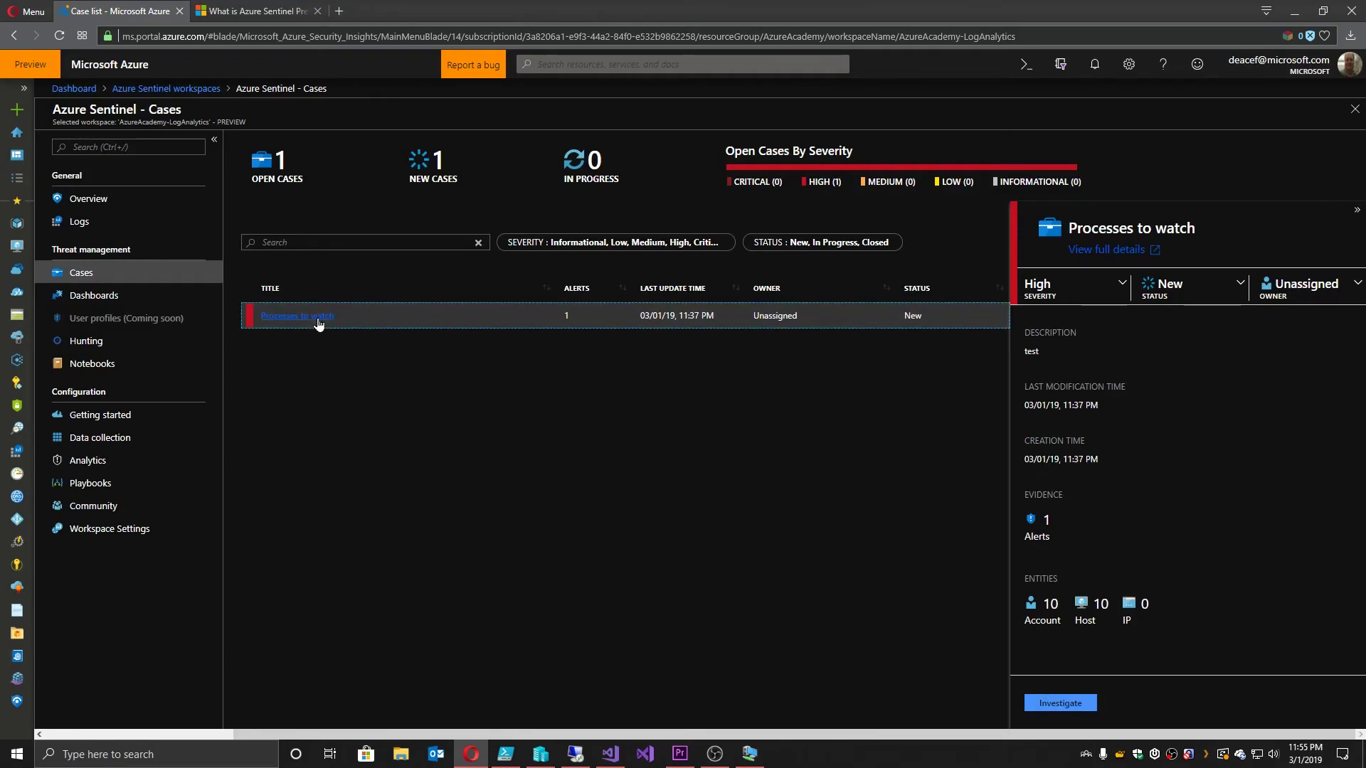
left_click(1136, 250)
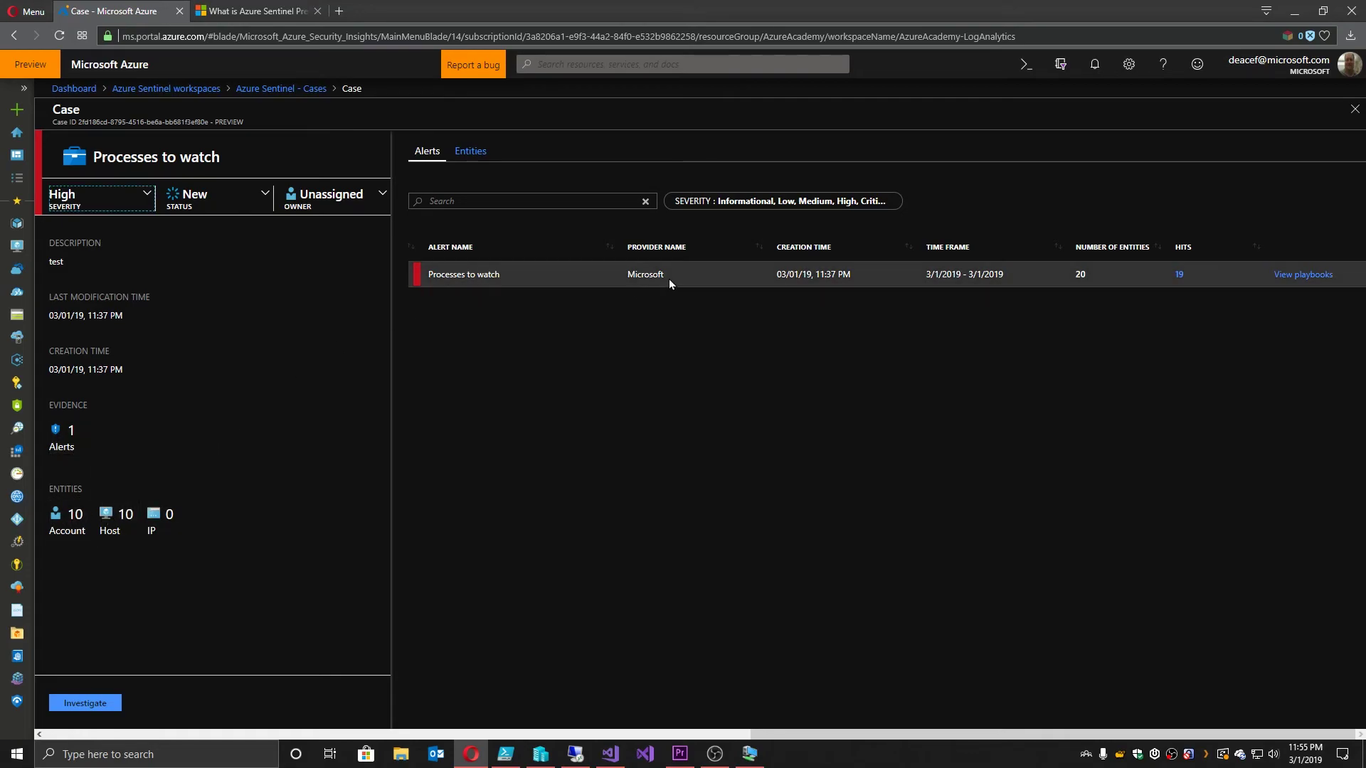
left_click(1181, 274)
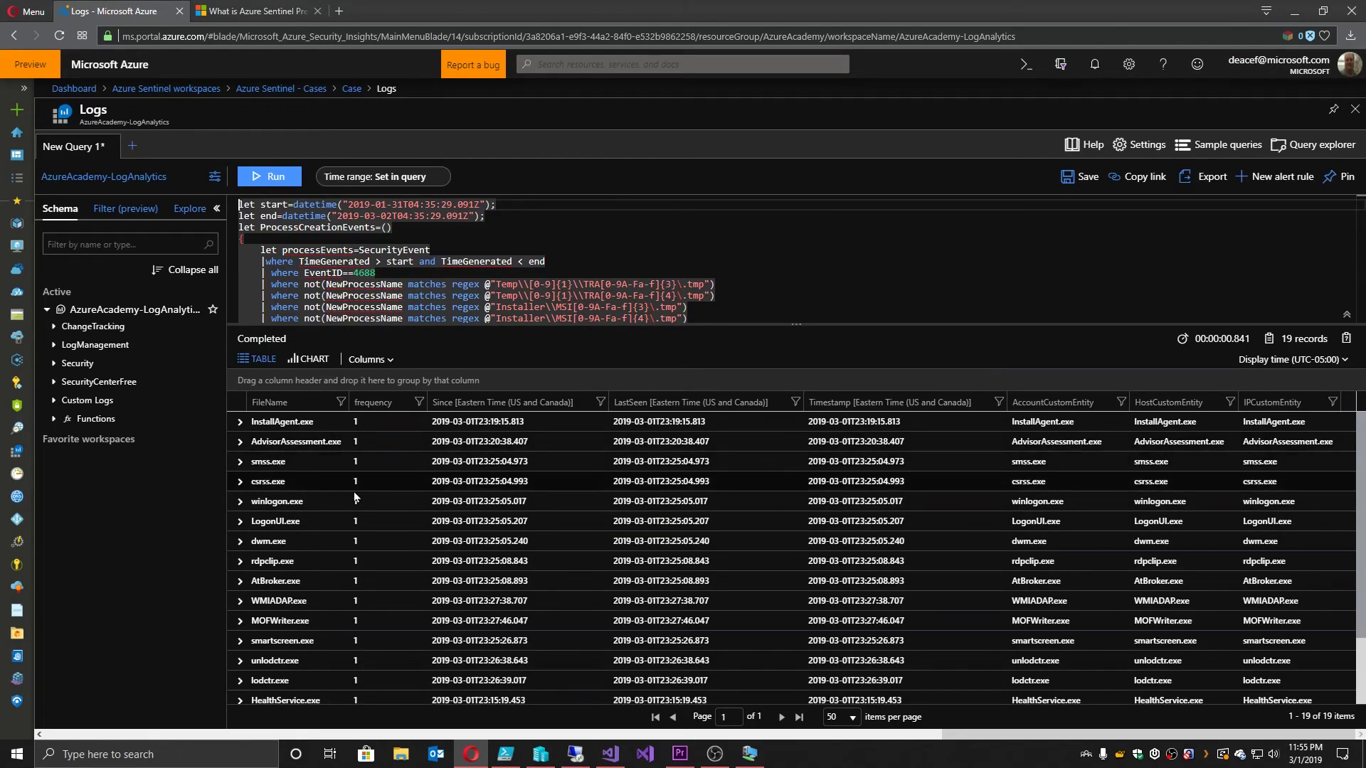
Step: Run the sentinal playbook on the Processes to watch alert and check its Failed run
left_click(352, 89)
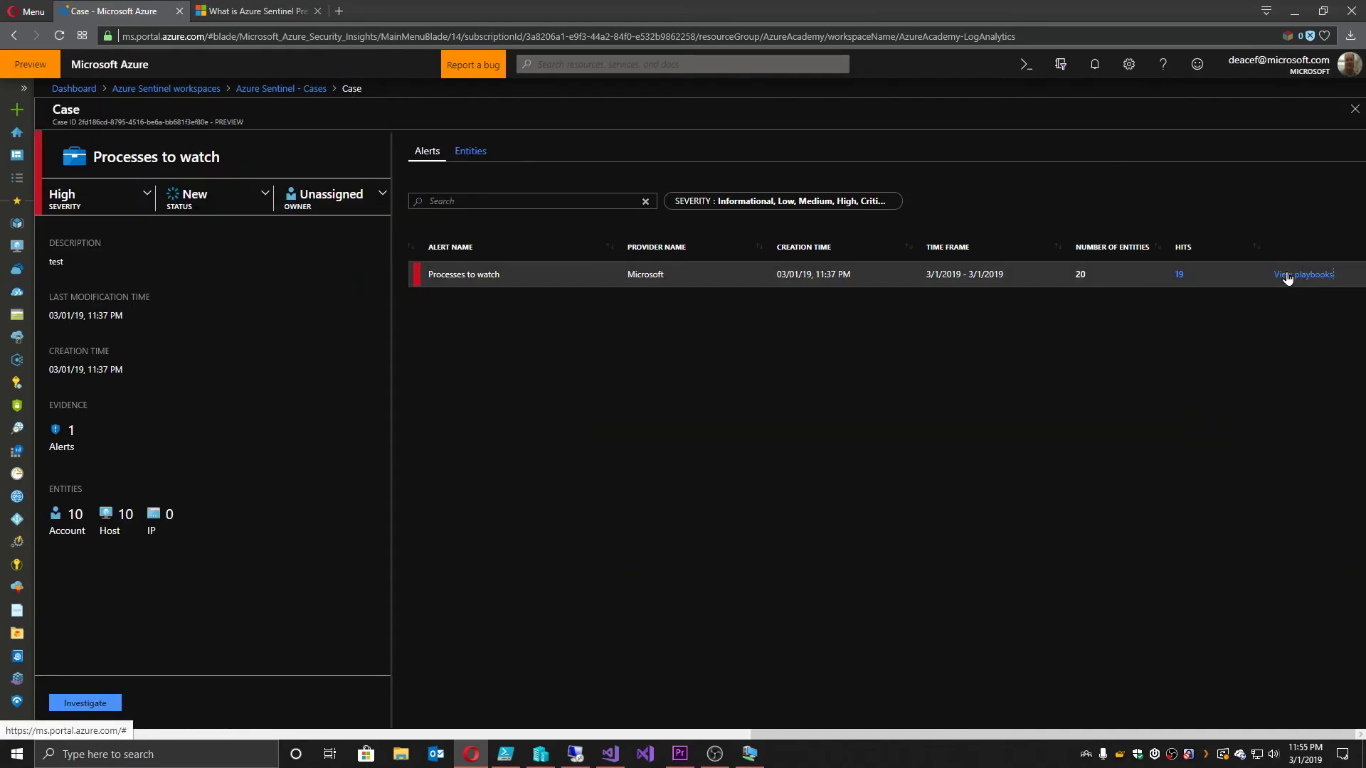
left_click(1288, 276)
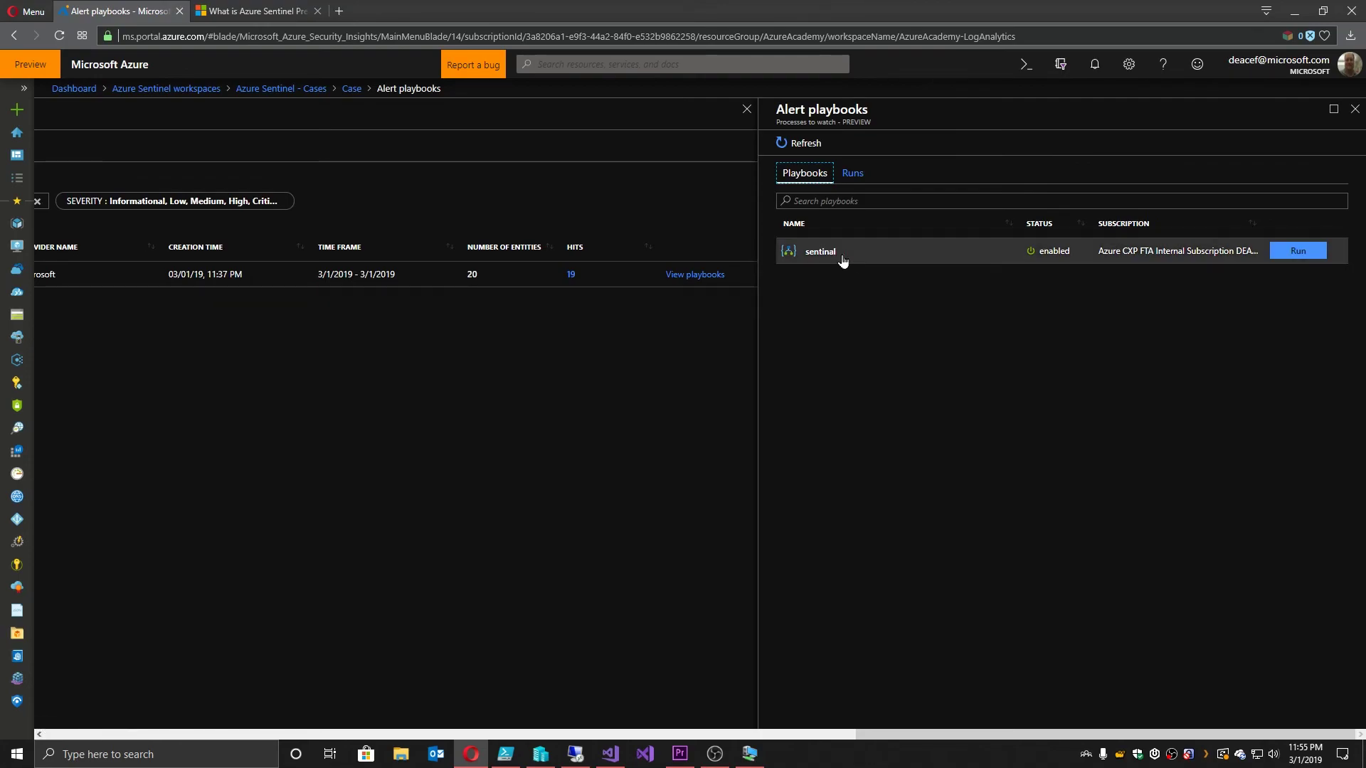
left_click(1297, 251)
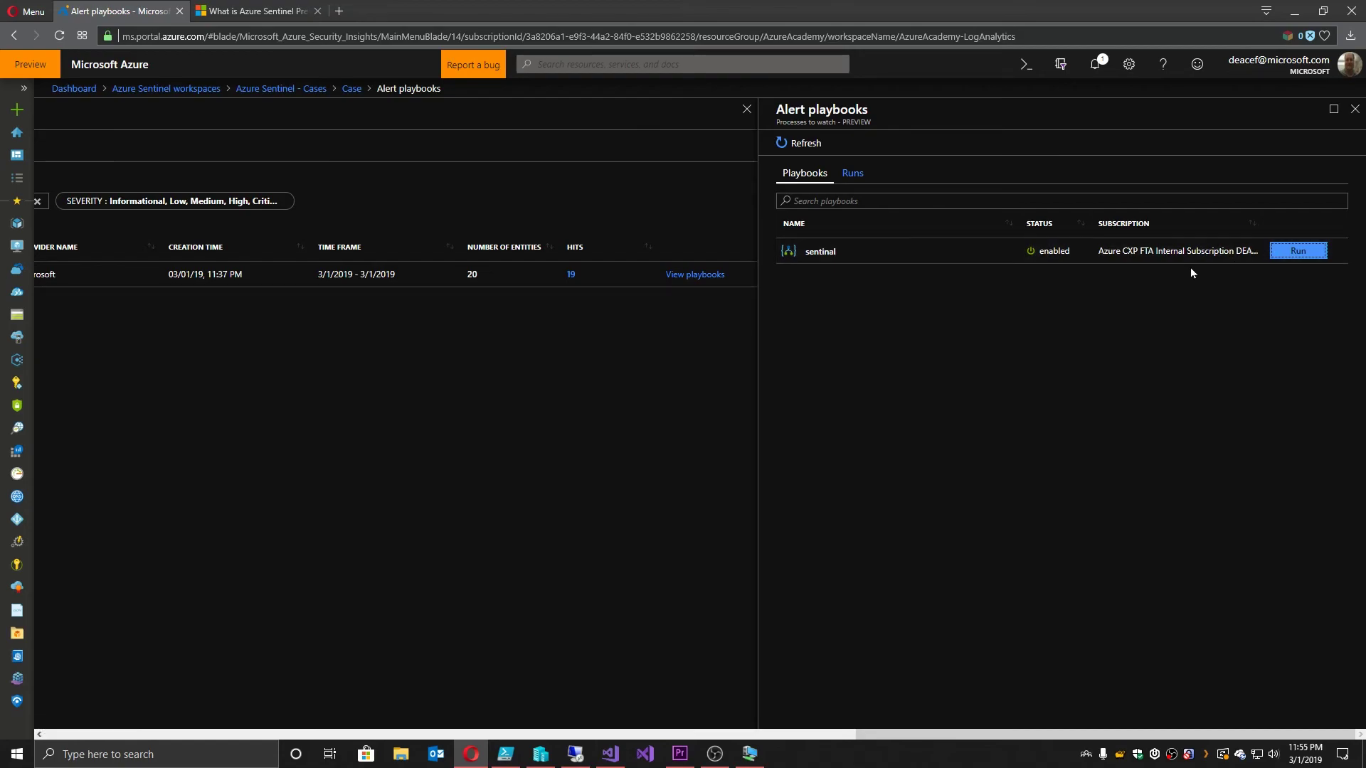
left_click(853, 187)
left_click(805, 173)
left_click(797, 142)
left_click(852, 173)
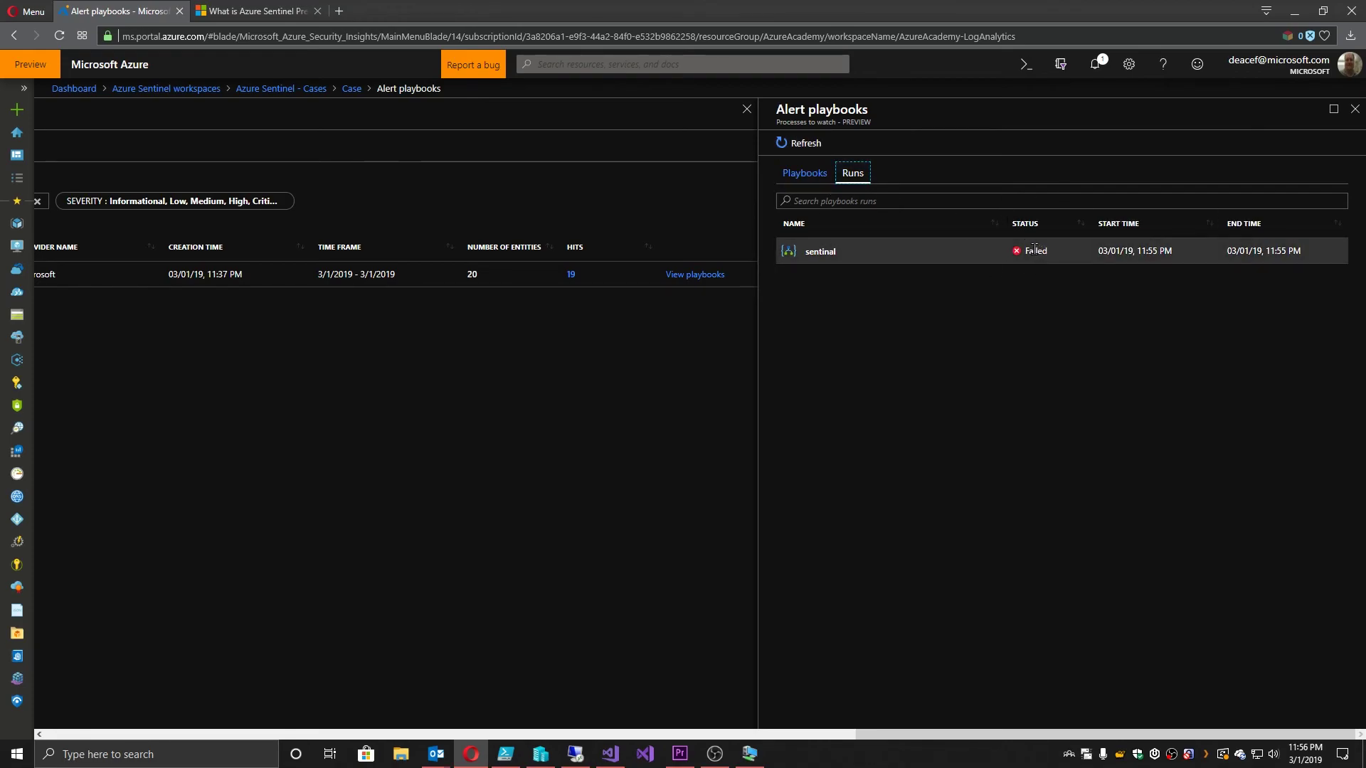
Step: Read the 'New alert from ASC : Processes to watch' e-mail in Outlook, then minimize it
mouse_move(436, 756)
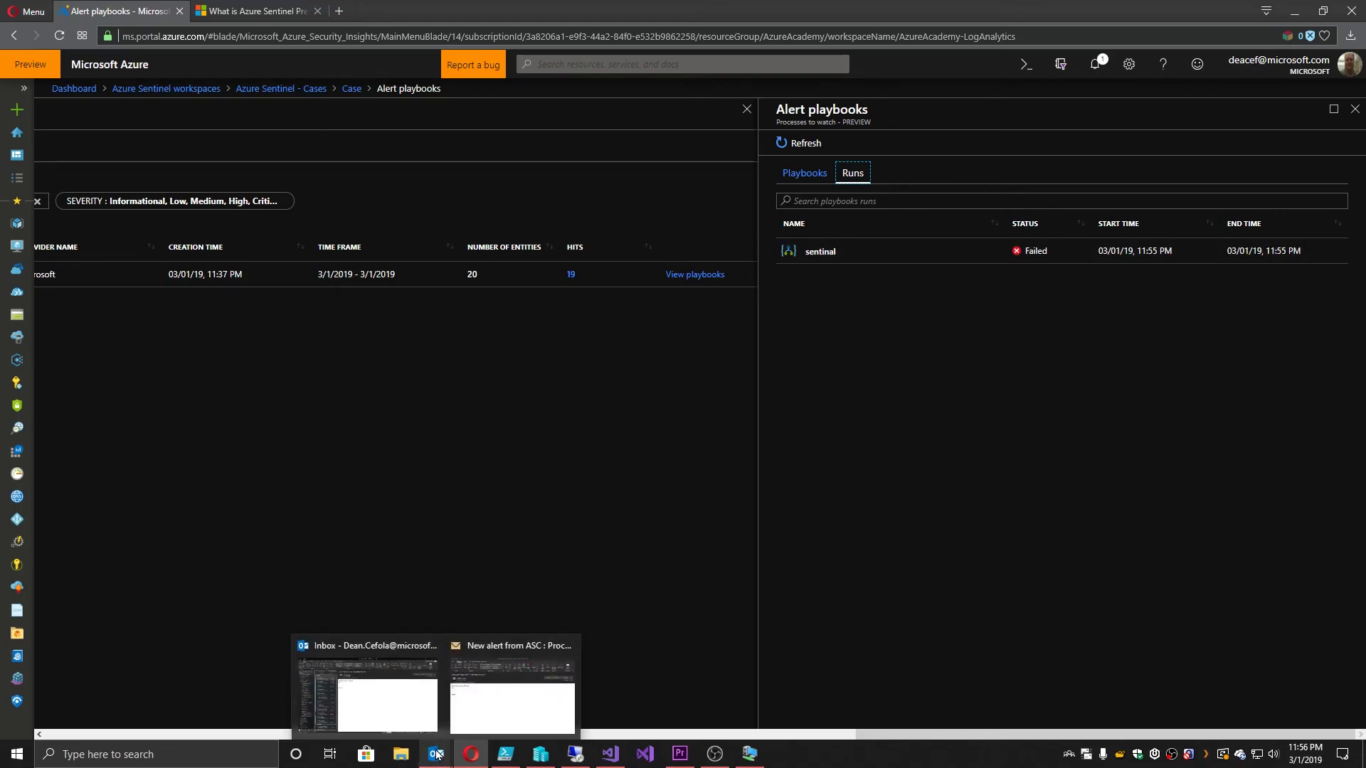
left_click(496, 720)
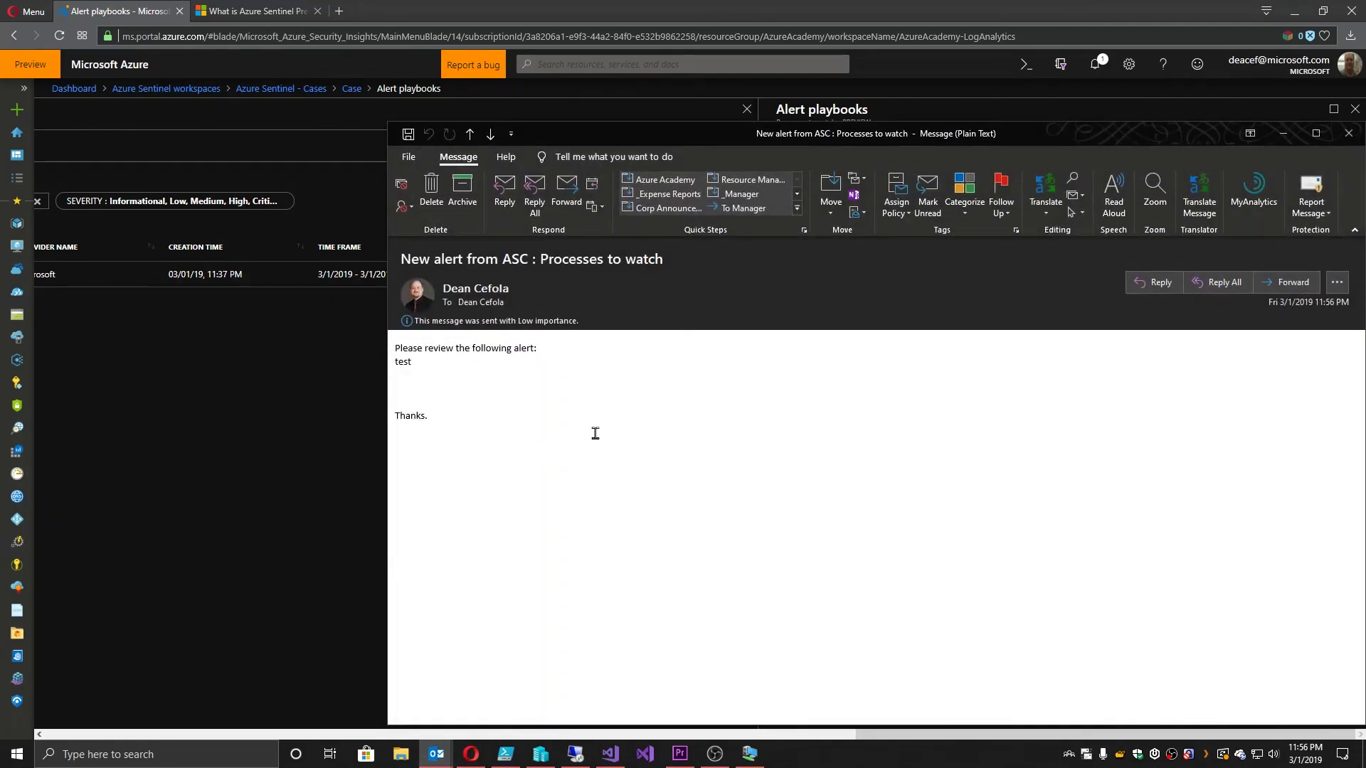
left_click_drag(393, 349, 396, 371)
left_click(450, 373)
left_click(1282, 132)
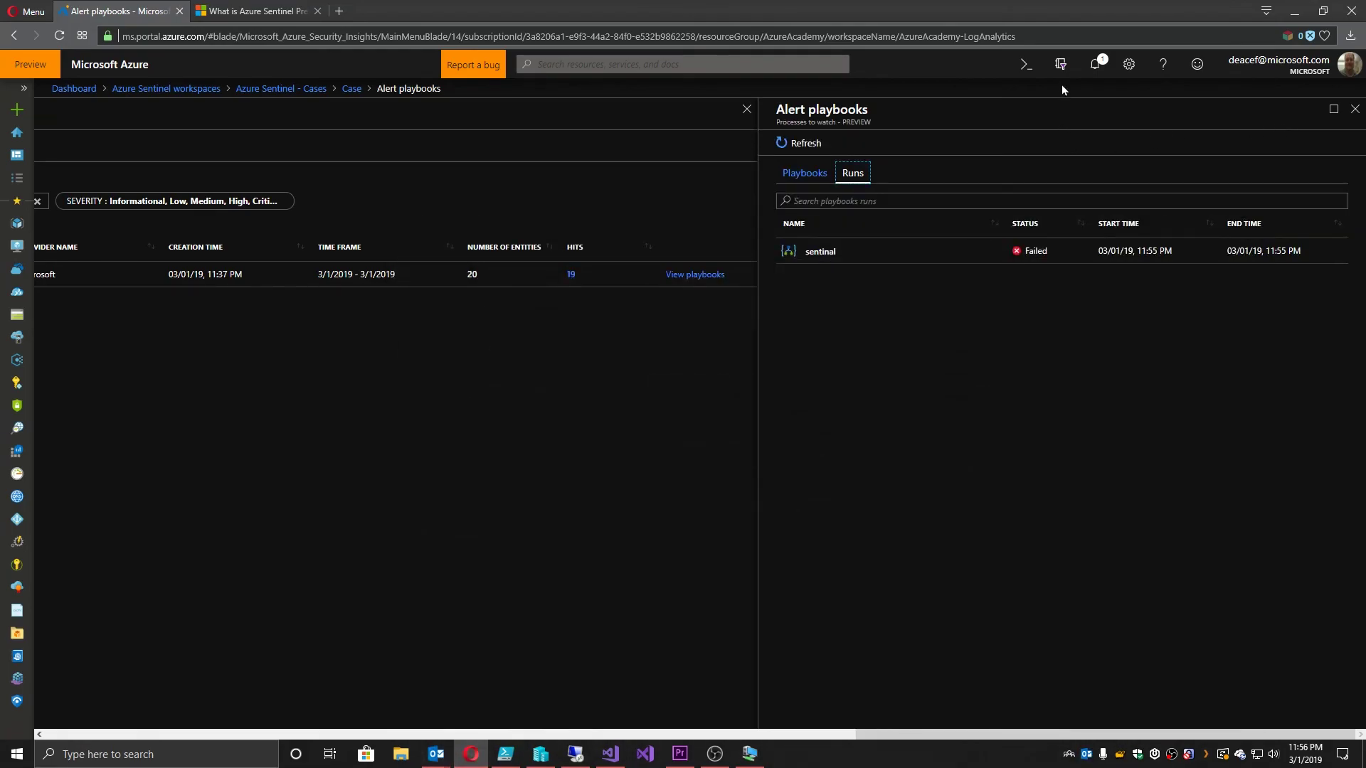
Step: Check and close the portal notifications, returning to the Processes to watch case
left_click(1096, 65)
left_click(1344, 132)
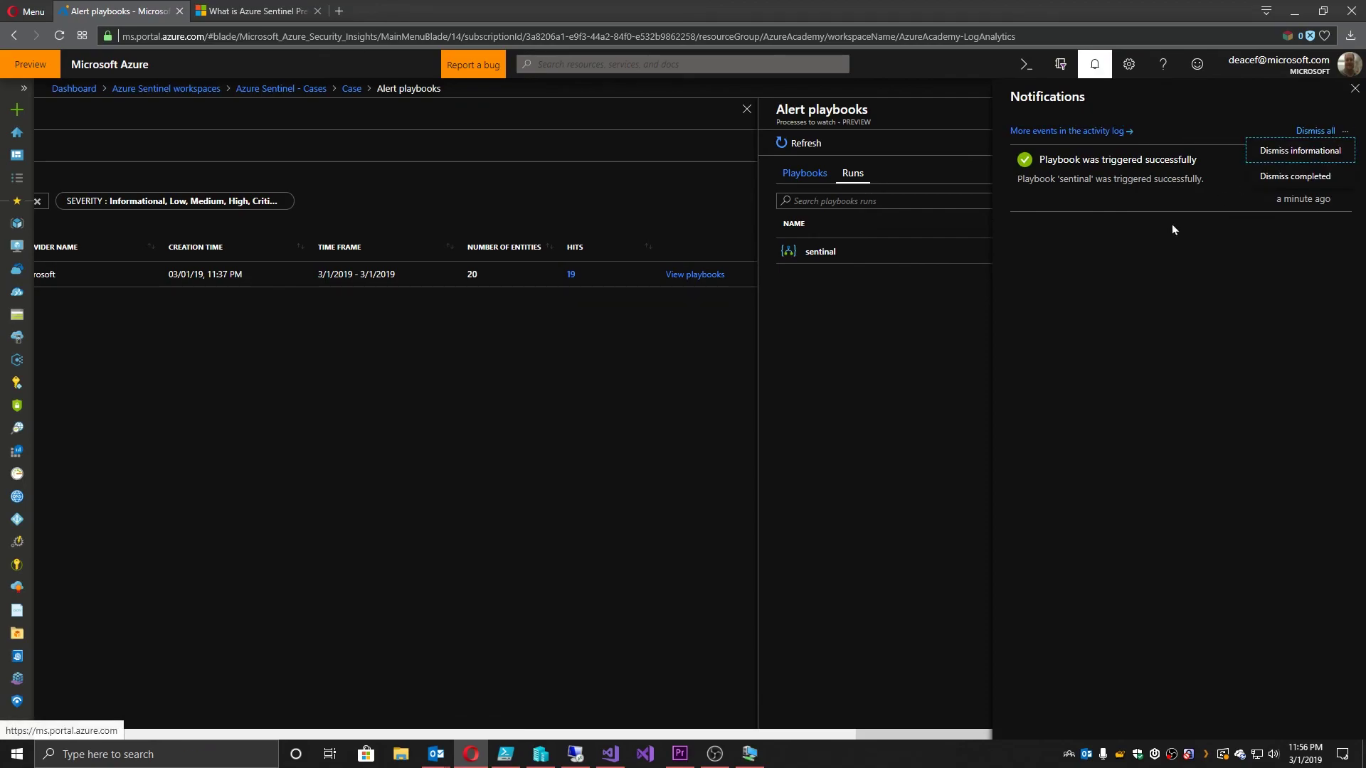
left_click(1317, 128)
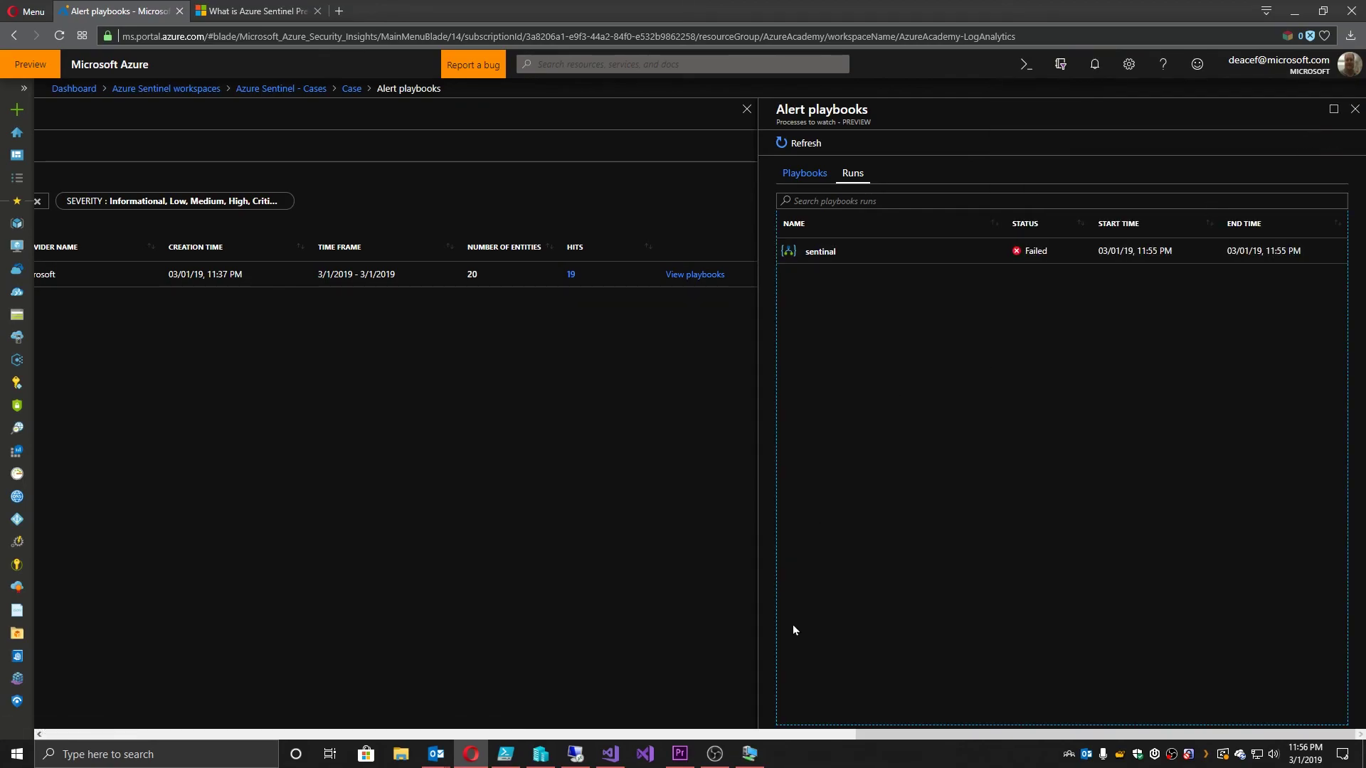
left_click_drag(866, 735, 595, 672)
Step: Change the case status from New to In Progress
left_click(390, 195)
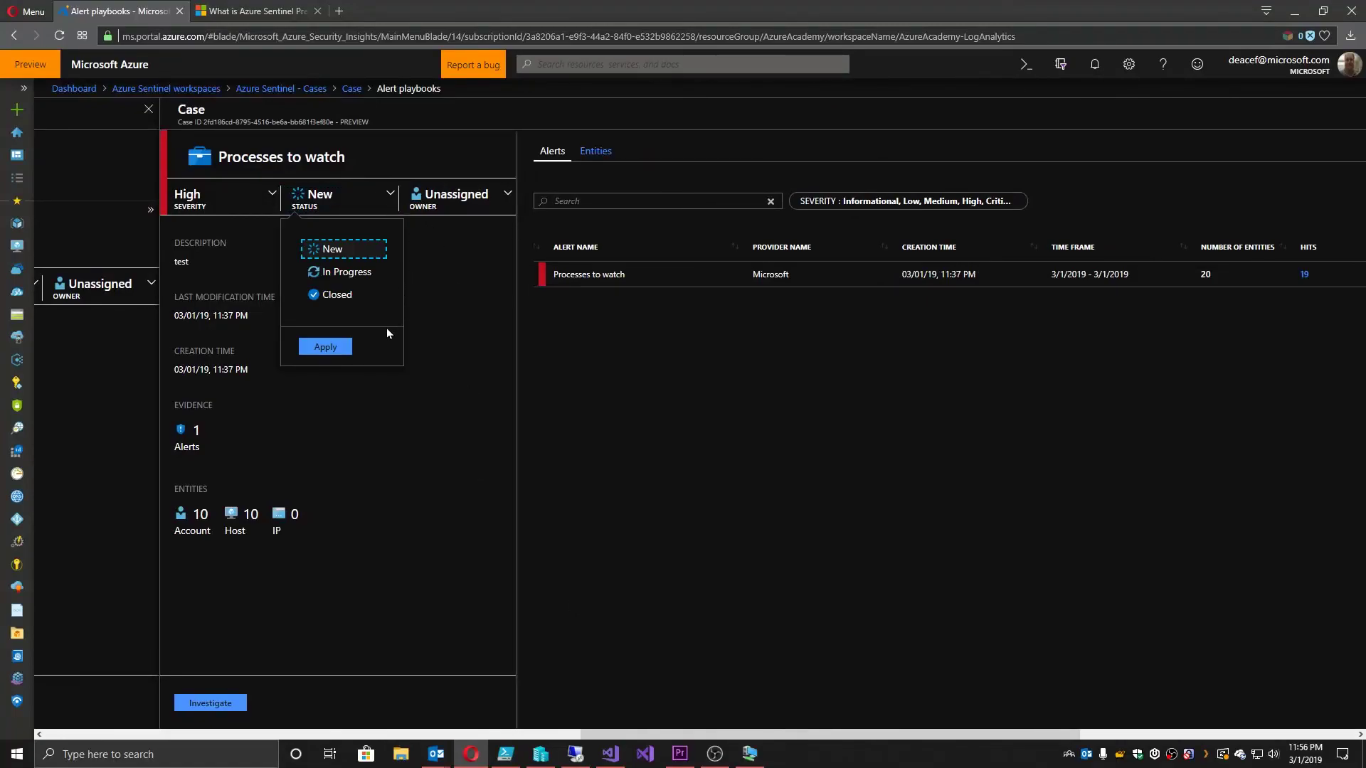
left_click(346, 272)
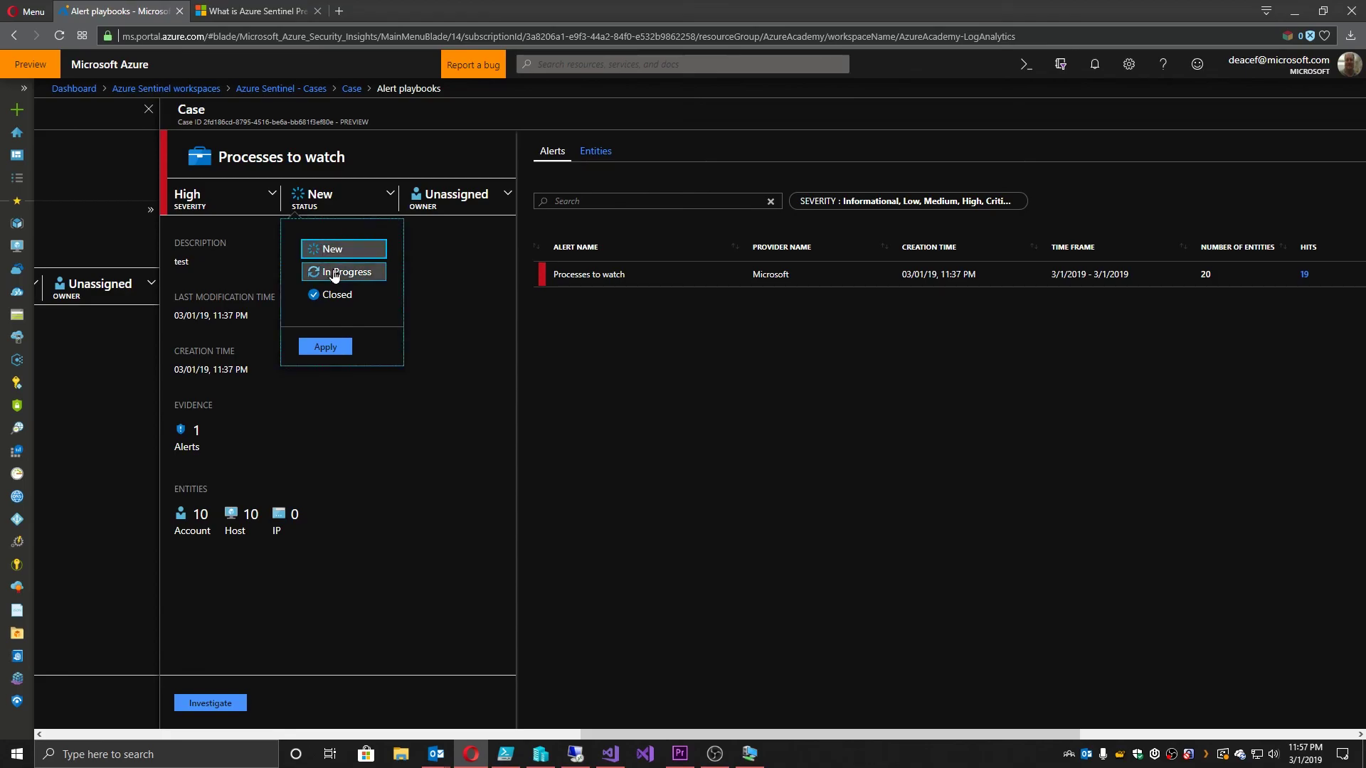
left_click(327, 347)
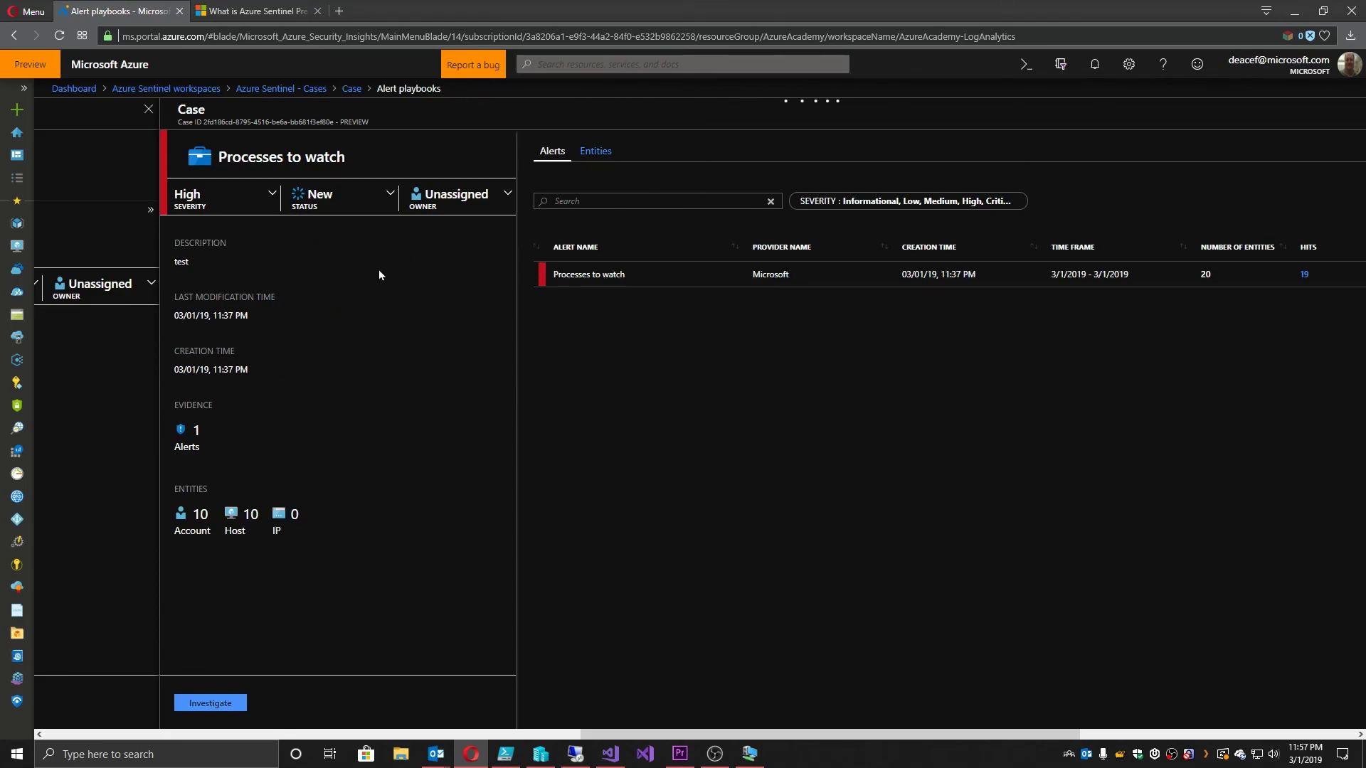
Step: Choose the signed-in user as the case owner and apply it
left_click(480, 195)
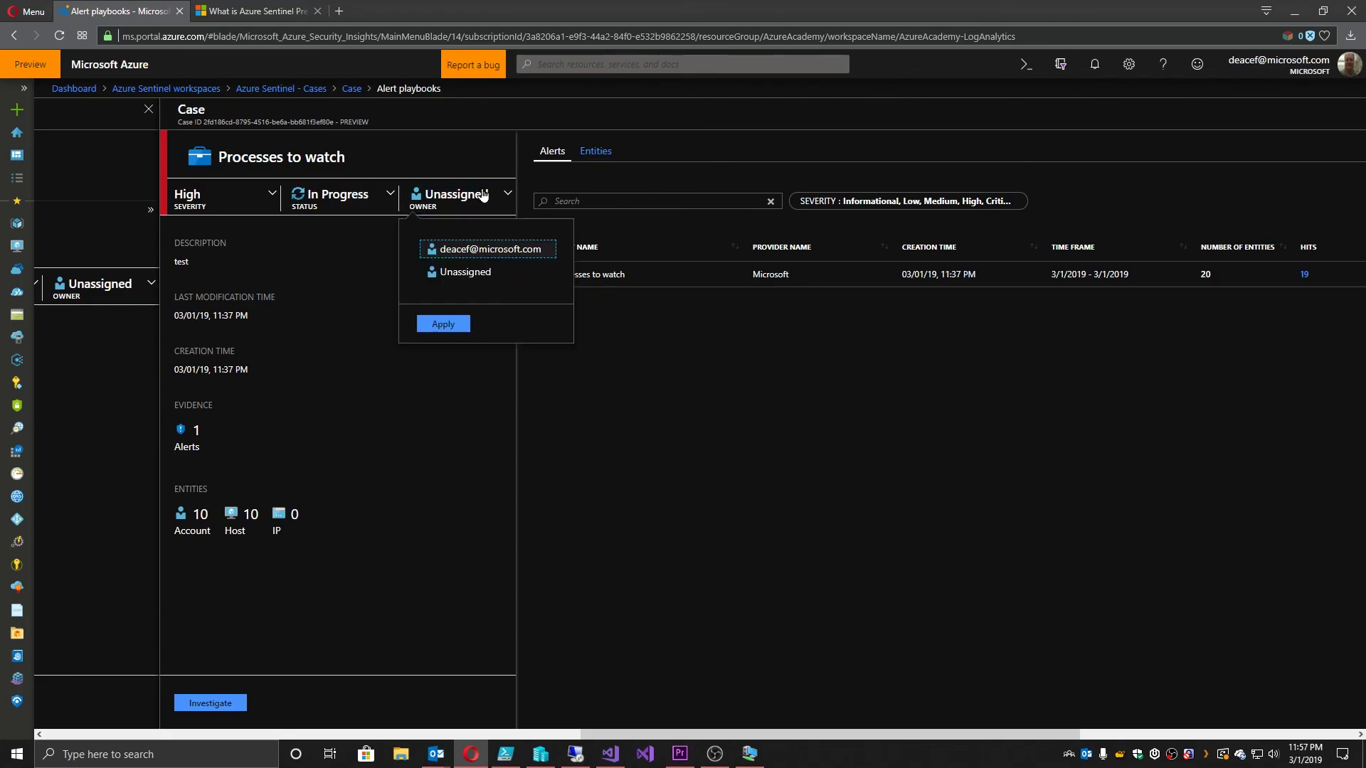
left_click(473, 250)
left_click(447, 324)
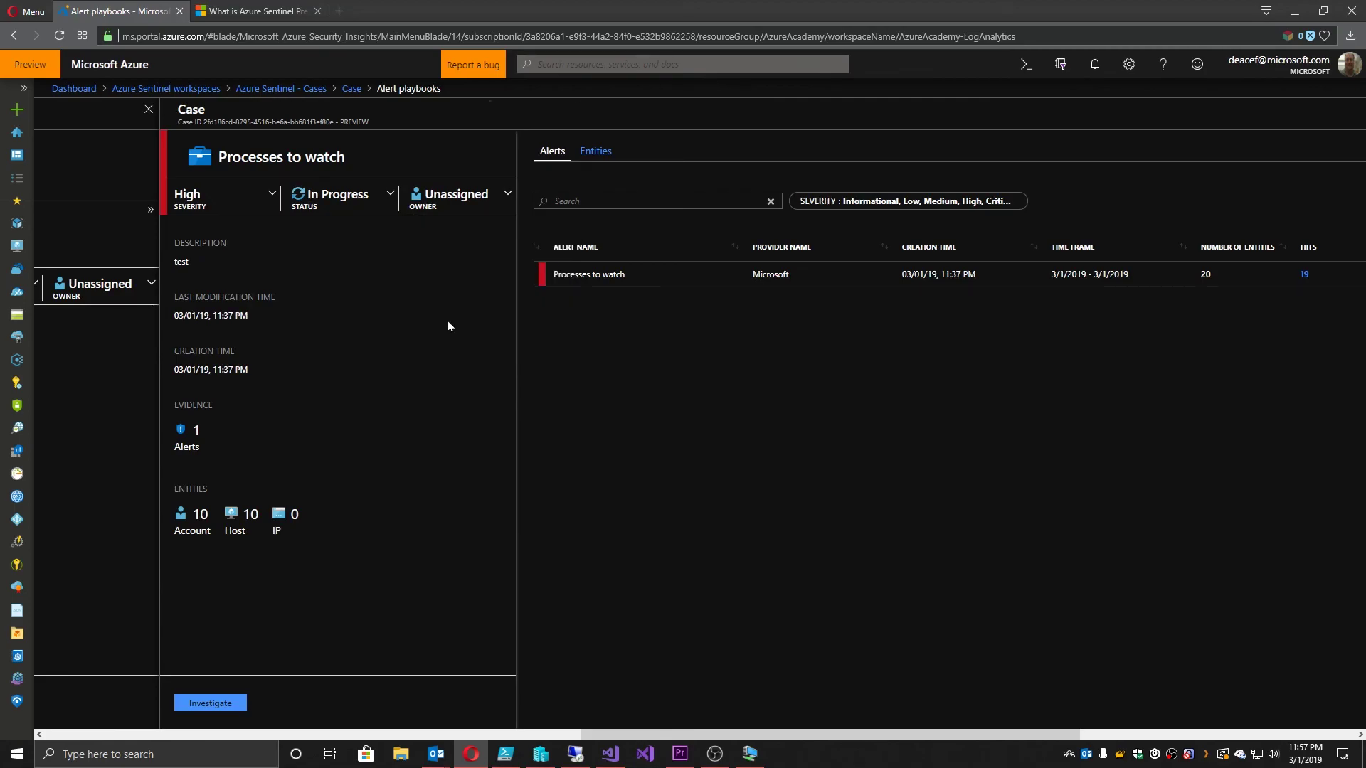